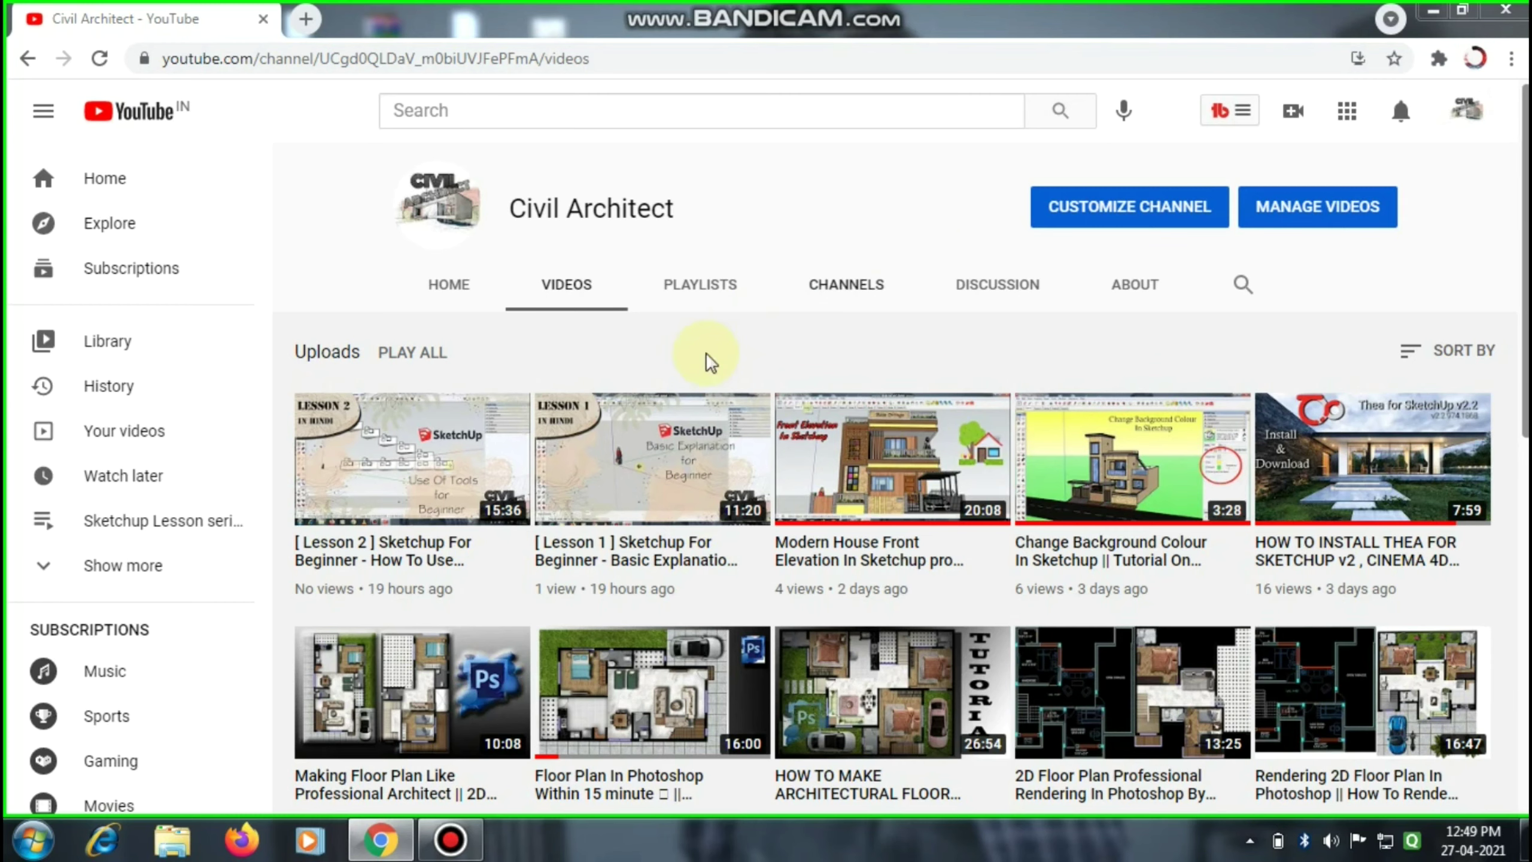
# Play and pause the Sketchup Lesson series (hindi) playlist, then go back to the playlists
pyautogui.click(695, 285)
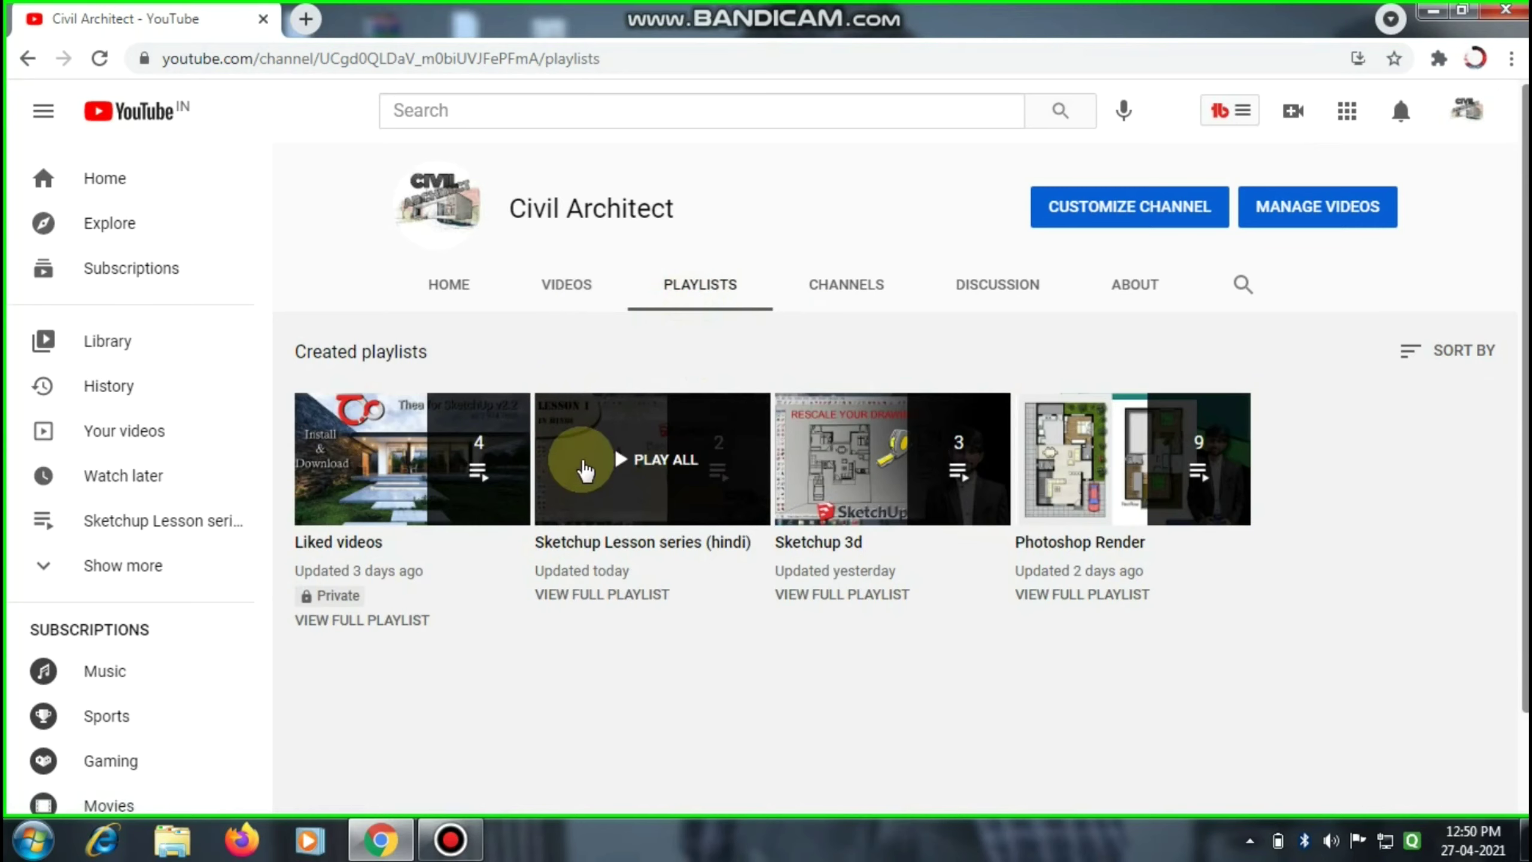
pyautogui.moveTo(653, 460)
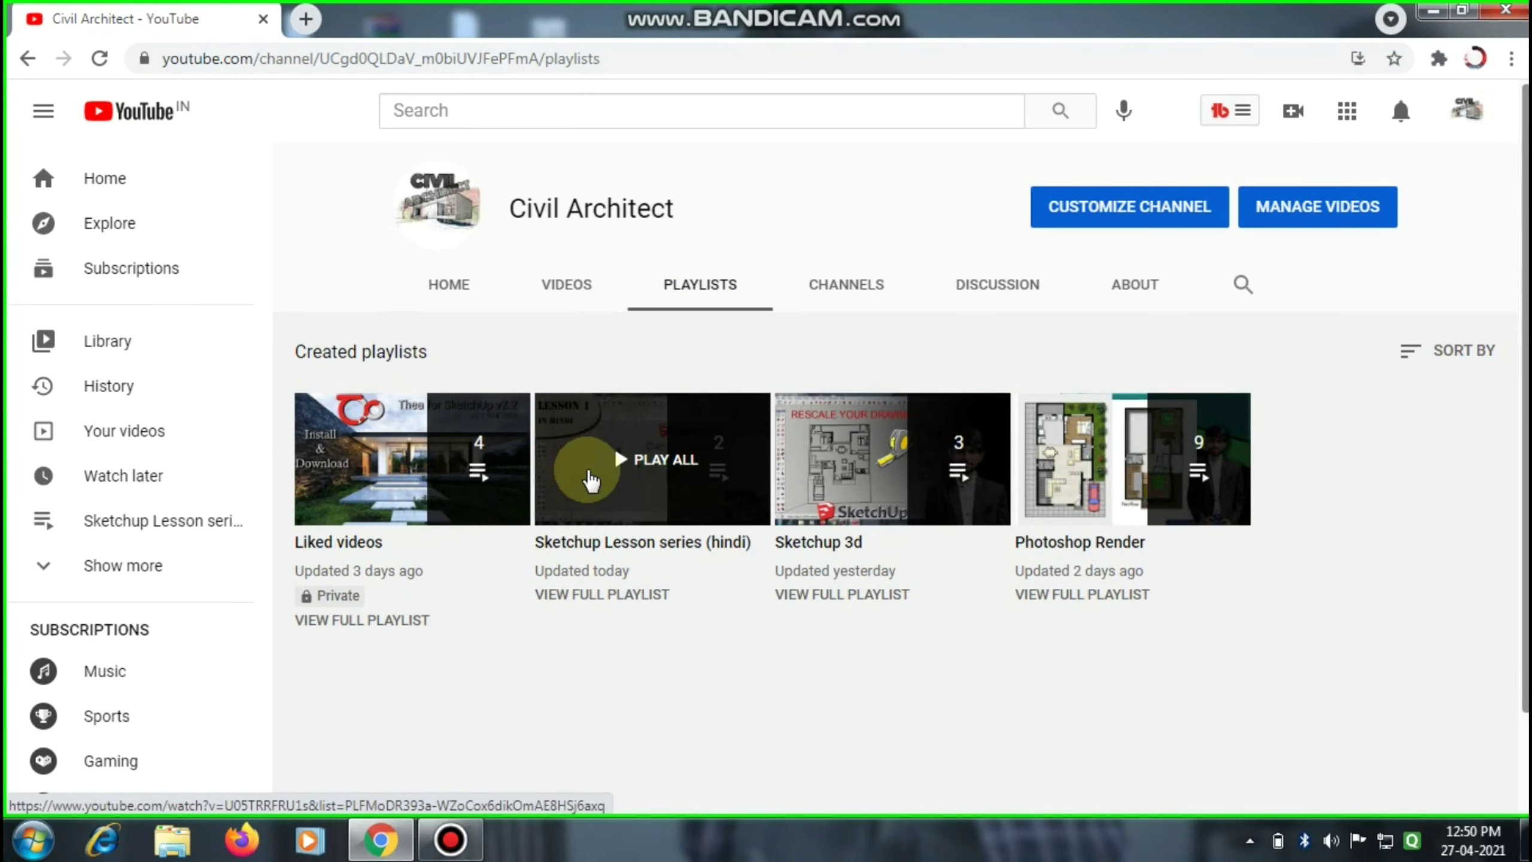
pyautogui.click(591, 480)
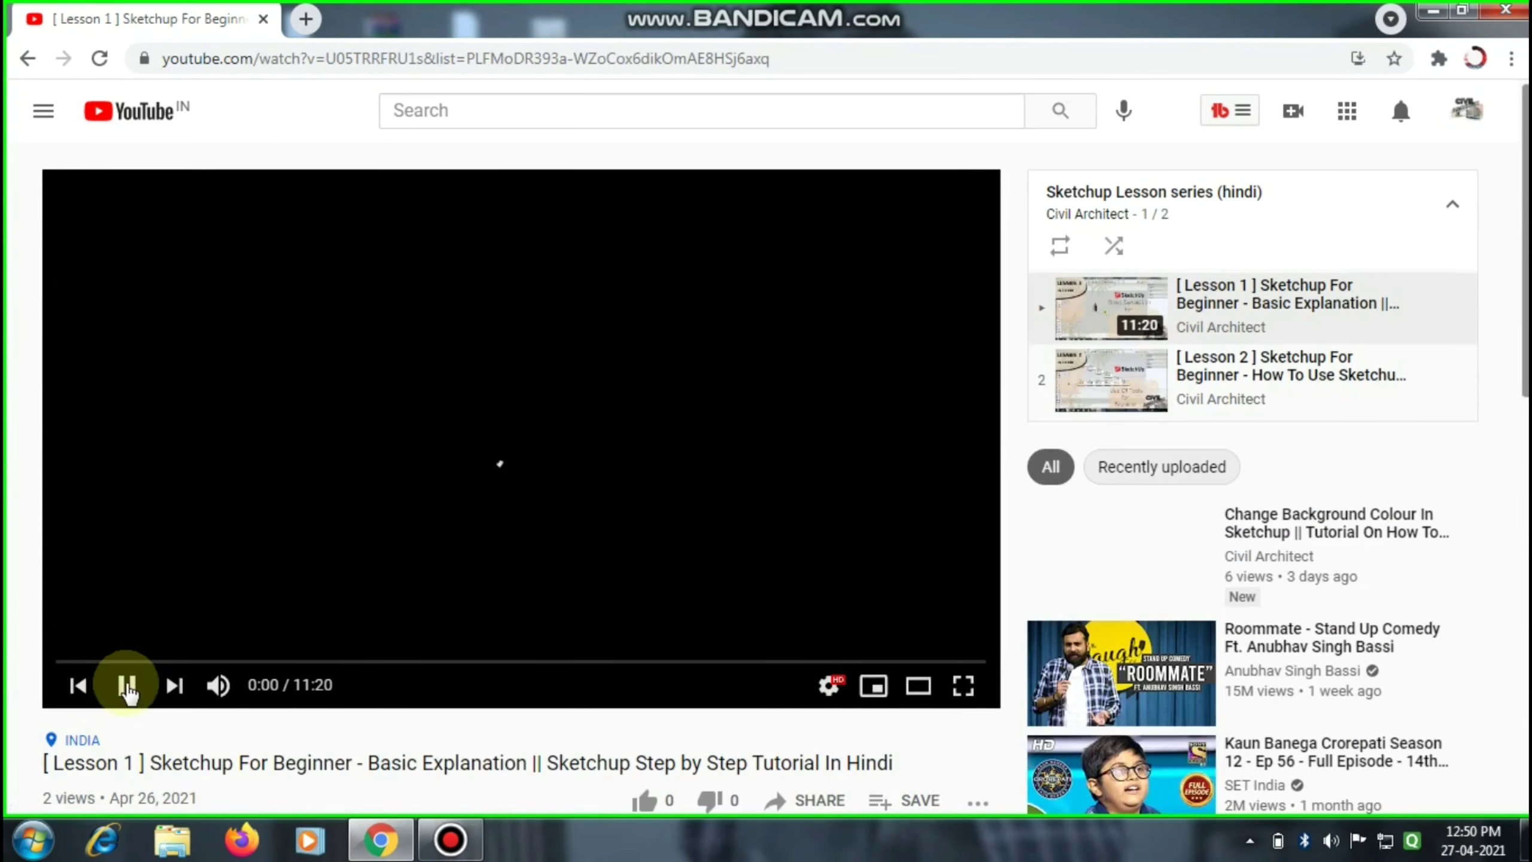
pyautogui.click(127, 685)
pyautogui.click(27, 58)
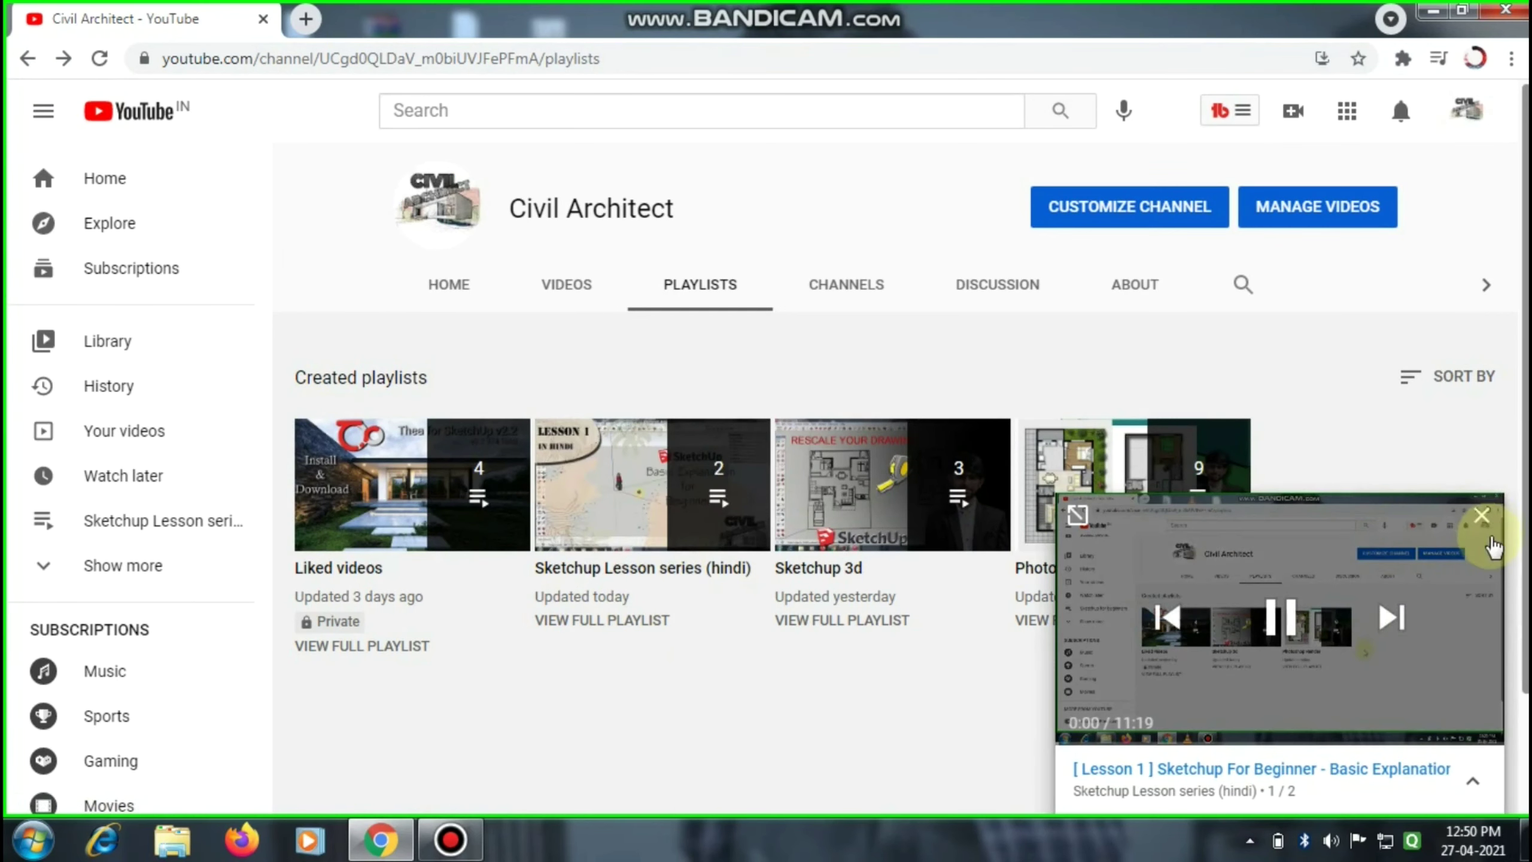
# Close the miniplayer, return to the channel's Videos, and minimize Chrome
pyautogui.click(1485, 519)
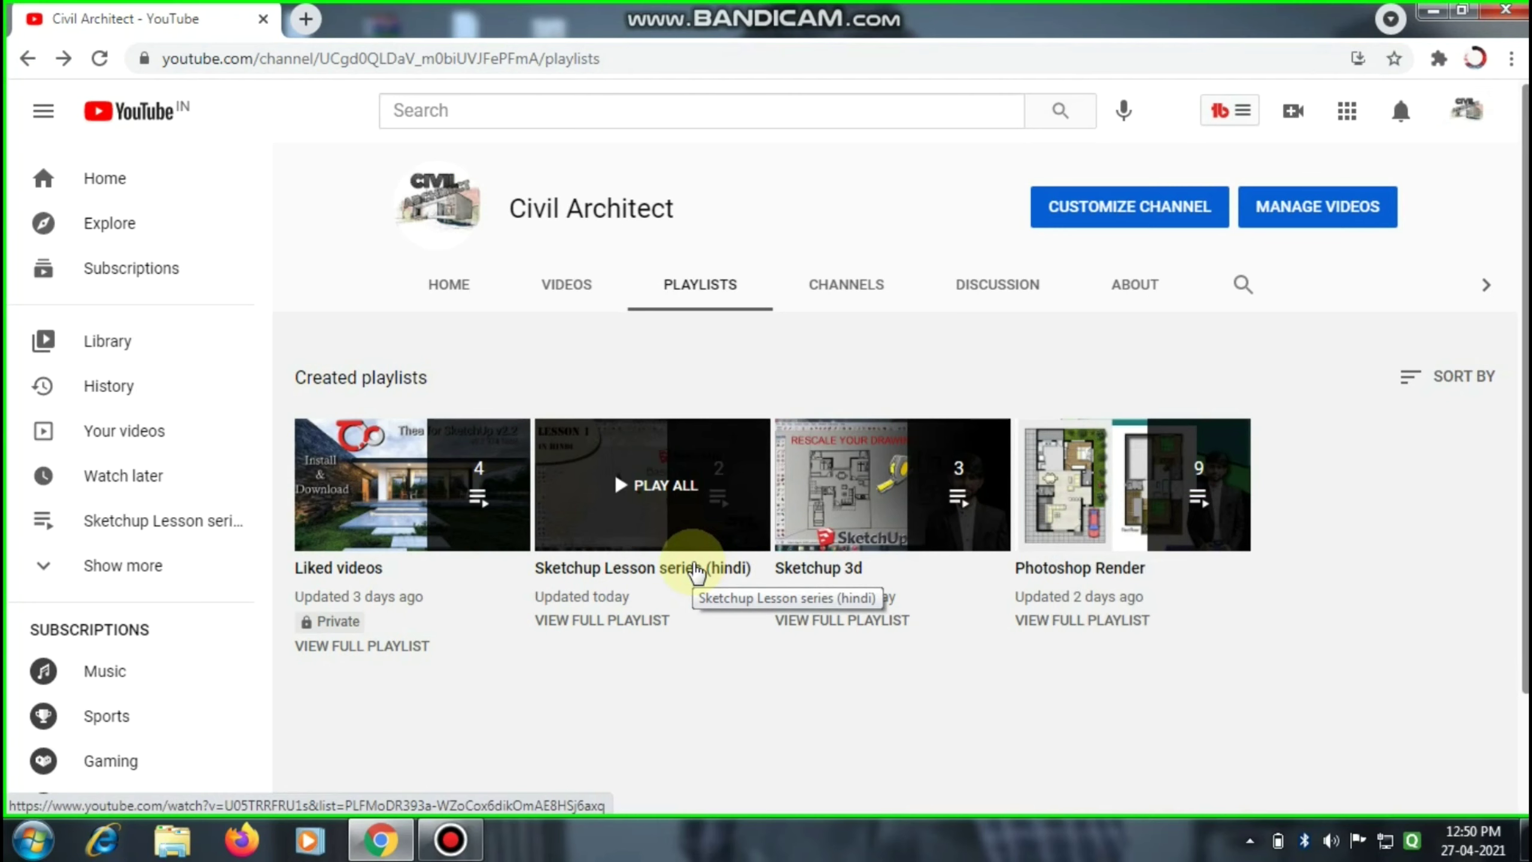
pyautogui.click(26, 59)
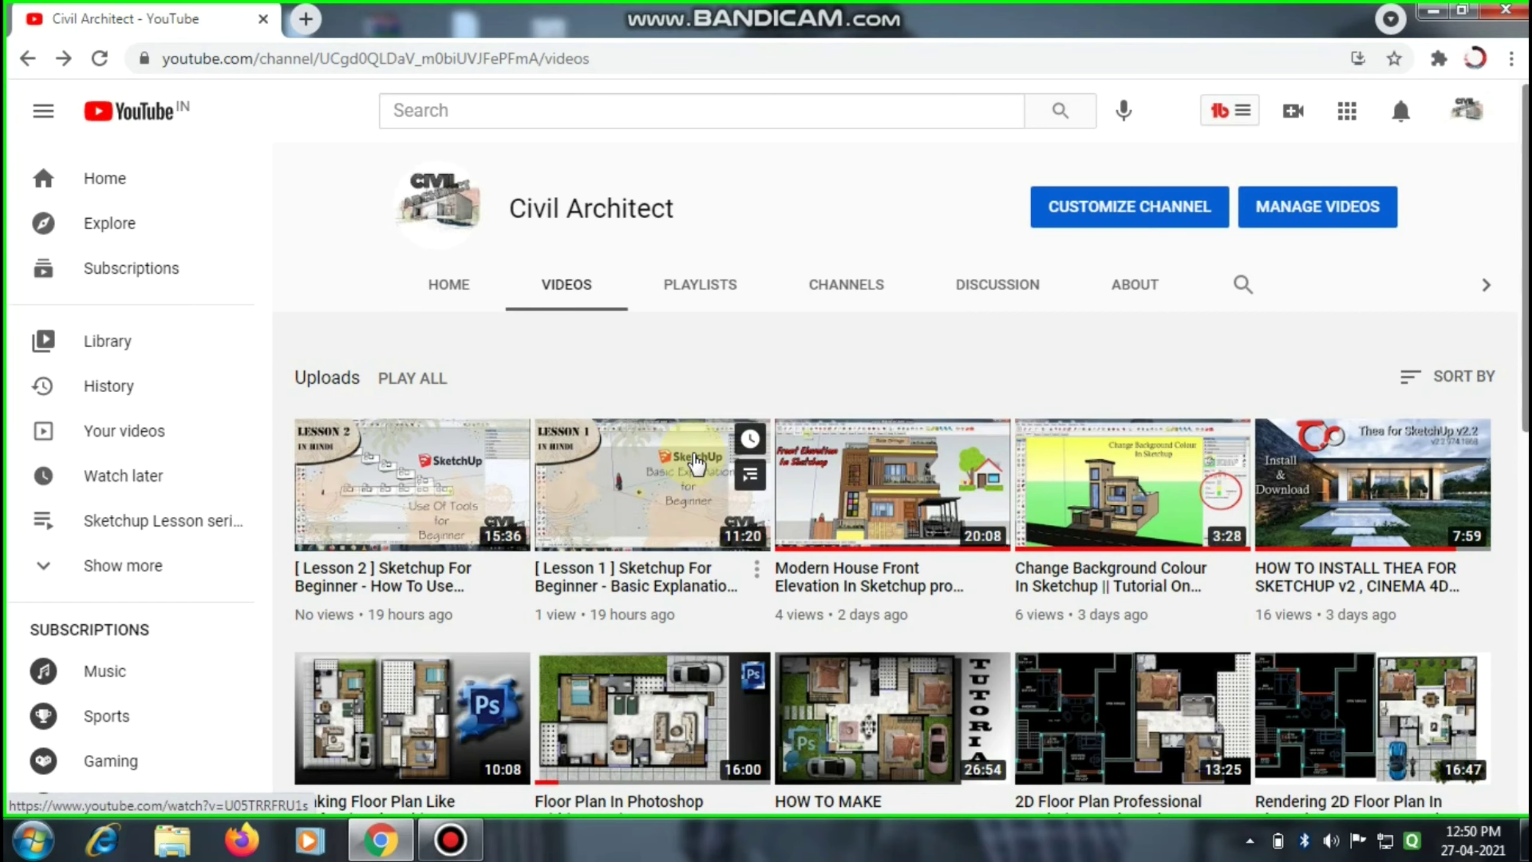
pyautogui.click(1431, 11)
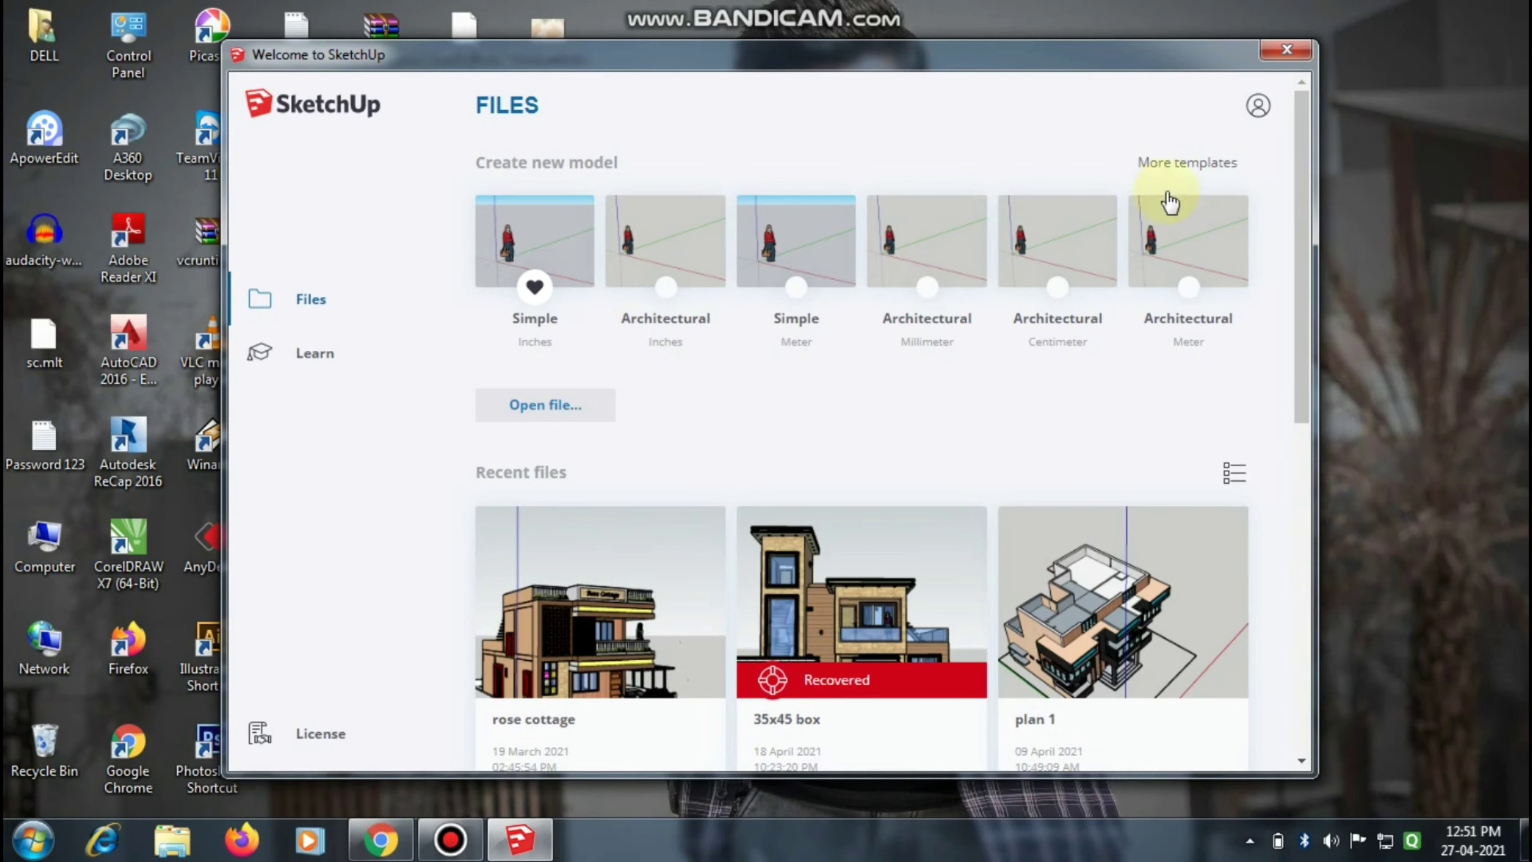
# Start a new model from a template, orbit the empty scene, and show the File menu
pyautogui.click(668, 232)
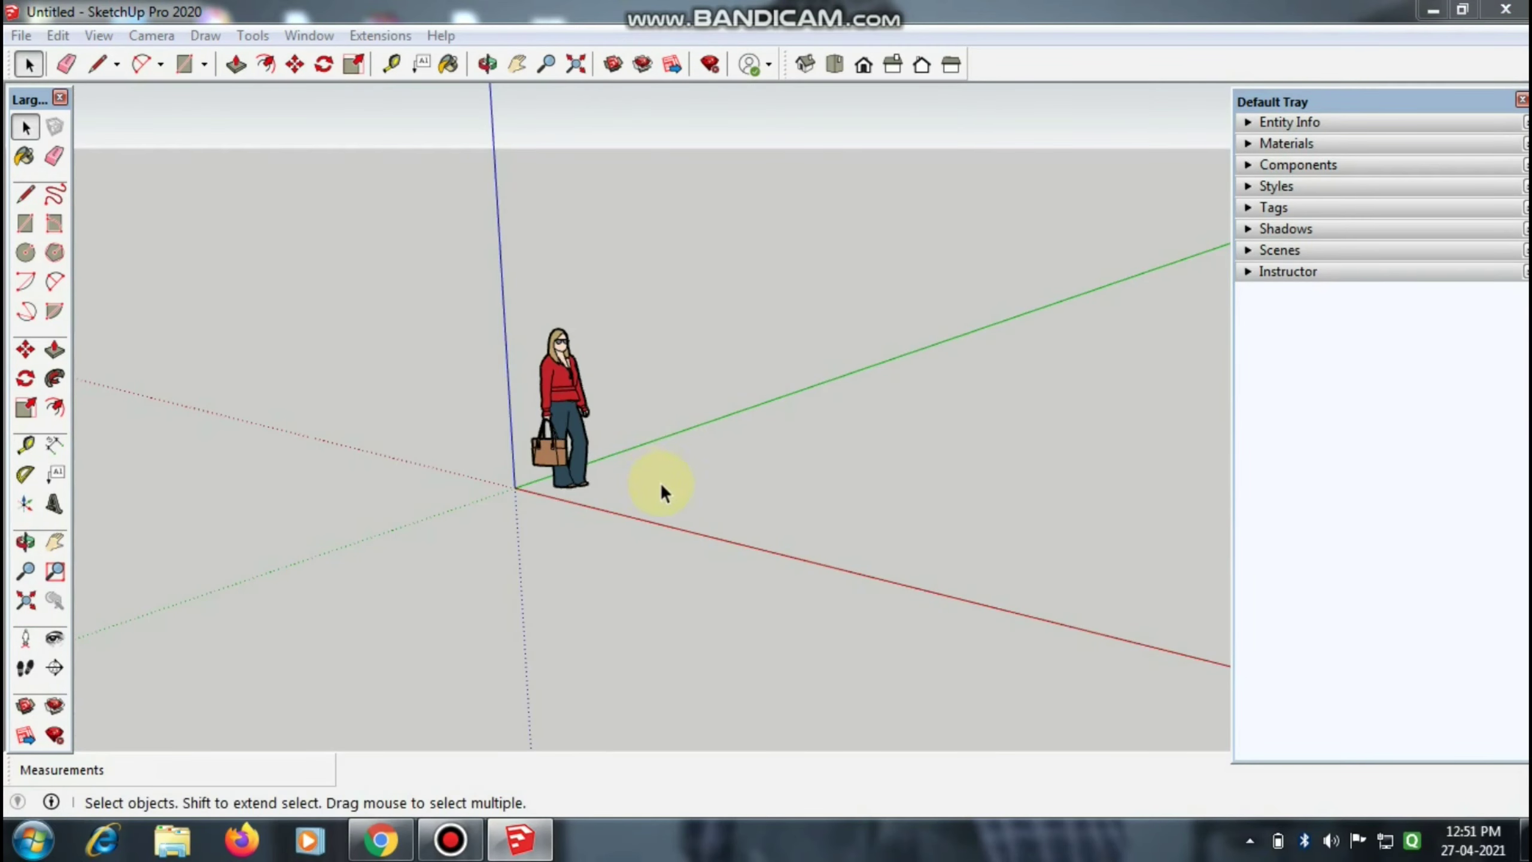
pyautogui.moveTo(661, 482)
pyautogui.mouseDown(button='middle')
pyautogui.moveTo(558, 396)
pyautogui.moveTo(597, 448)
pyautogui.mouseUp(button='middle')
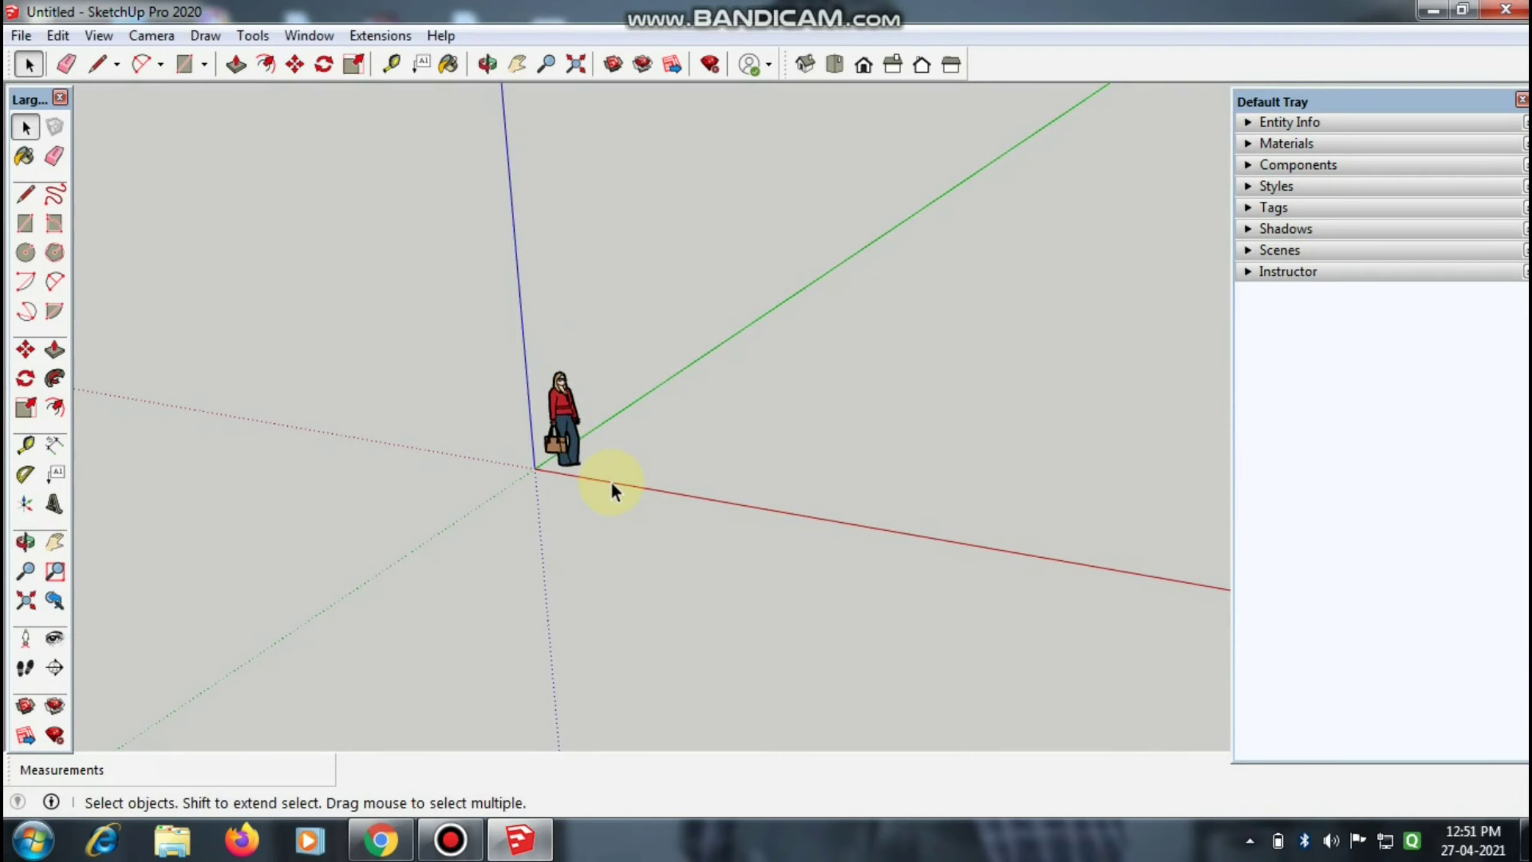
pyautogui.moveTo(1036, 542)
pyautogui.mouseDown(button='middle')
pyautogui.moveTo(752, 357)
pyautogui.moveTo(700, 410)
pyautogui.mouseUp(button='middle')
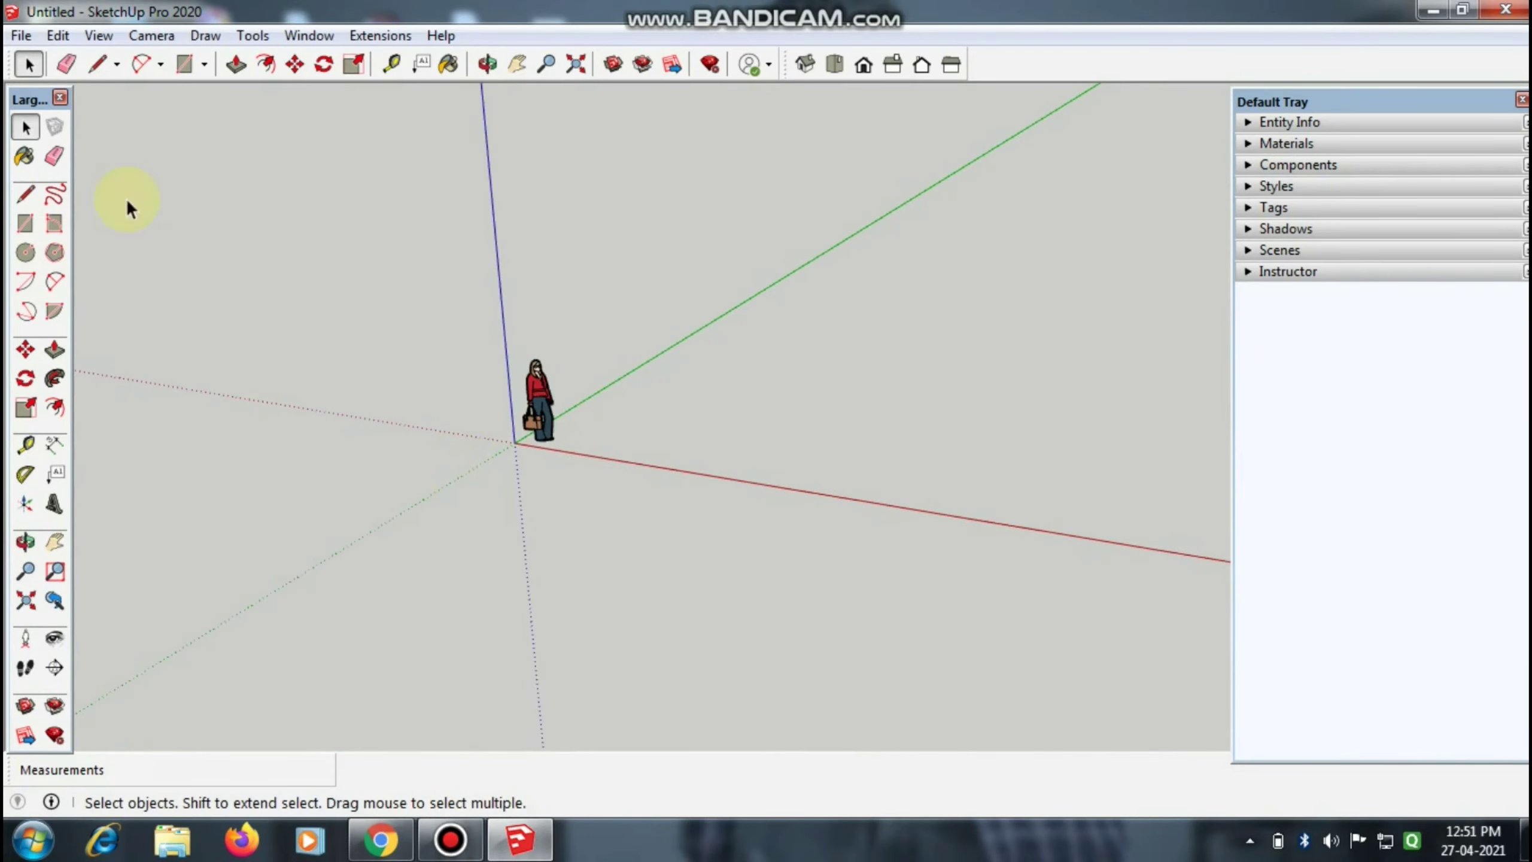
pyautogui.click(23, 38)
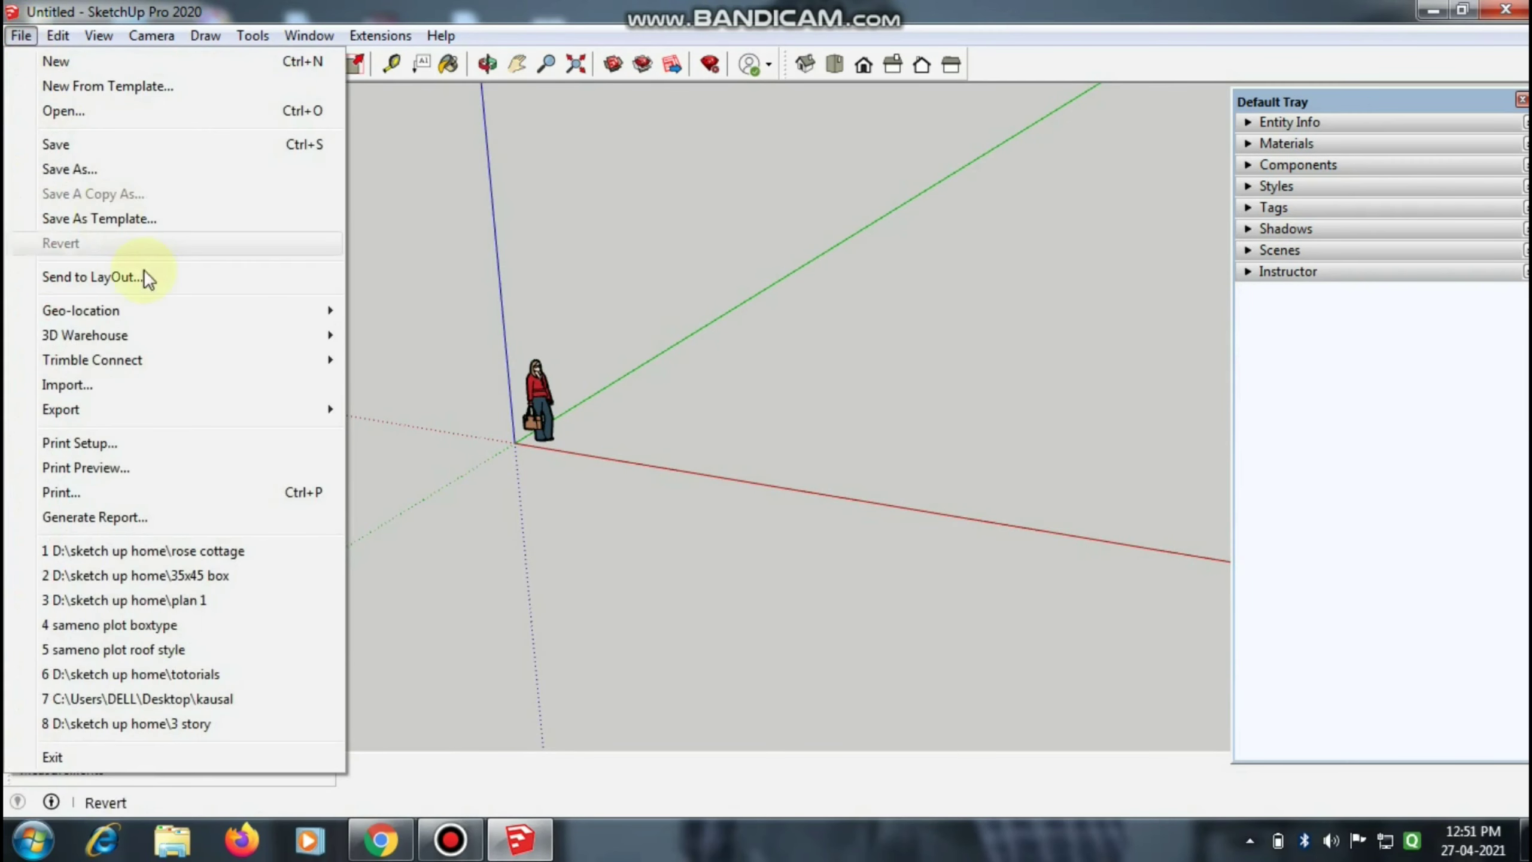
pyautogui.moveTo(61, 410)
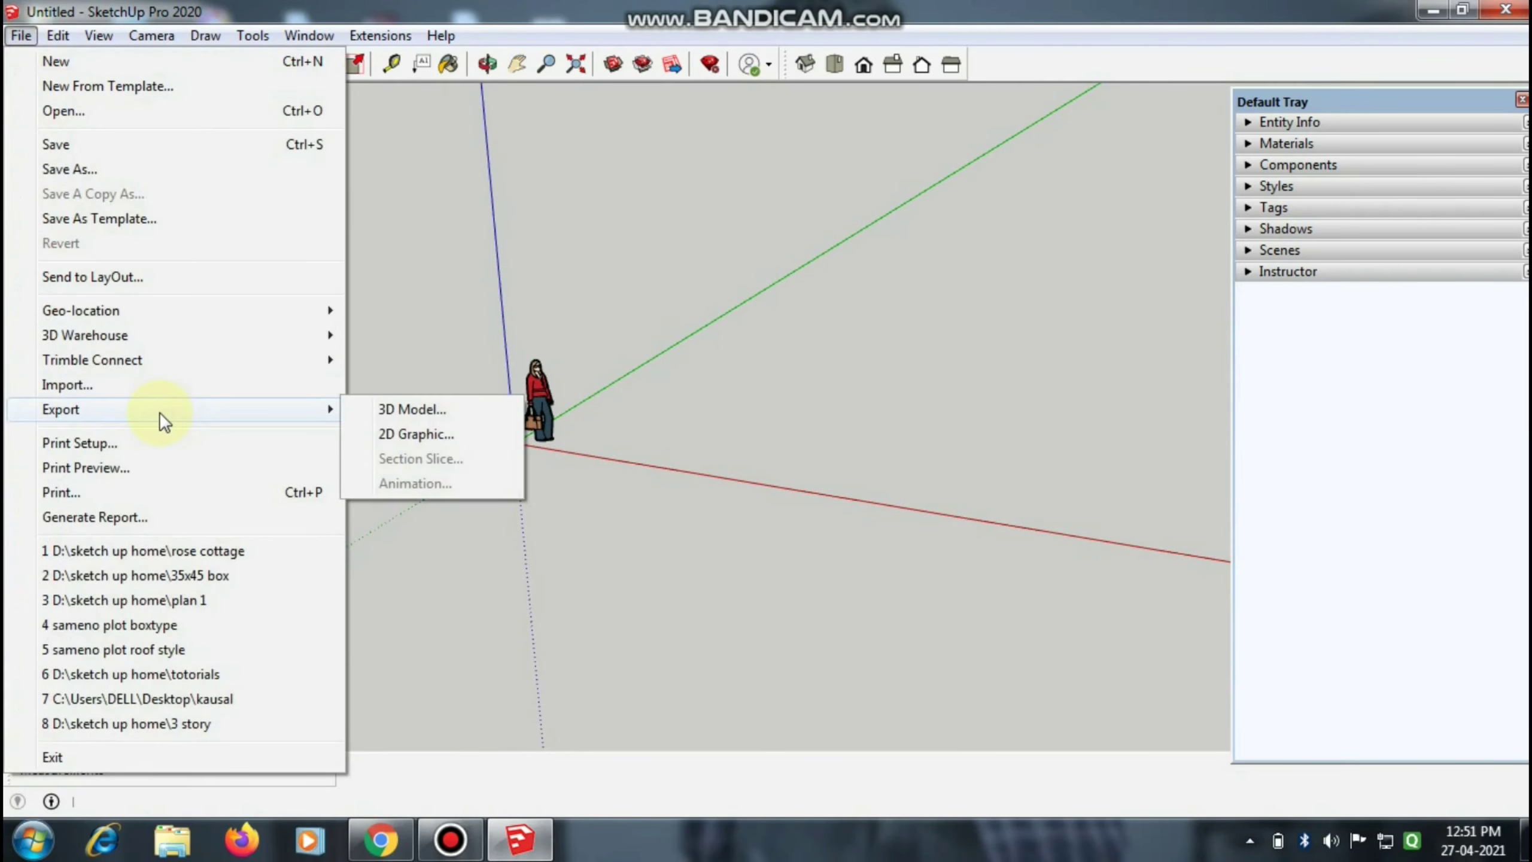
# Import the 35'x45' AutoCAD drawing and close the Import Results summary
pyautogui.click(158, 388)
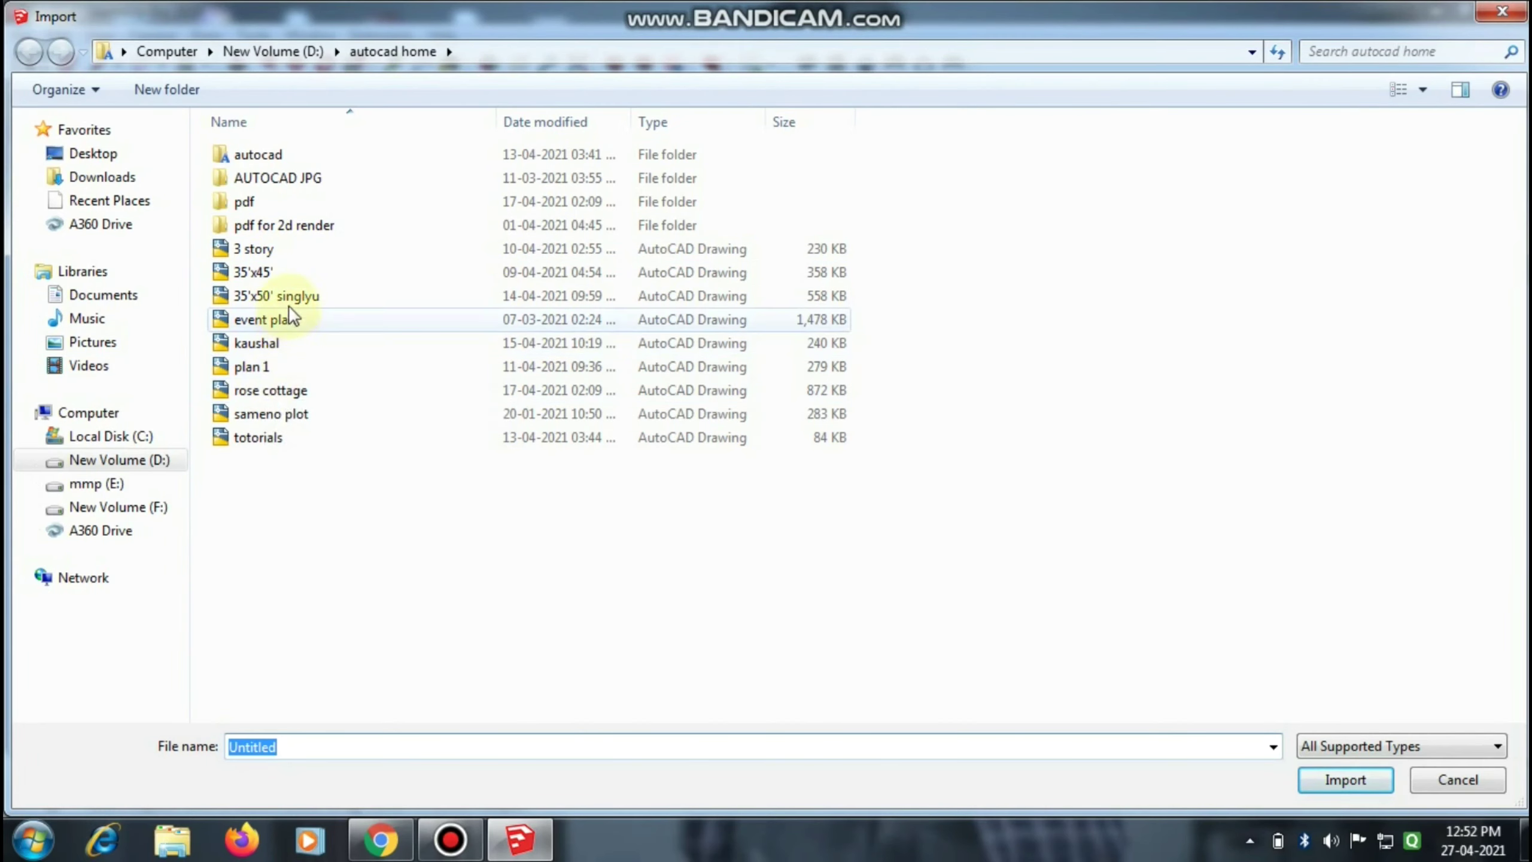
pyautogui.doubleClick(298, 272)
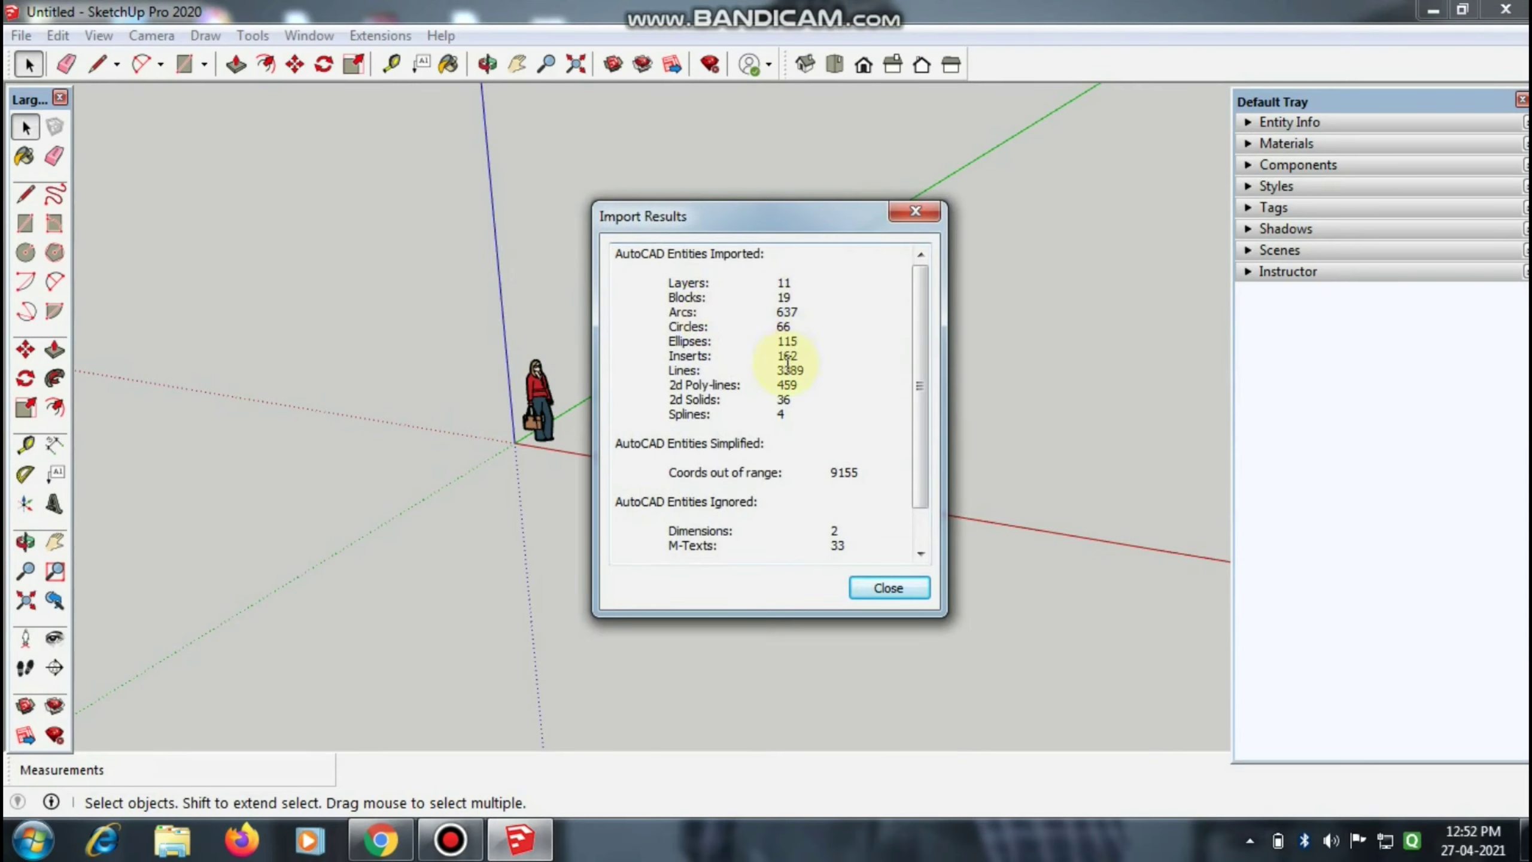
pyautogui.click(876, 588)
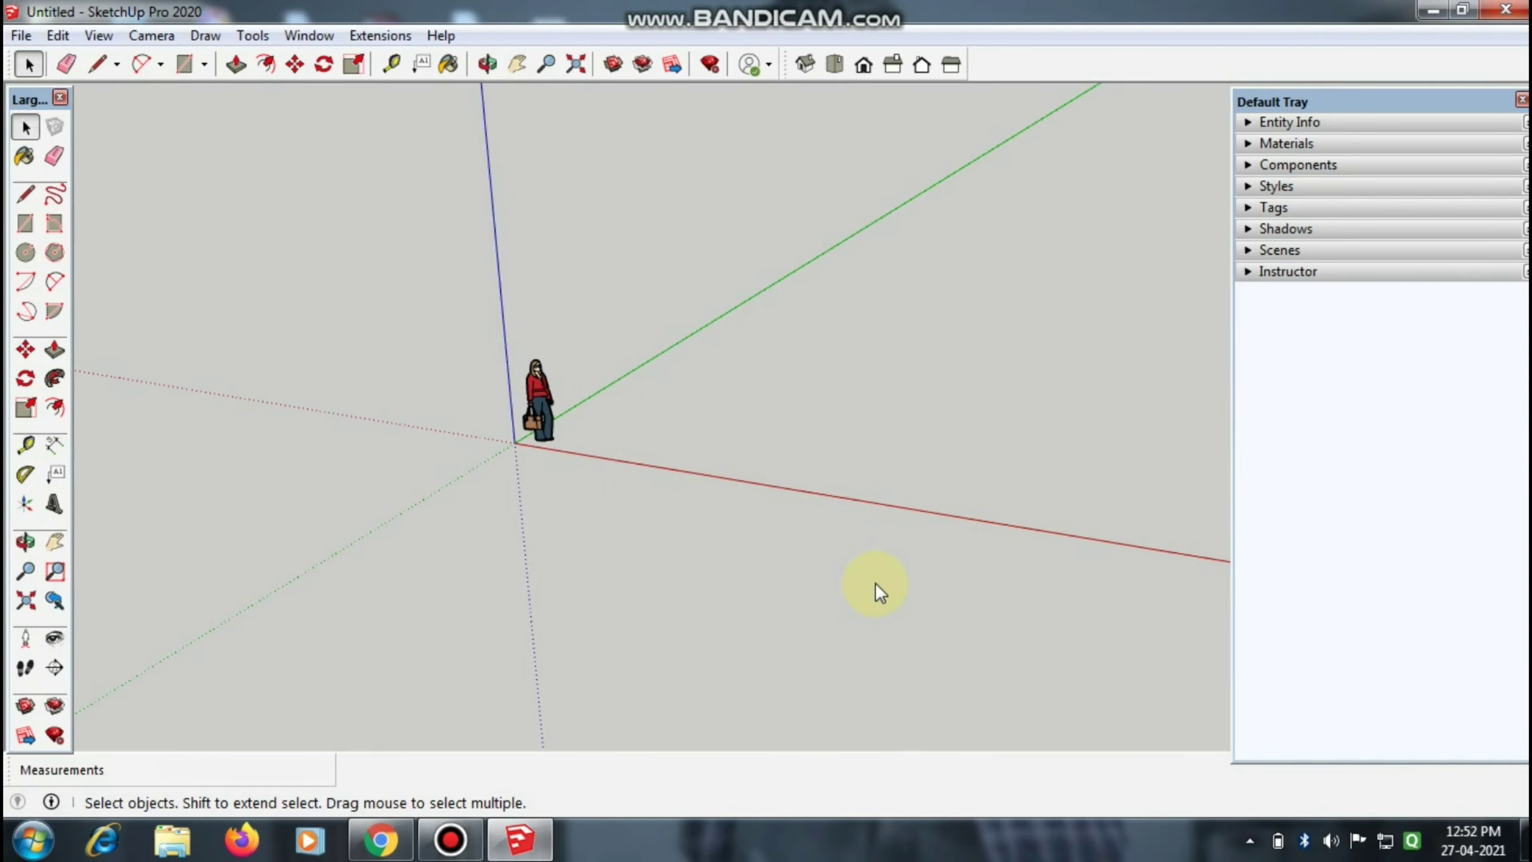
# Zoom to extents and tilt the view onto the imported floor plans
pyautogui.hotkey('shift', 'z')
pyautogui.scroll(-1, 874, 473)
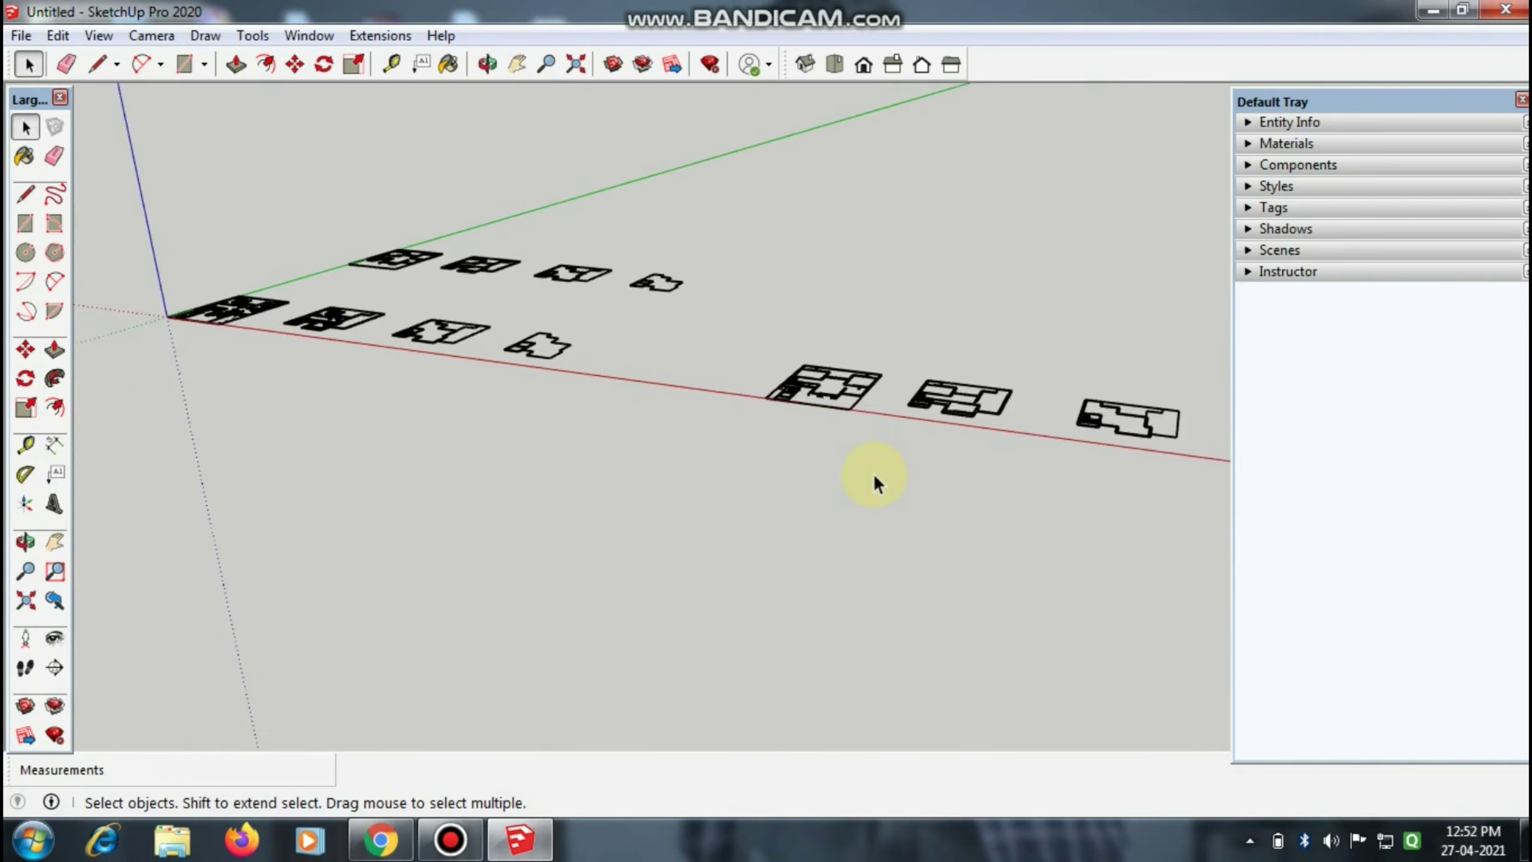
pyautogui.scroll(-3, 397, 361)
pyautogui.moveTo(397, 361)
pyautogui.mouseDown(button='middle')
pyautogui.moveTo(455, 589)
pyautogui.moveTo(581, 445)
pyautogui.mouseUp(button='middle')
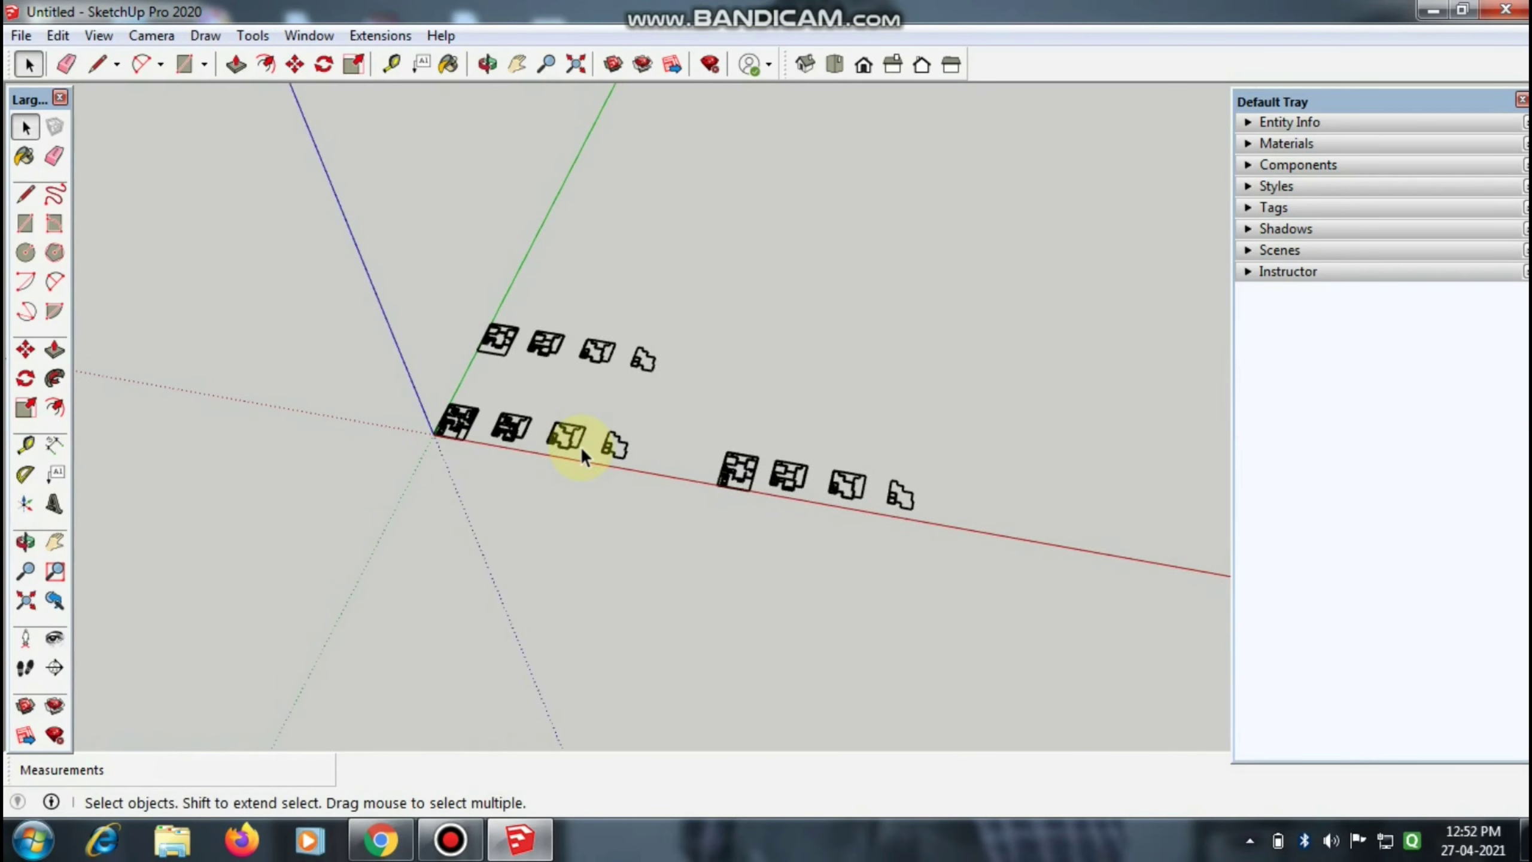
pyautogui.scroll(1, 581, 445)
pyautogui.scroll(2, 581, 445)
pyautogui.scroll(2, 581, 446)
pyautogui.scroll(2, 581, 445)
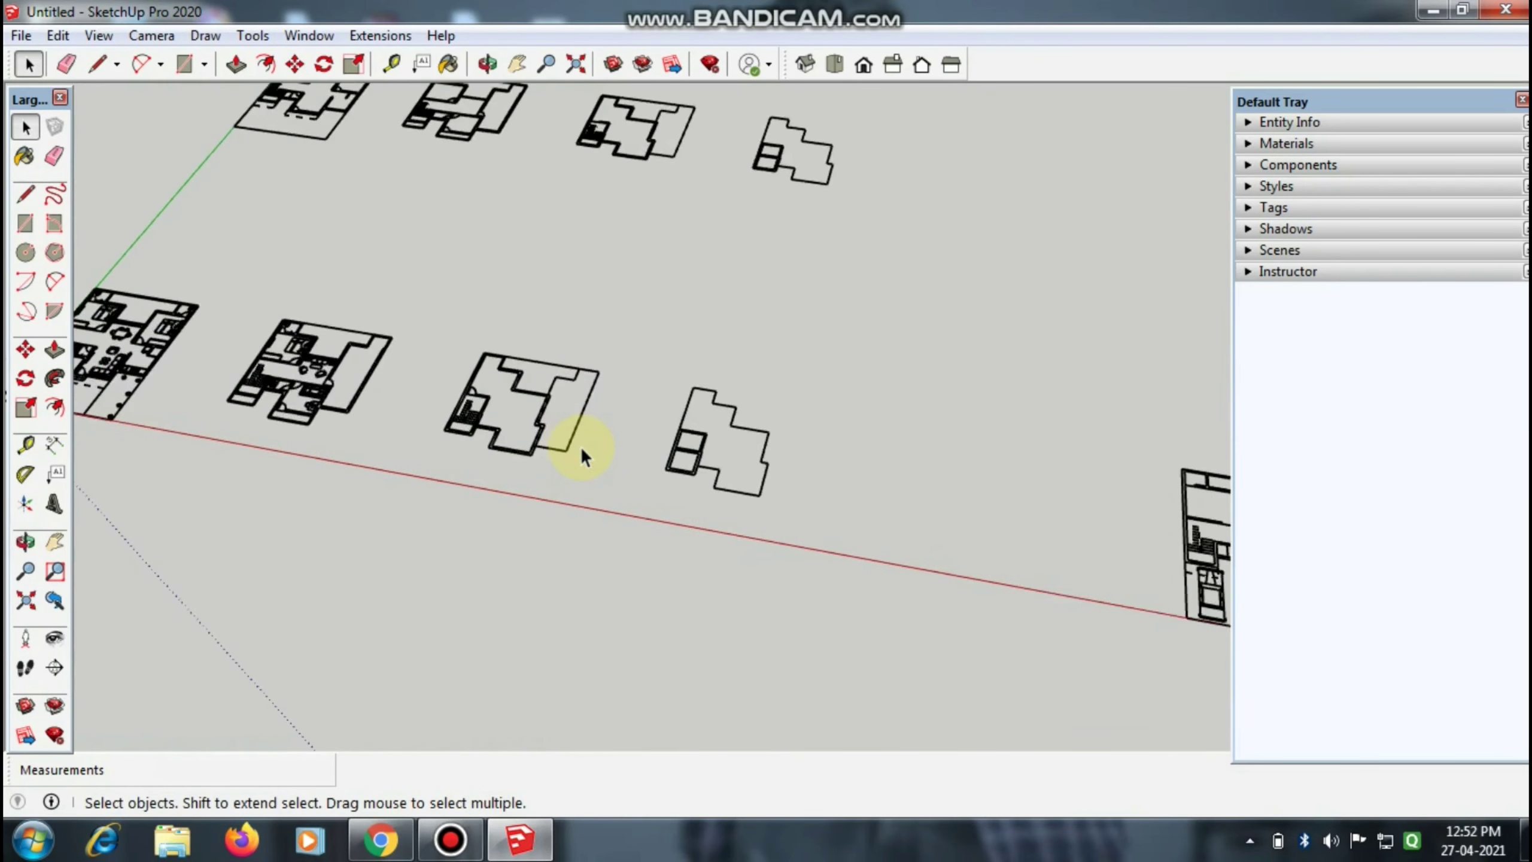
pyautogui.scroll(-2, 581, 446)
pyautogui.scroll(1, 330, 431)
pyautogui.scroll(2, 332, 424)
pyautogui.scroll(1, 332, 425)
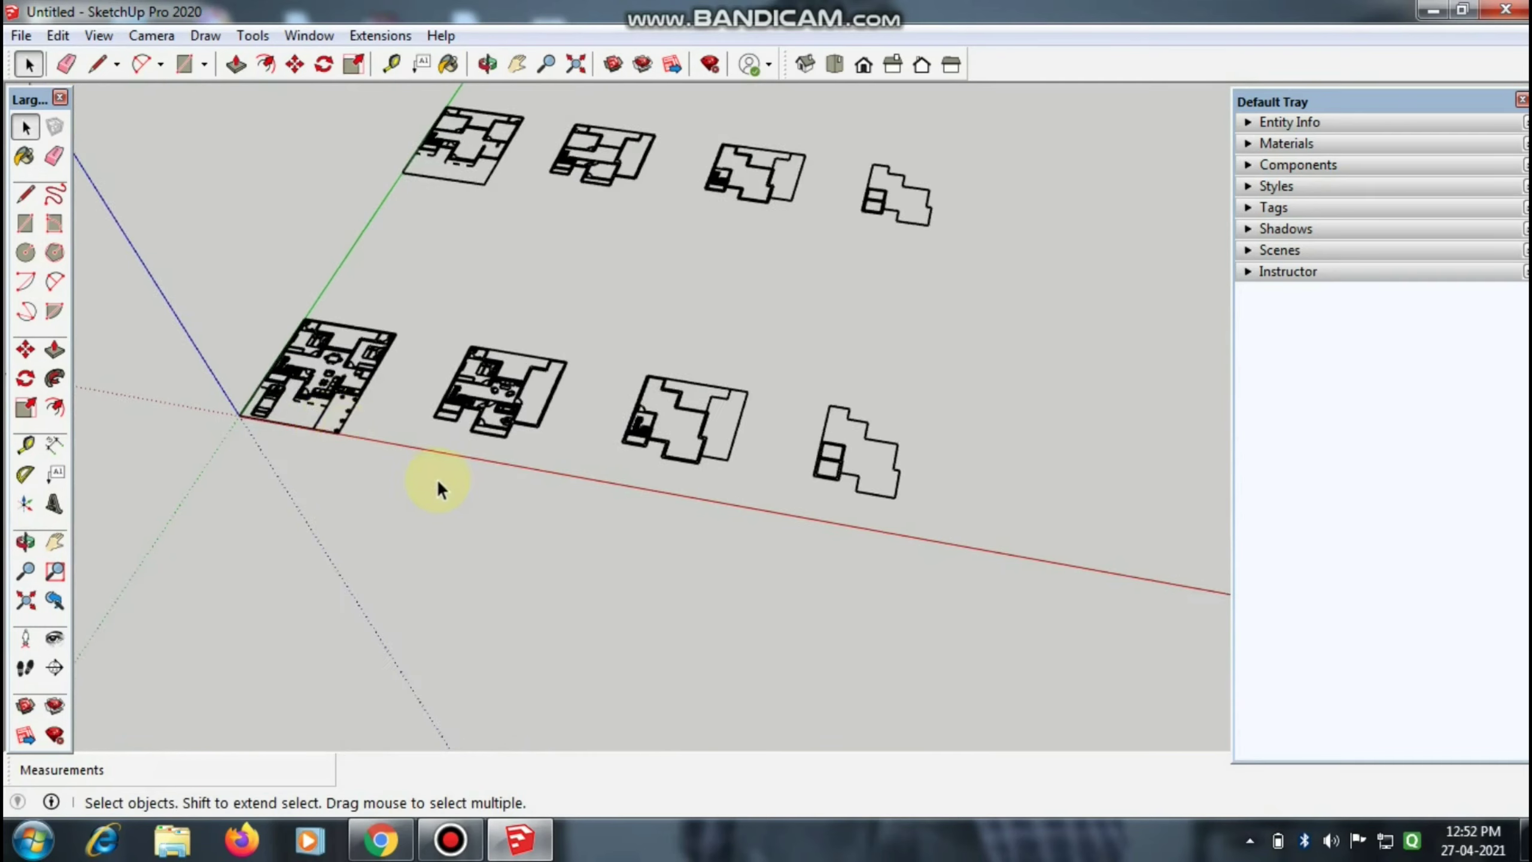
pyautogui.scroll(-2, 439, 488)
# Orbit and zoom to look down across both rows of imported plans
pyautogui.moveTo(449, 490)
pyautogui.mouseDown(button='middle')
pyautogui.moveTo(442, 500)
pyautogui.moveTo(571, 599)
pyautogui.moveTo(381, 426)
pyautogui.mouseUp(button='middle')
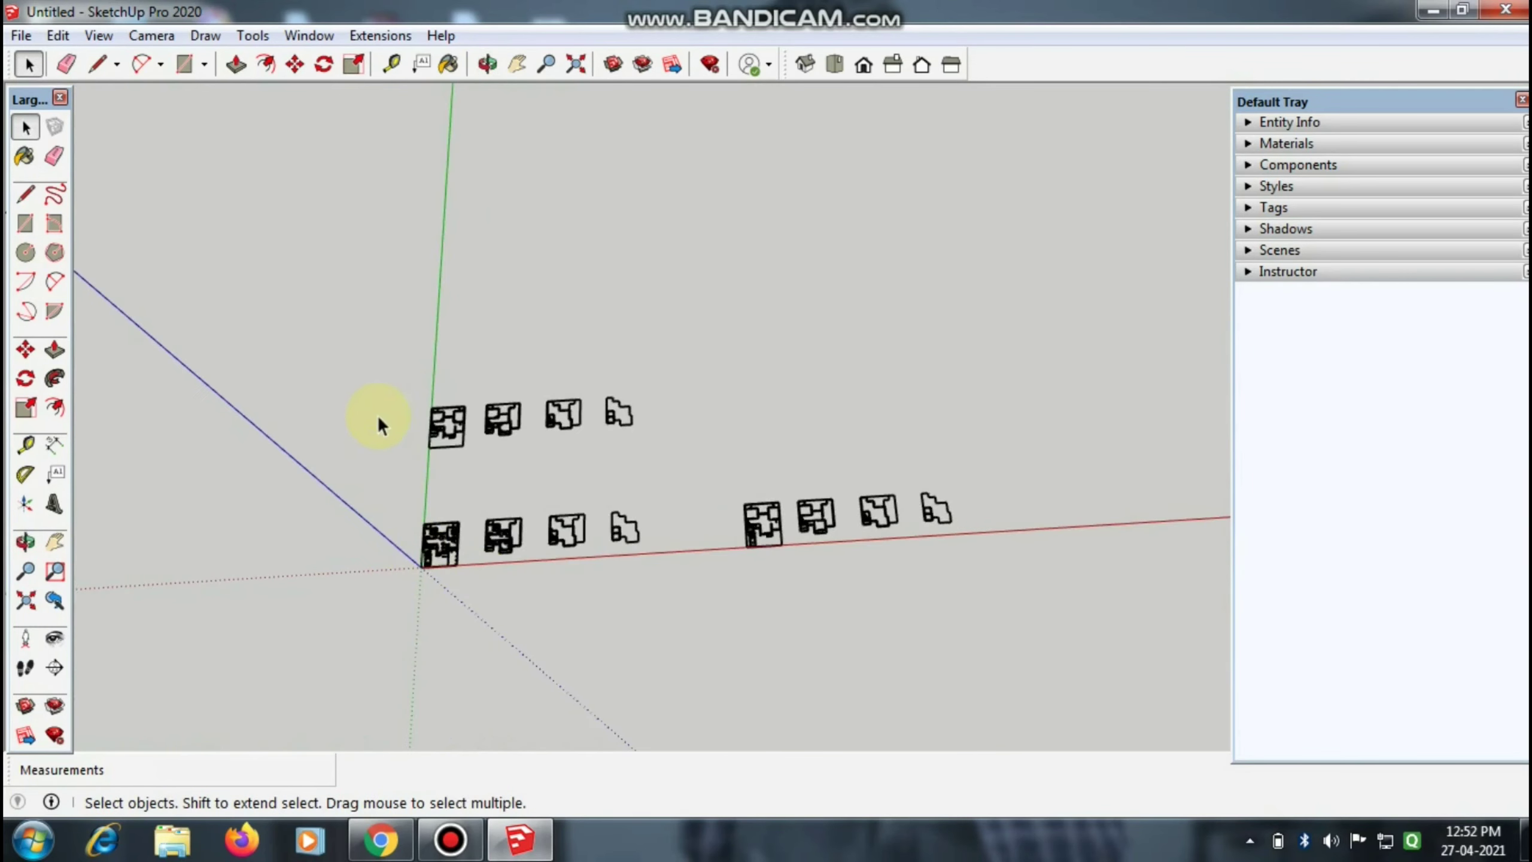
pyautogui.scroll(2, 386, 420)
pyautogui.scroll(1, 454, 458)
pyautogui.scroll(-1, 567, 379)
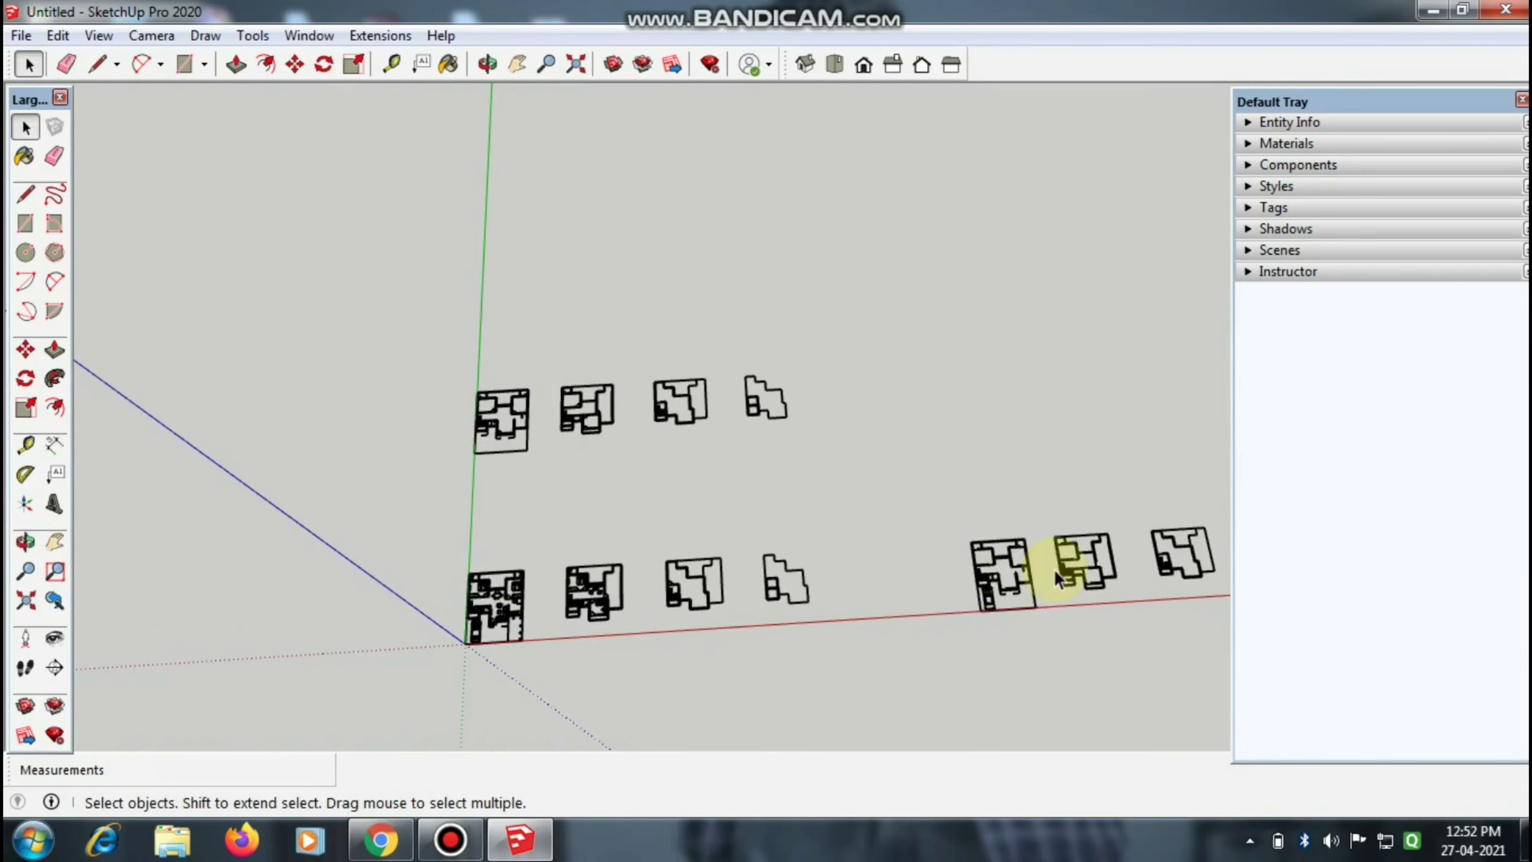
pyautogui.moveTo(678, 510); pyautogui.dragTo(500, 622, button='middle')
pyautogui.scroll(1, 528, 708)
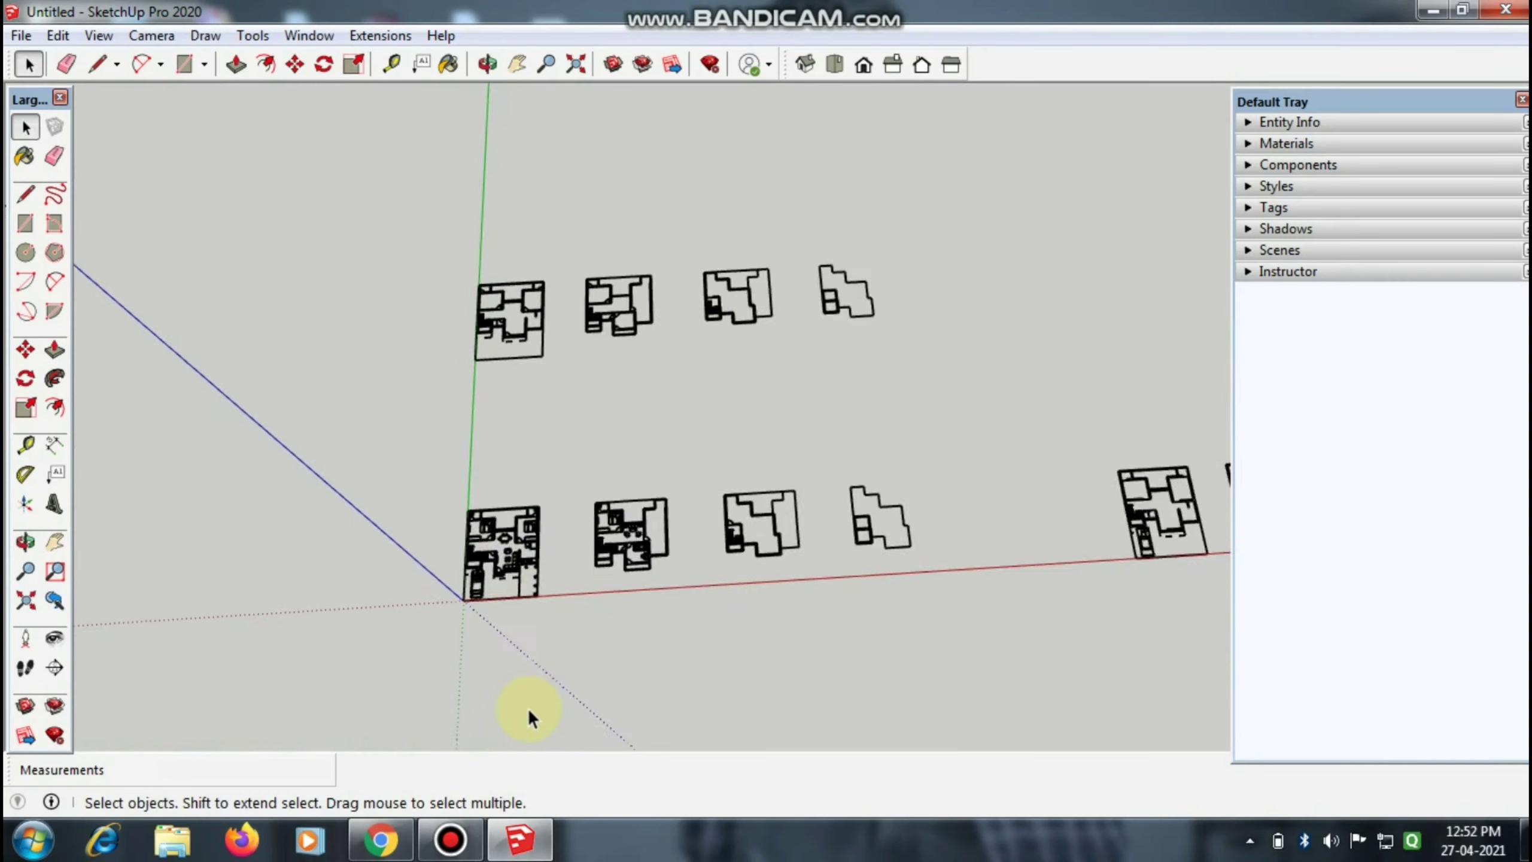
pyautogui.scroll(1, 528, 581)
pyautogui.scroll(1, 513, 568)
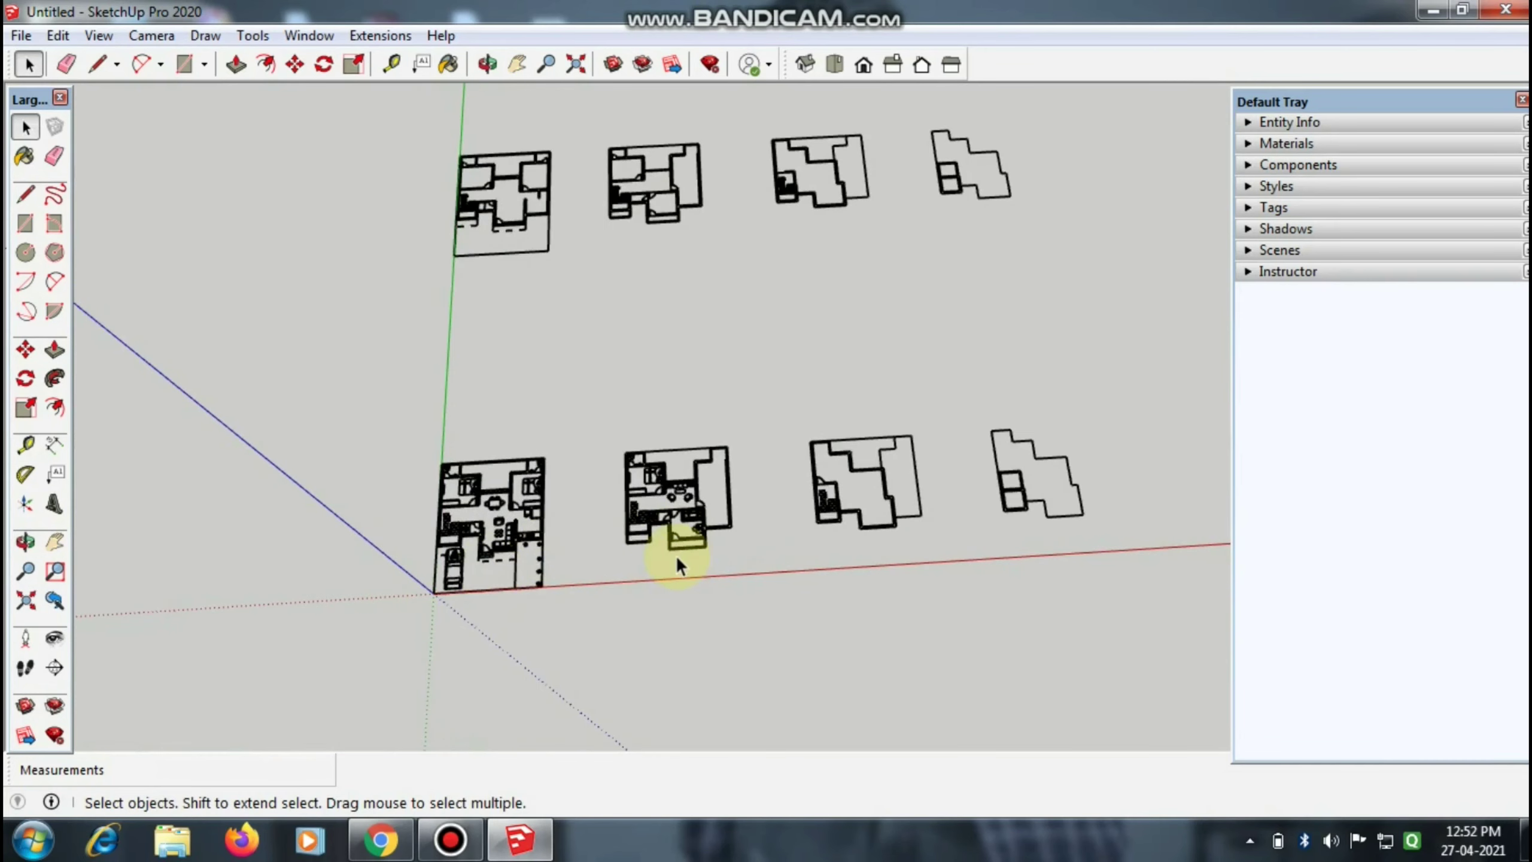
pyautogui.scroll(1, 460, 556)
pyautogui.scroll(1, 460, 556)
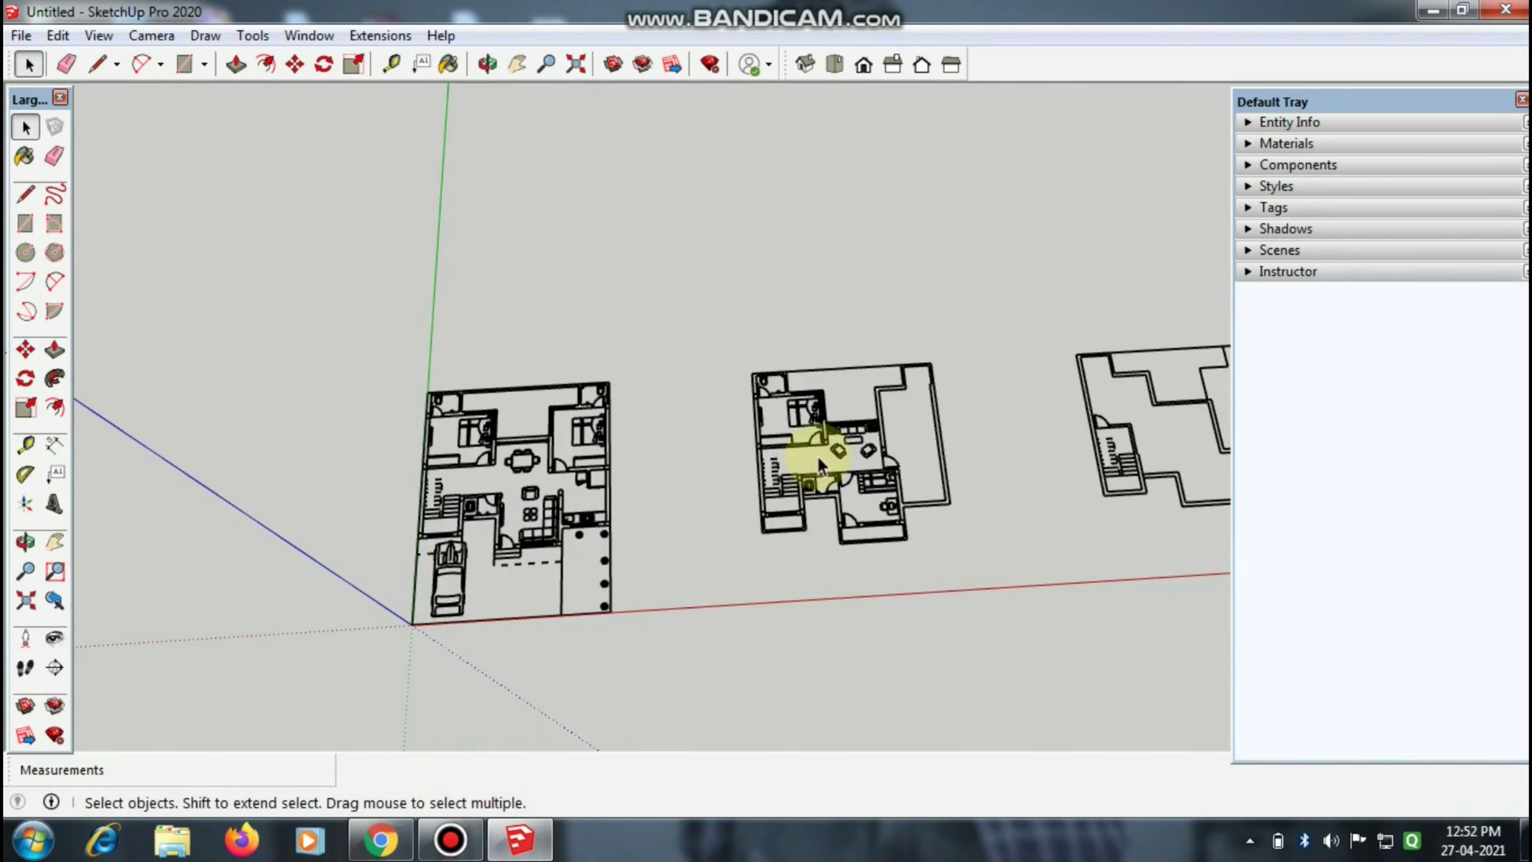
pyautogui.scroll(-2, 718, 529)
pyautogui.scroll(-2, 716, 529)
pyautogui.scroll(-1, 474, 338)
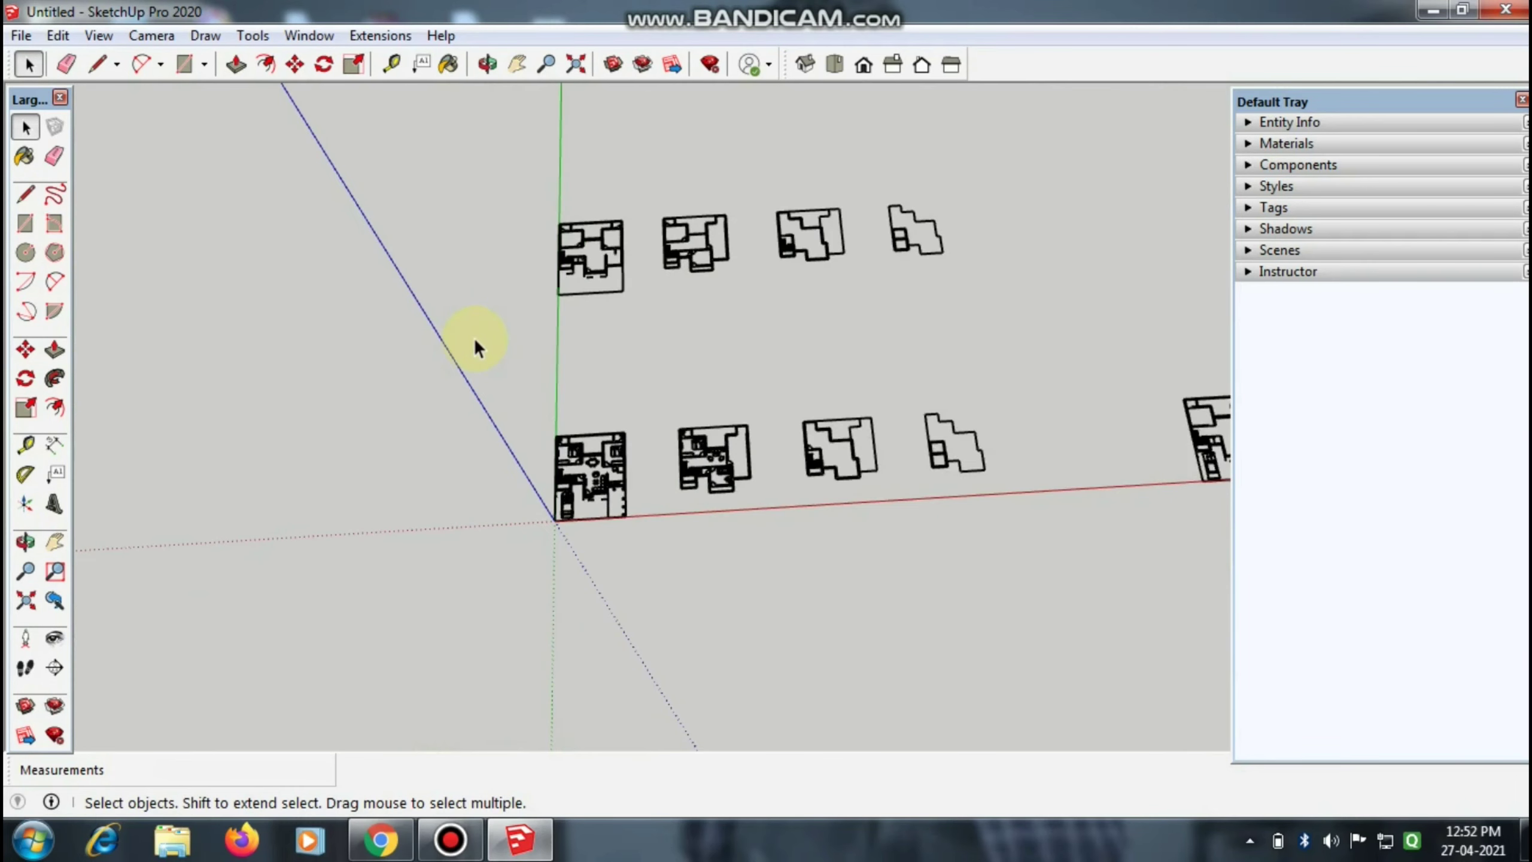
pyautogui.scroll(-1, 611, 547)
pyautogui.scroll(-1, 613, 555)
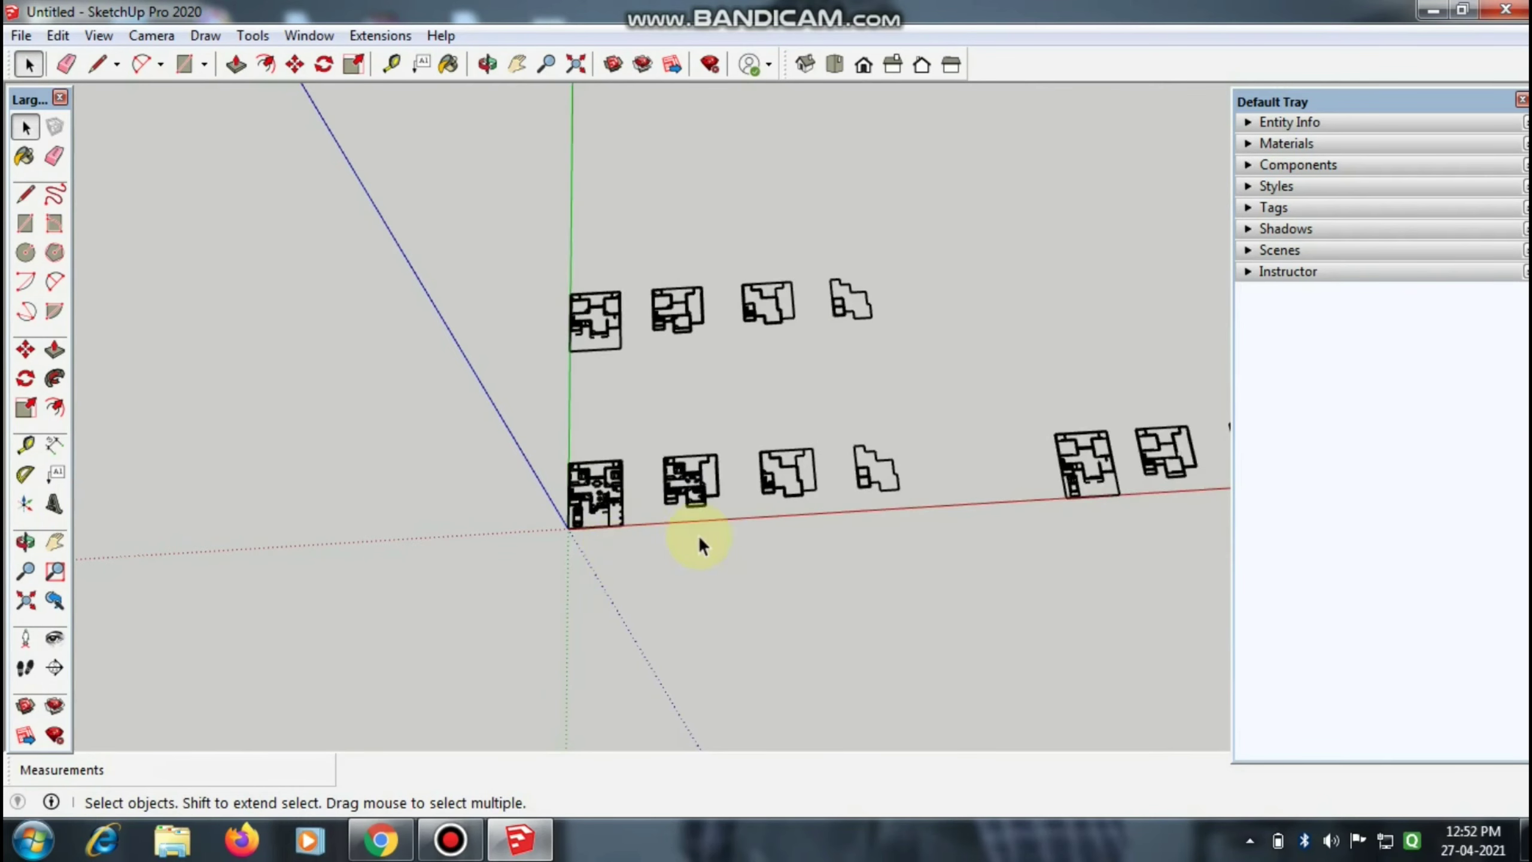
pyautogui.scroll(1, 698, 513)
# Select the imported floor-plan component and Explode it into individual plans
pyautogui.click(697, 491)
pyautogui.scroll(-1, 568, 501)
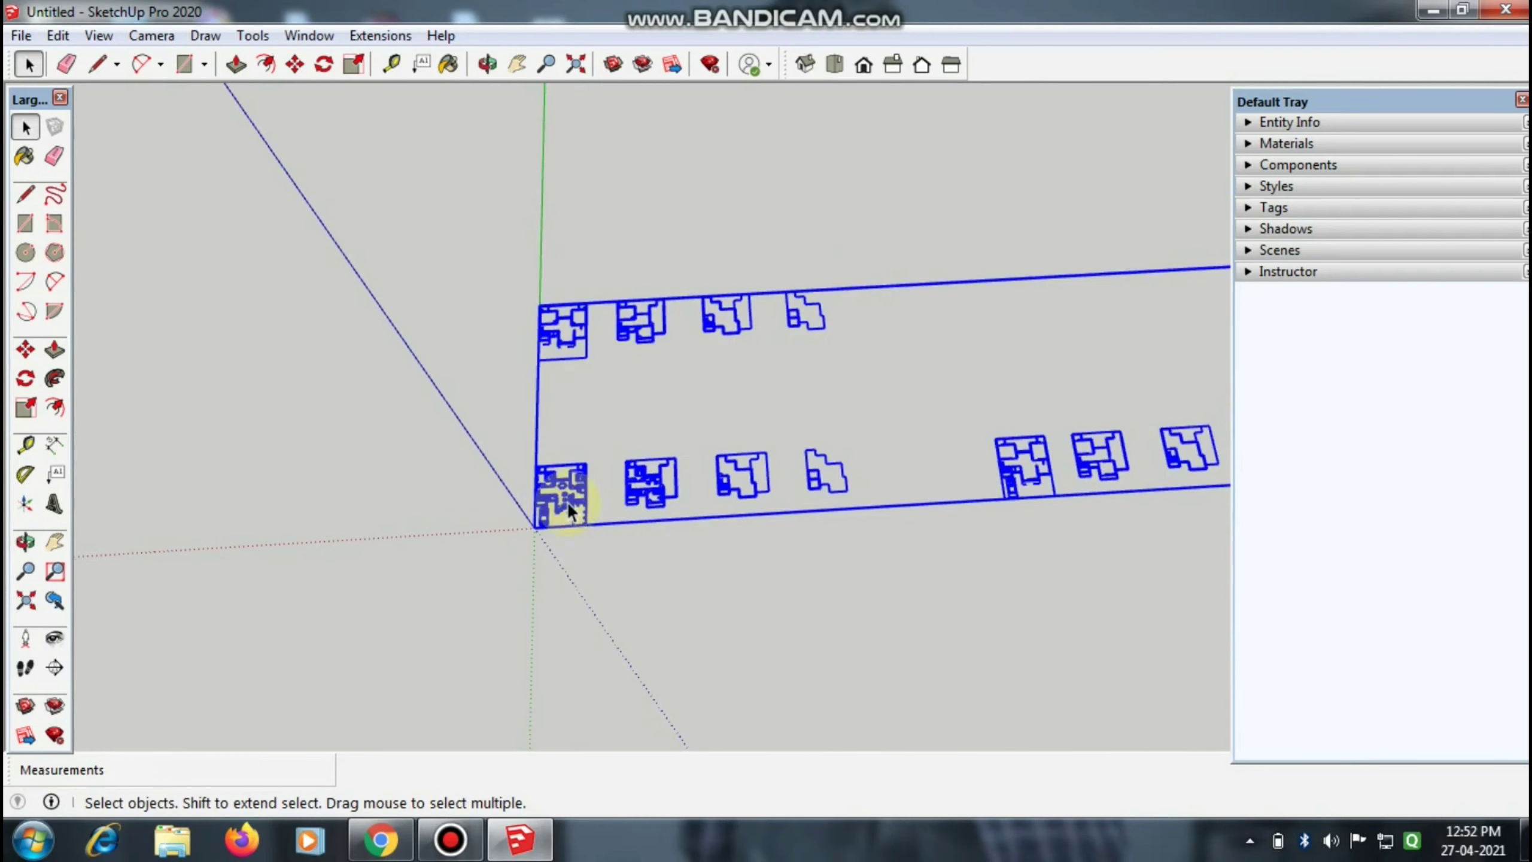
pyautogui.scroll(-1, 649, 499)
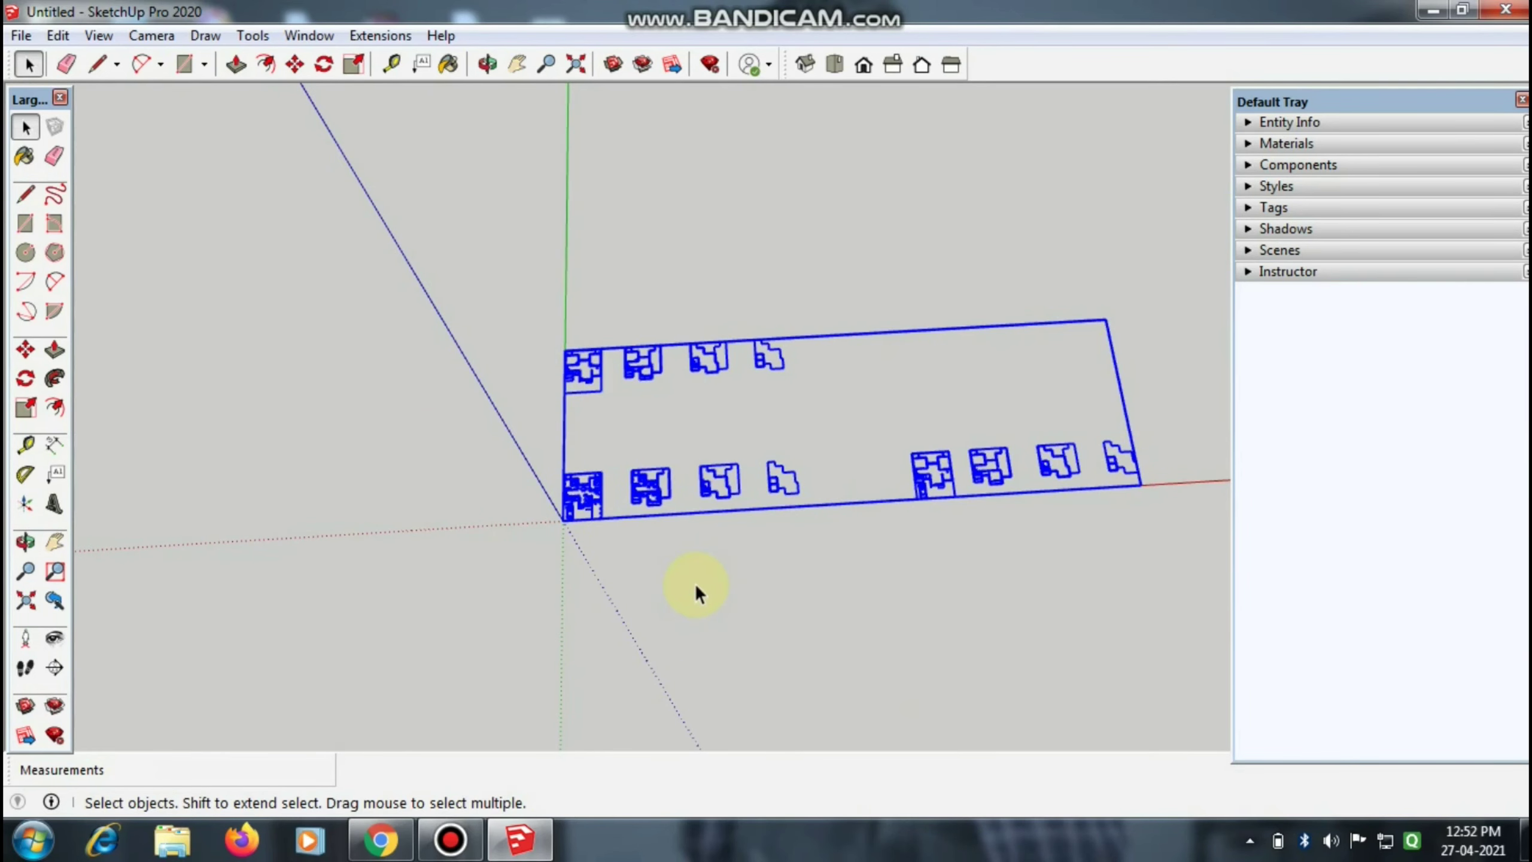
pyautogui.scroll(1, 695, 583)
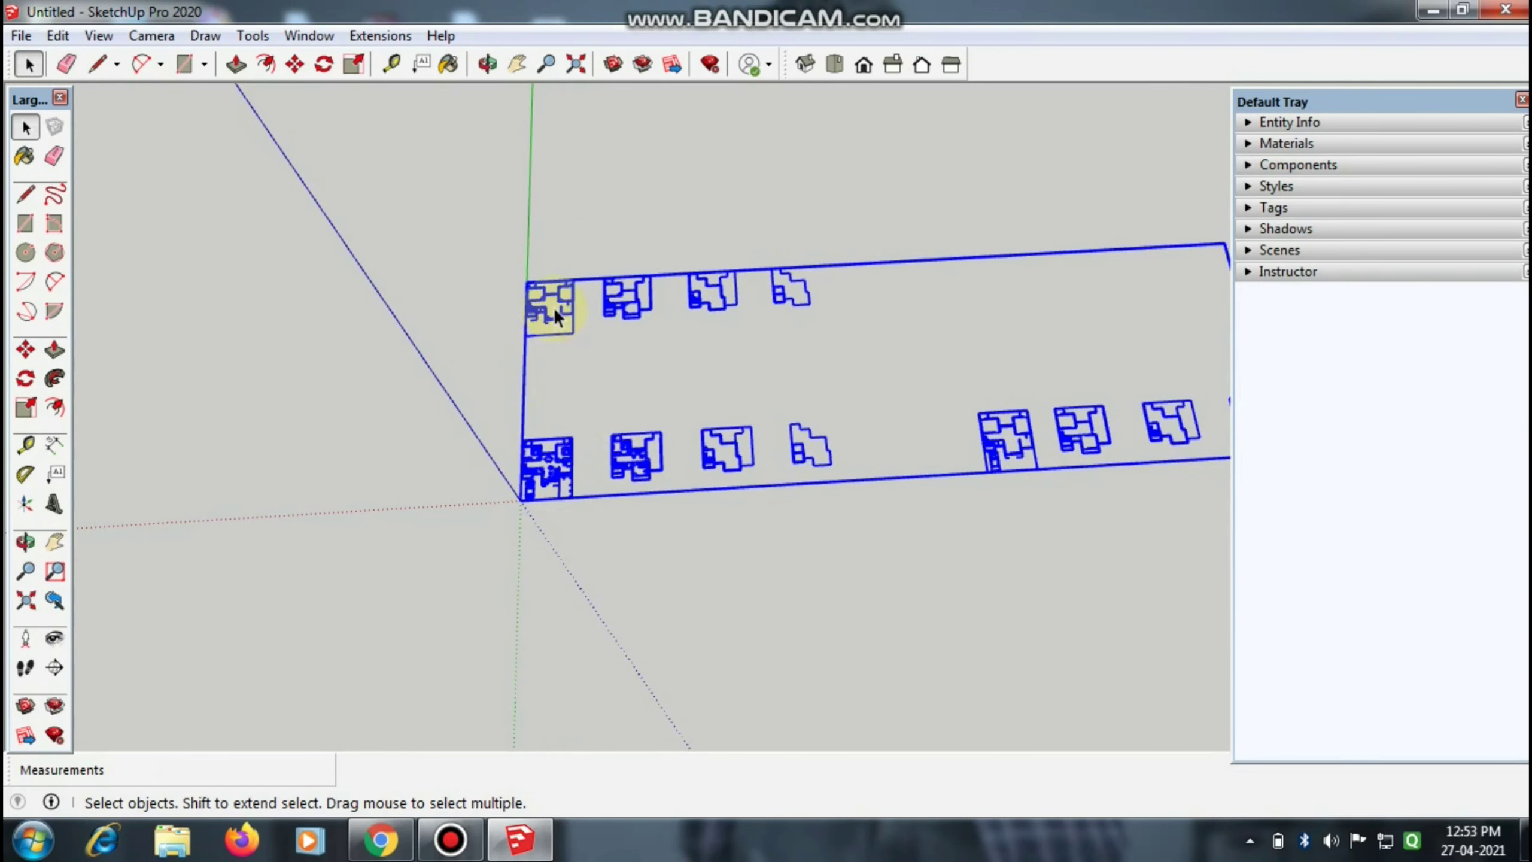
pyautogui.click(836, 619)
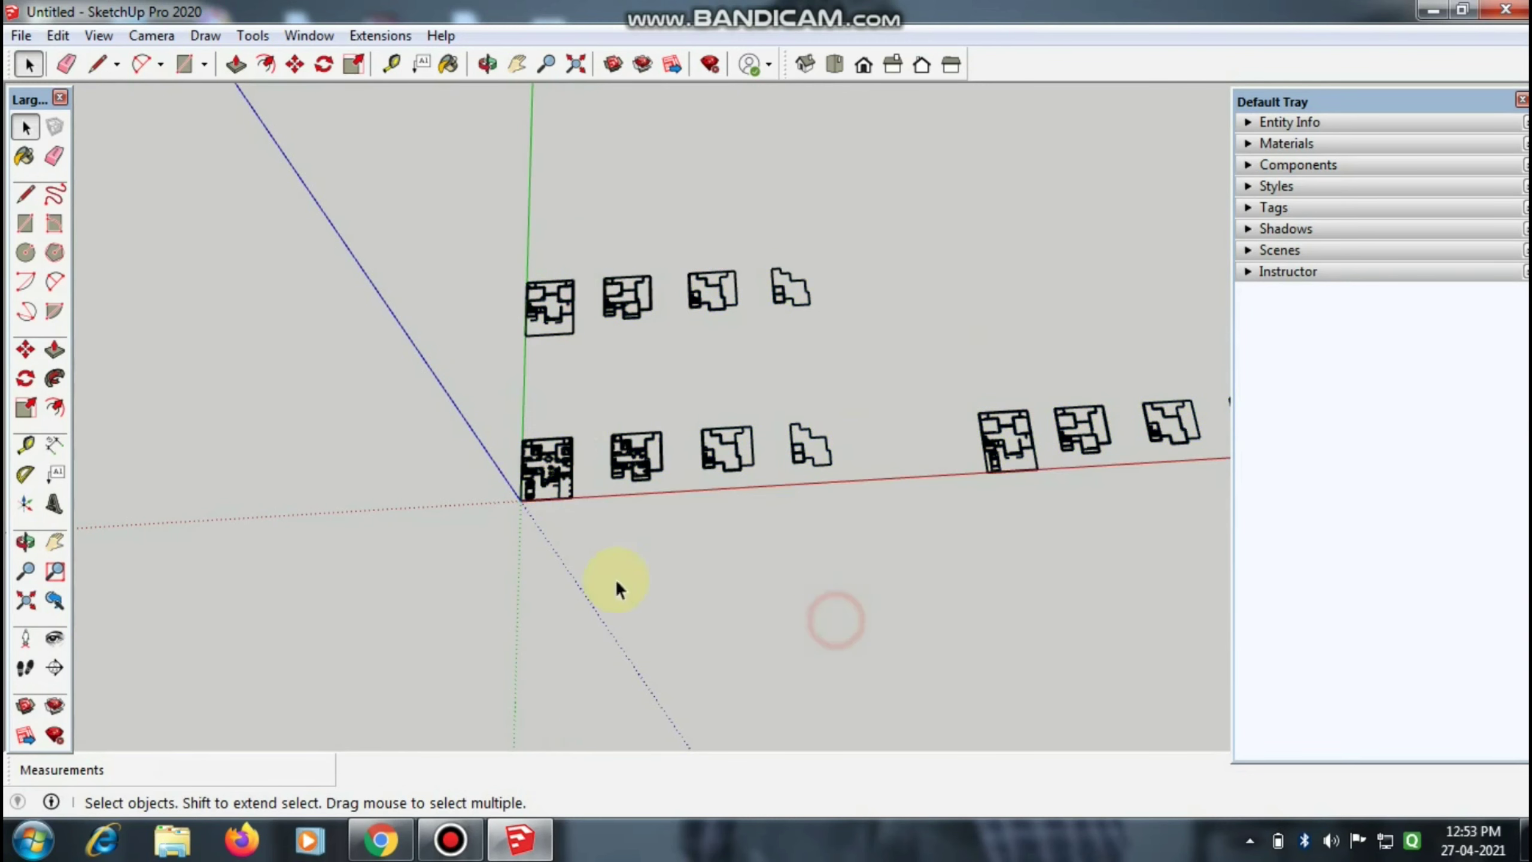
pyautogui.scroll(-1, 604, 577)
pyautogui.scroll(1, 682, 495)
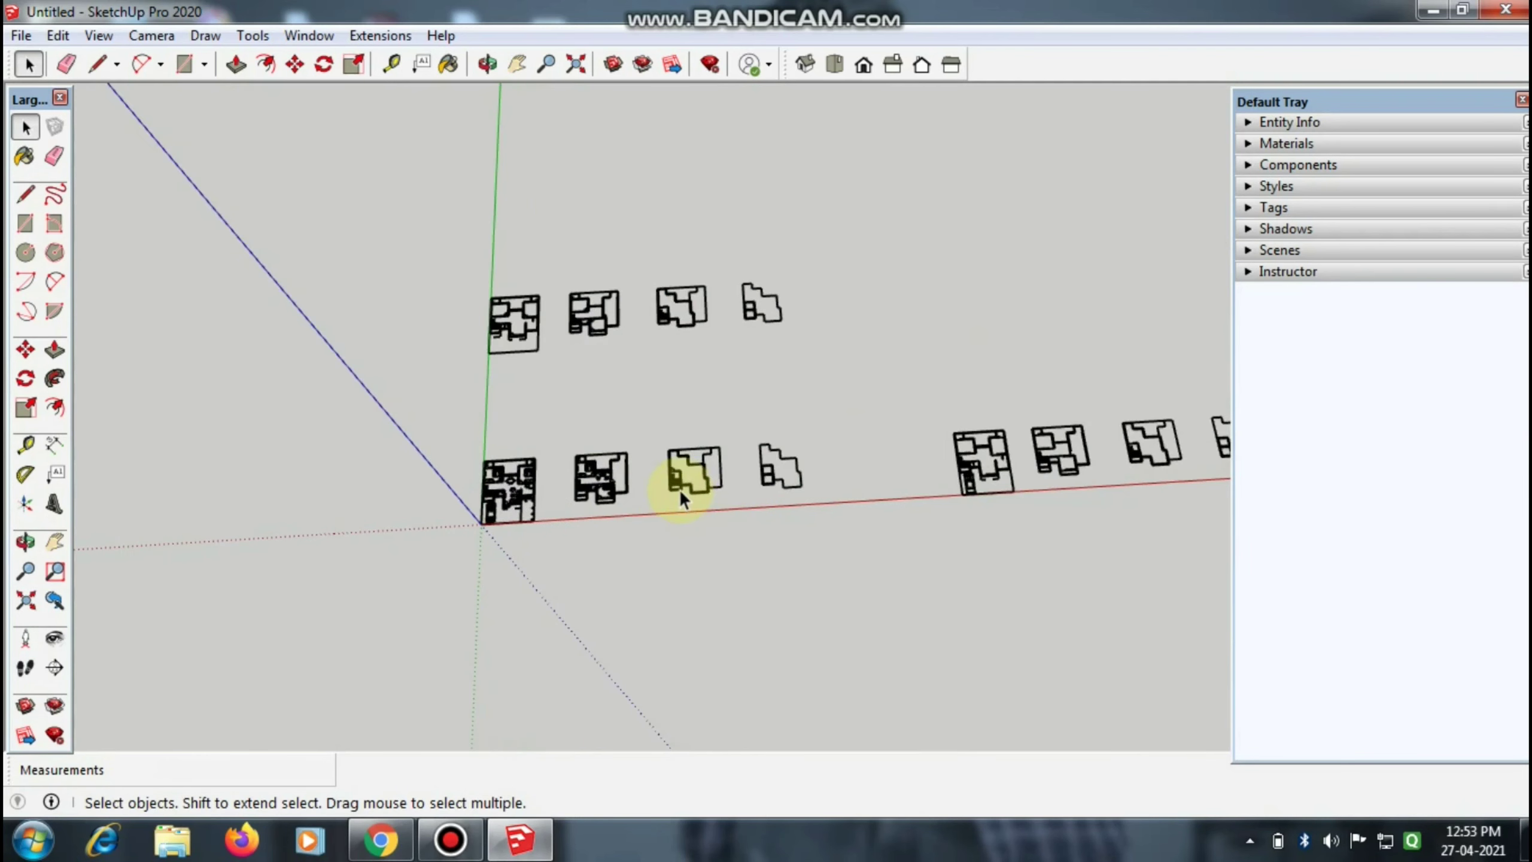
pyautogui.click(680, 489)
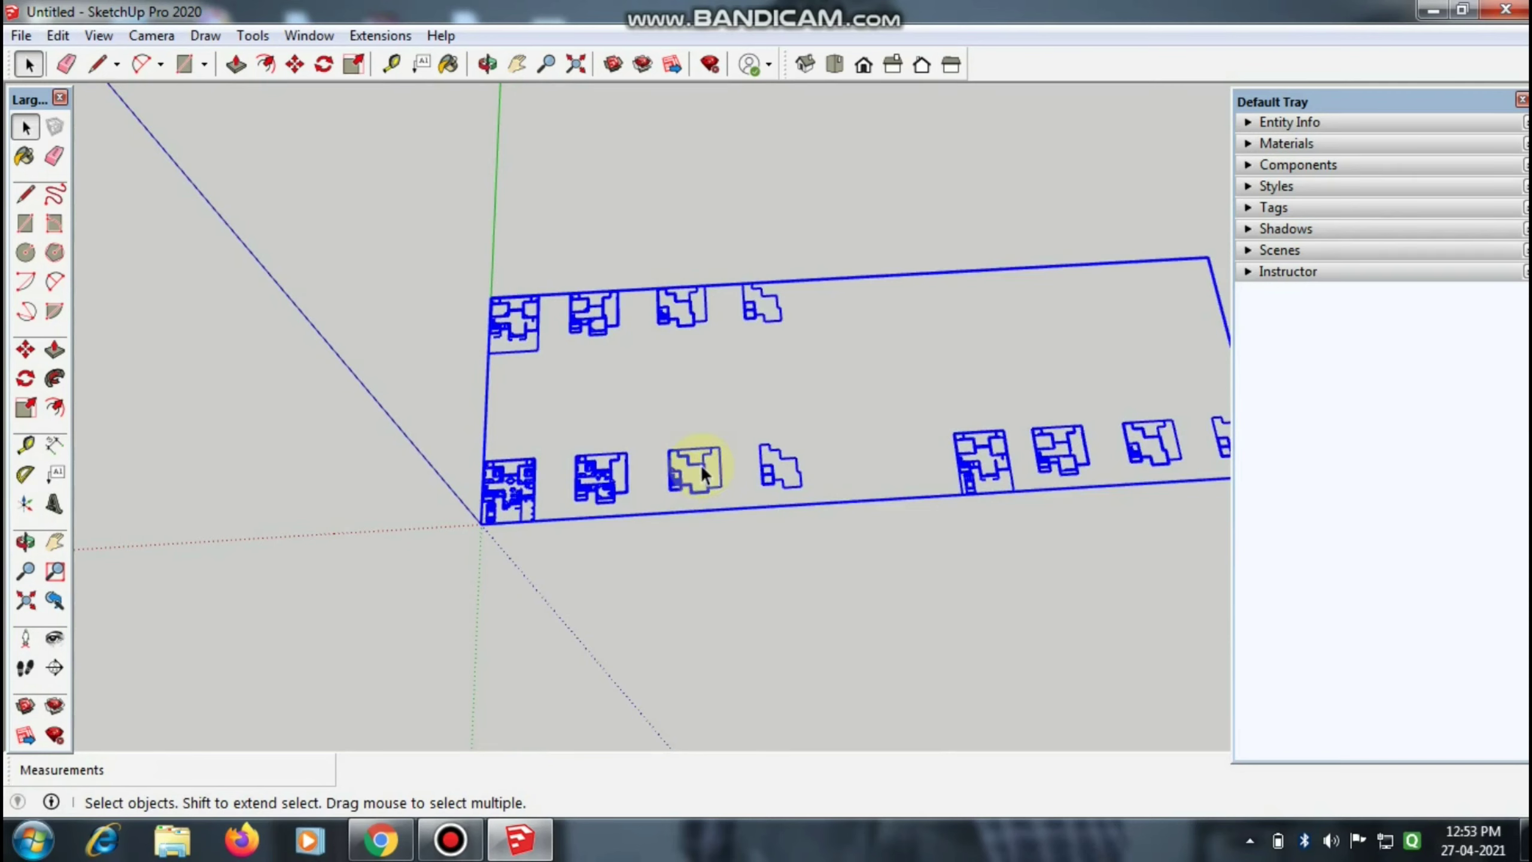
pyautogui.rightClick(683, 475)
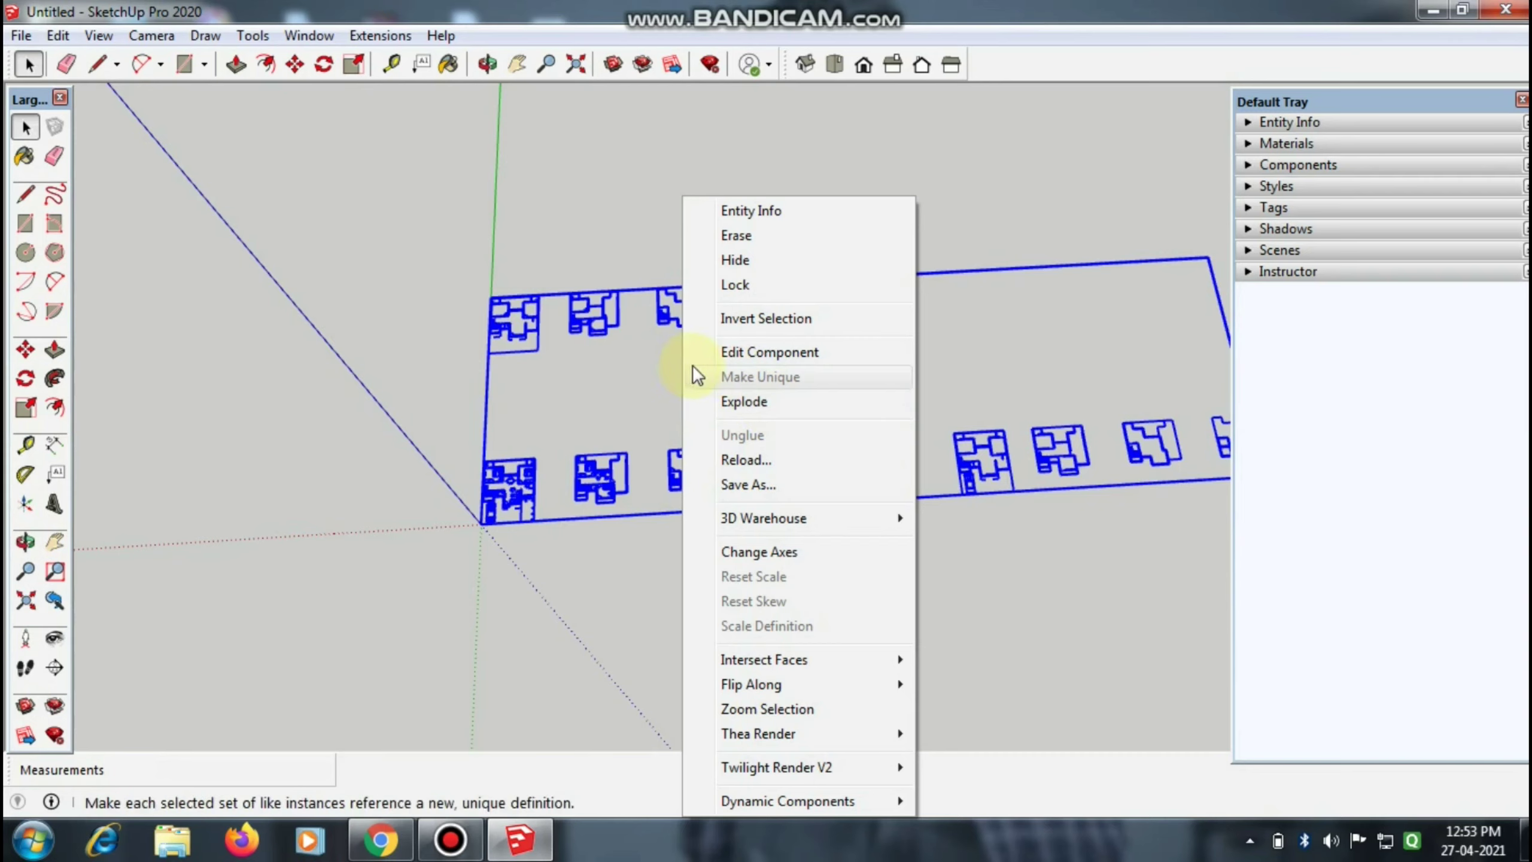
pyautogui.click(740, 407)
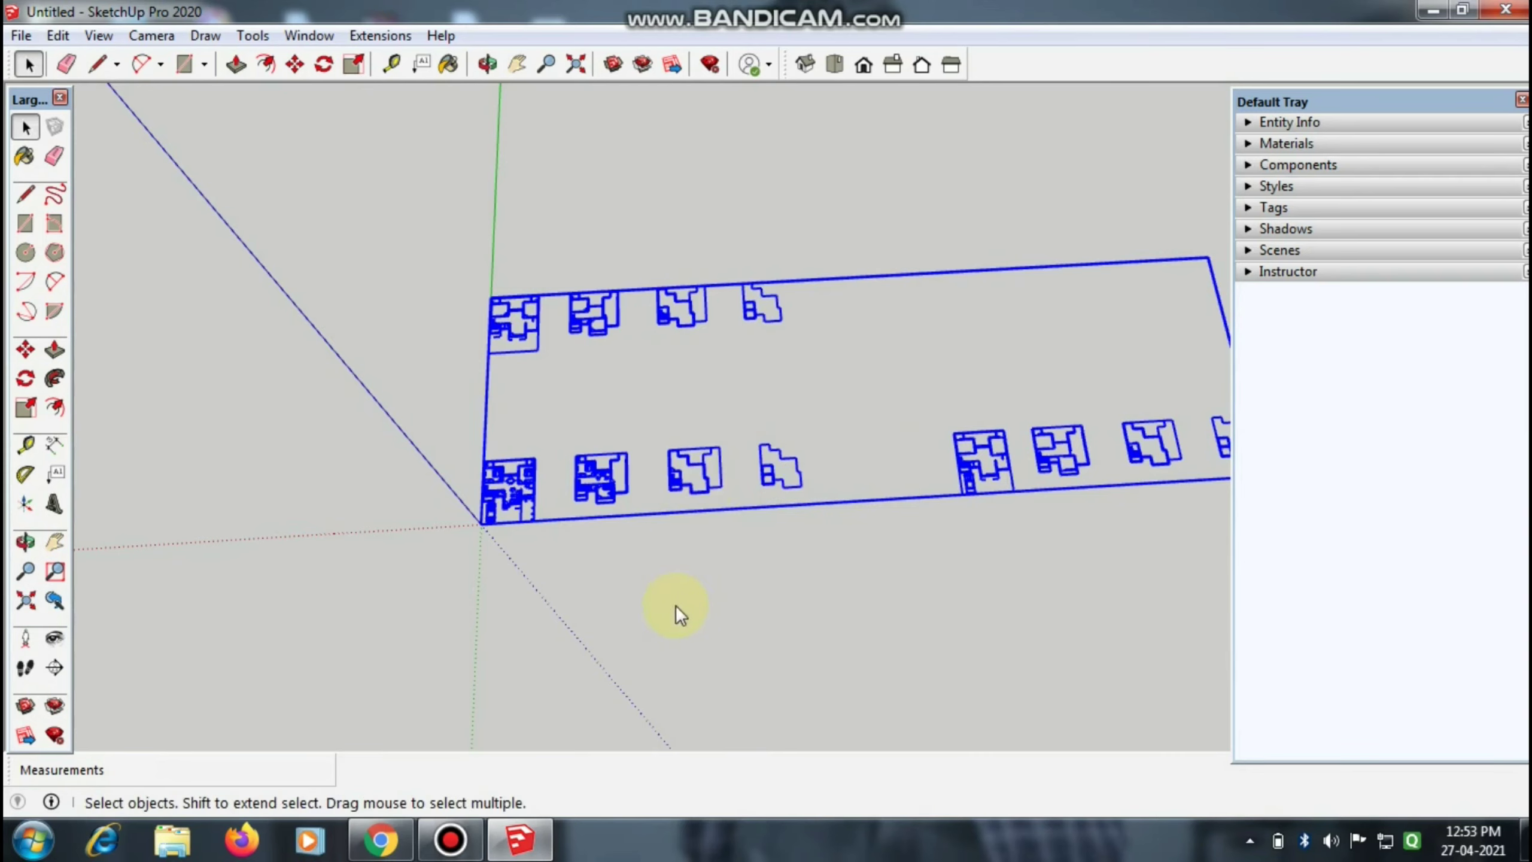
# Orbit to look down on the plans and delete the upper row
pyautogui.click(381, 210)
pyautogui.moveTo(407, 418)
pyautogui.mouseDown(button='middle')
pyautogui.moveTo(694, 592)
pyautogui.moveTo(661, 655)
pyautogui.mouseUp(button='middle')
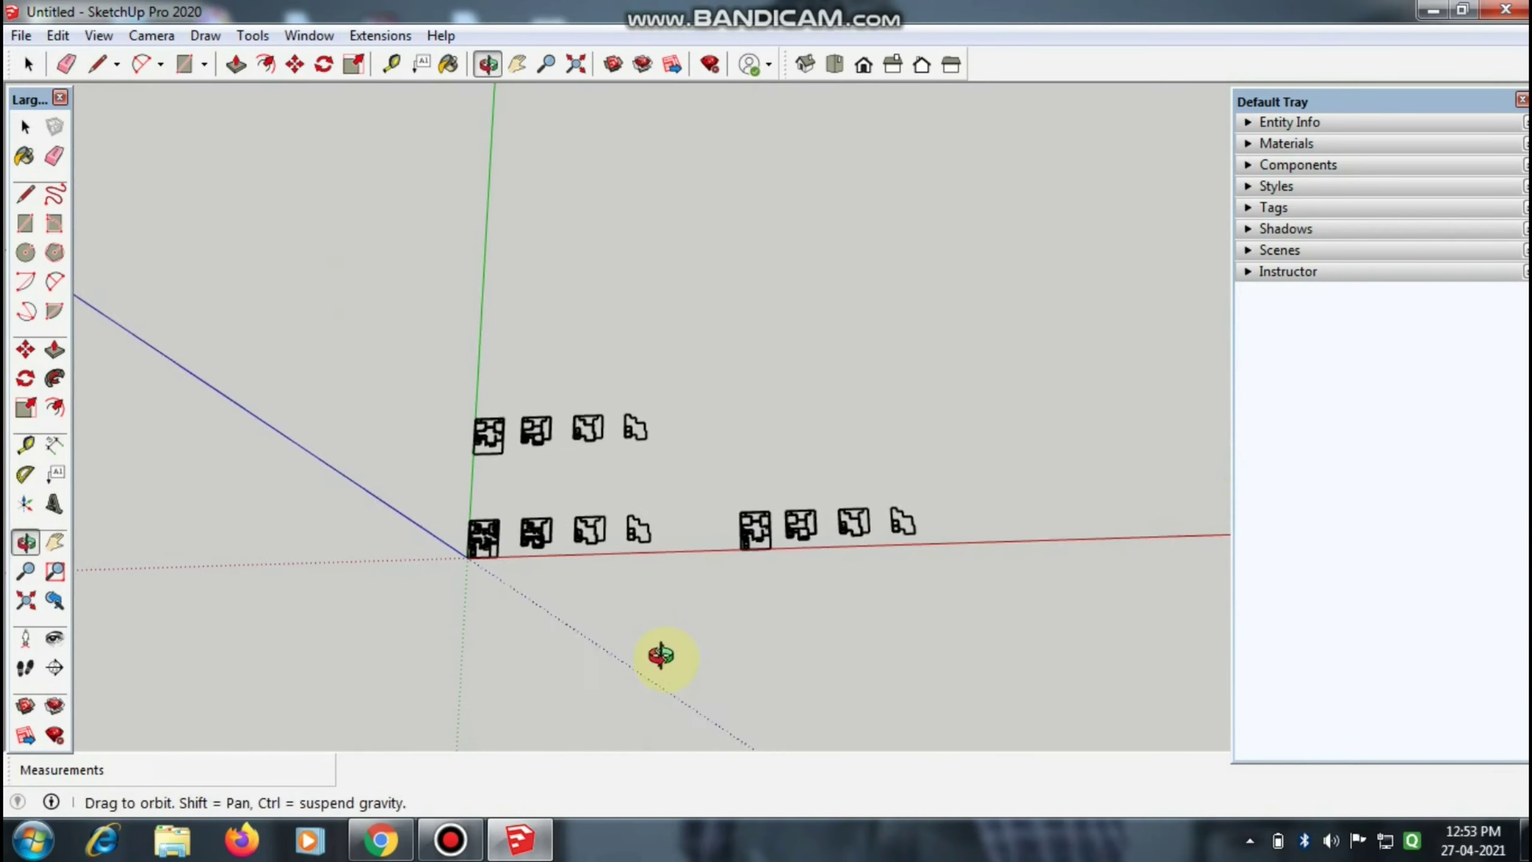
pyautogui.scroll(1, 606, 556)
pyautogui.scroll(2, 605, 556)
pyautogui.moveTo(755, 260); pyautogui.dragTo(376, 450)
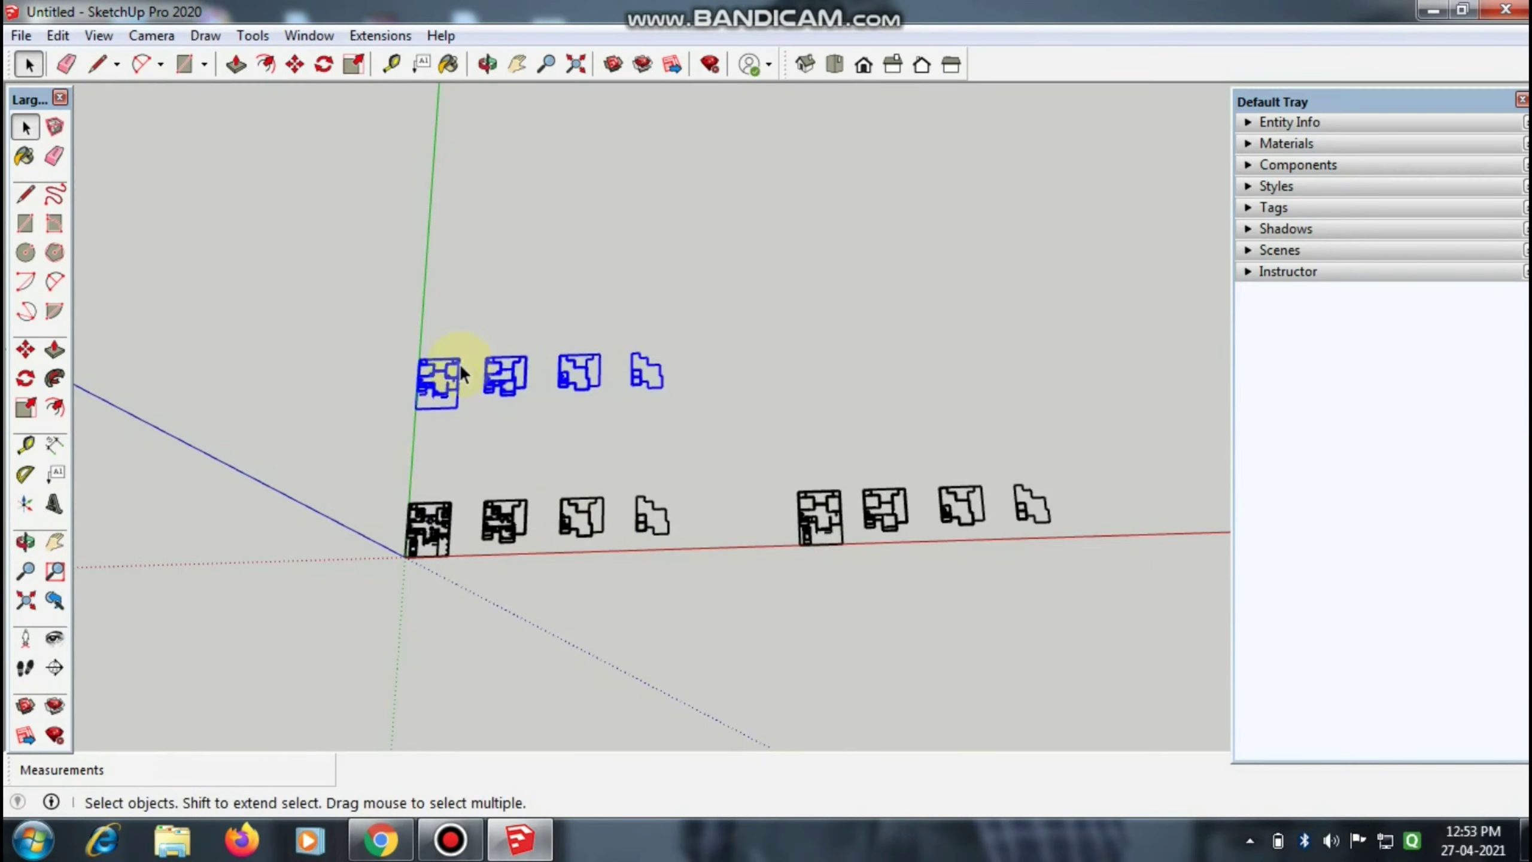
pyautogui.scroll(1, 500, 350)
pyautogui.scroll(2, 527, 446)
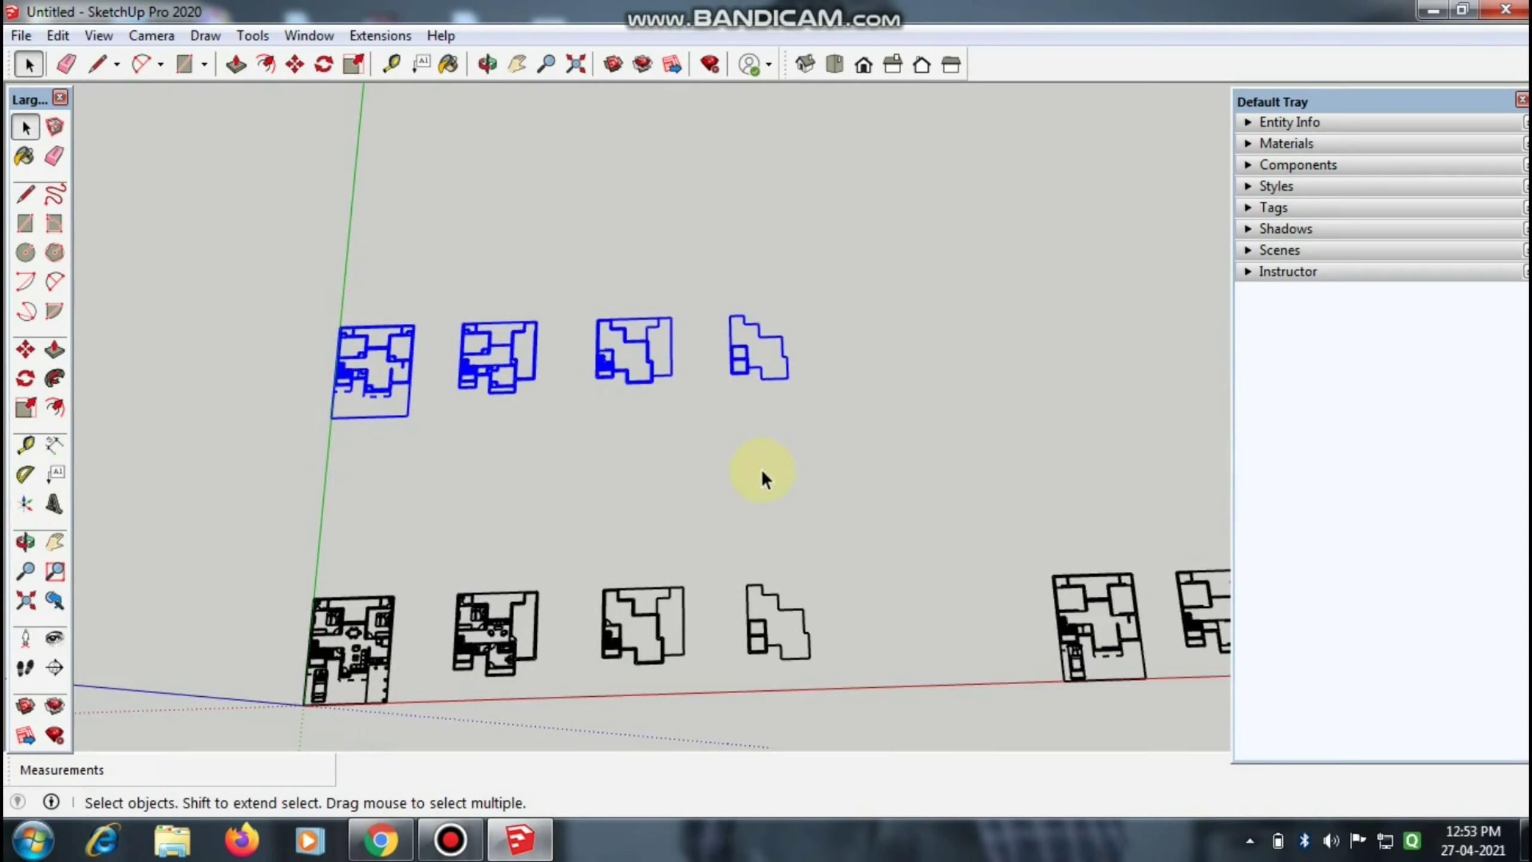
pyautogui.press('Delete')
# Window-select and delete the right-hand row of floor plans
pyautogui.scroll(-1, 561, 424)
pyautogui.scroll(-2, 548, 422)
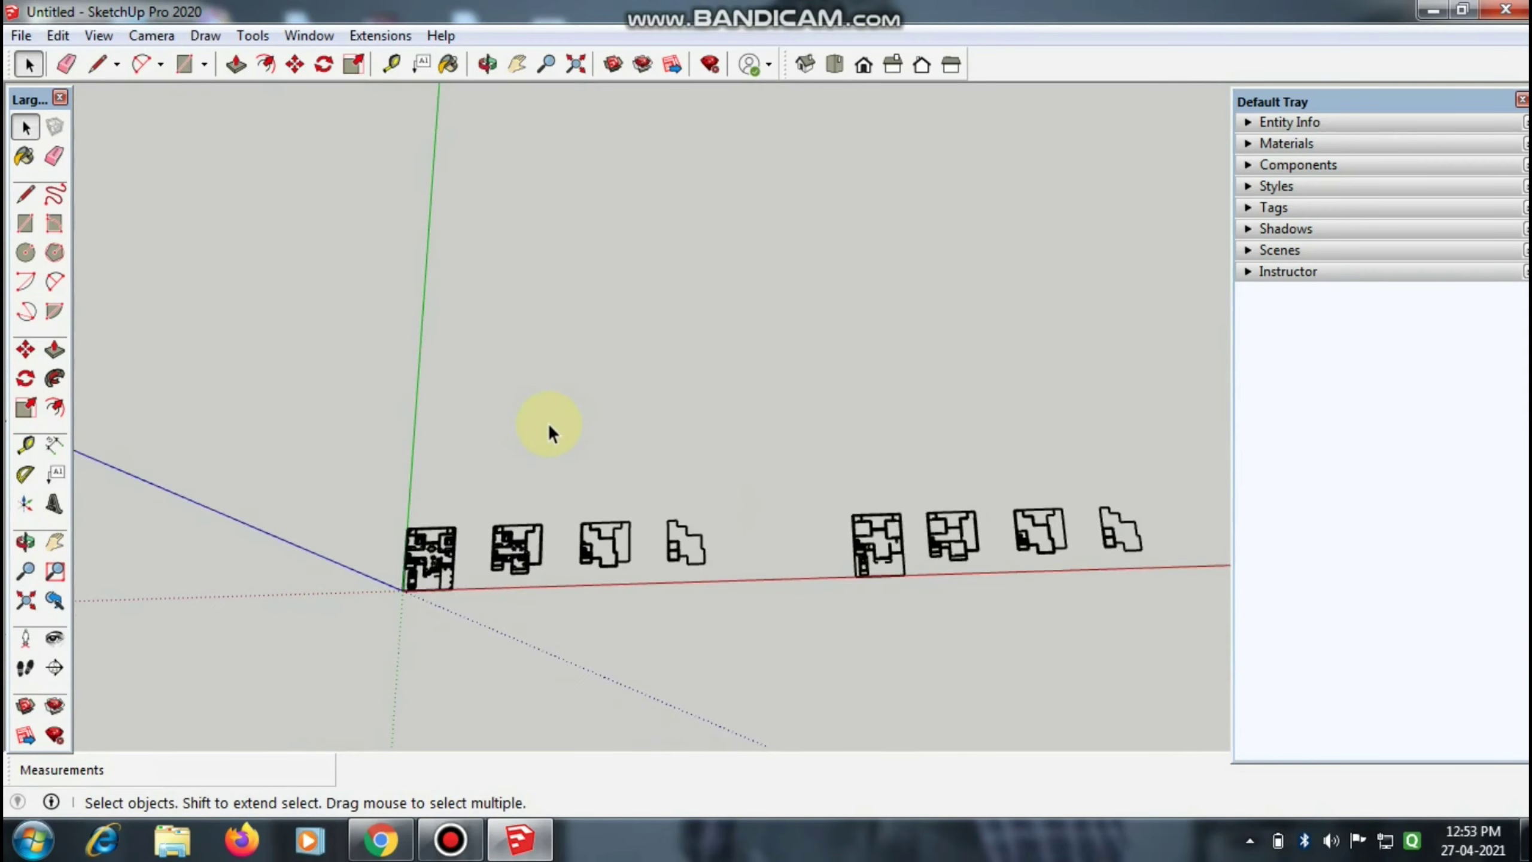
pyautogui.scroll(-1, 548, 423)
pyautogui.moveTo(1070, 407); pyautogui.dragTo(734, 651)
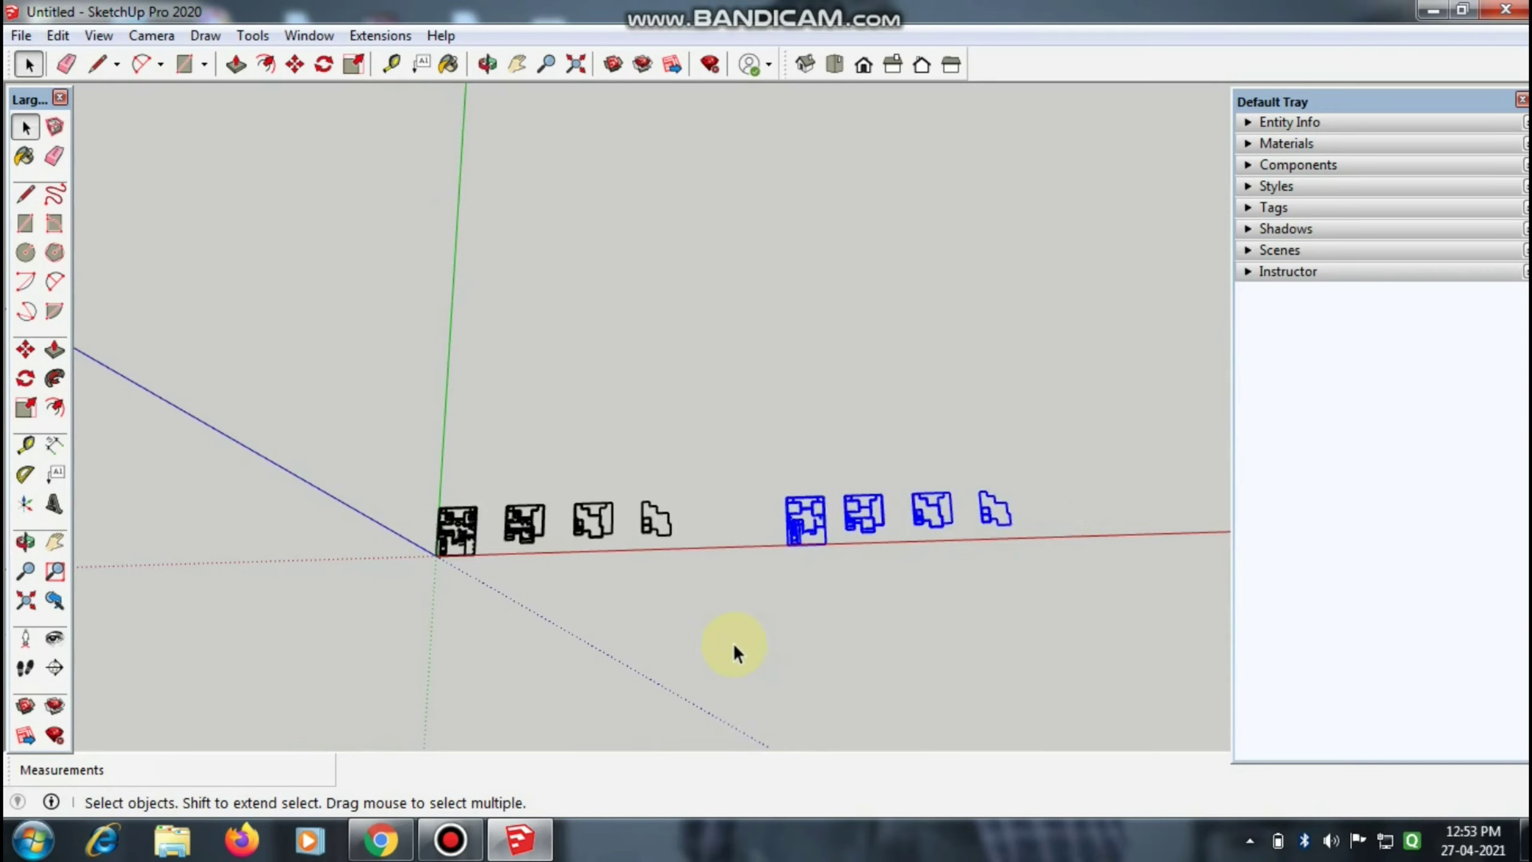
pyautogui.press('Delete')
# Delete the two smaller plans on the right, leaving two house plans
pyautogui.scroll(3, 519, 522)
pyautogui.scroll(2, 692, 539)
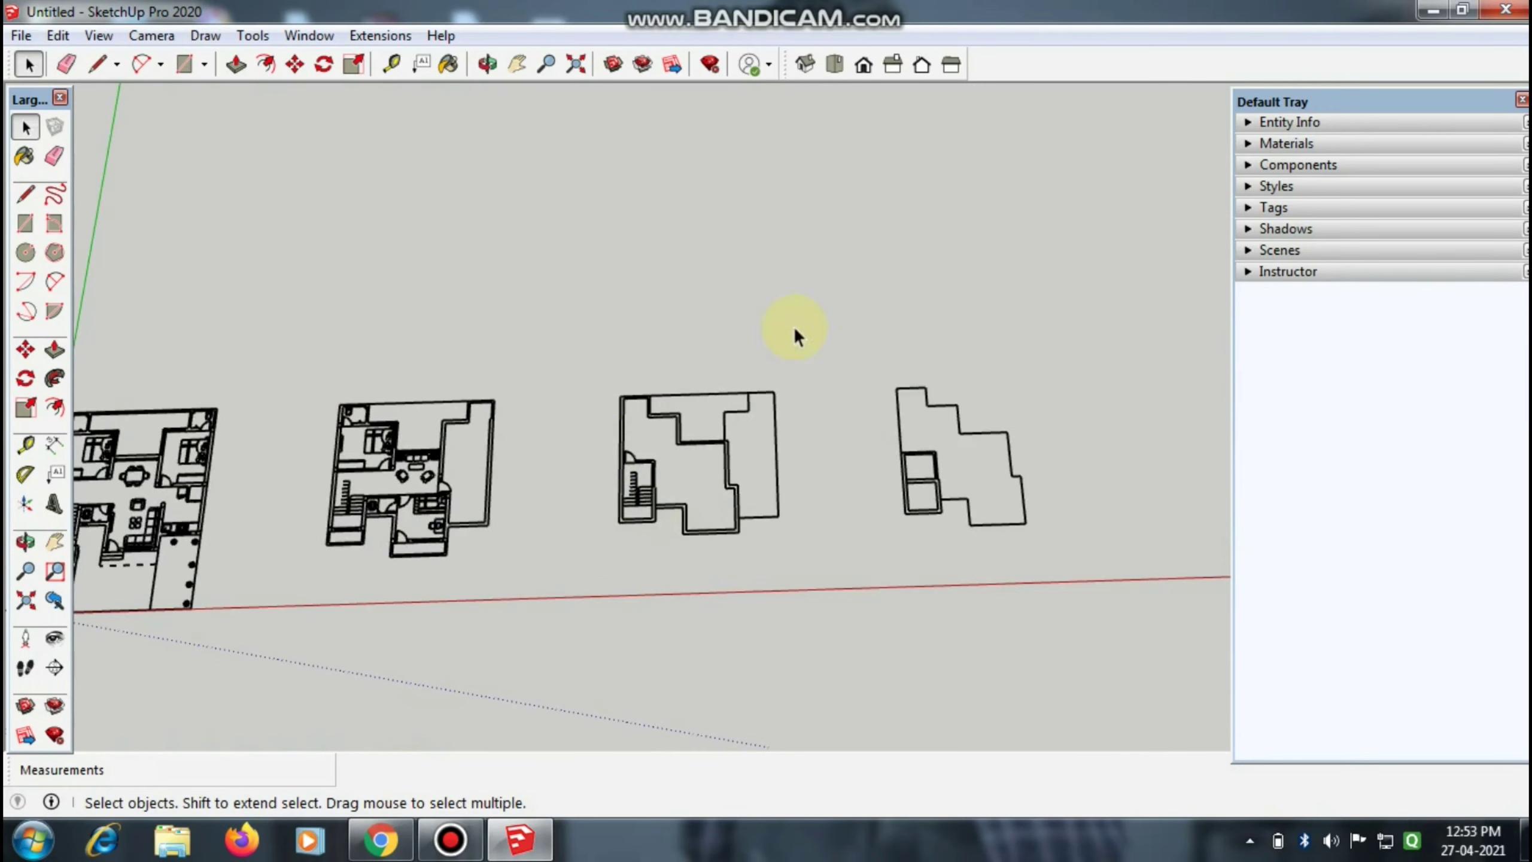
pyautogui.scroll(-2, 915, 412)
pyautogui.scroll(-1, 915, 413)
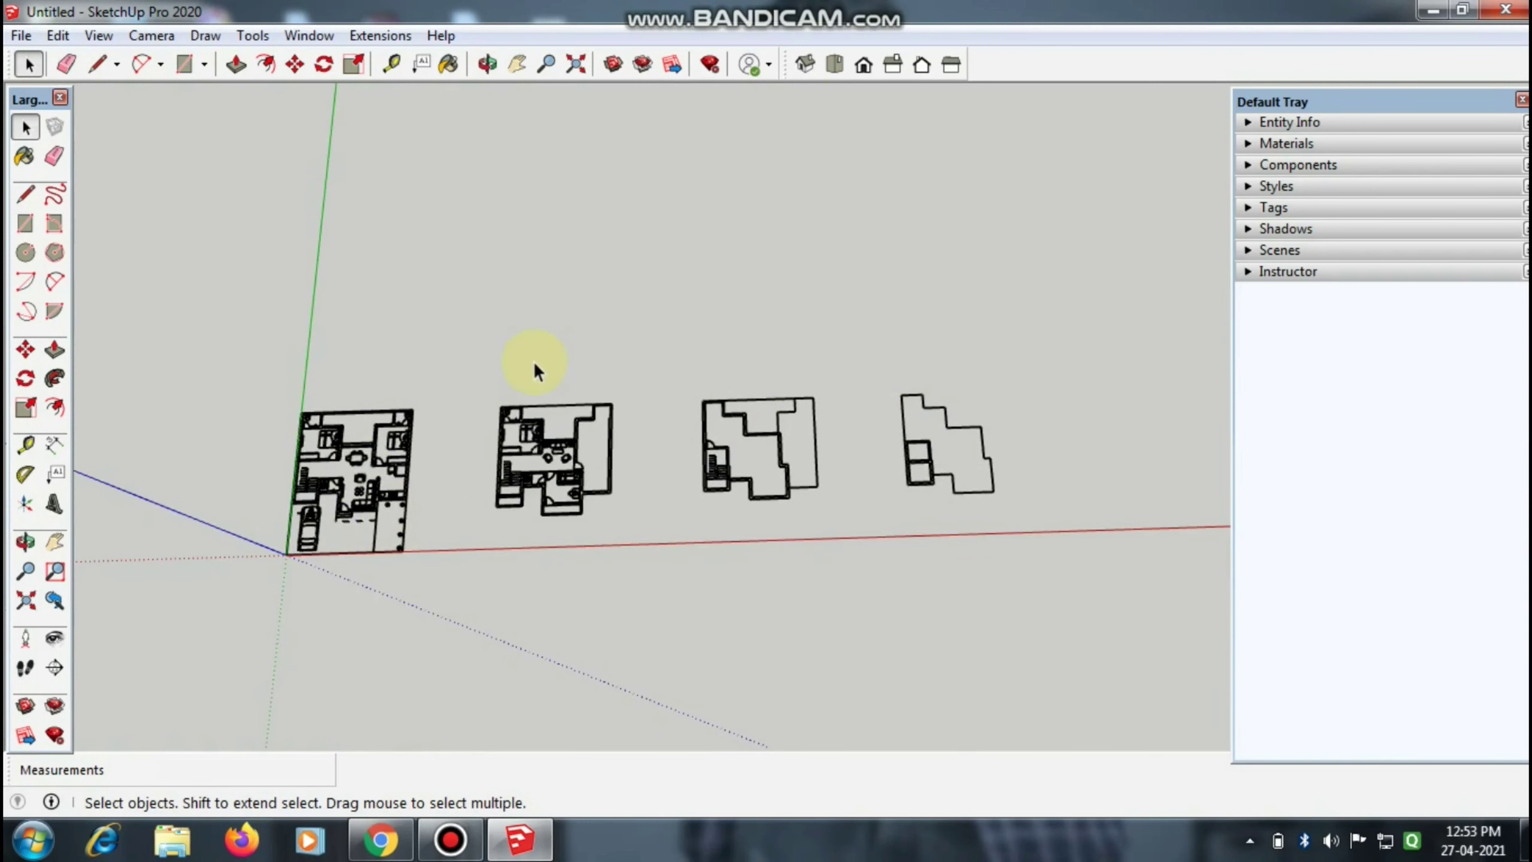
pyautogui.scroll(1, 625, 452)
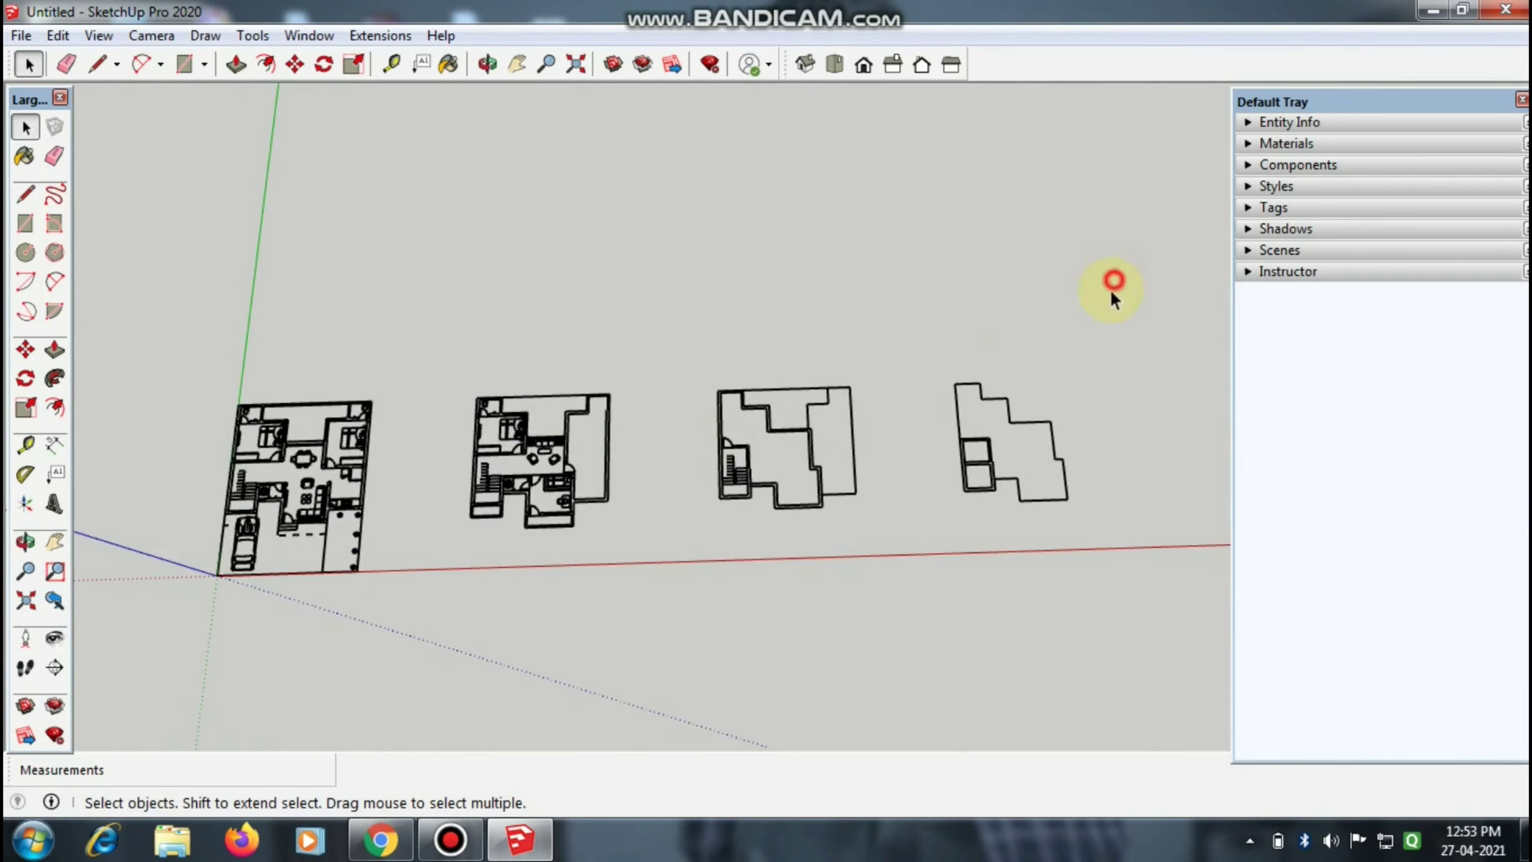
pyautogui.moveTo(1114, 280)
pyautogui.mouseDown()
pyautogui.moveTo(770, 541)
pyautogui.moveTo(703, 551)
pyautogui.mouseUp()
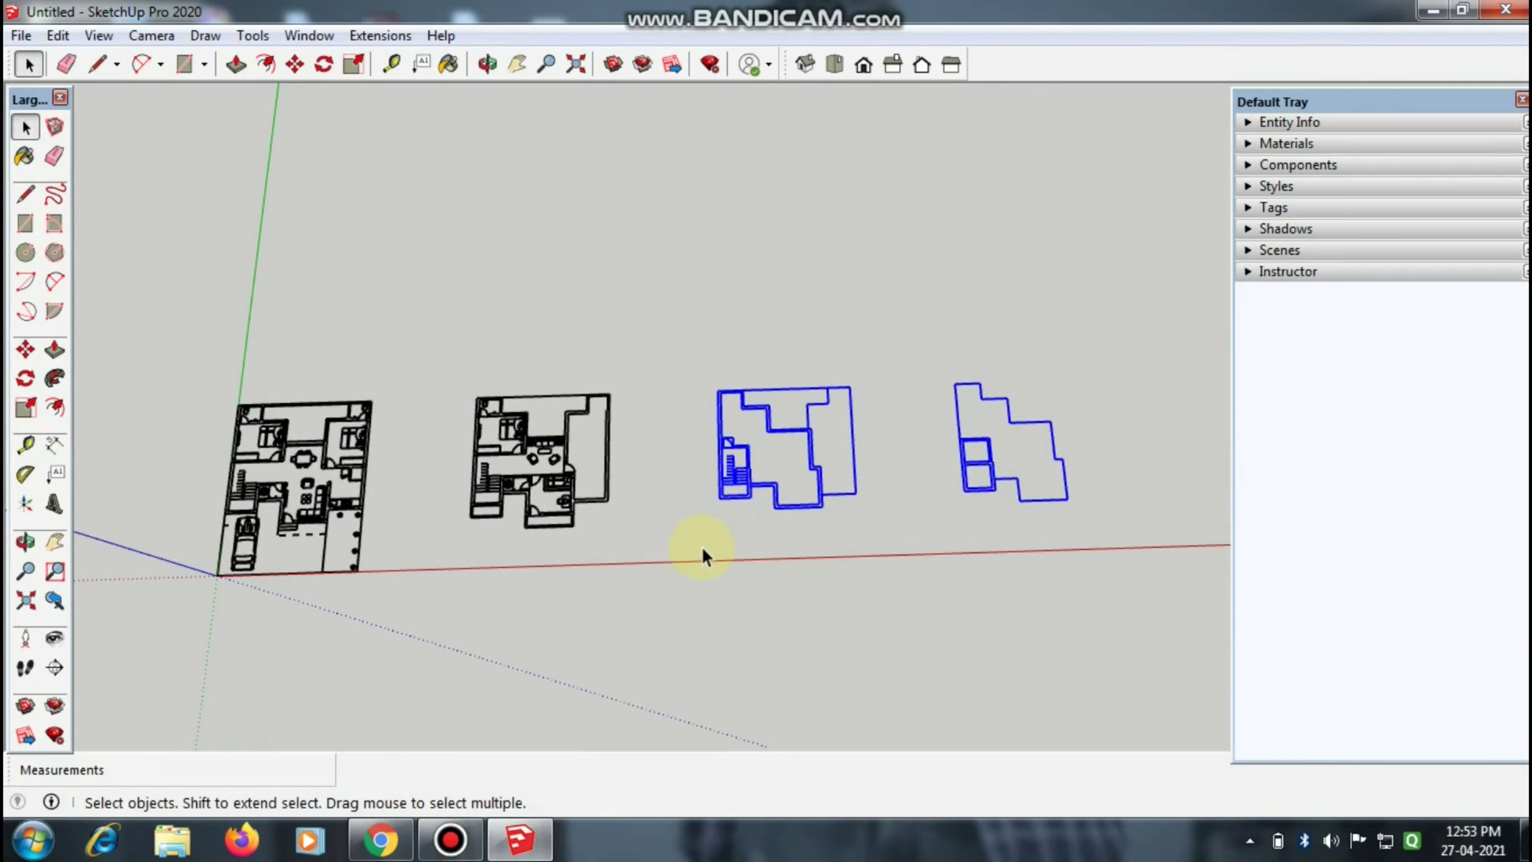
pyautogui.press('Delete')
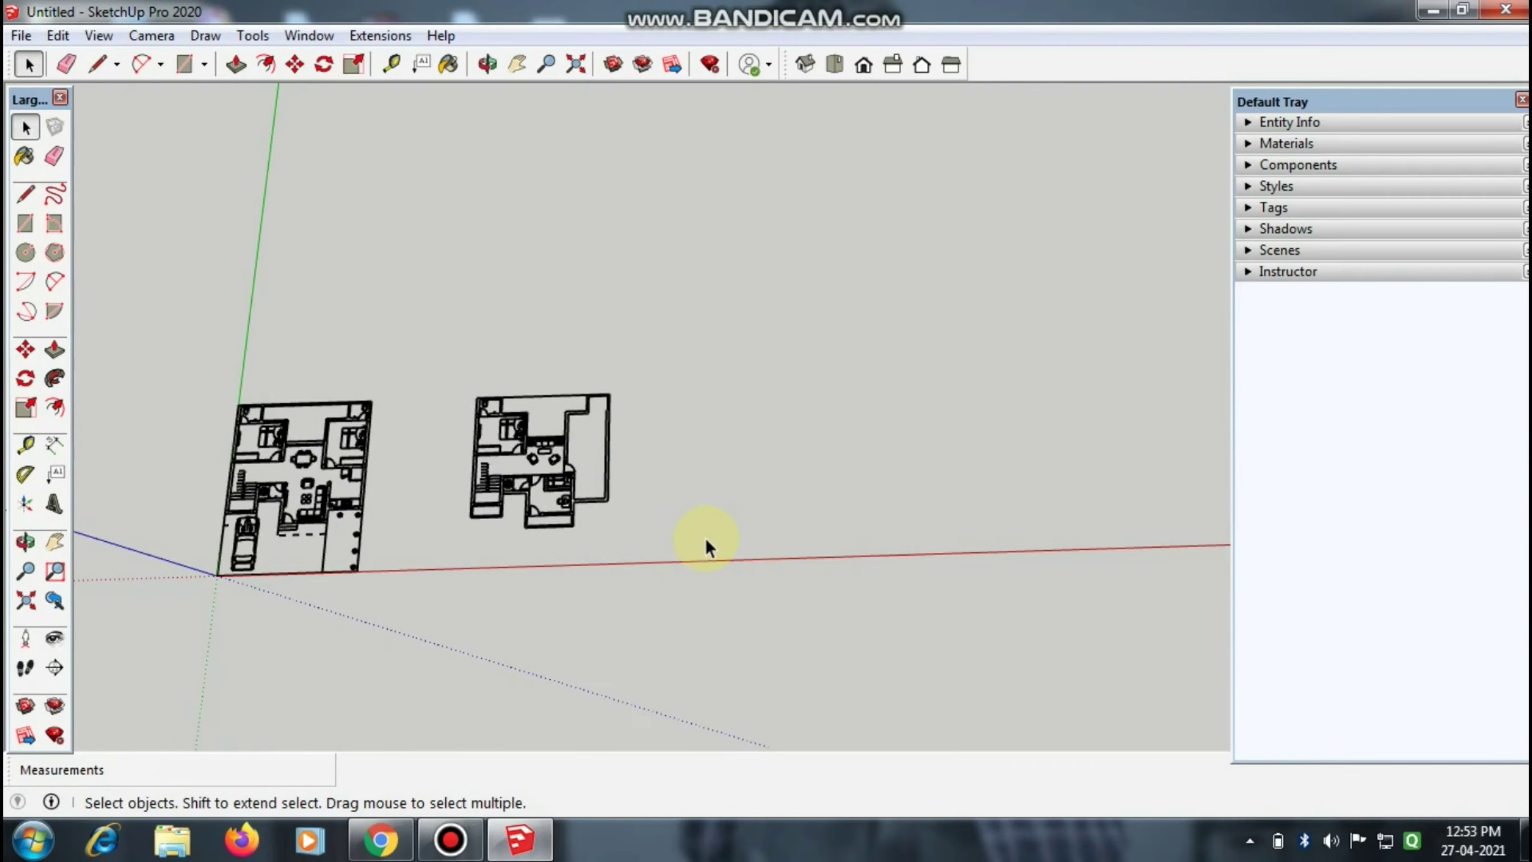
pyautogui.scroll(-3, 796, 496)
pyautogui.scroll(2, 507, 613)
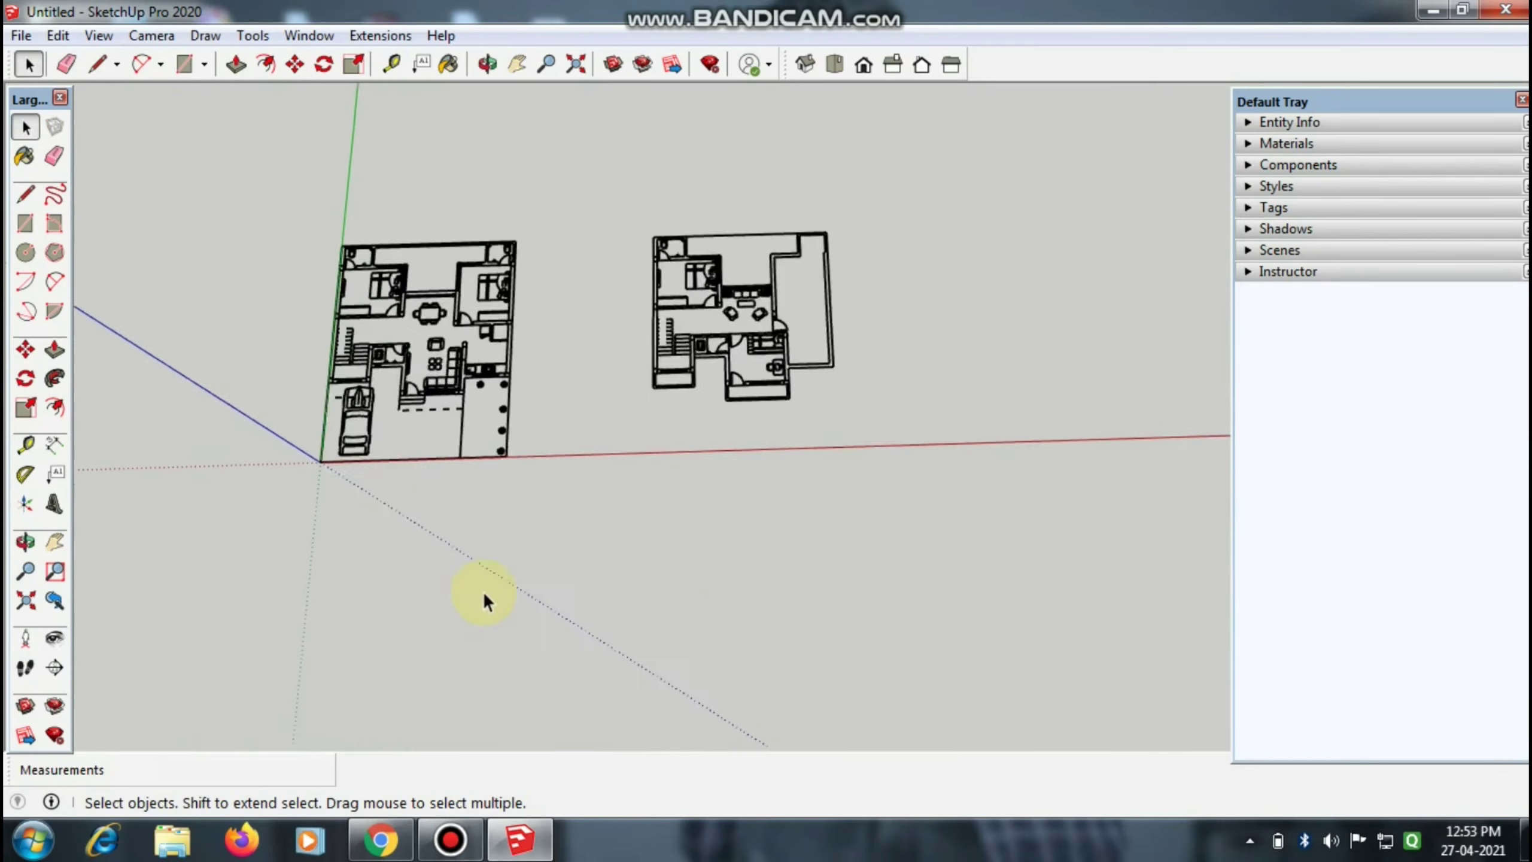
pyautogui.scroll(1, 484, 591)
pyautogui.scroll(-1, 665, 638)
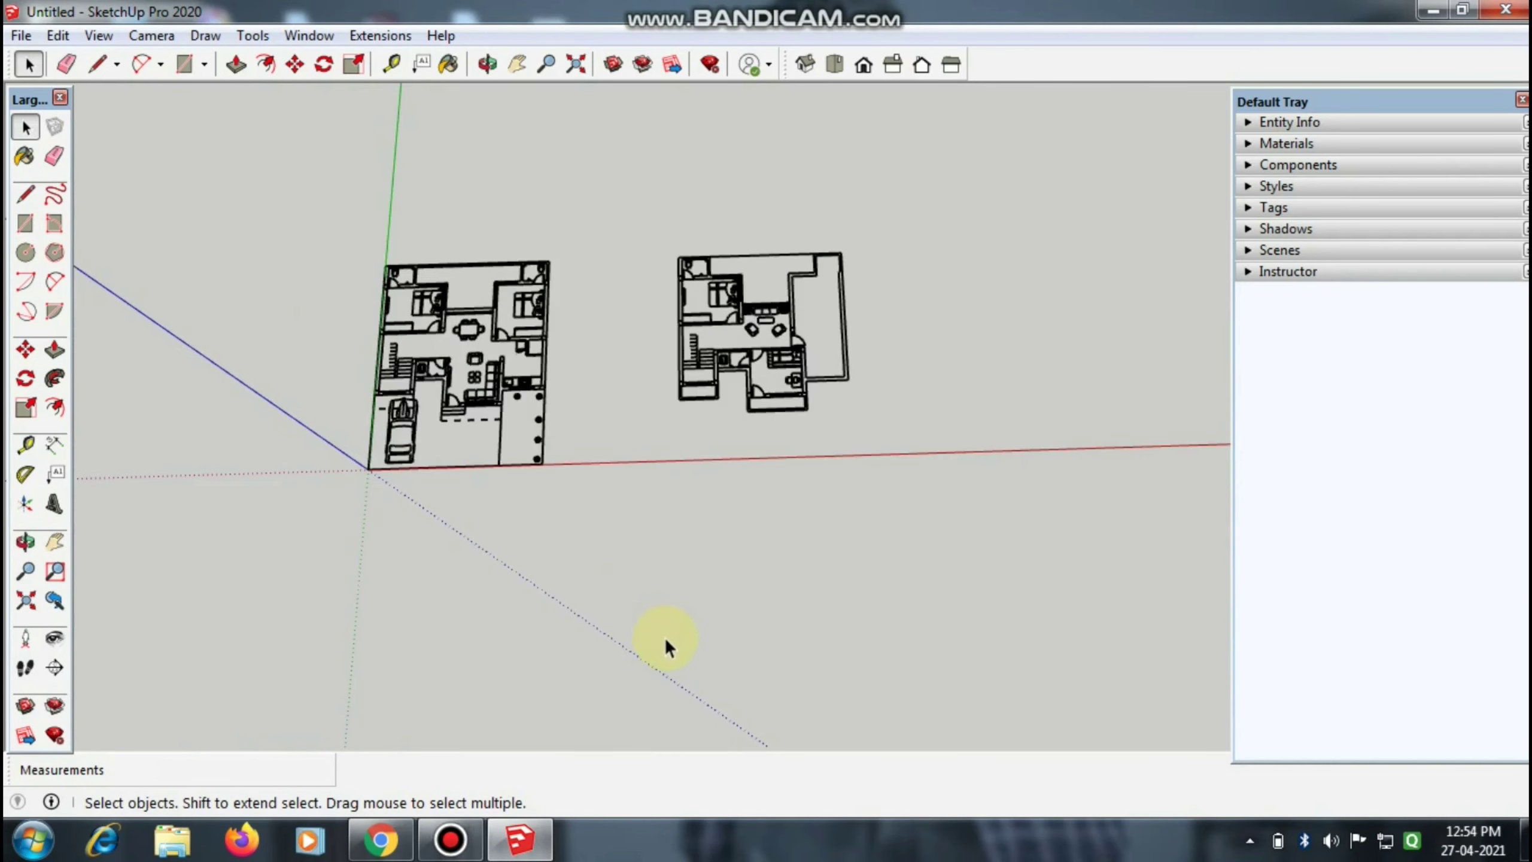
pyautogui.scroll(1, 785, 254)
pyautogui.scroll(2, 863, 293)
pyautogui.scroll(2, 863, 295)
# Zoom in to inspect the upper plan's inner right wall edge
pyautogui.scroll(1, 864, 319)
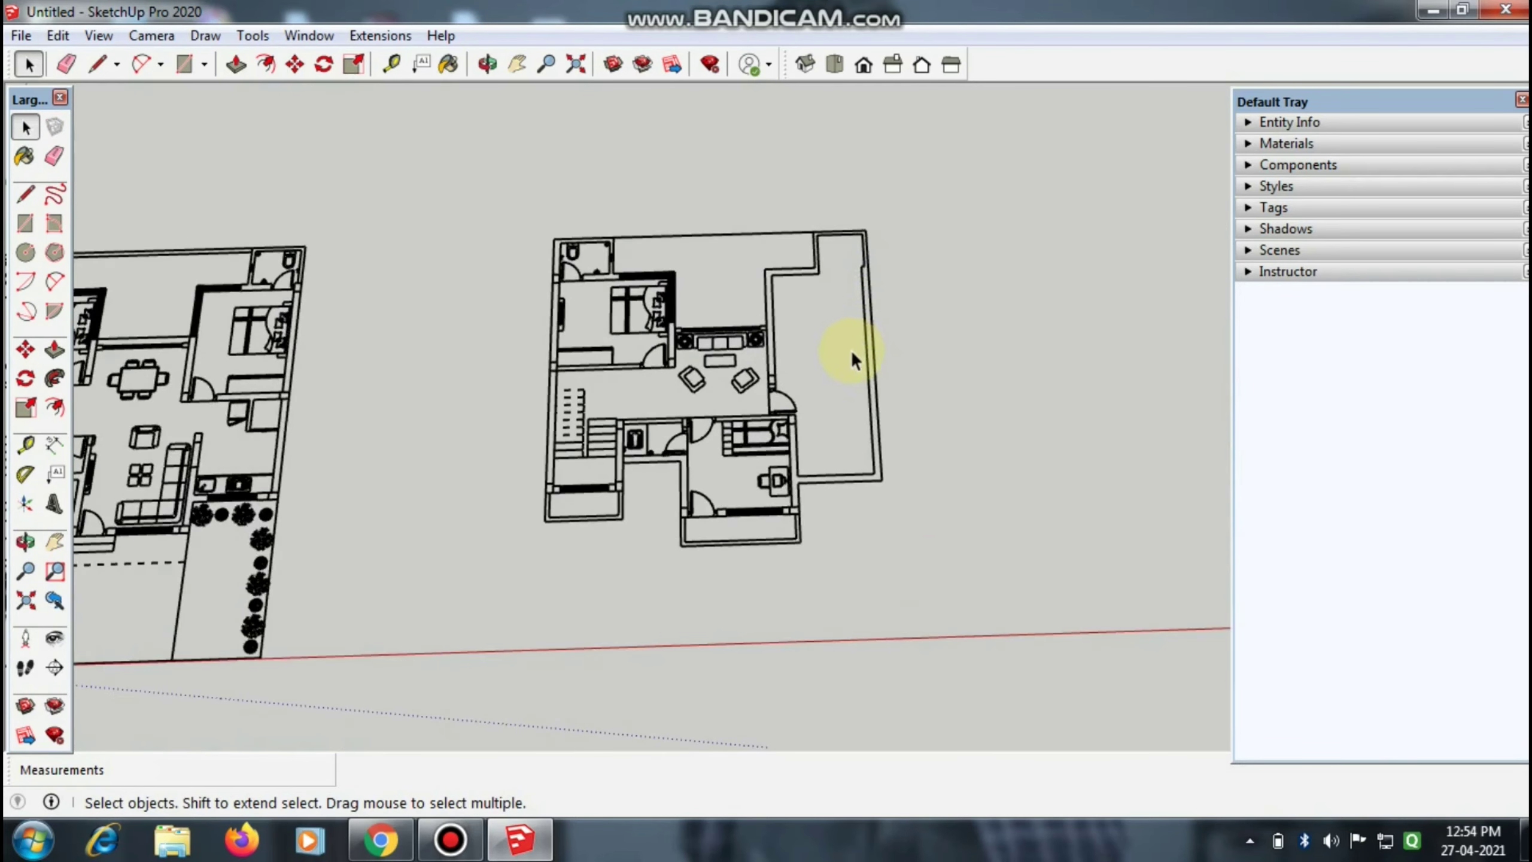
pyautogui.scroll(1, 855, 348)
pyautogui.scroll(1, 874, 410)
pyautogui.scroll(1, 874, 418)
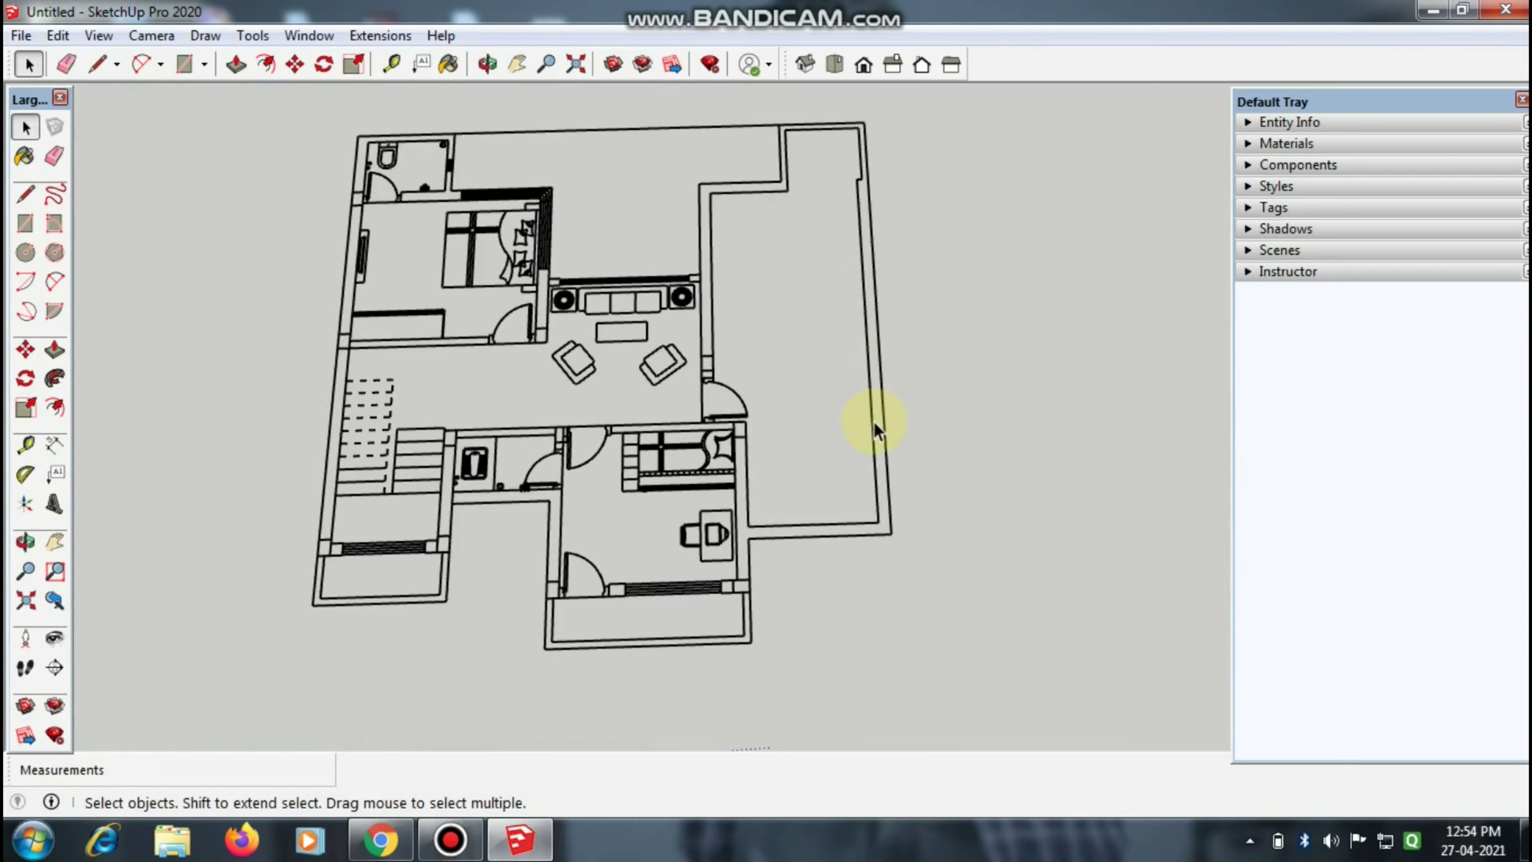
pyautogui.click(871, 419)
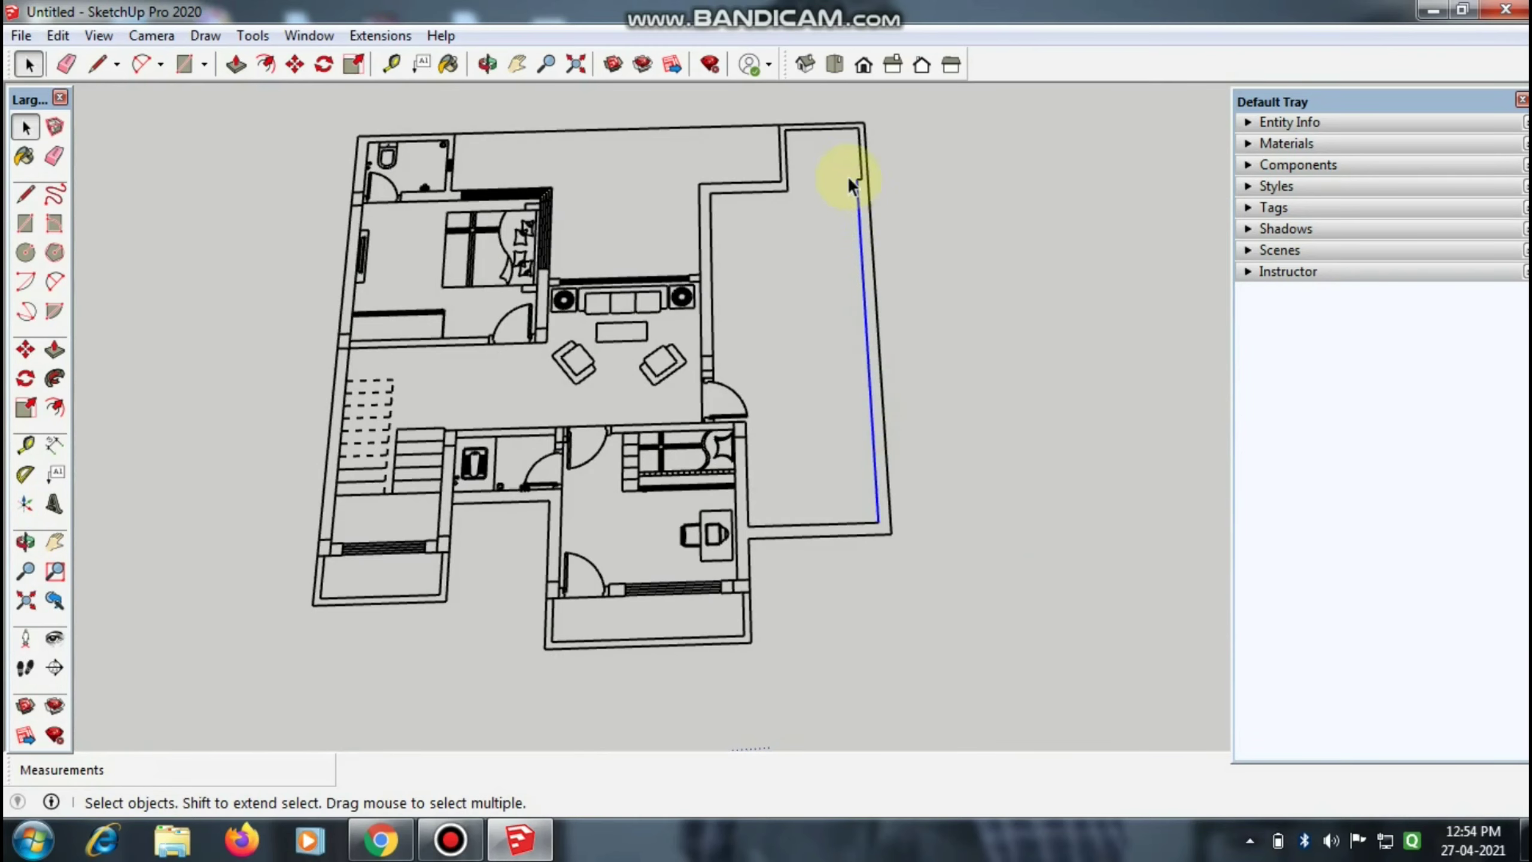
pyautogui.scroll(-1, 864, 459)
pyautogui.scroll(-2, 865, 461)
pyautogui.scroll(-1, 866, 463)
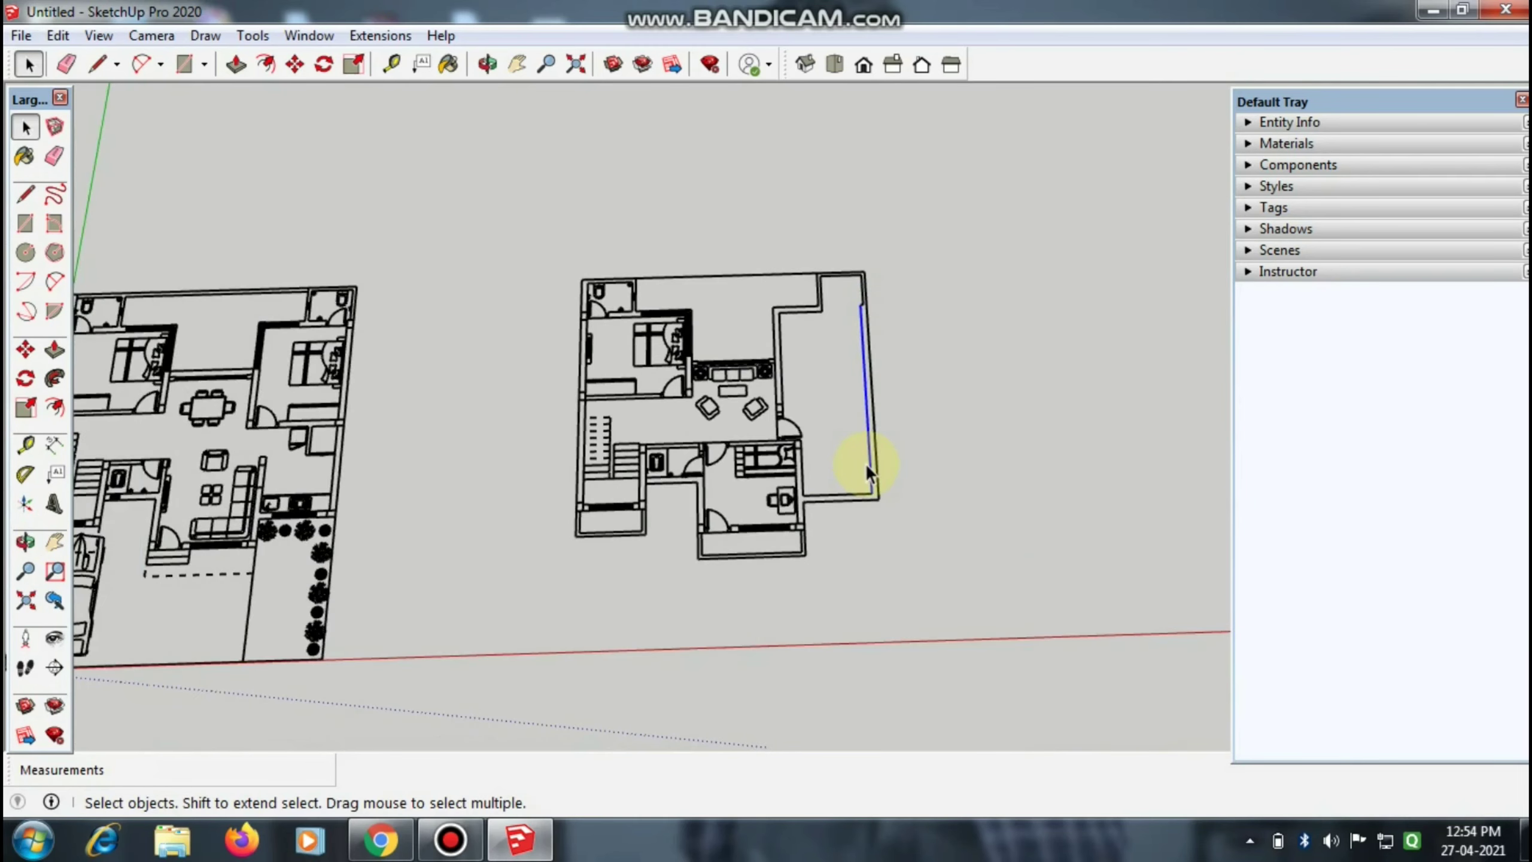
pyautogui.scroll(-1, 866, 463)
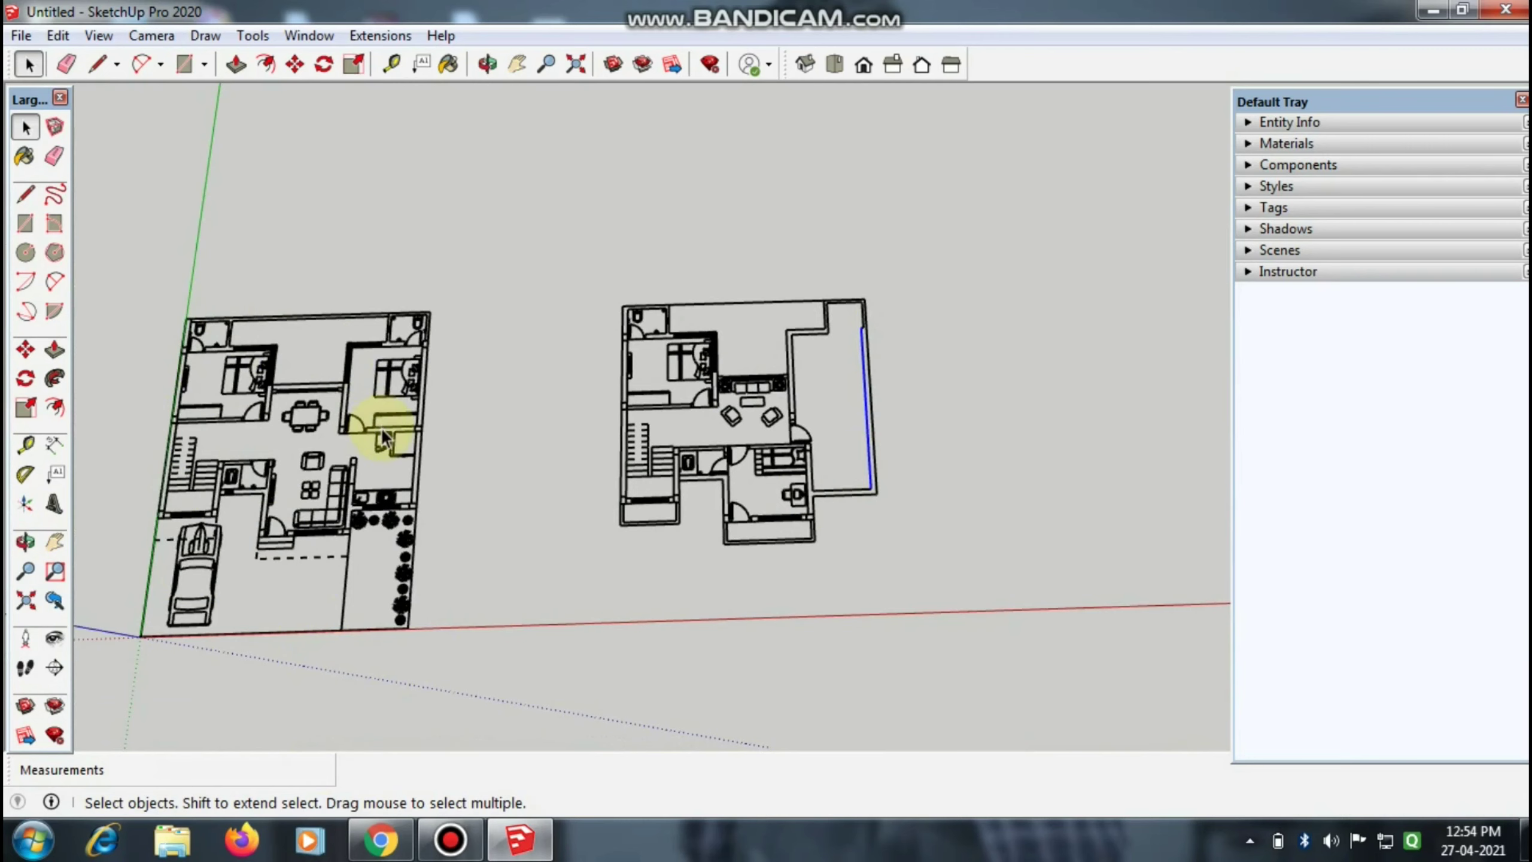
pyautogui.scroll(1, 392, 432)
pyautogui.scroll(1, 432, 393)
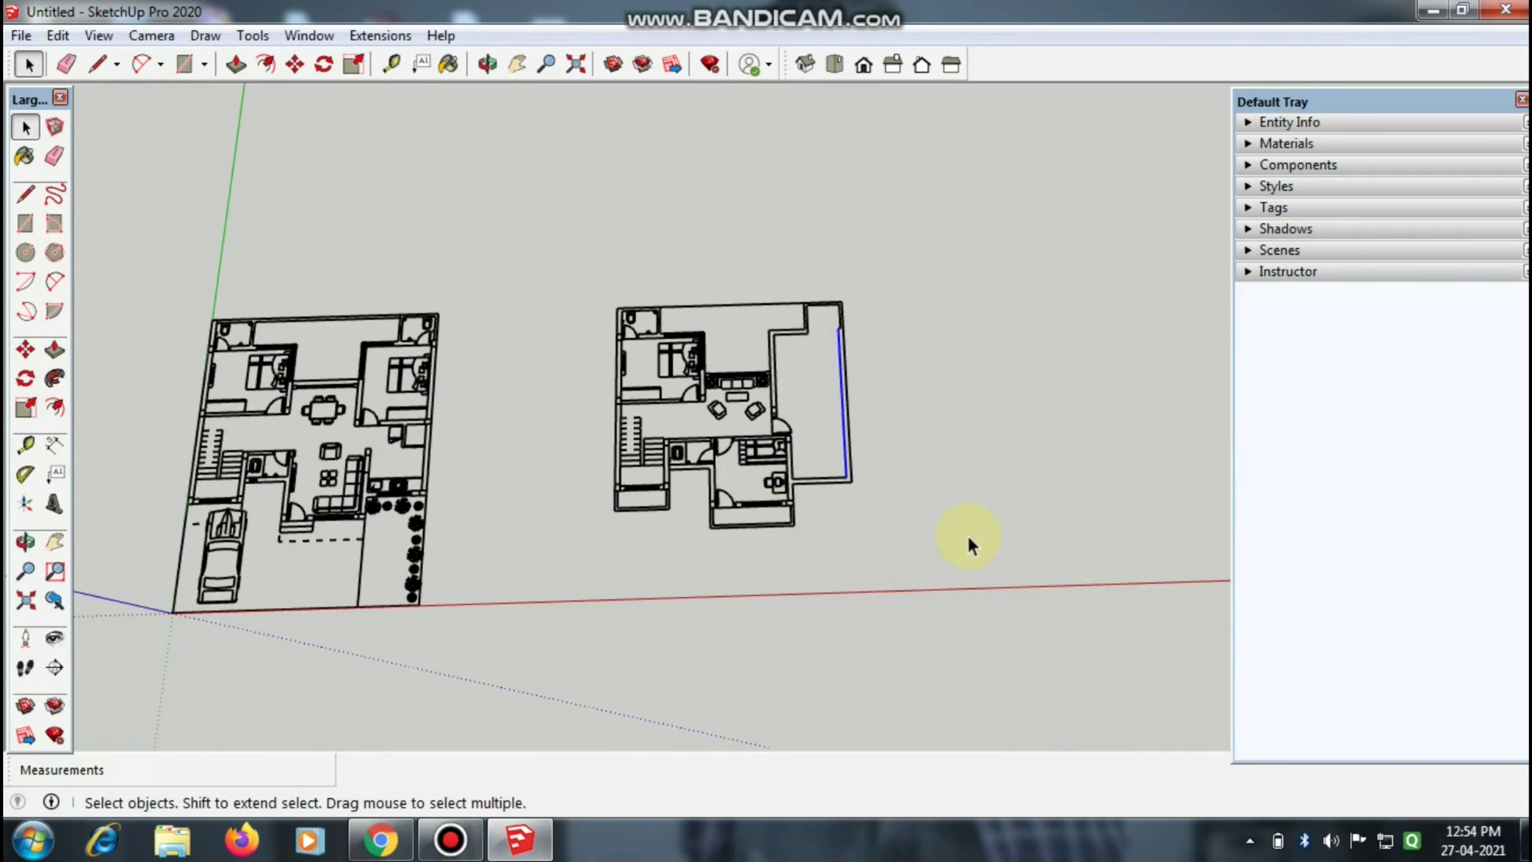
pyautogui.scroll(-3, 953, 510)
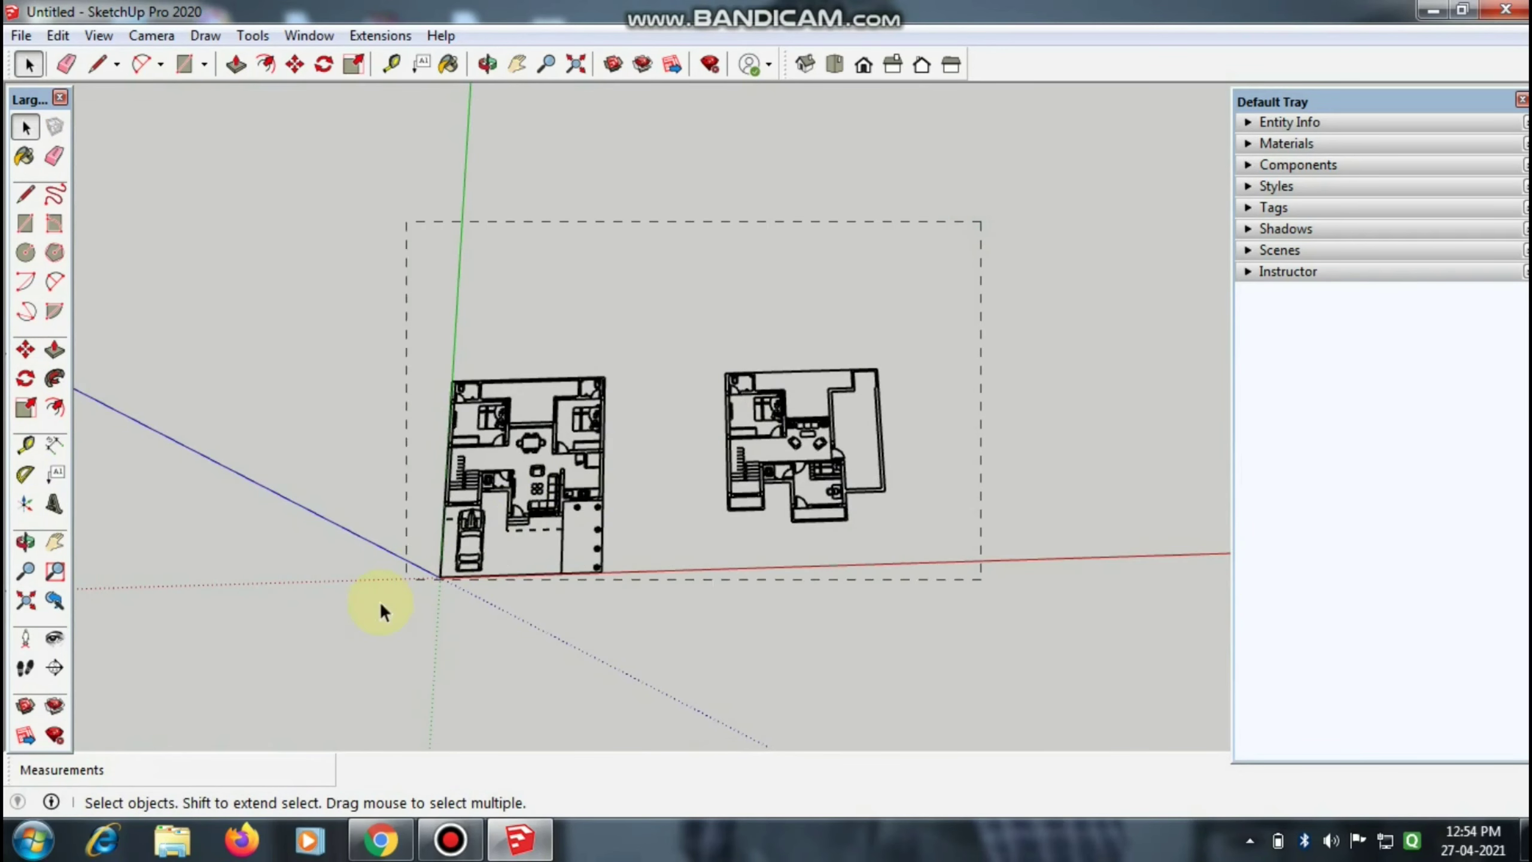
# Window-select both remaining floor plans and Make Group from them
pyautogui.moveTo(981, 222); pyautogui.dragTo(347, 609)
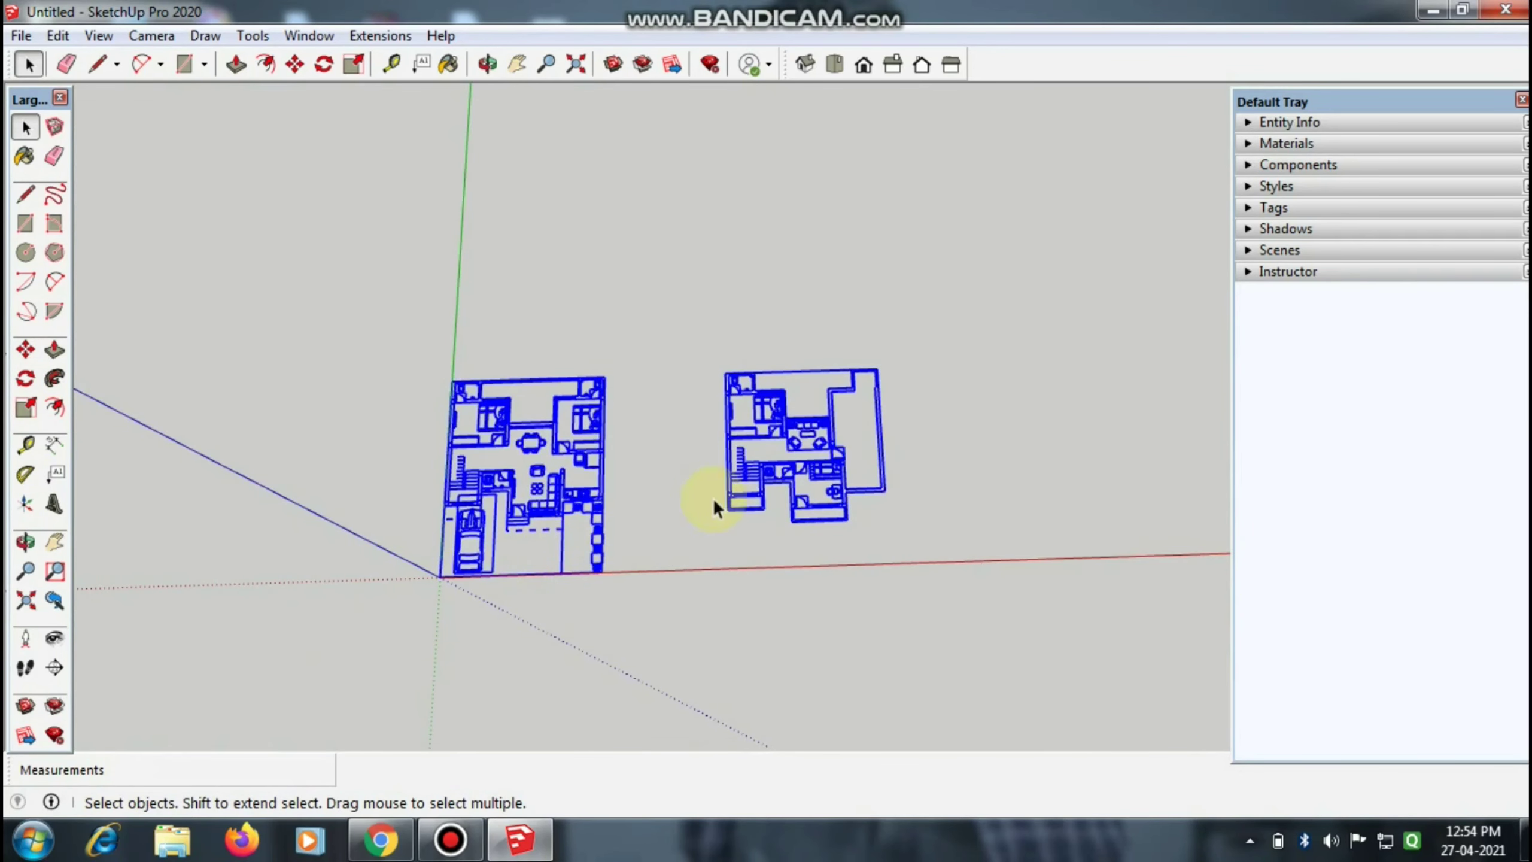
pyautogui.rightClick(809, 466)
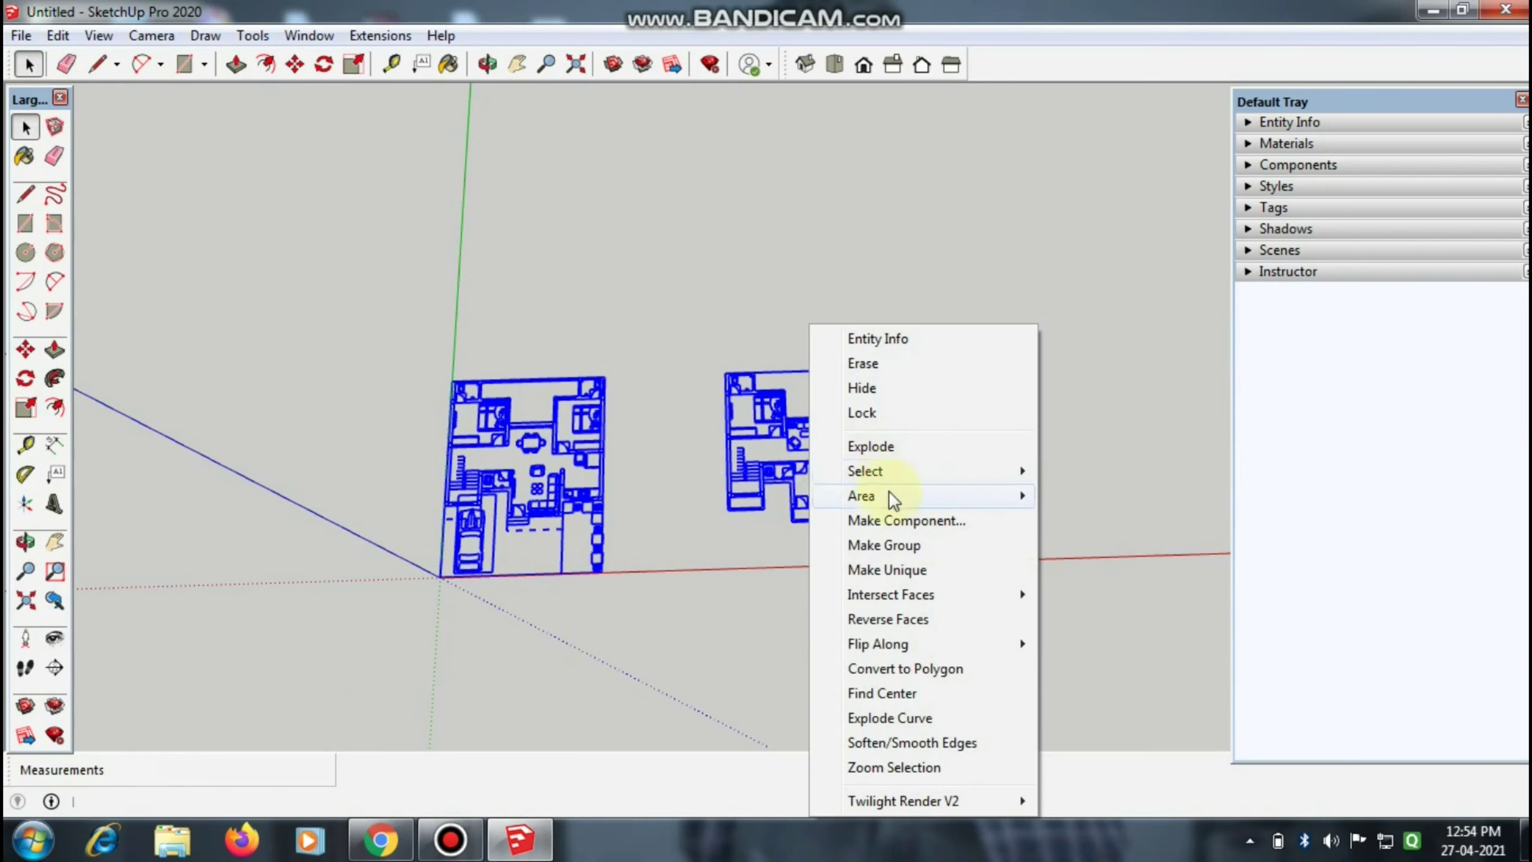
pyautogui.click(901, 548)
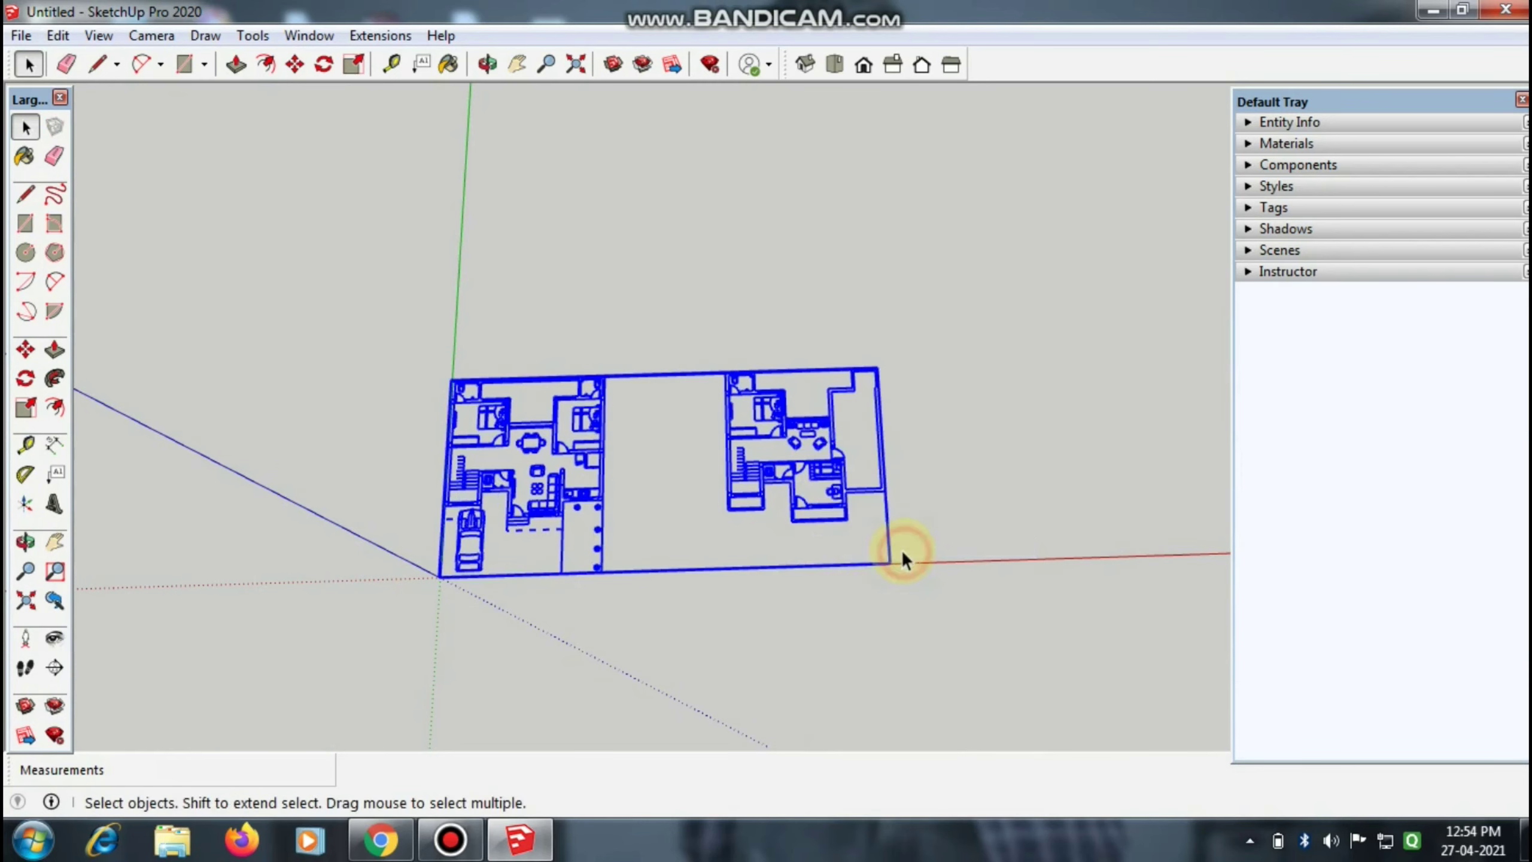
pyautogui.click(773, 655)
pyautogui.scroll(3, 559, 441)
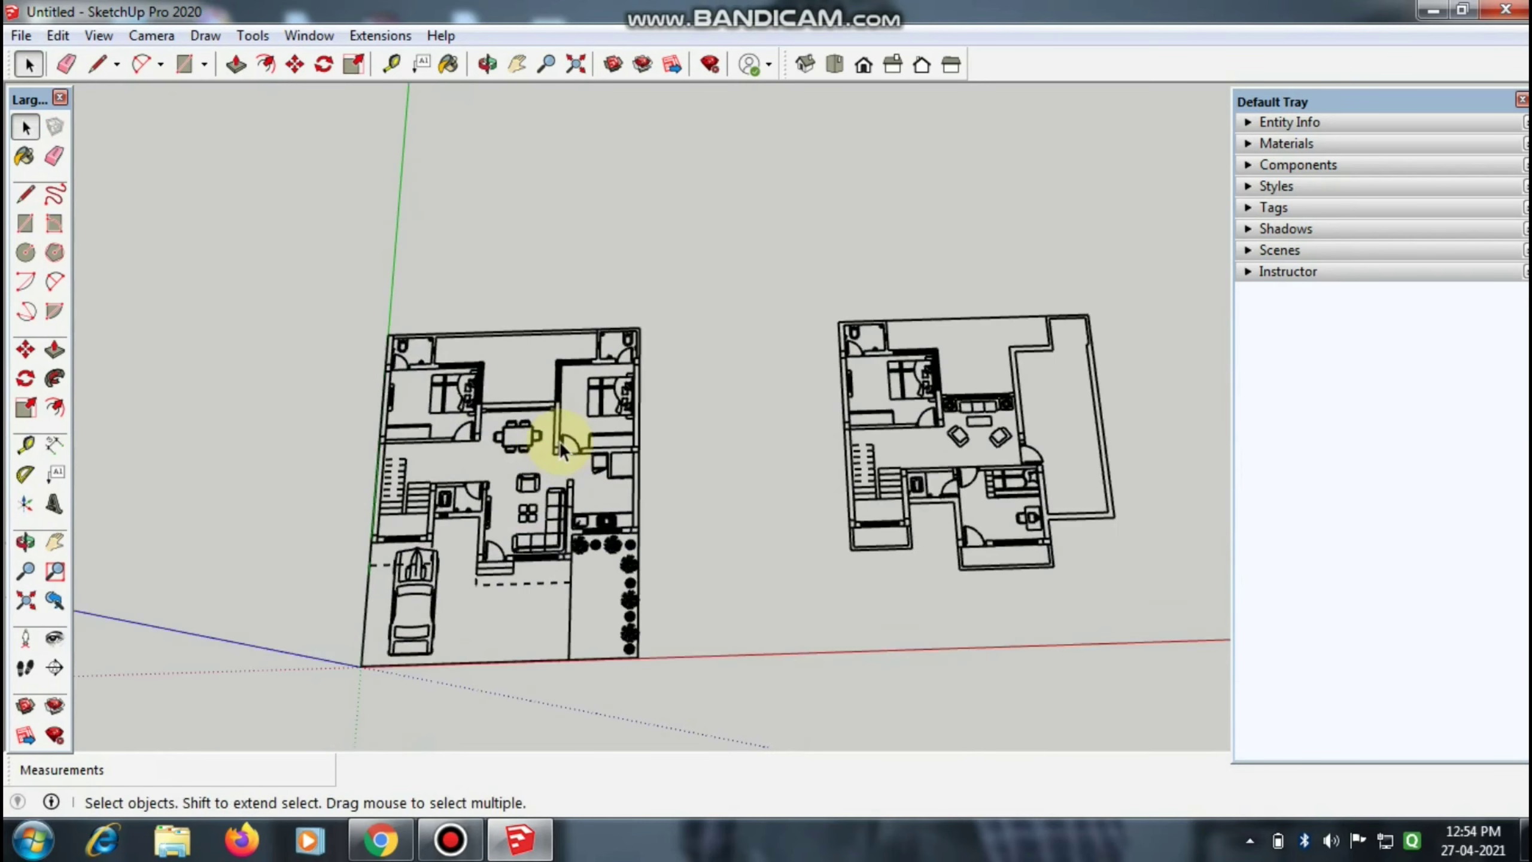
# Select and then deselect the grouped floor plans
pyautogui.click(553, 393)
pyautogui.scroll(-2, 543, 458)
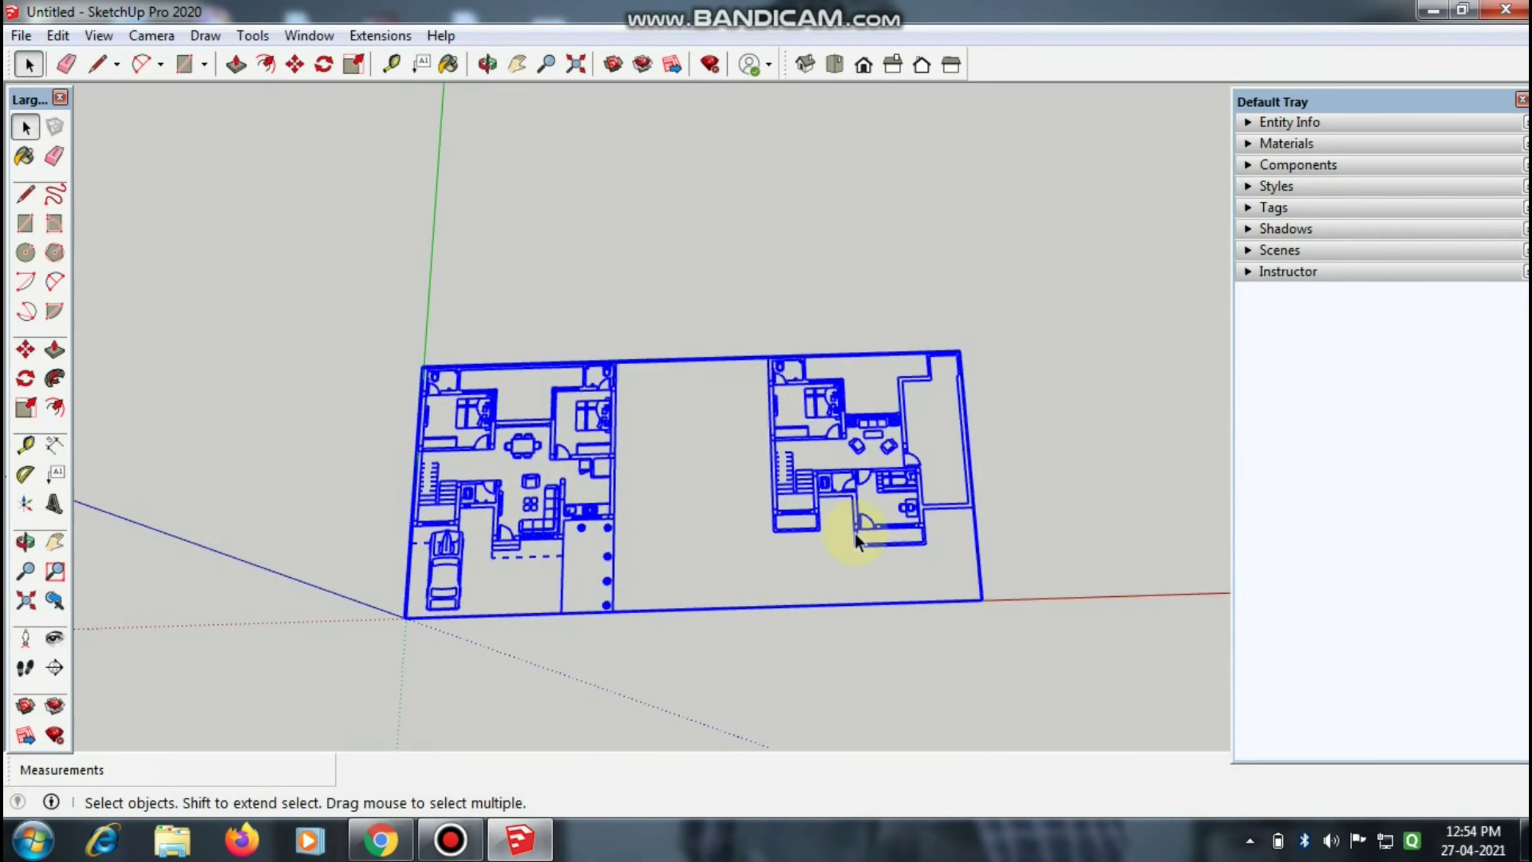
pyautogui.click(718, 690)
pyautogui.scroll(2, 724, 694)
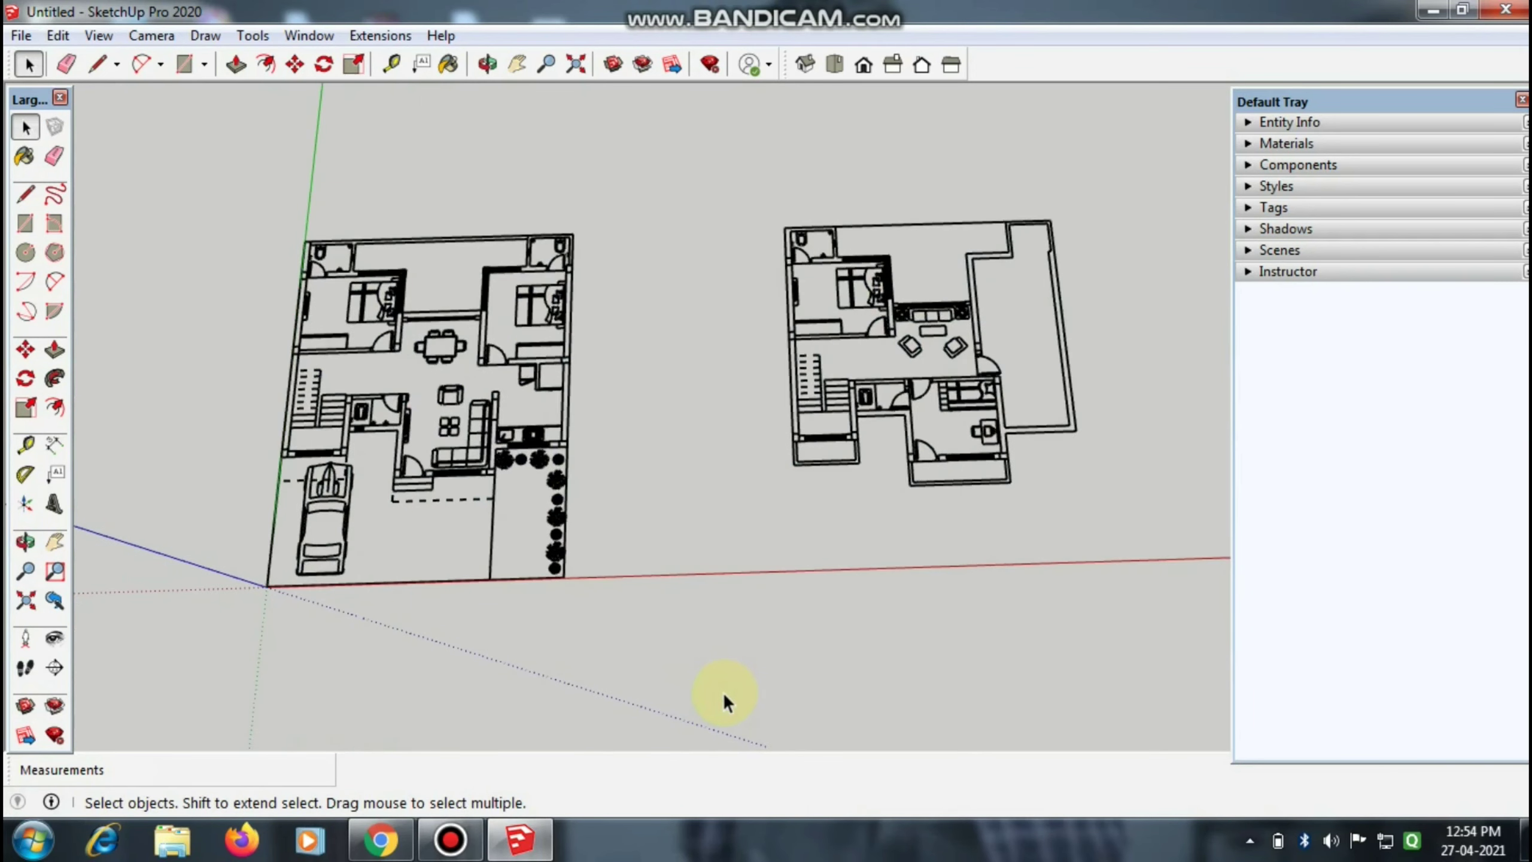
pyautogui.scroll(-3, 721, 692)
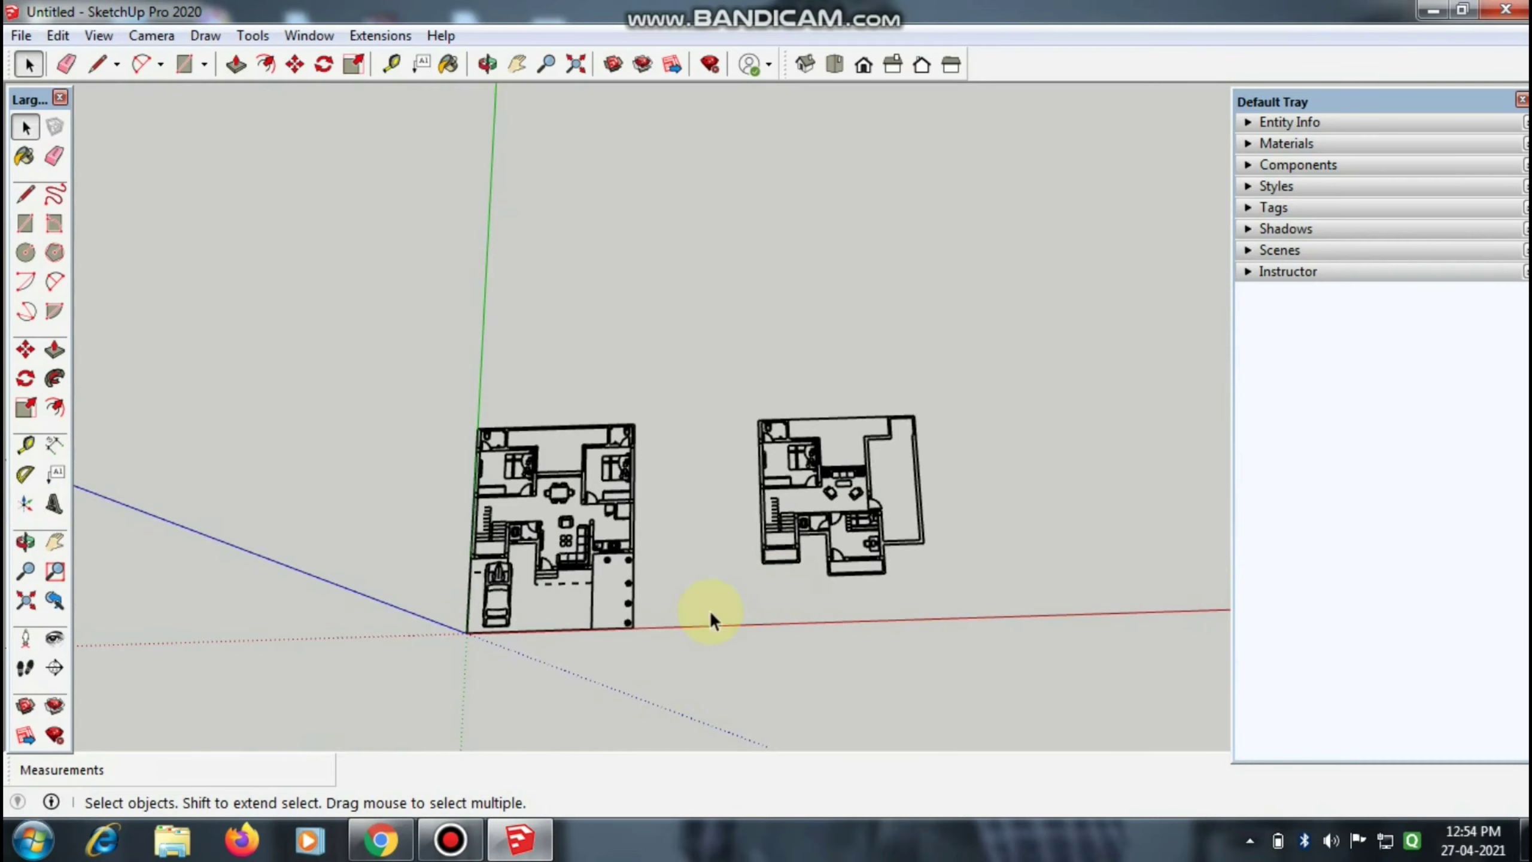
# Zoom in and out over the grouped plans lying along the red axis
pyautogui.scroll(1, 470, 661)
pyautogui.scroll(1, 473, 574)
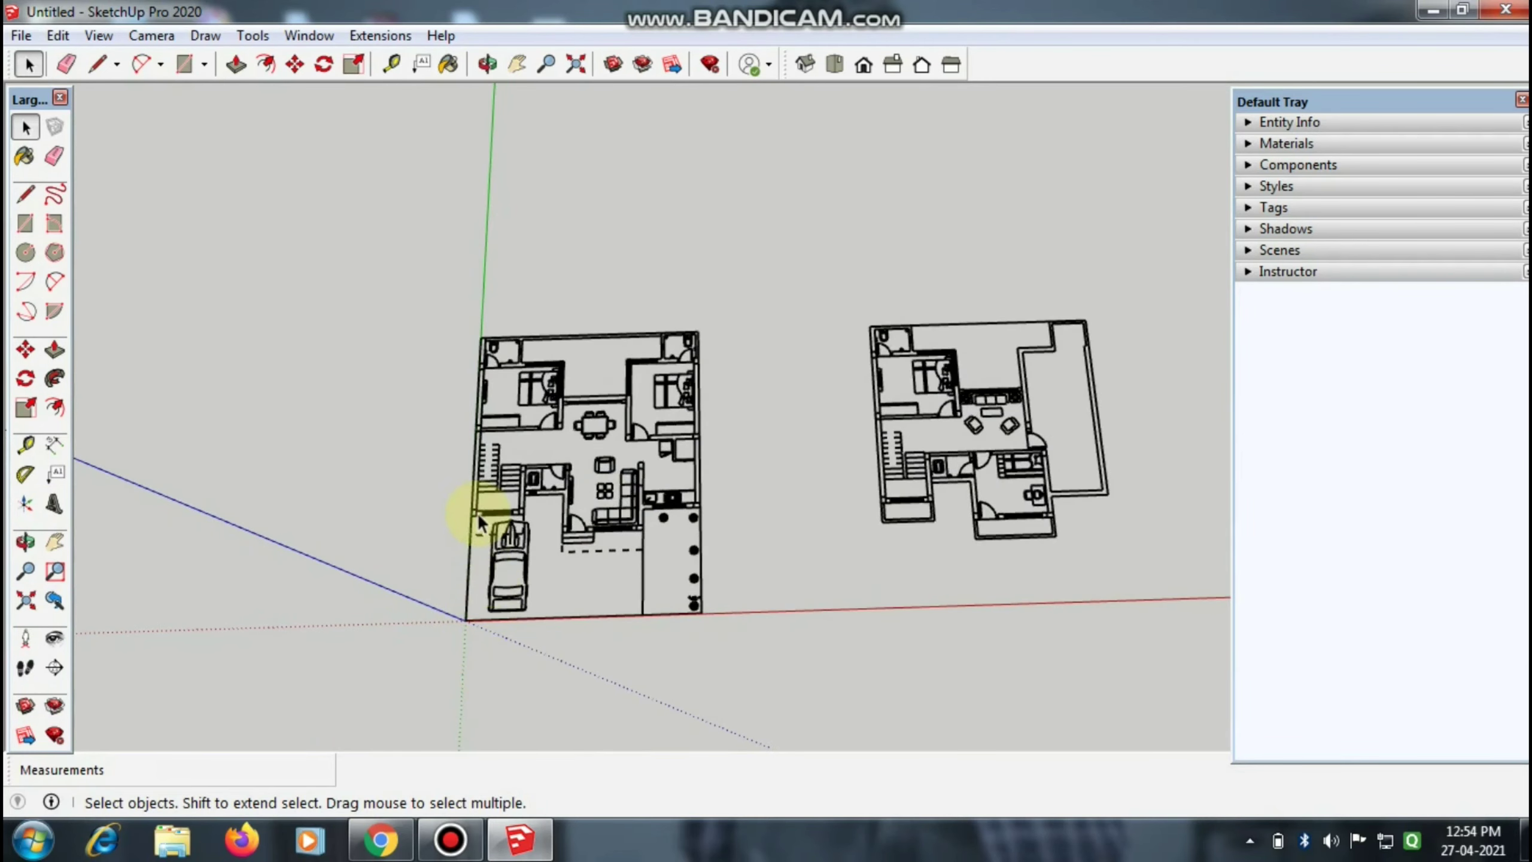
pyautogui.scroll(1, 476, 512)
pyautogui.scroll(2, 477, 510)
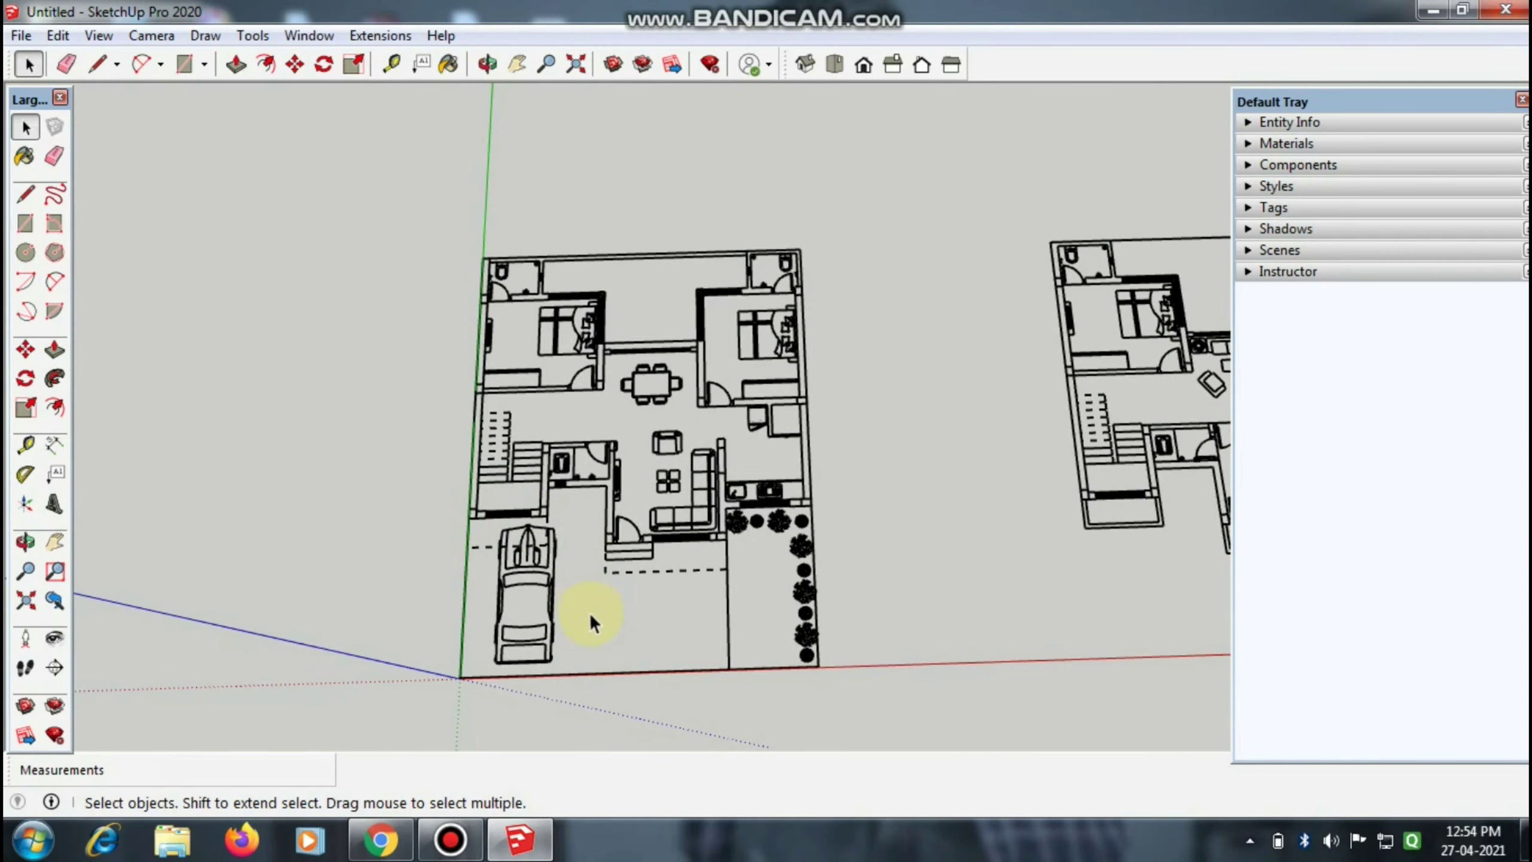
pyautogui.scroll(2, 600, 652)
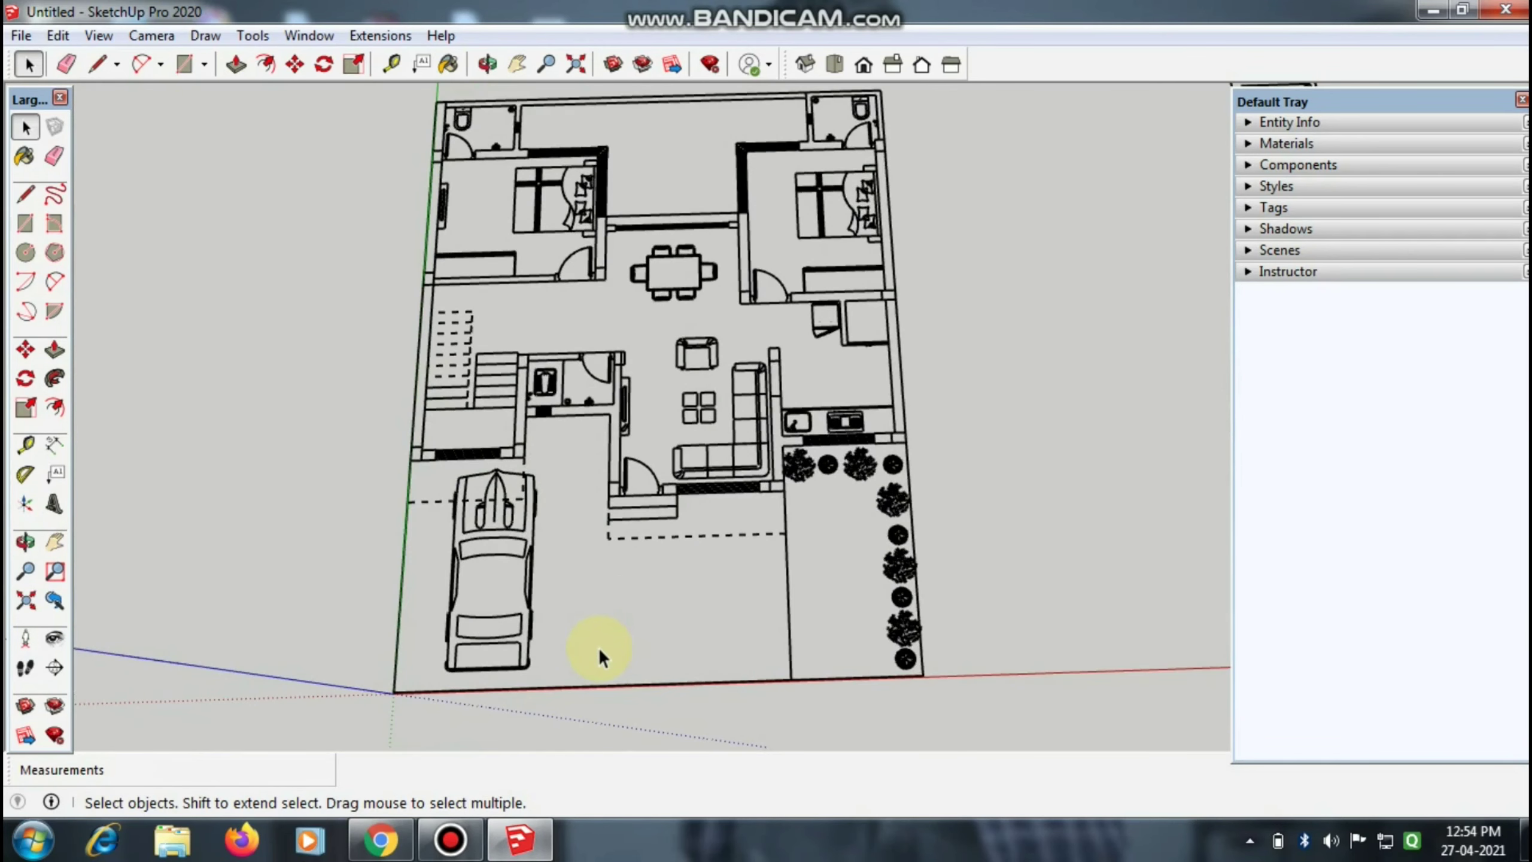
pyautogui.scroll(1, 627, 480)
pyautogui.scroll(1, 639, 467)
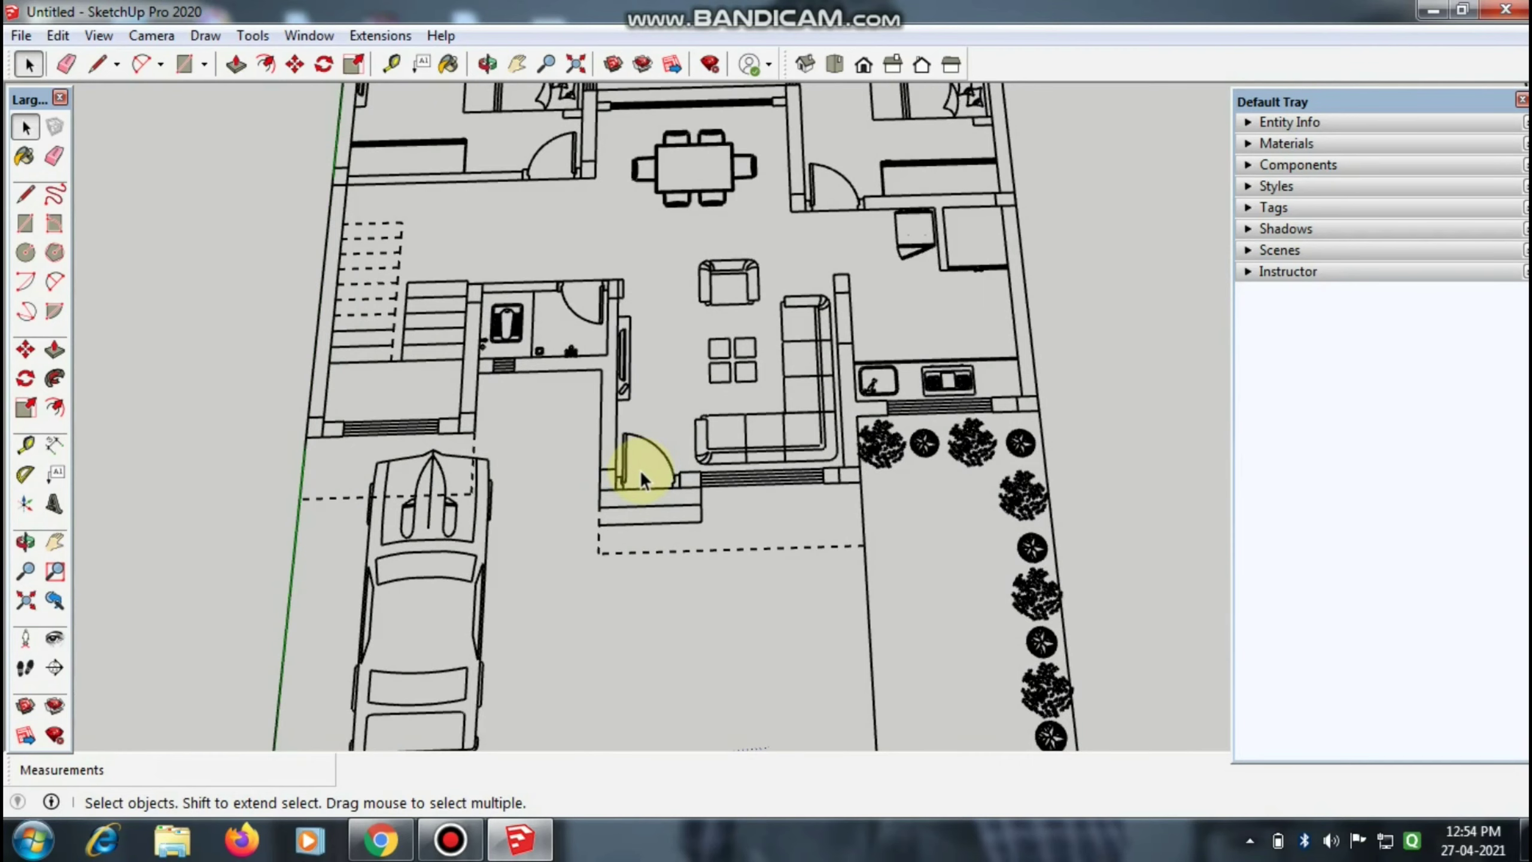
pyautogui.scroll(-1, 641, 476)
pyautogui.scroll(1, 633, 472)
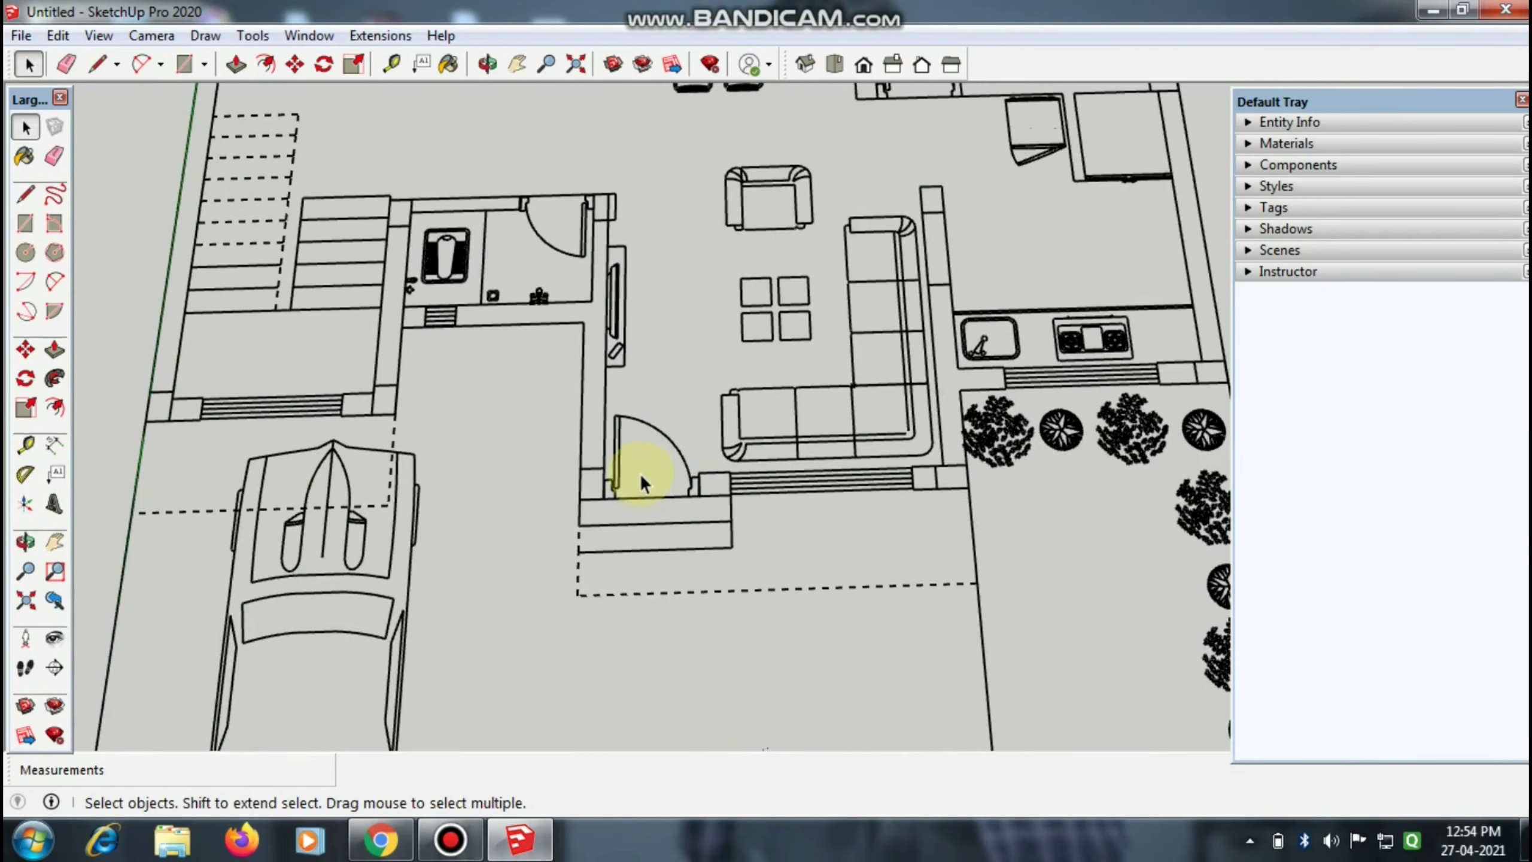
pyautogui.scroll(1, 617, 419)
pyautogui.scroll(-3, 633, 477)
pyautogui.scroll(-1, 724, 634)
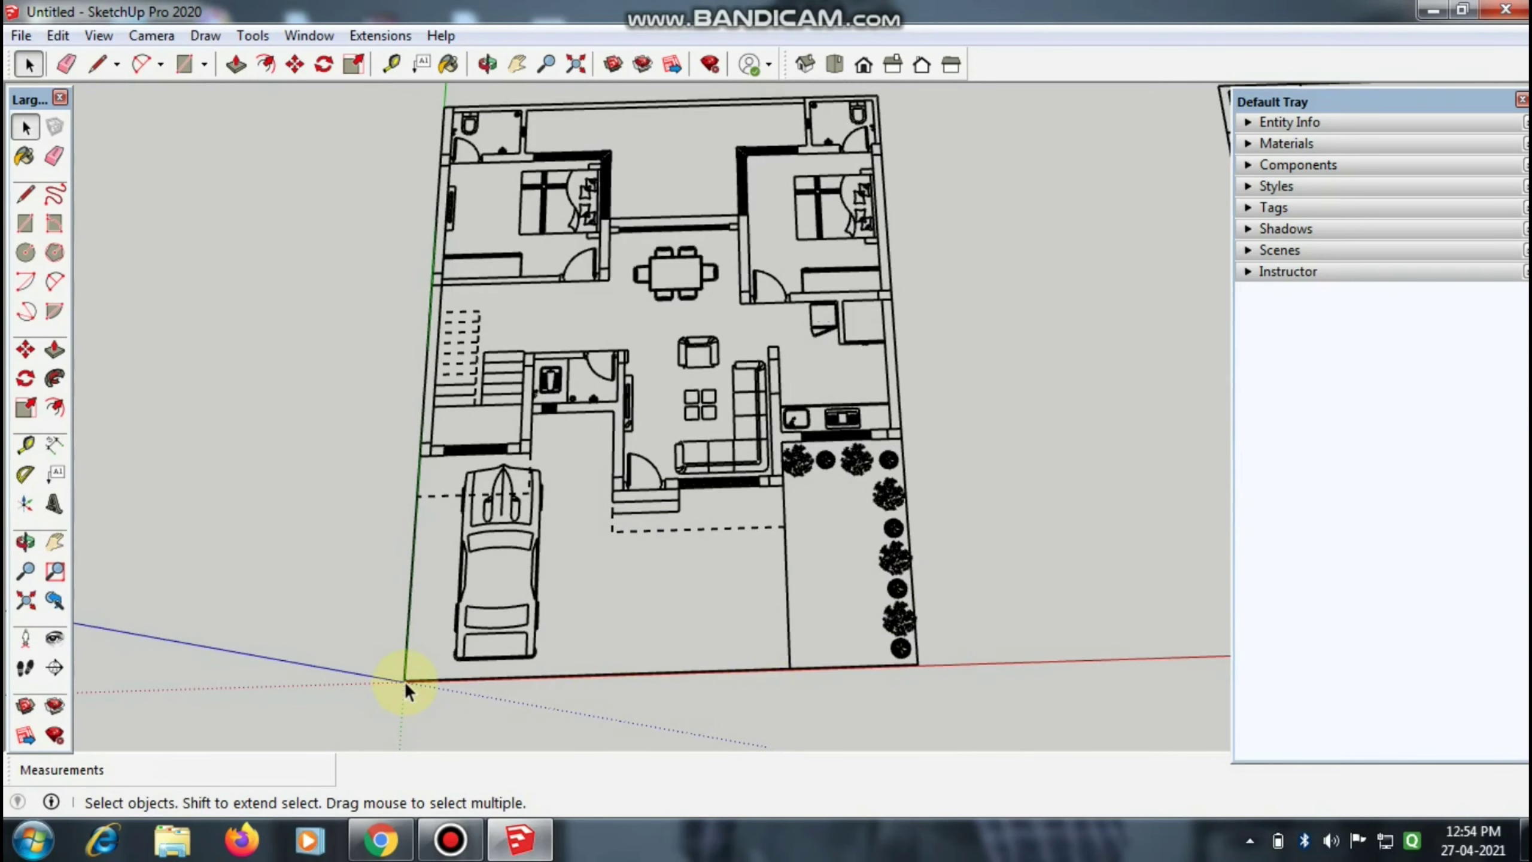
pyautogui.scroll(-2, 717, 663)
pyautogui.scroll(1, 542, 689)
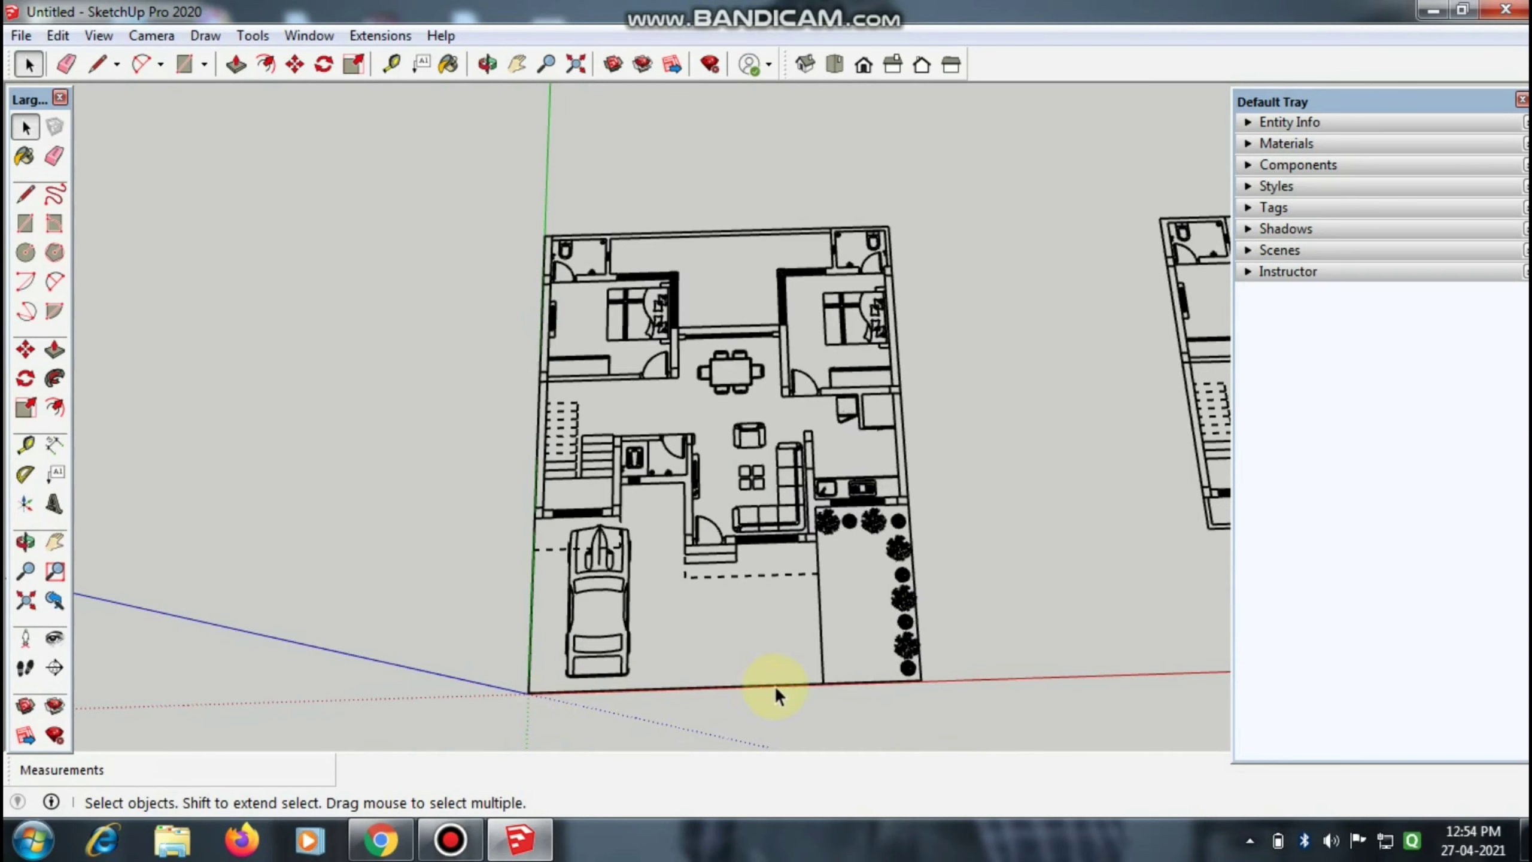
pyautogui.scroll(1, 828, 692)
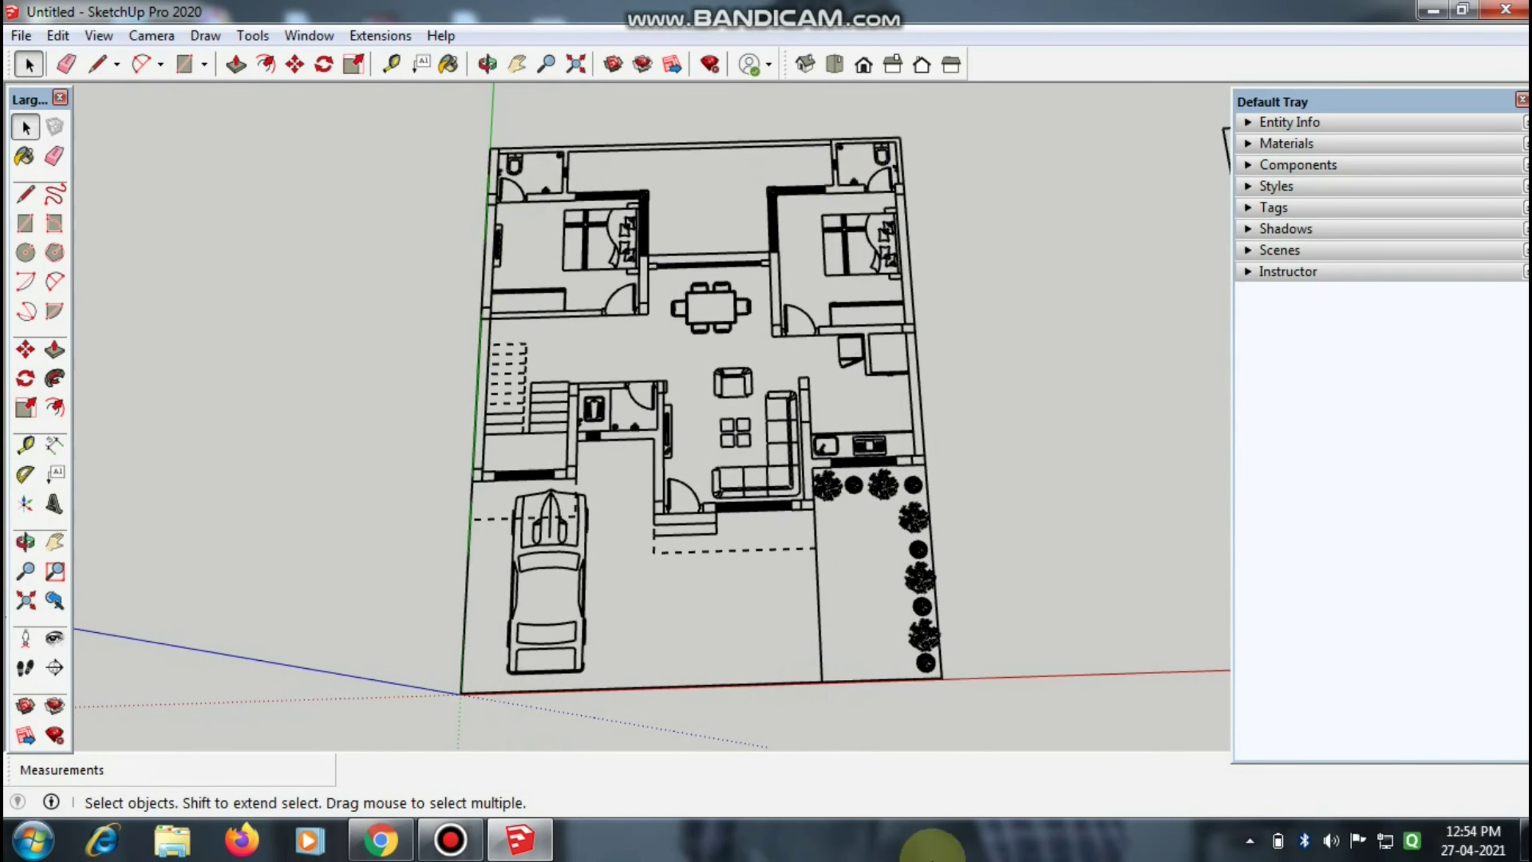
pyautogui.scroll(-1, 832, 402)
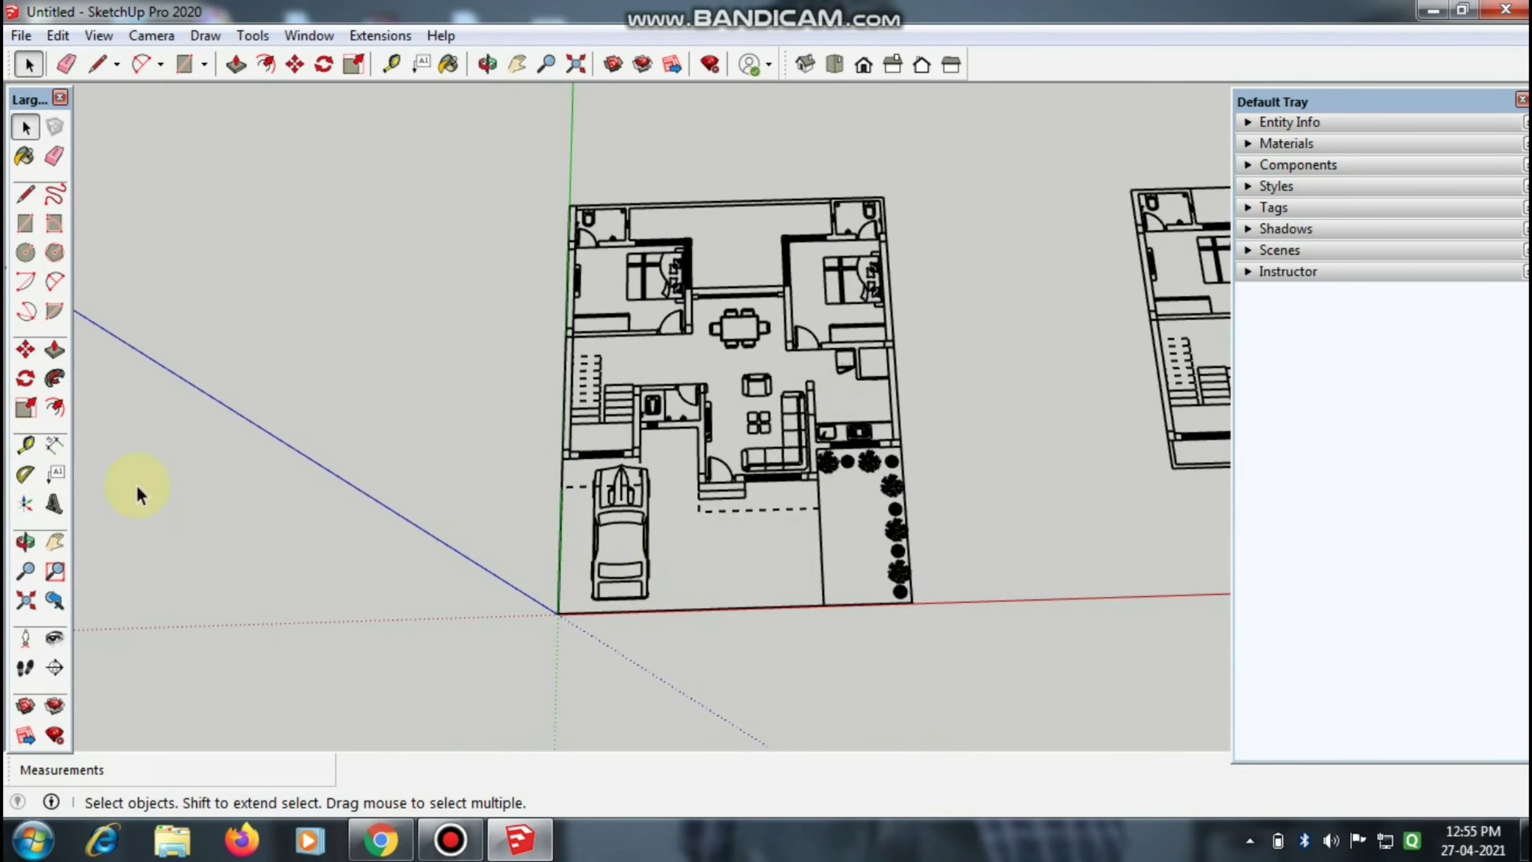
# Tape-measure from the axes origin along the plan's bottom edge
pyautogui.click(29, 445)
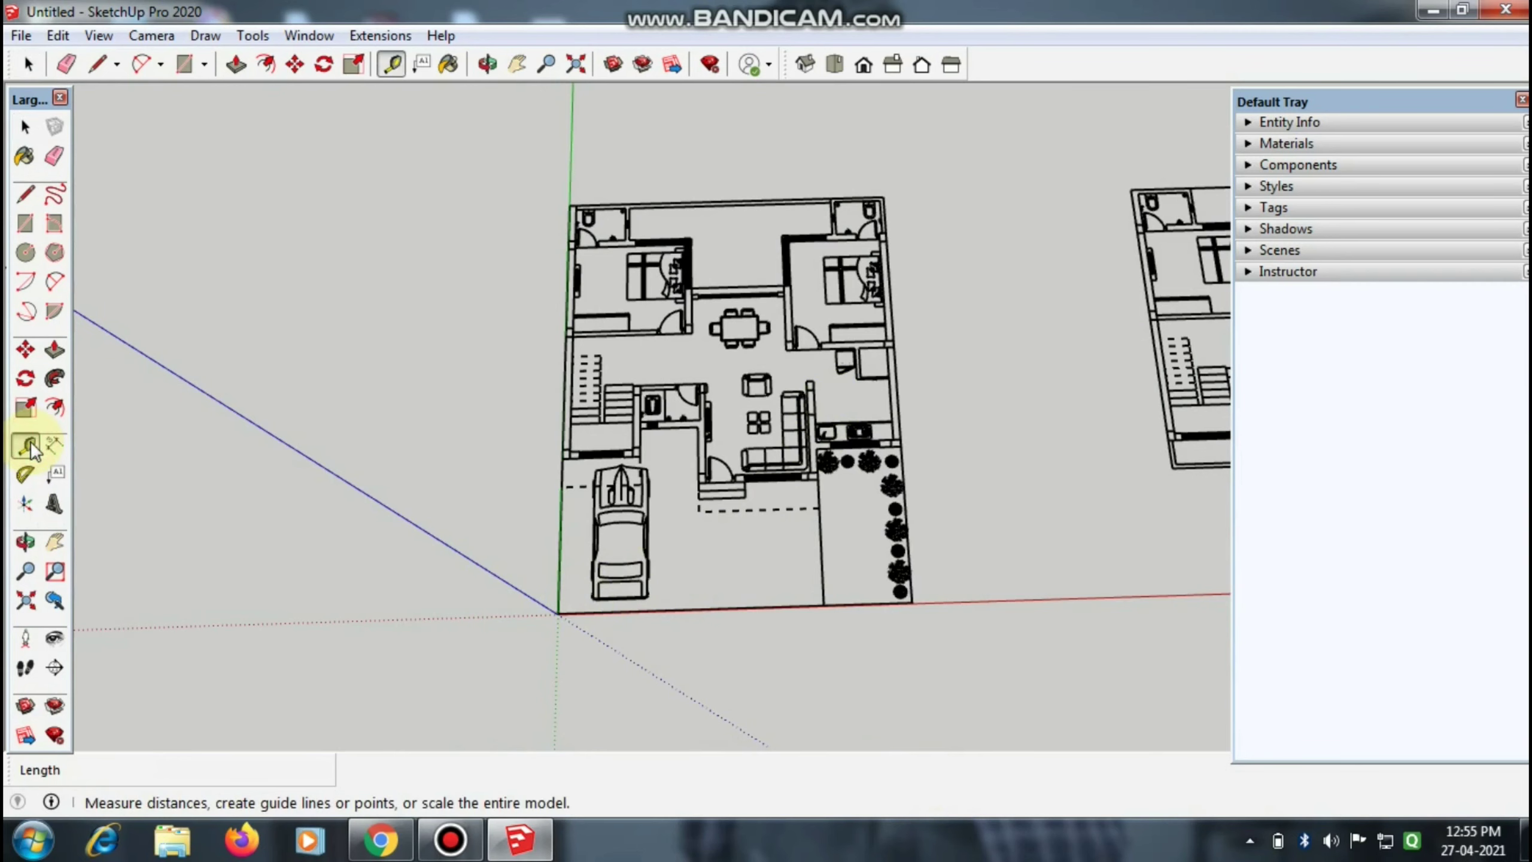
pyautogui.moveTo(650, 628)
pyautogui.mouseDown(button='middle')
pyautogui.moveTo(608, 645)
pyautogui.moveTo(608, 616)
pyautogui.moveTo(530, 557)
pyautogui.mouseUp(button='middle')
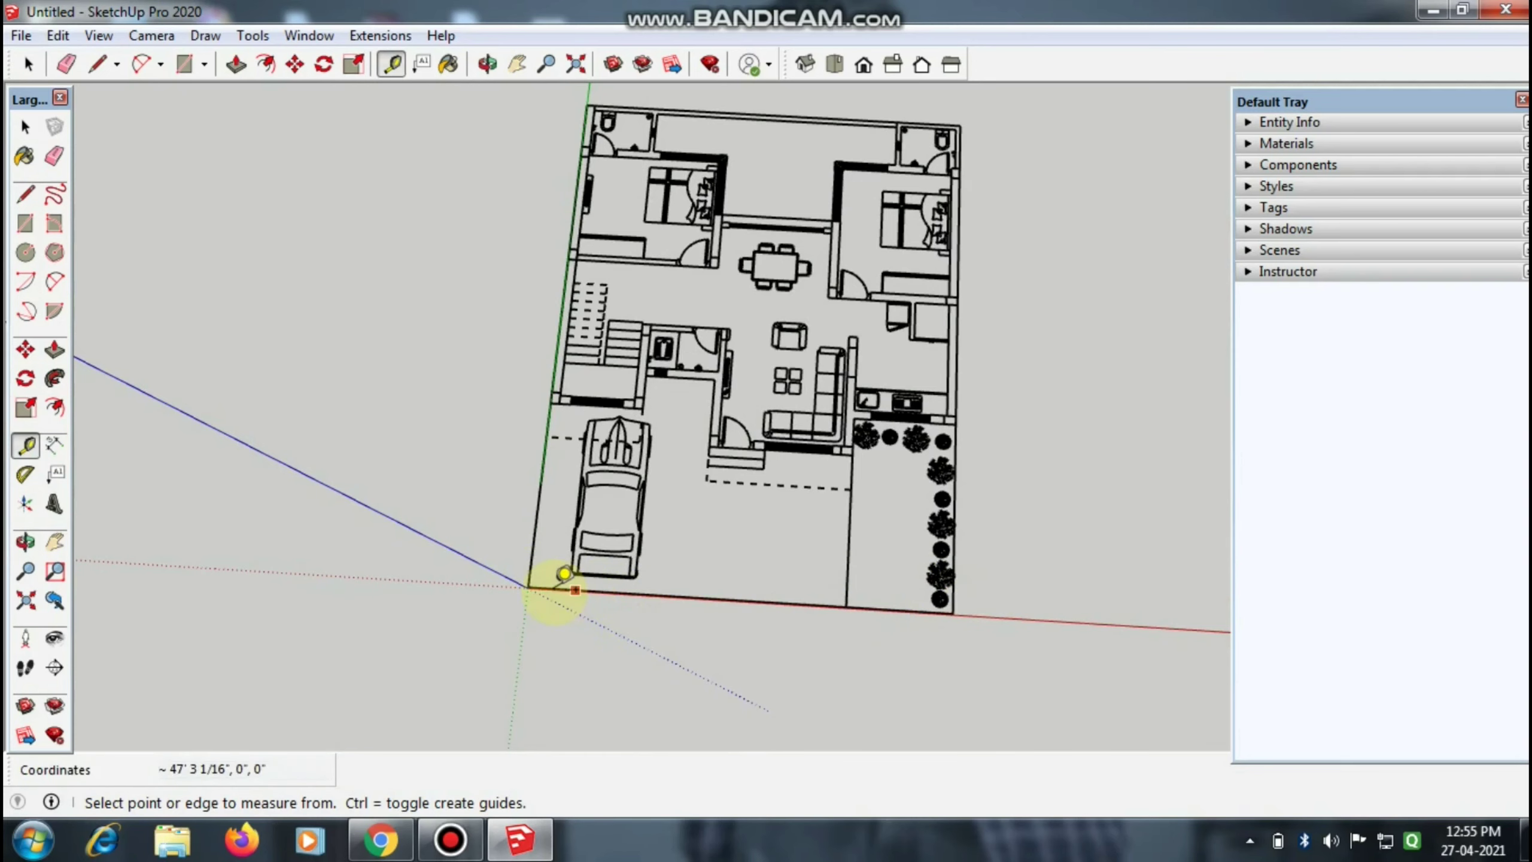
pyautogui.scroll(2, 530, 582)
pyautogui.click(522, 585)
pyautogui.scroll(-1, 489, 474)
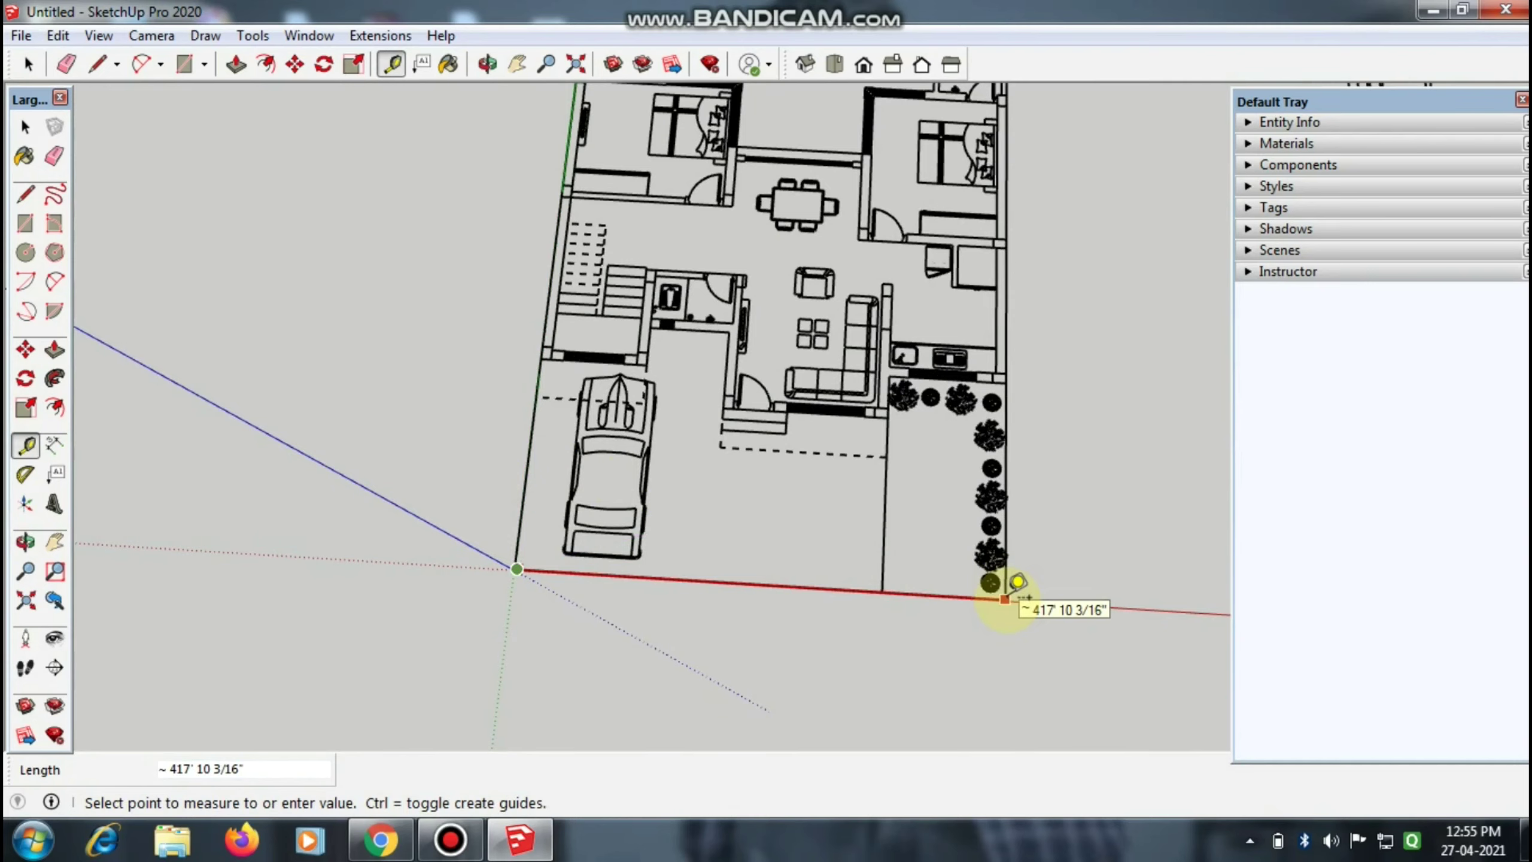
pyautogui.click(1013, 584)
pyautogui.scroll(1, 507, 548)
pyautogui.scroll(2, 507, 544)
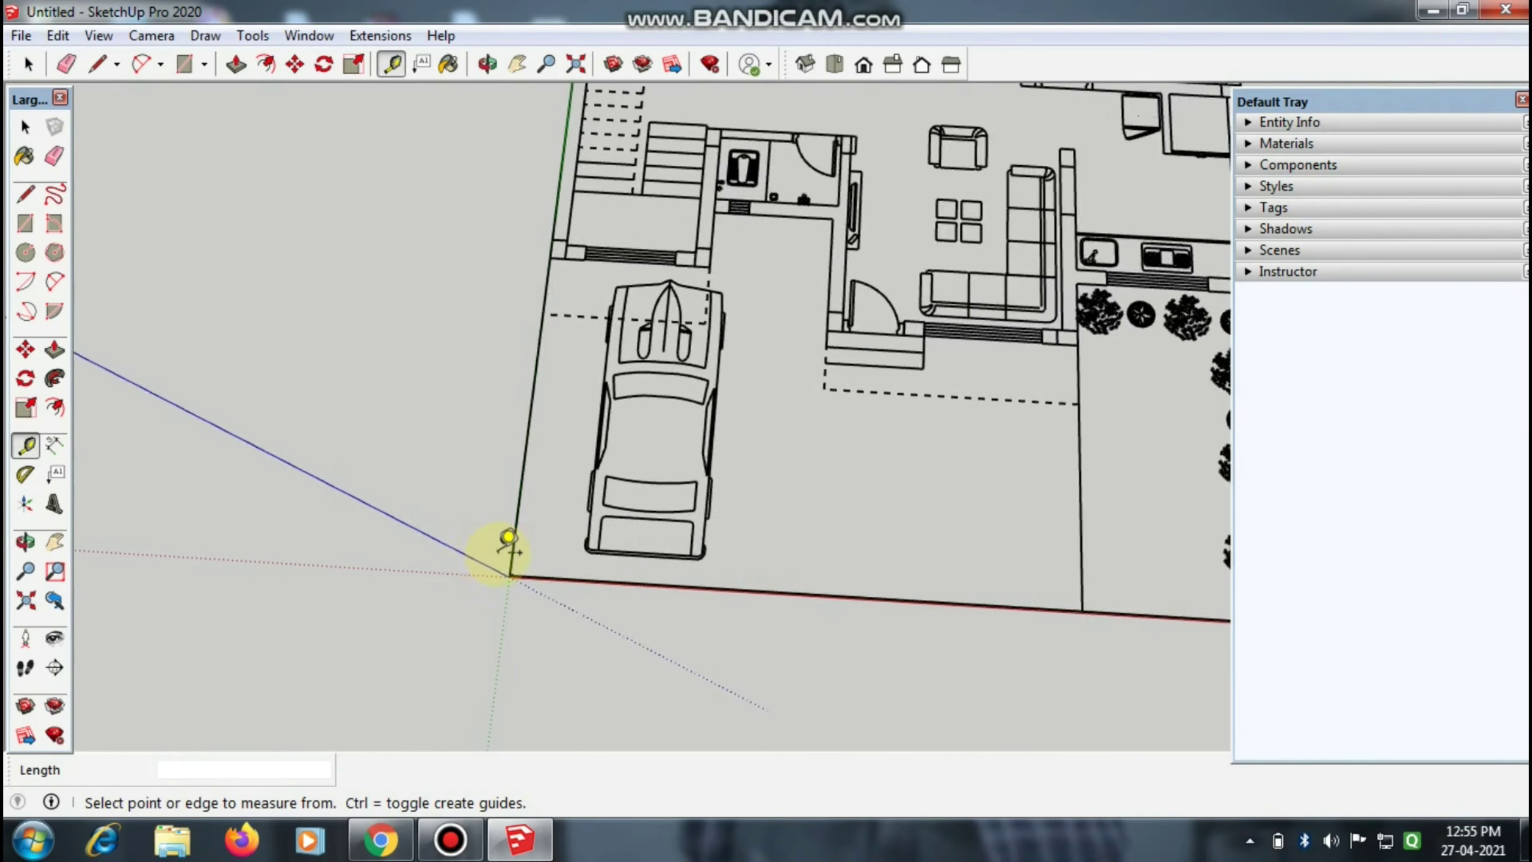
pyautogui.scroll(2, 516, 545)
# Re-measure from the lower-left to the bottom-right corner, reading 420'
pyautogui.moveTo(519, 546)
pyautogui.mouseDown(button='middle')
pyautogui.moveTo(531, 598)
pyautogui.moveTo(455, 644)
pyautogui.moveTo(512, 661)
pyautogui.moveTo(531, 626)
pyautogui.mouseUp(button='middle')
pyautogui.click(539, 611)
pyautogui.scroll(-1, 376, 418)
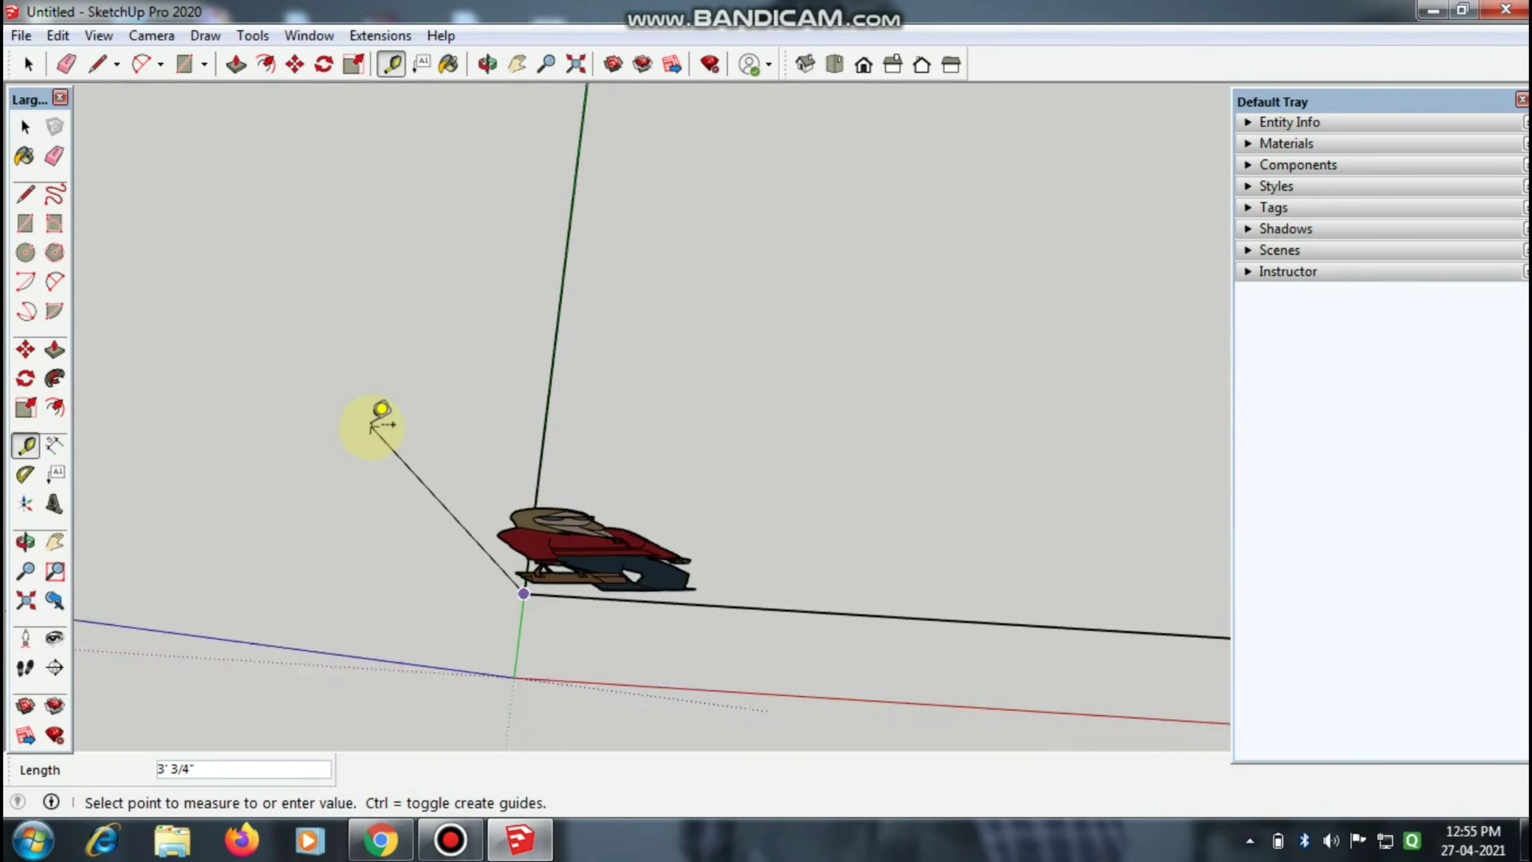
pyautogui.scroll(-2, 381, 417)
pyautogui.scroll(1, 368, 423)
pyautogui.scroll(2, 376, 428)
pyautogui.scroll(1, 376, 423)
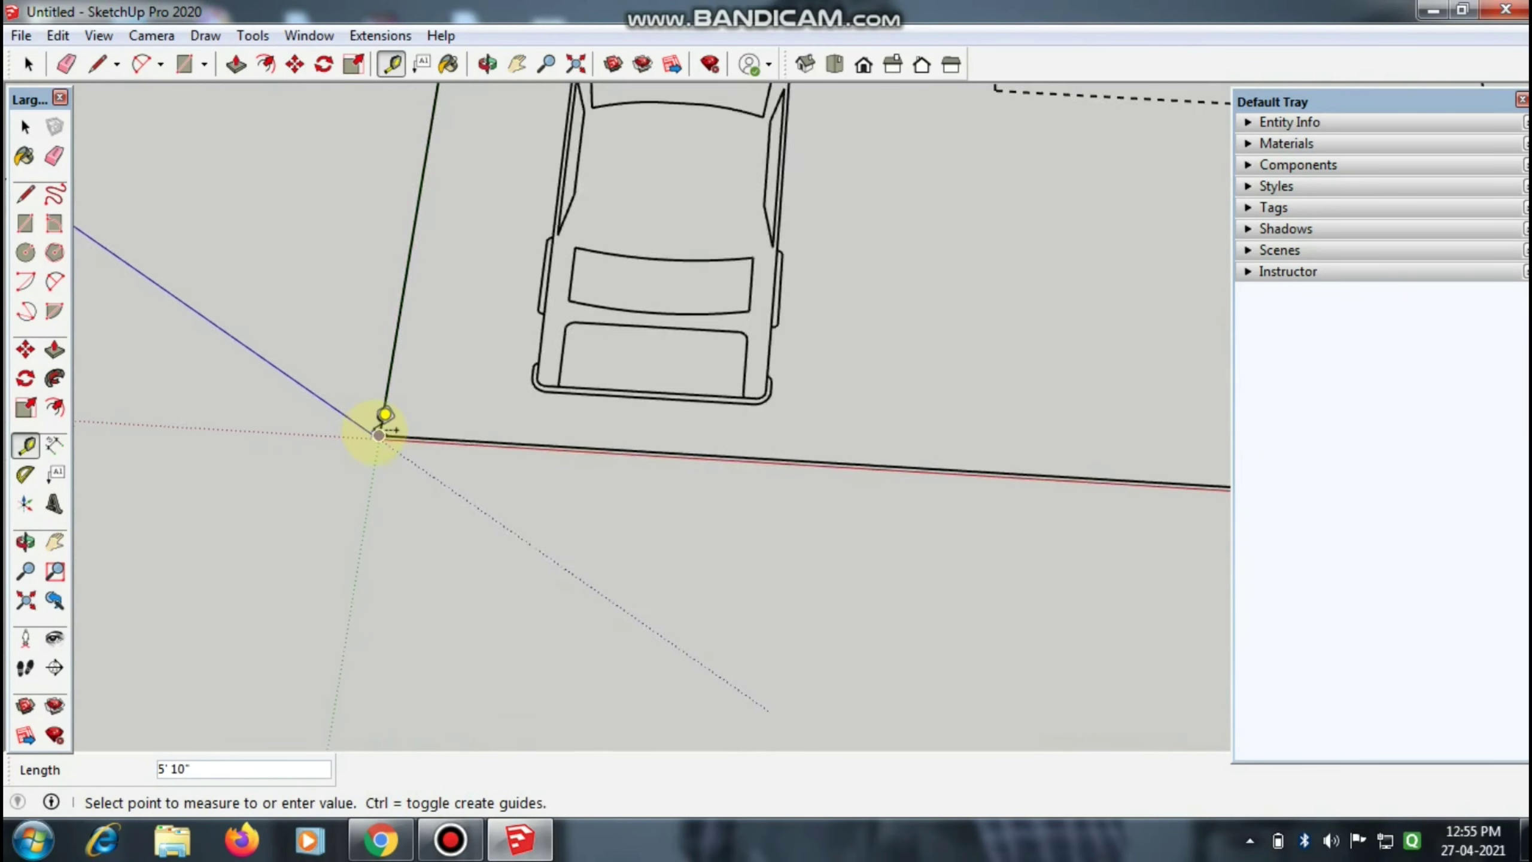
pyautogui.scroll(1, 386, 432)
pyautogui.scroll(-1, 386, 432)
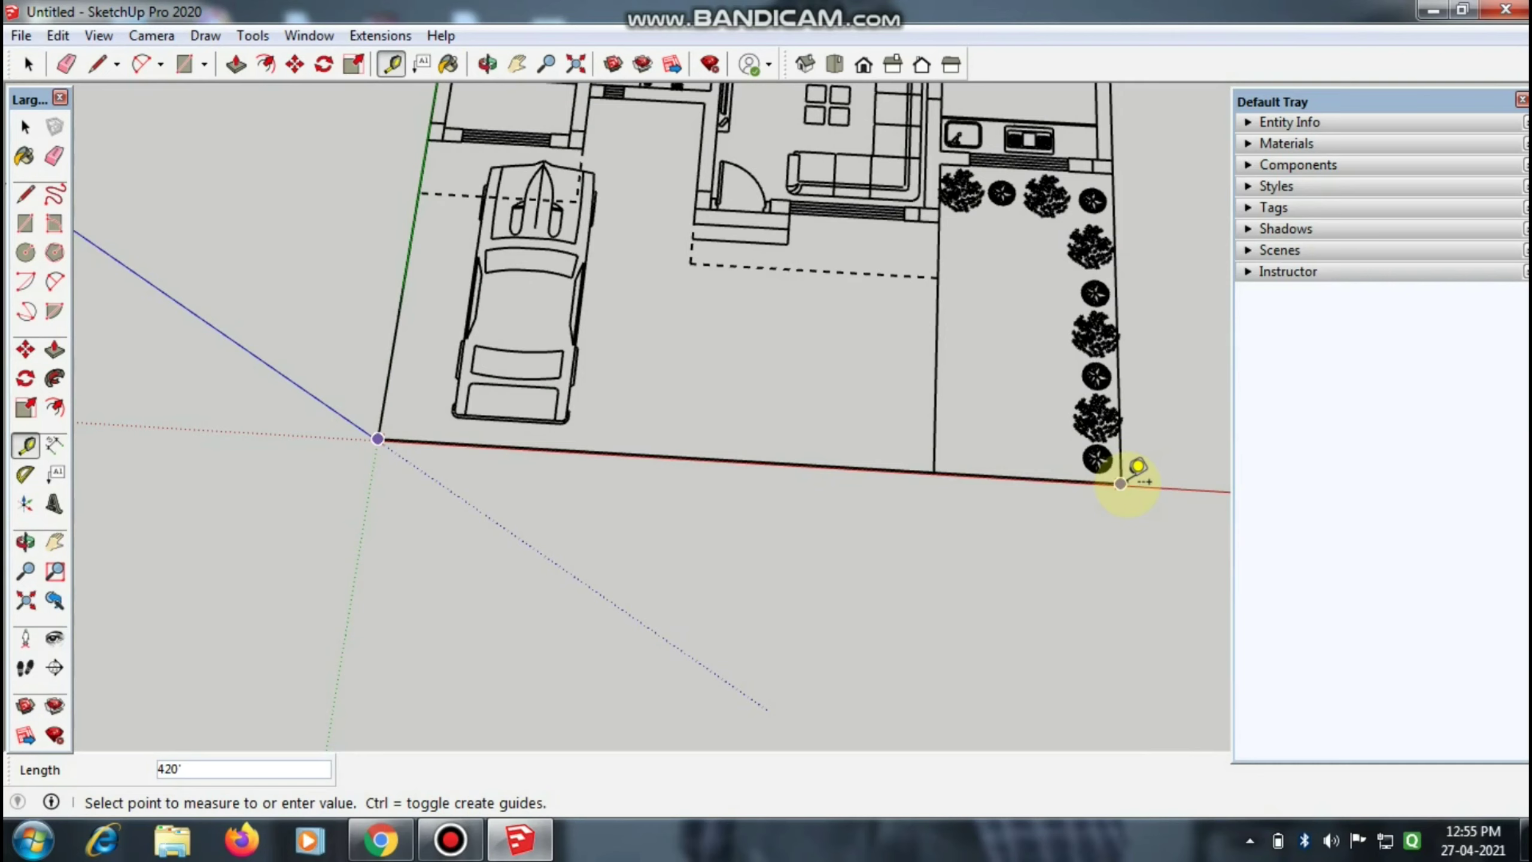
pyautogui.click(1120, 483)
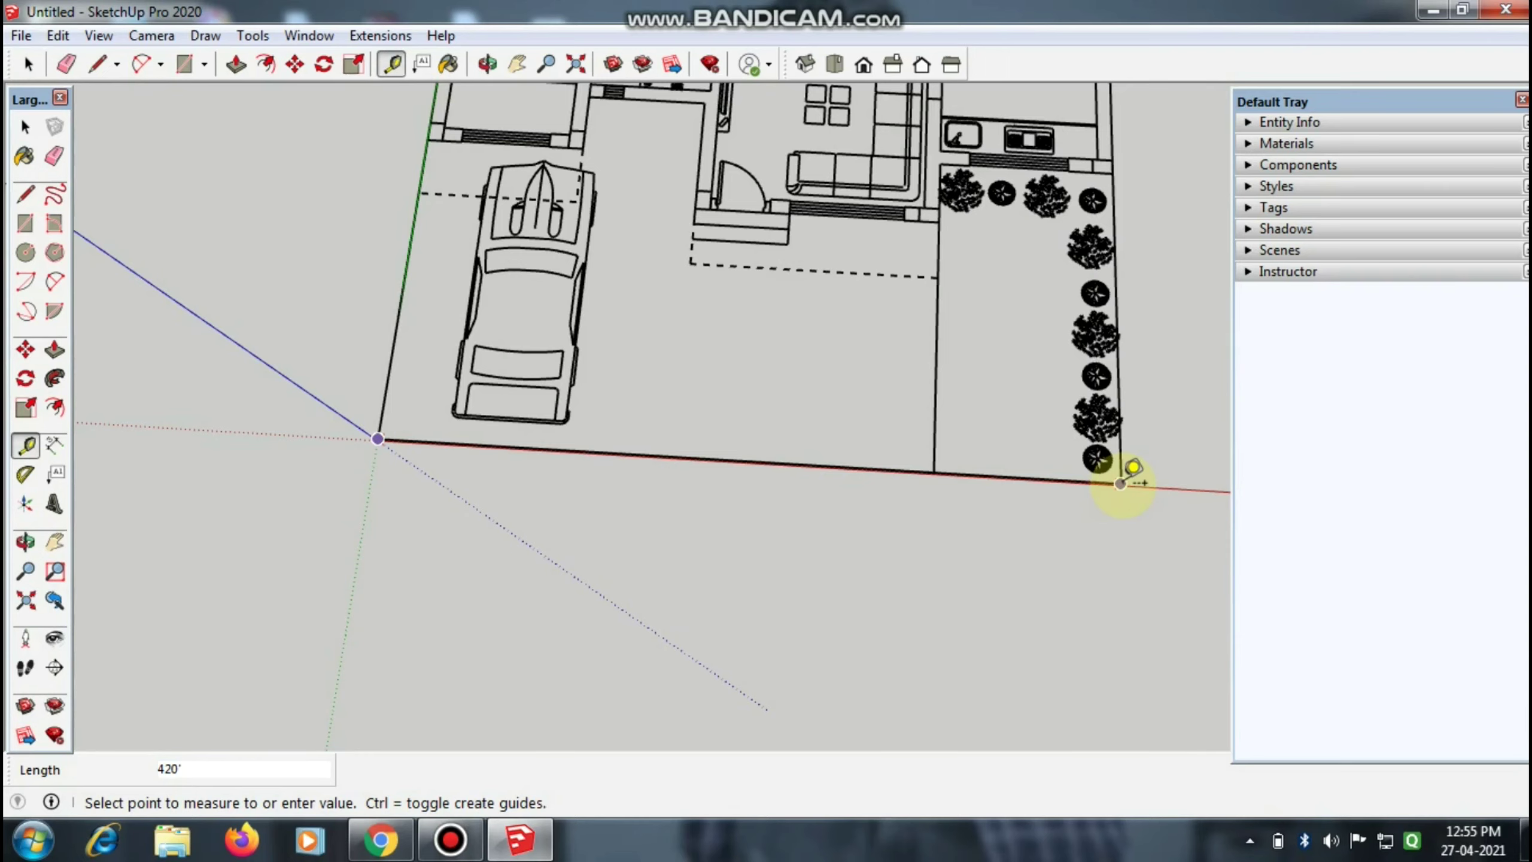
pyautogui.click(1120, 483)
pyautogui.scroll(-2, 787, 548)
pyautogui.scroll(-2, 701, 548)
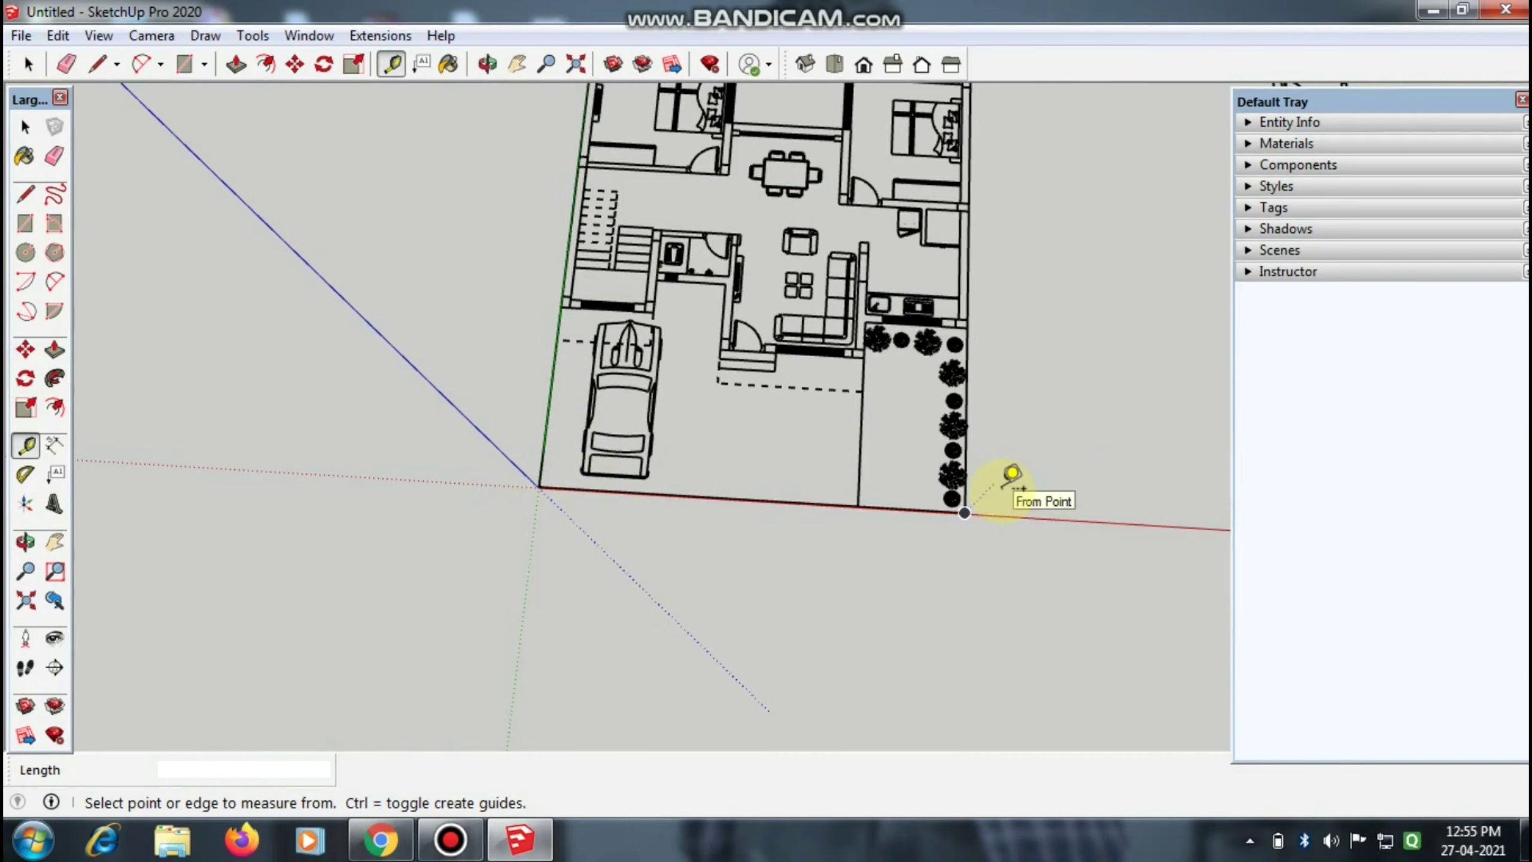
# Zoom in and tape-measure across the entrance door opening, reading about 36' 1 7/8"
pyautogui.scroll(2, 734, 260)
pyautogui.scroll(2, 724, 359)
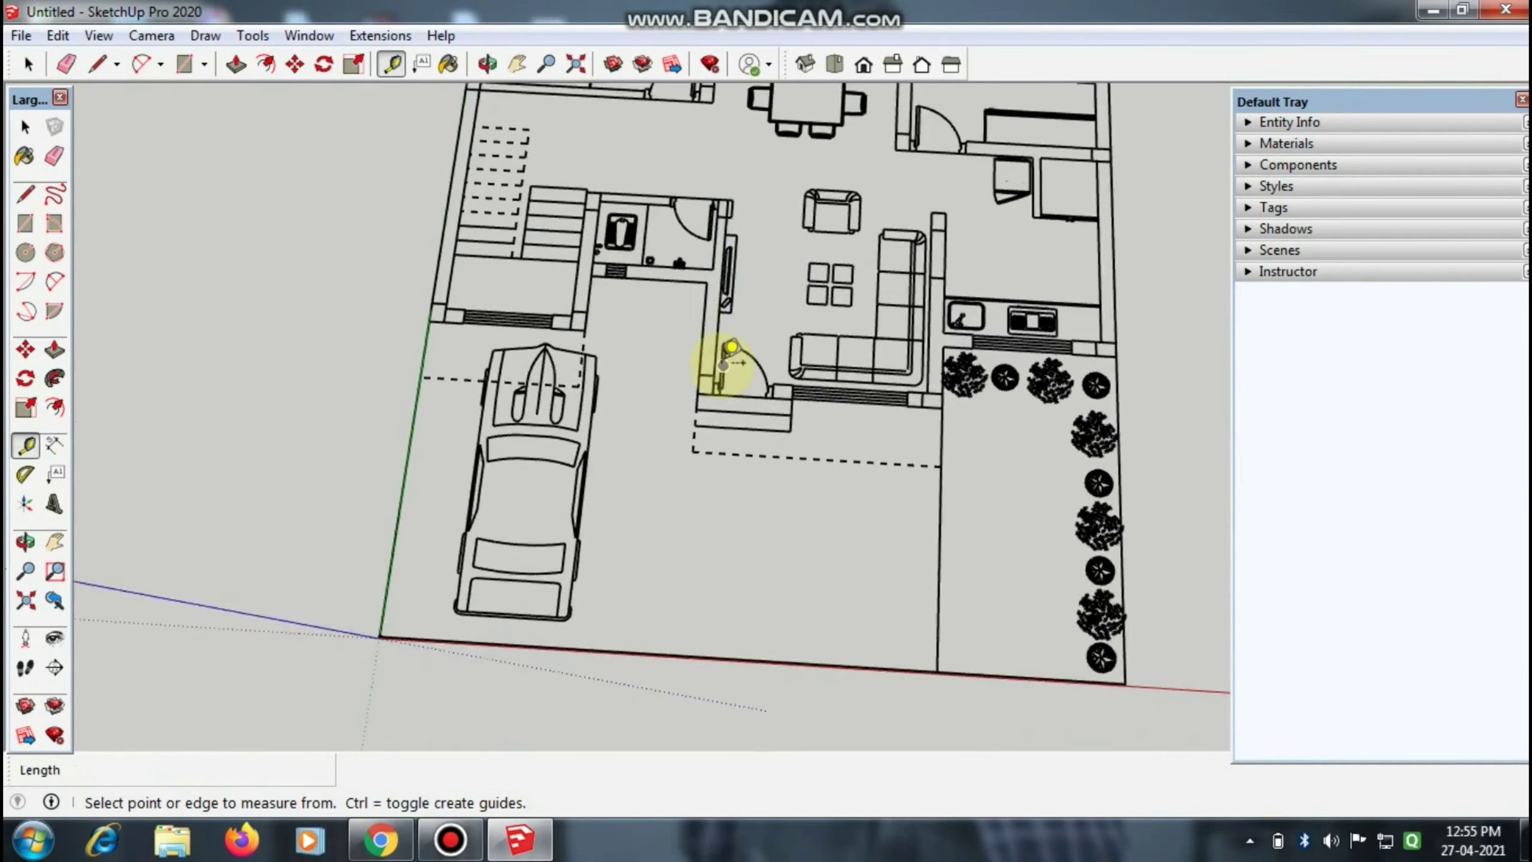
pyautogui.scroll(2, 717, 392)
pyautogui.scroll(2, 724, 374)
pyautogui.scroll(2, 845, 392)
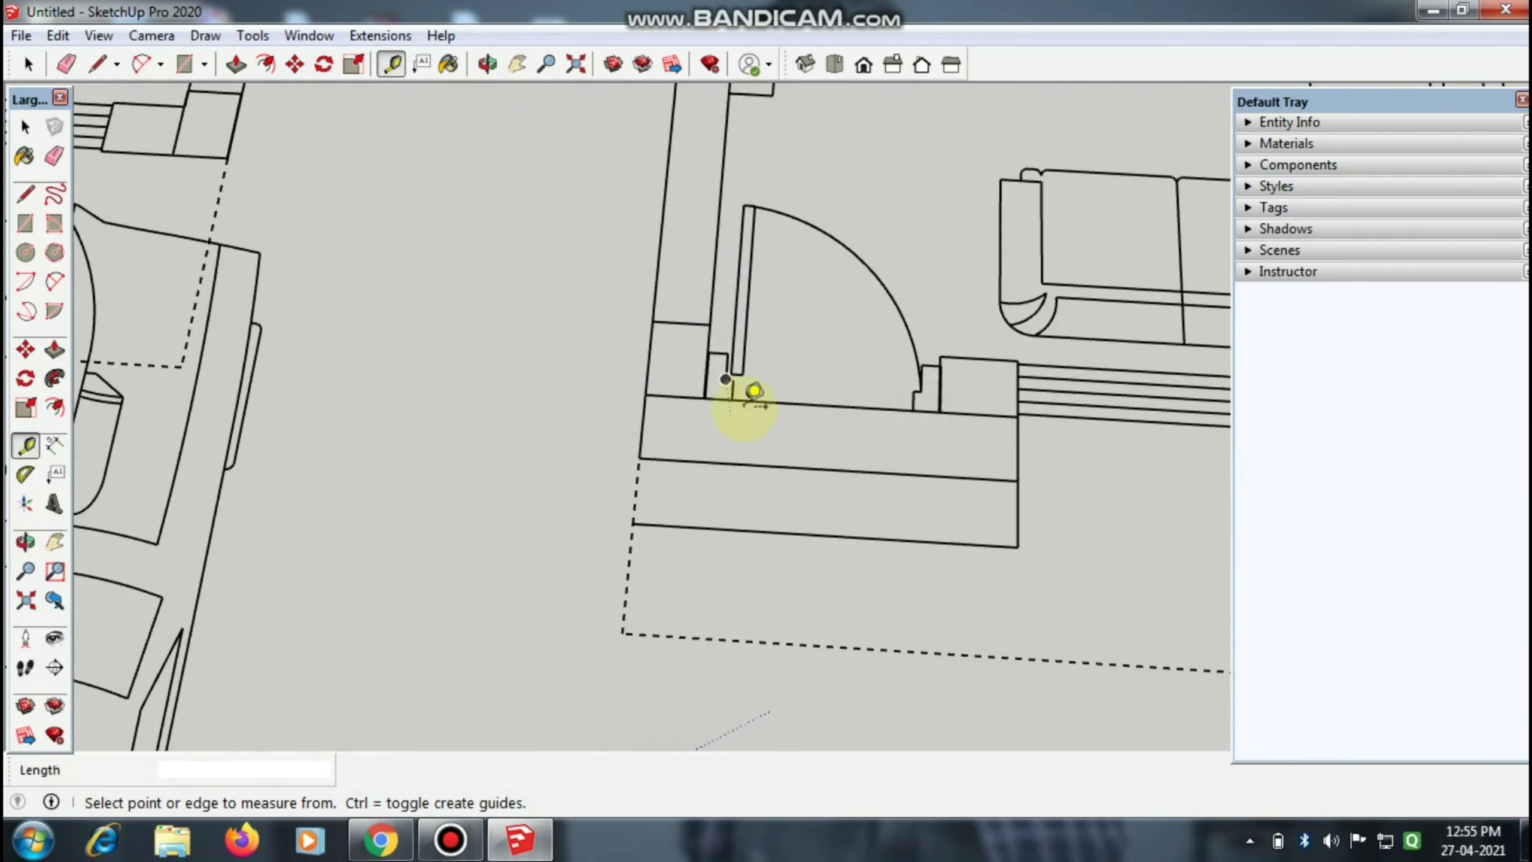
pyautogui.scroll(2, 746, 401)
pyautogui.click(698, 398)
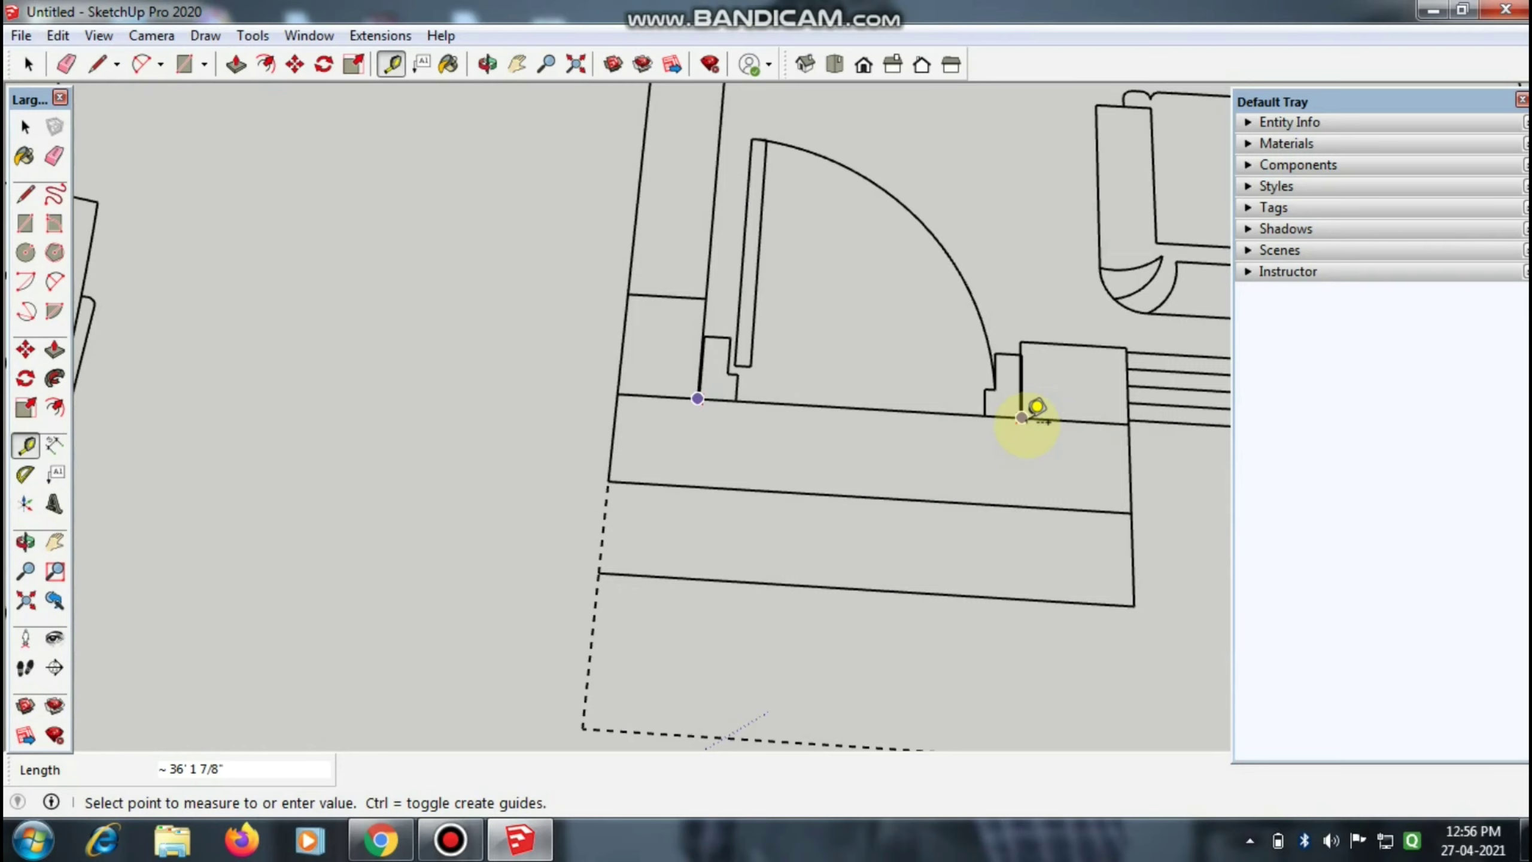
pyautogui.click(1022, 417)
# Zoom back out and return to the Select tool with Space
pyautogui.scroll(-6, 845, 441)
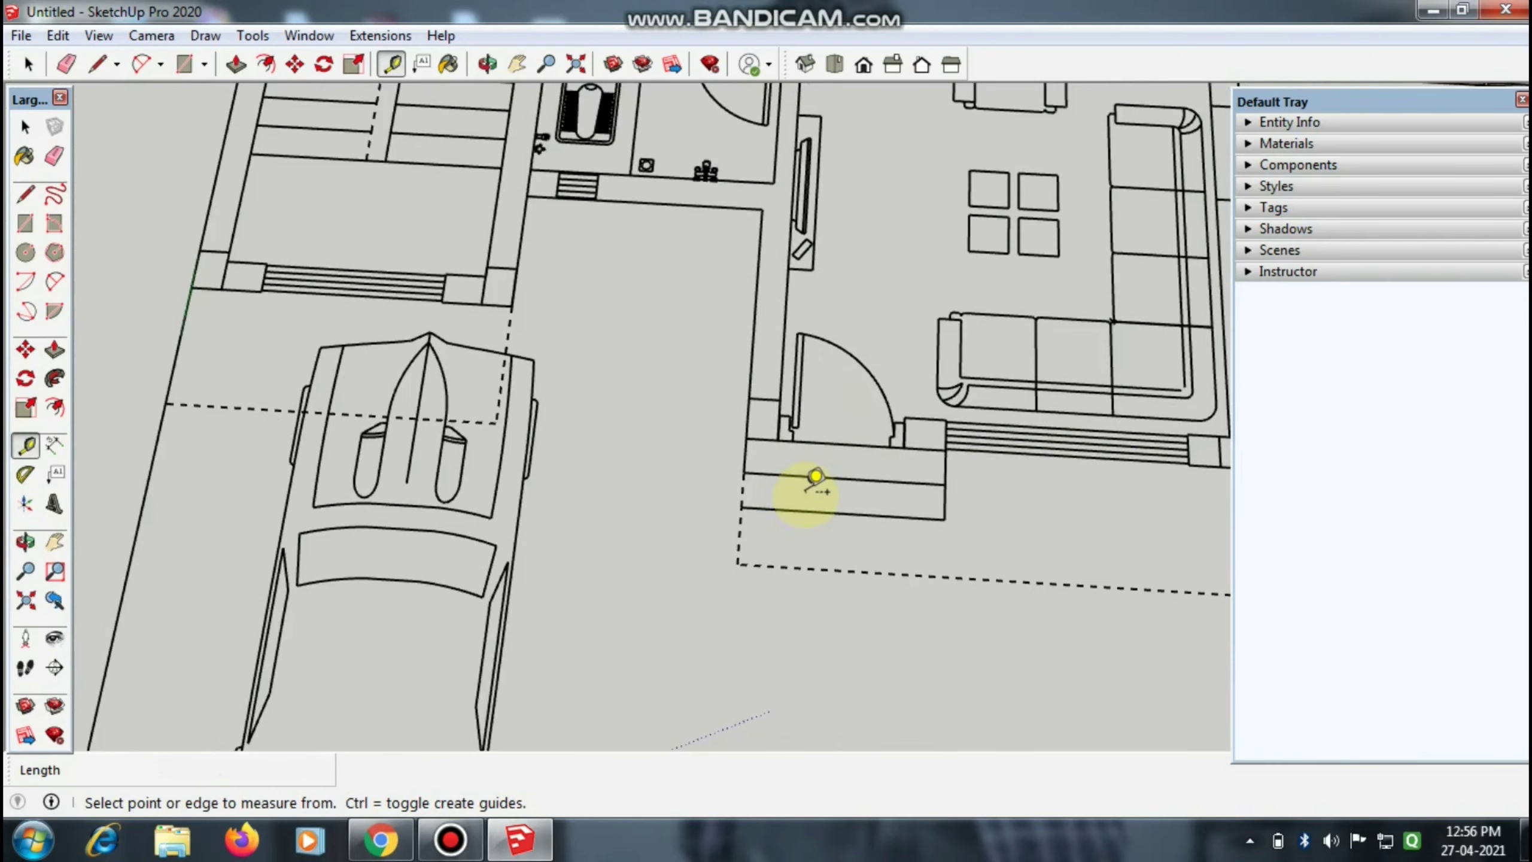
pyautogui.scroll(-3, 816, 477)
pyautogui.scroll(-2, 816, 477)
pyautogui.scroll(-2, 816, 477)
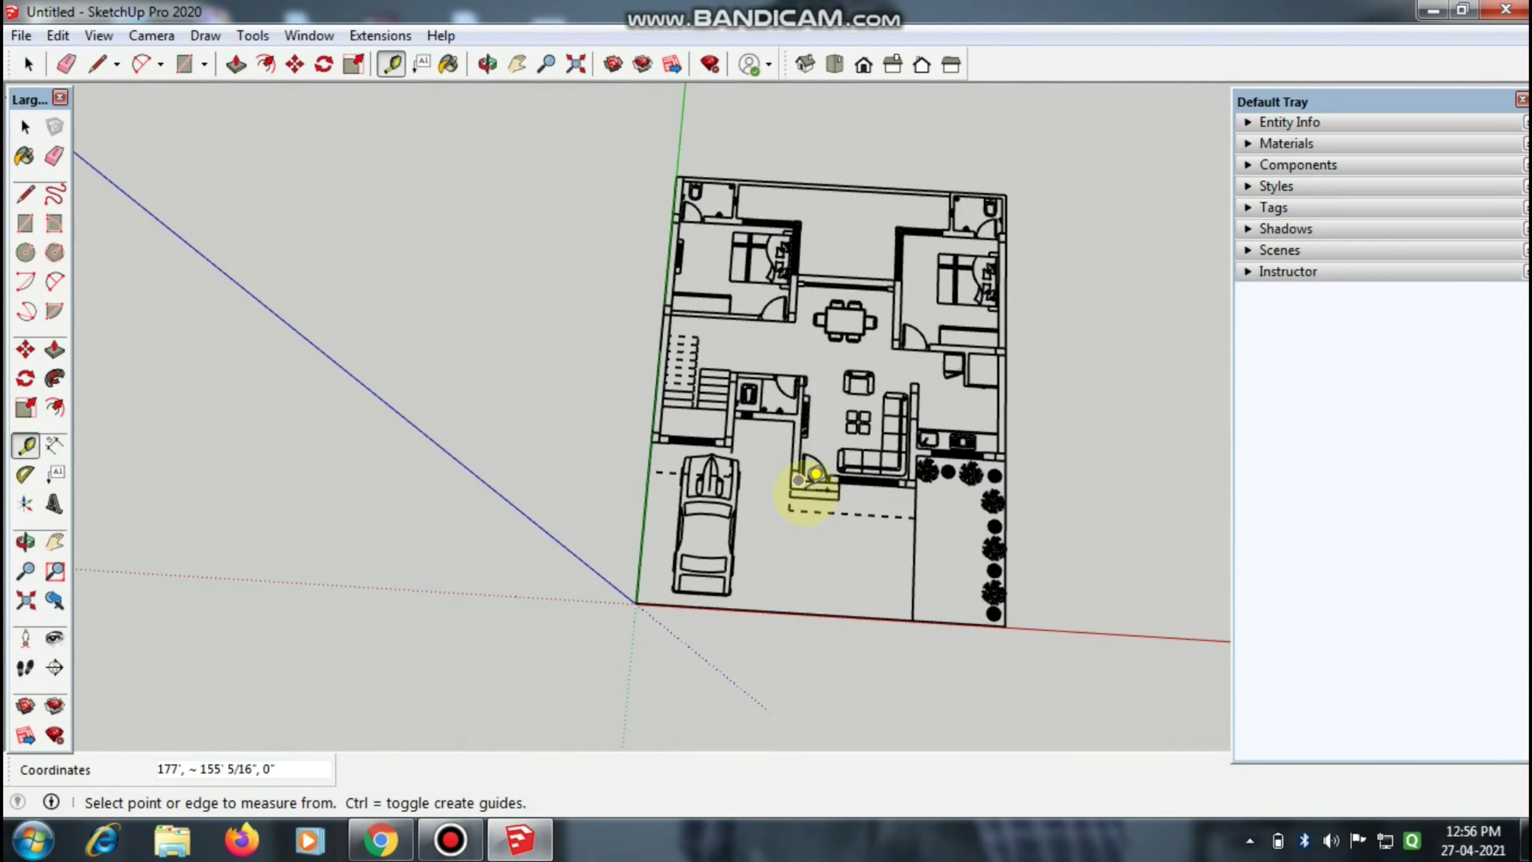
pyautogui.scroll(-1, 812, 480)
pyautogui.scroll(-1, 828, 520)
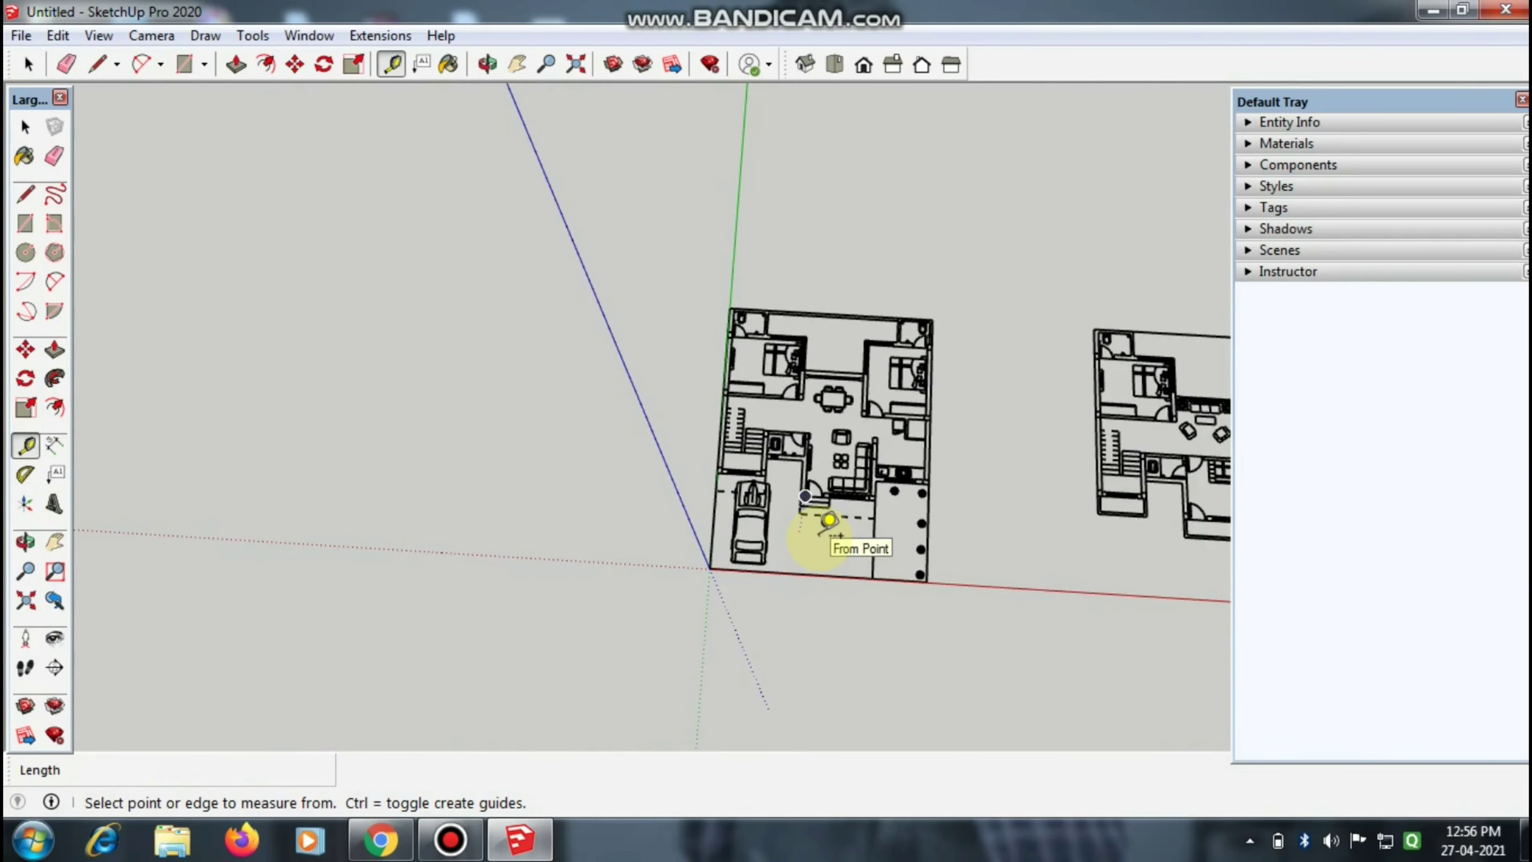
pyautogui.press('space')
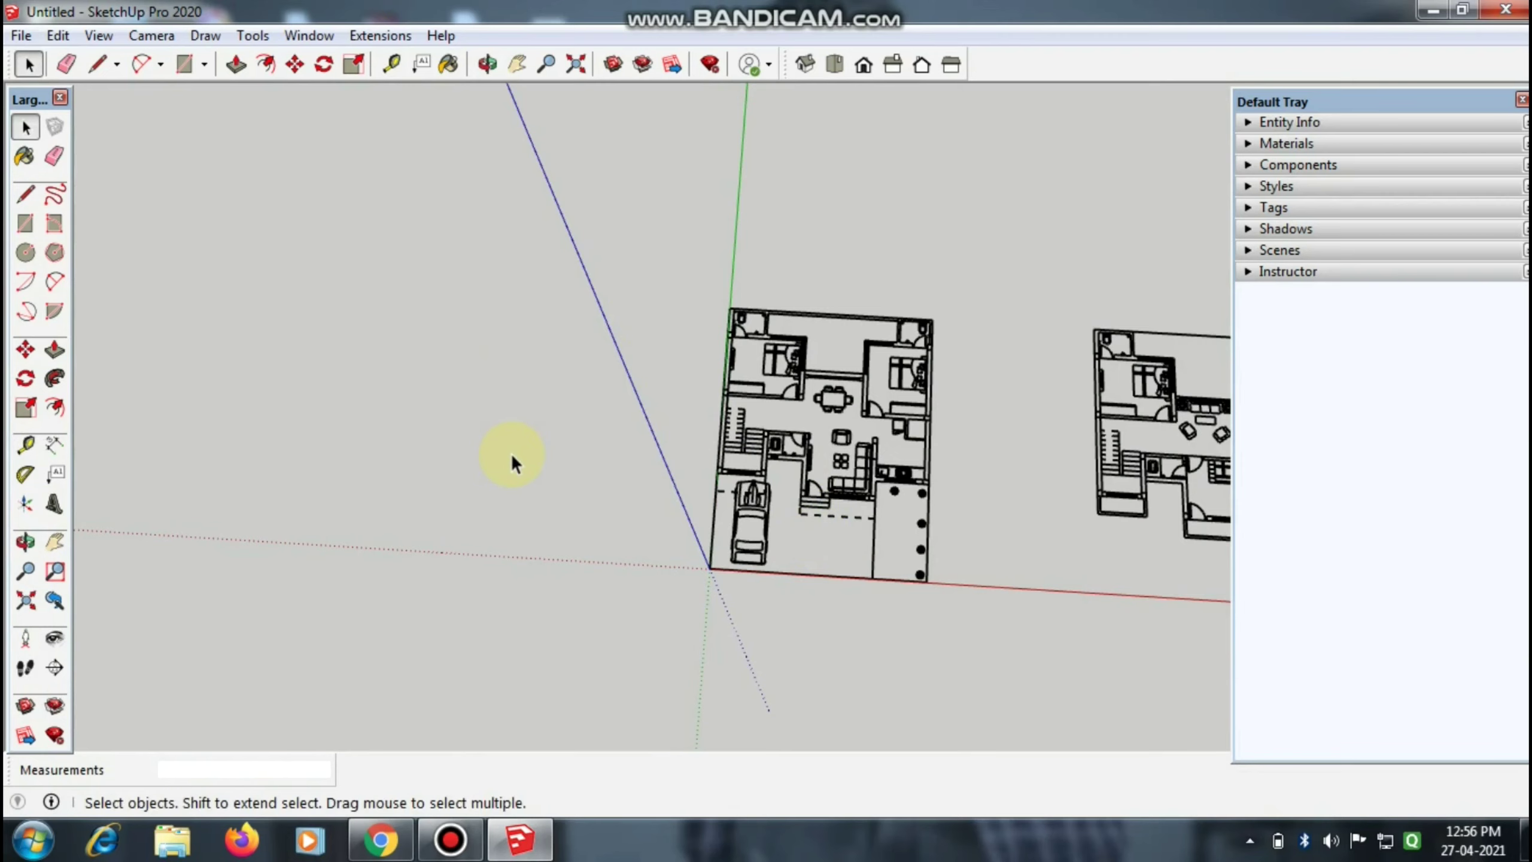
# Try selecting the floor plans and orbit the view to tilt them
pyautogui.scroll(-1, 509, 453)
pyautogui.scroll(-1, 509, 452)
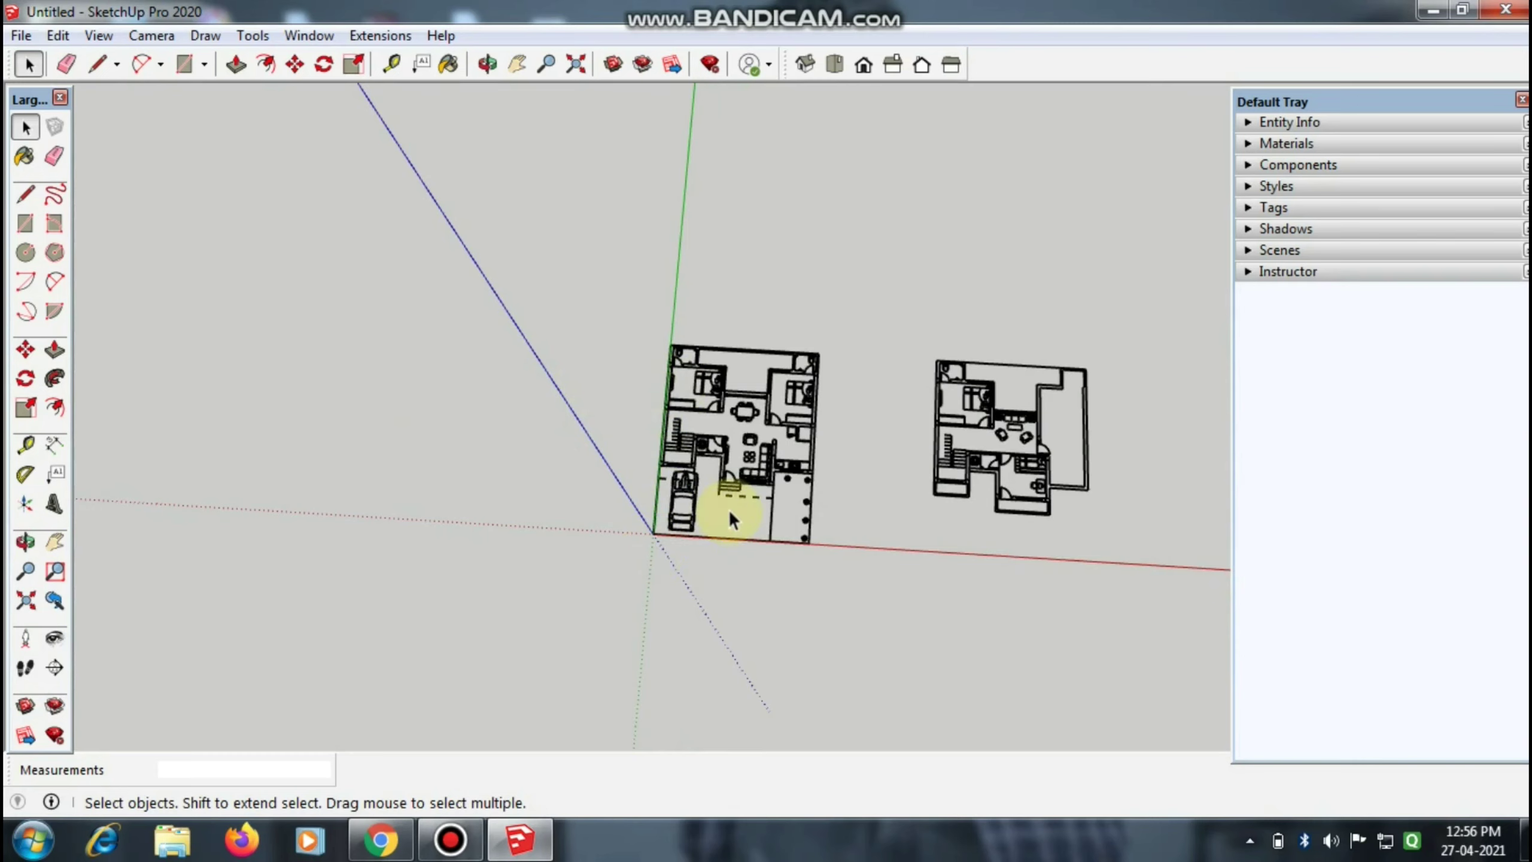
pyautogui.moveTo(1201, 275)
pyautogui.mouseDown()
pyautogui.moveTo(1026, 423)
pyautogui.moveTo(588, 616)
pyautogui.moveTo(931, 425)
pyautogui.mouseUp()
pyautogui.moveTo(568, 622); pyautogui.dragTo(568, 622)
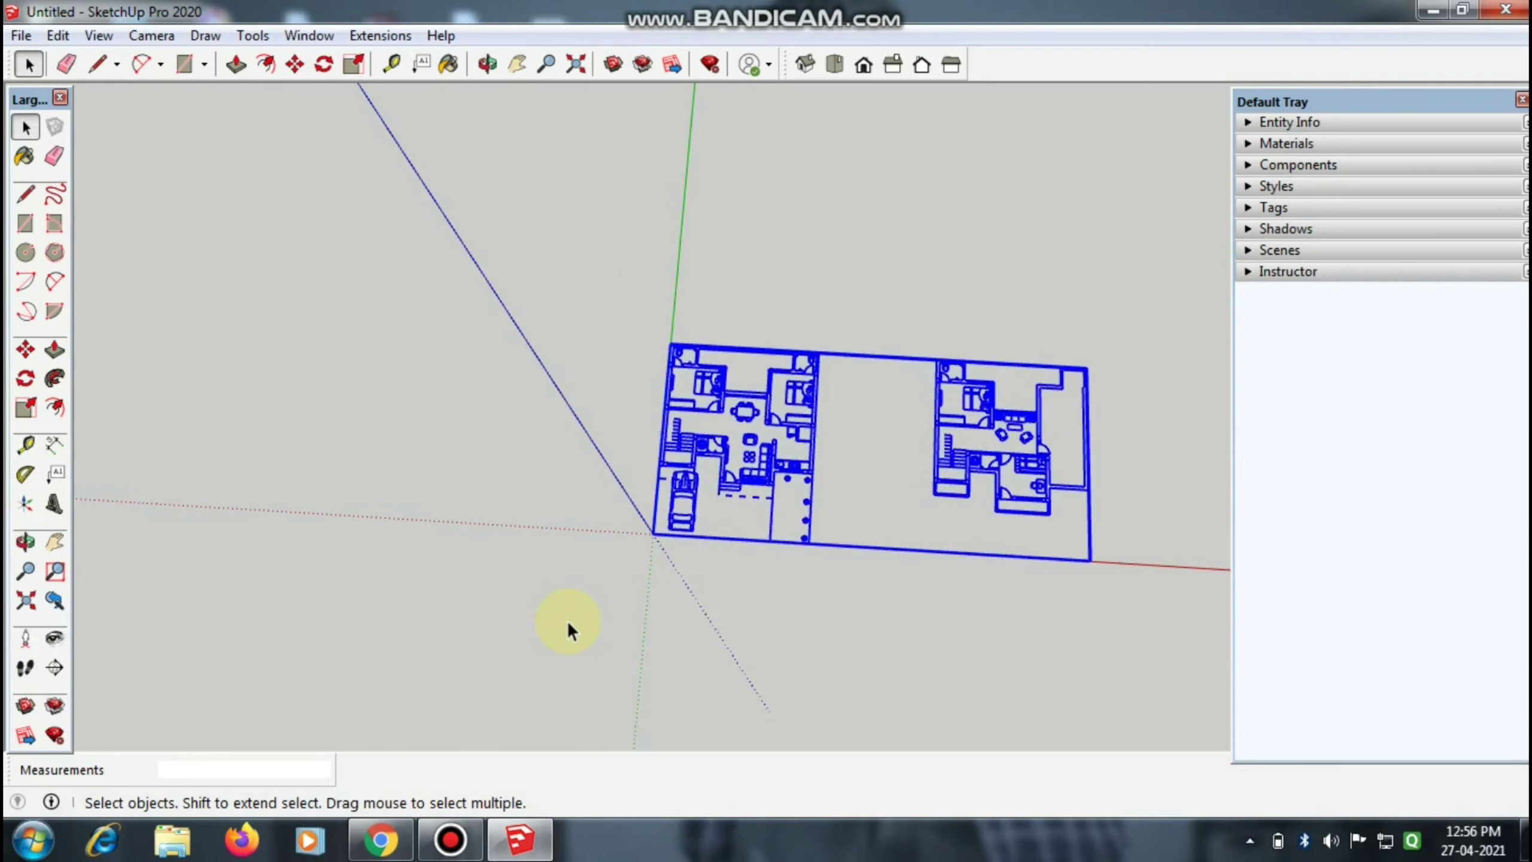
pyautogui.click(553, 334)
pyautogui.tripleClick(751, 433)
pyautogui.scroll(2, 752, 433)
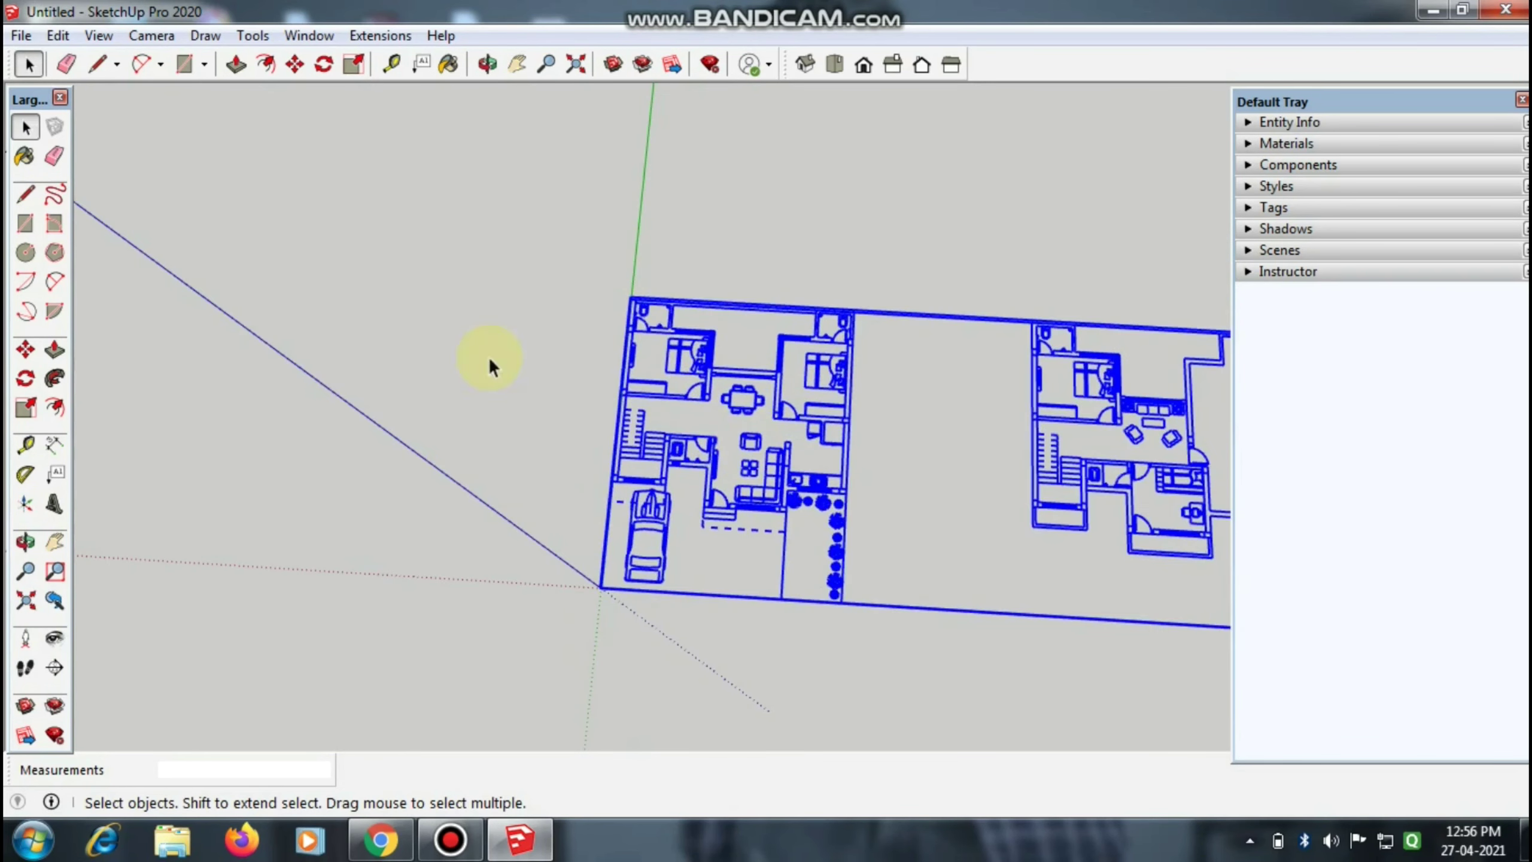
pyautogui.scroll(-3, 620, 313)
pyautogui.scroll(-2, 620, 313)
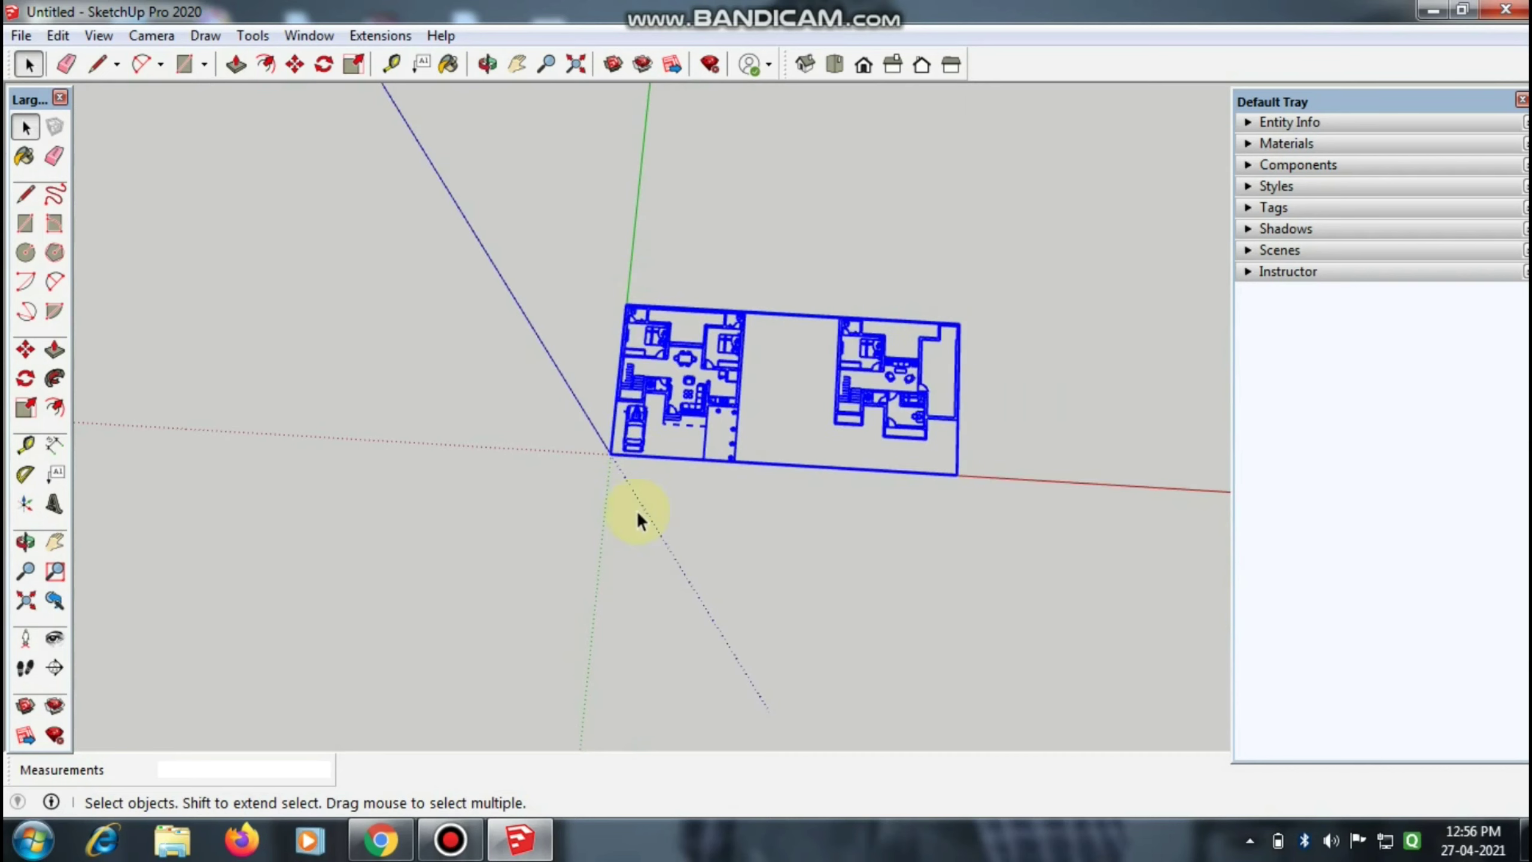
pyautogui.moveTo(680, 493); pyautogui.dragTo(714, 453, button='middle')
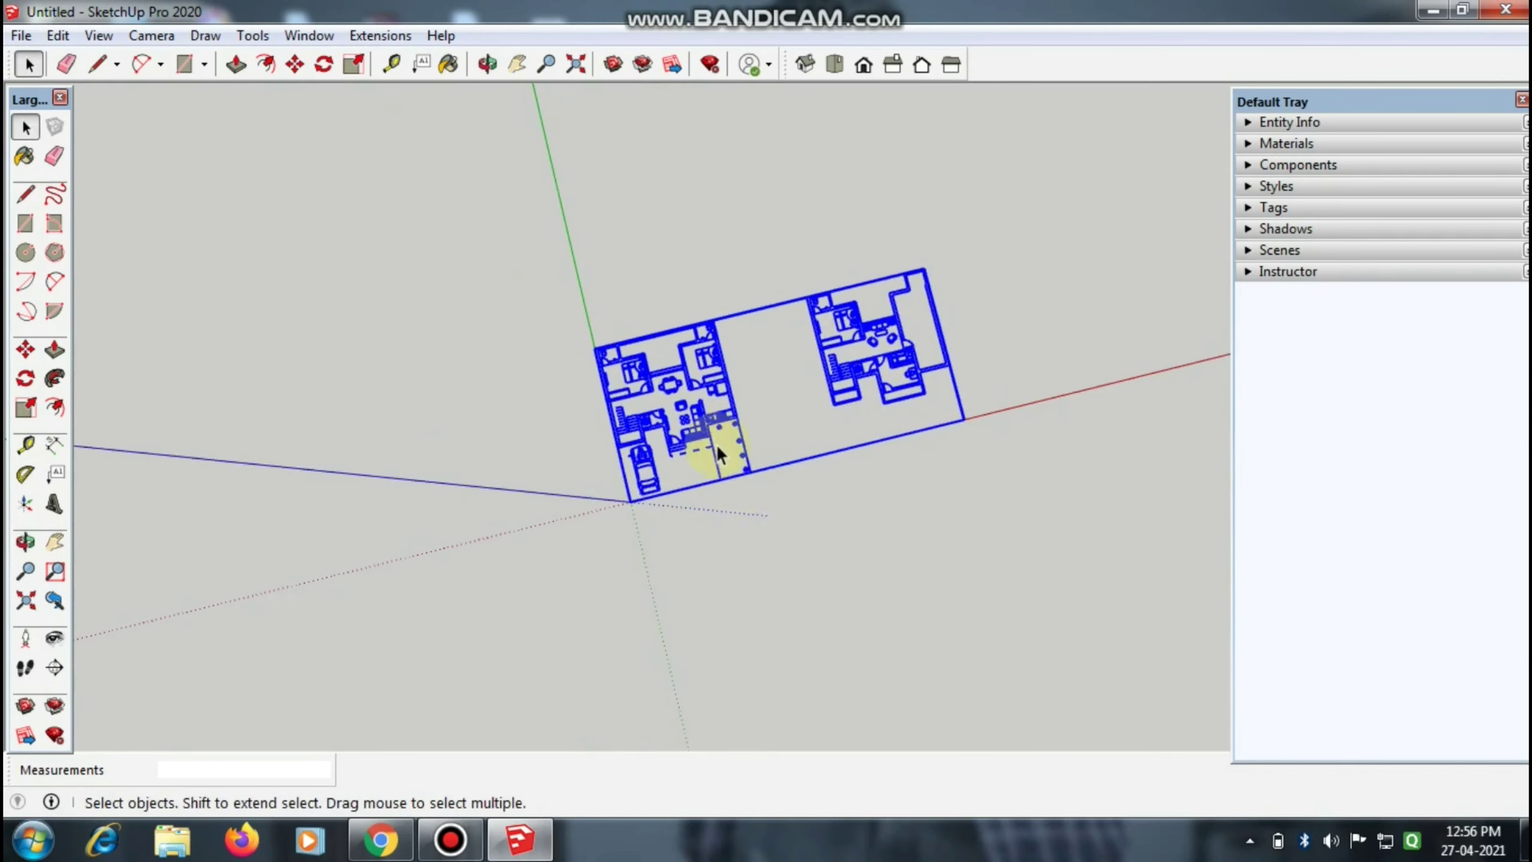
pyautogui.scroll(5, 713, 442)
pyautogui.rightClick(733, 420)
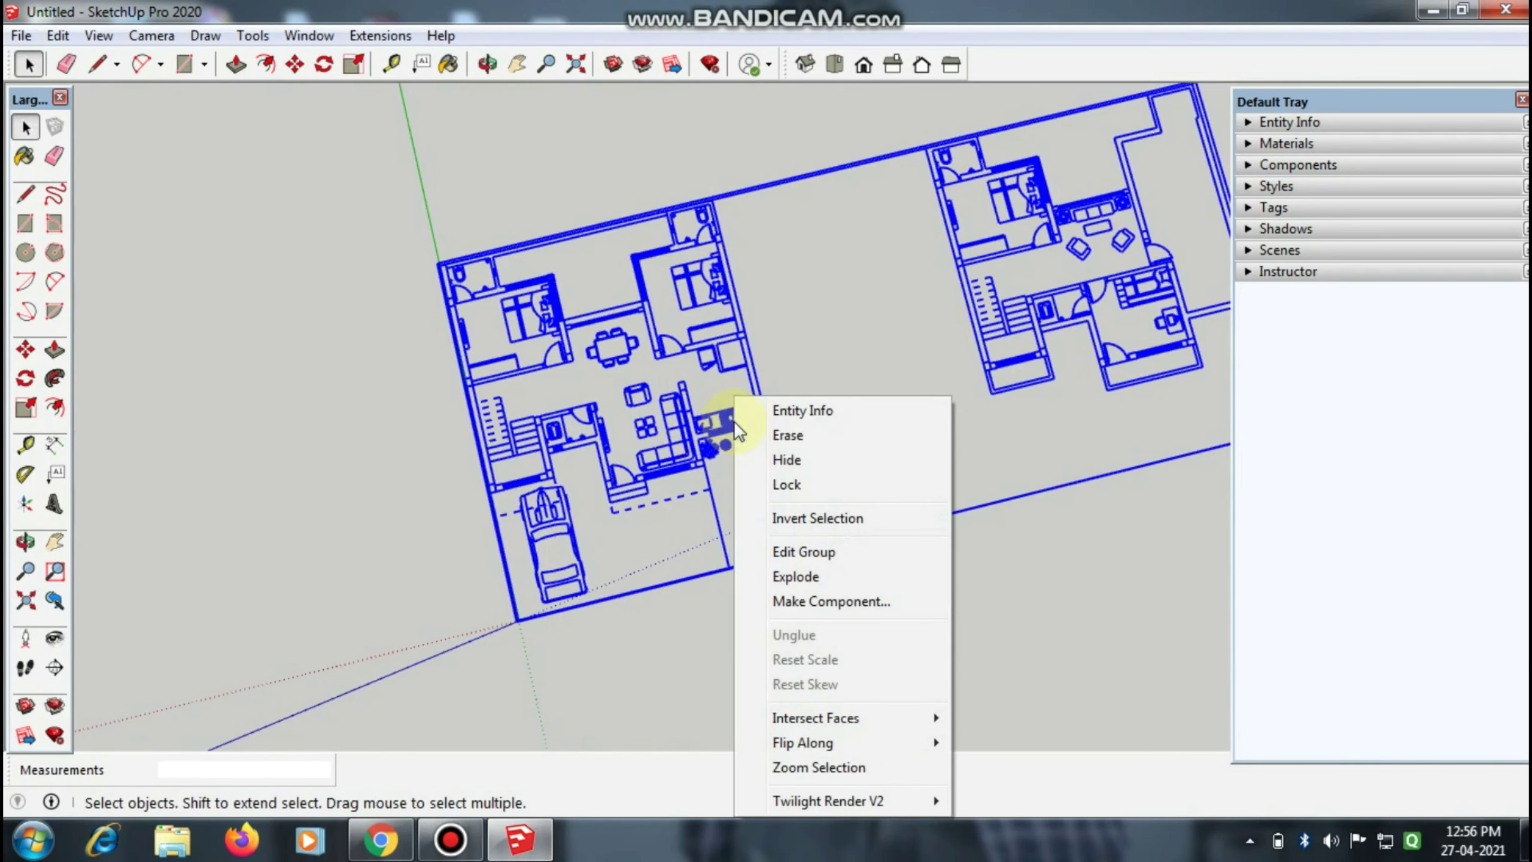
pyautogui.click(802, 556)
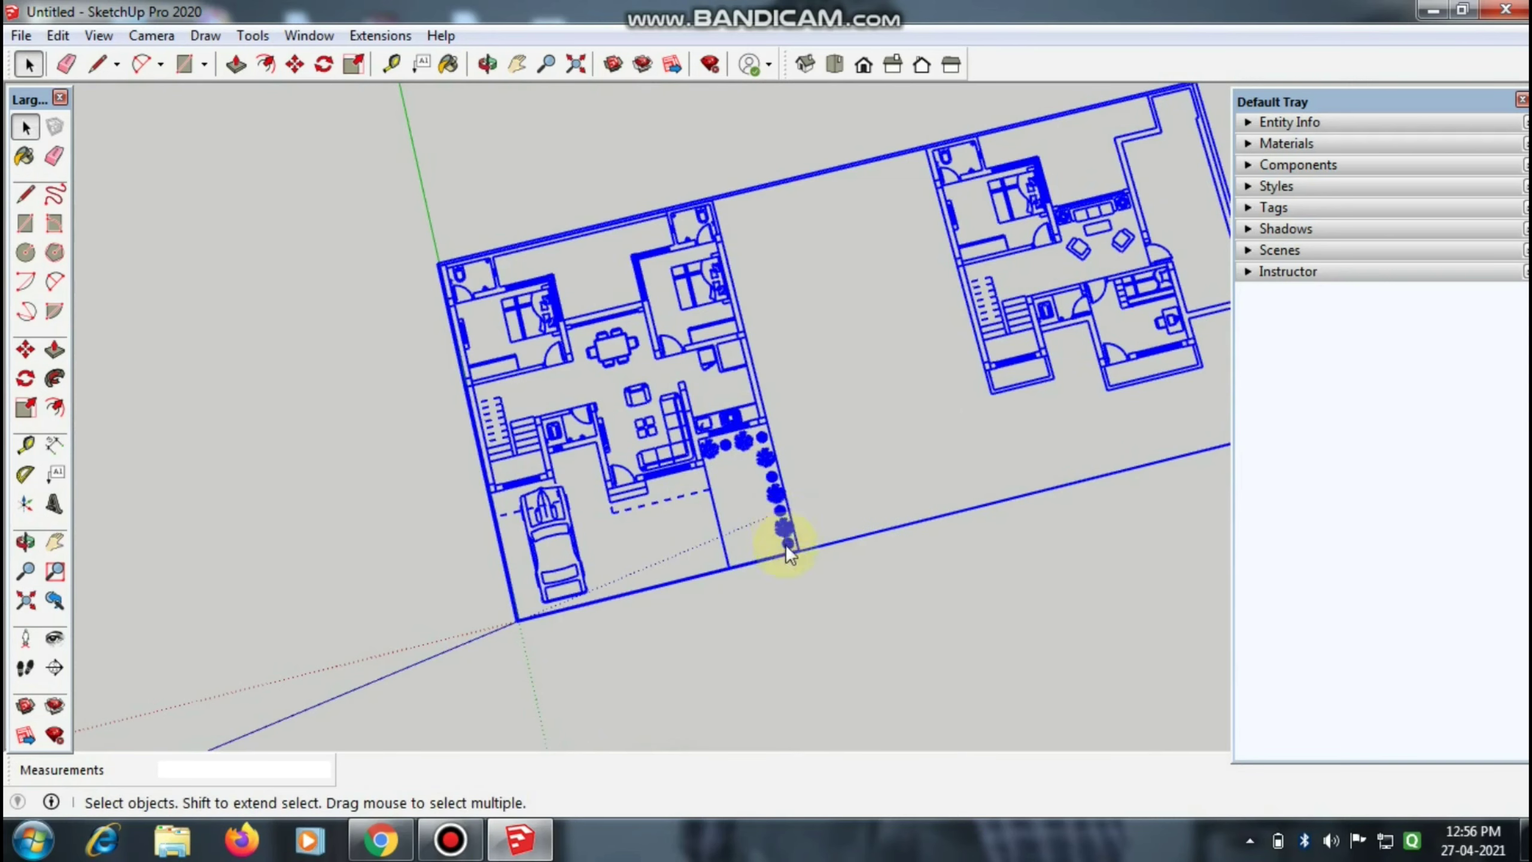
# Window-select both floor plans and combine them with Make Group
pyautogui.scroll(-3, 786, 544)
pyautogui.scroll(-2, 647, 540)
pyautogui.moveTo(1104, 199); pyautogui.dragTo(352, 752)
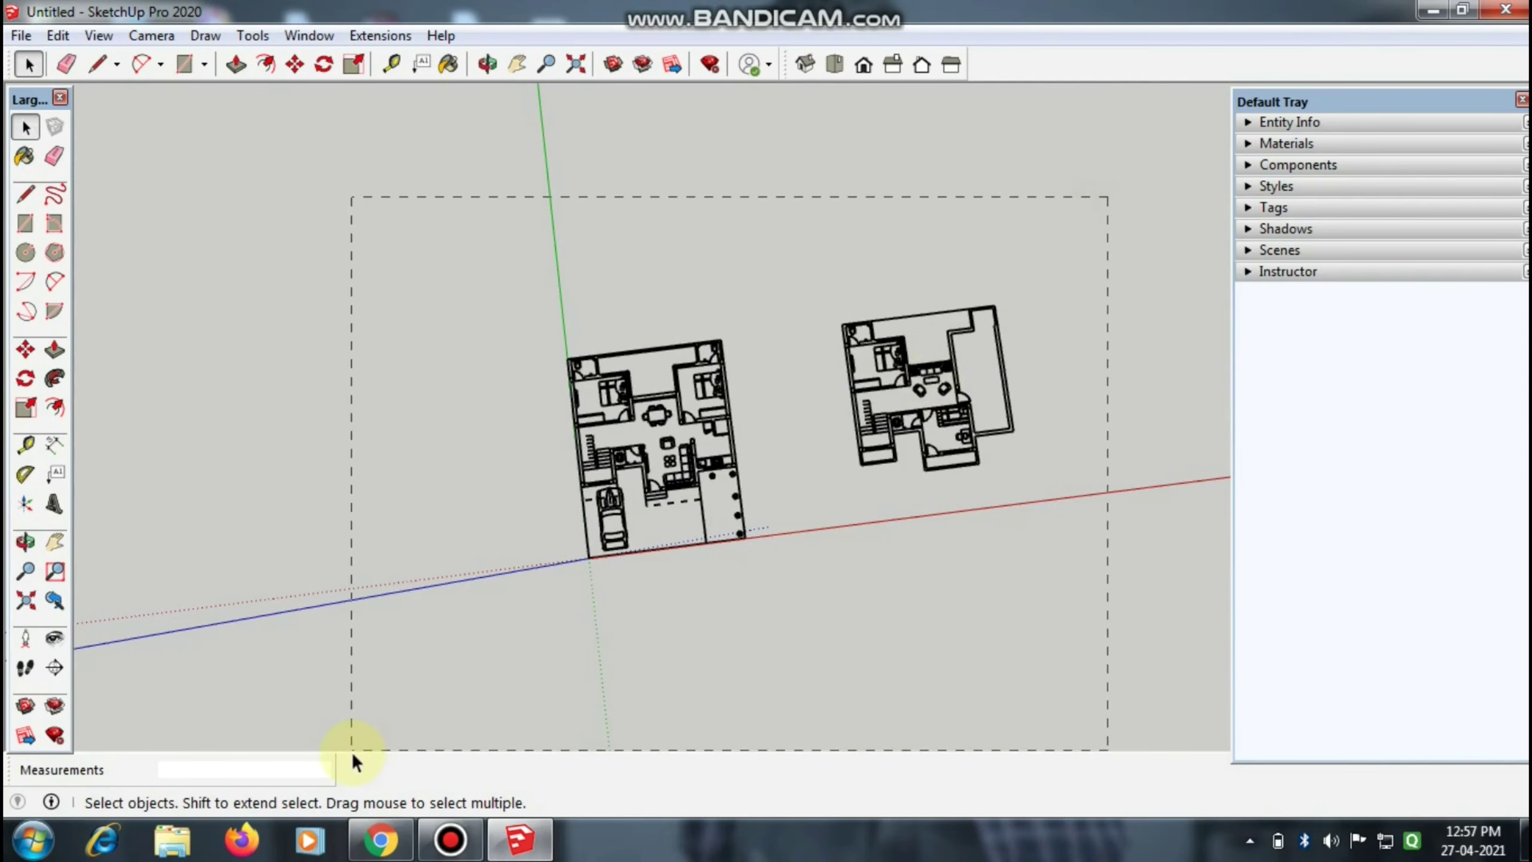
pyautogui.rightClick(714, 417)
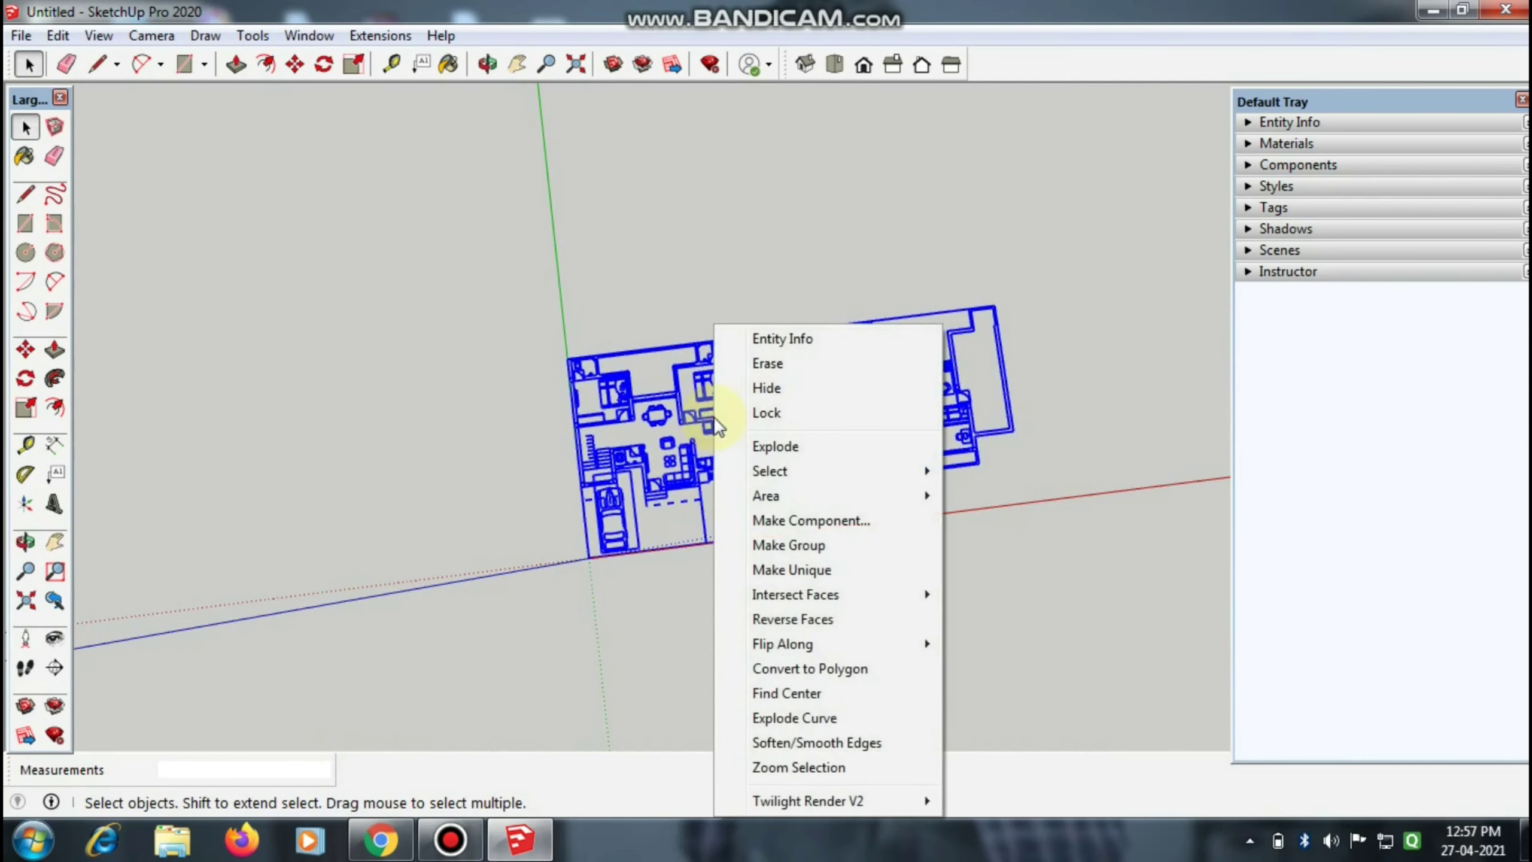
pyautogui.click(763, 559)
pyautogui.click(741, 653)
pyautogui.moveTo(741, 653)
pyautogui.mouseDown(button='middle')
pyautogui.moveTo(736, 693)
pyautogui.moveTo(871, 477)
pyautogui.mouseUp(button='middle')
pyautogui.click(1090, 258)
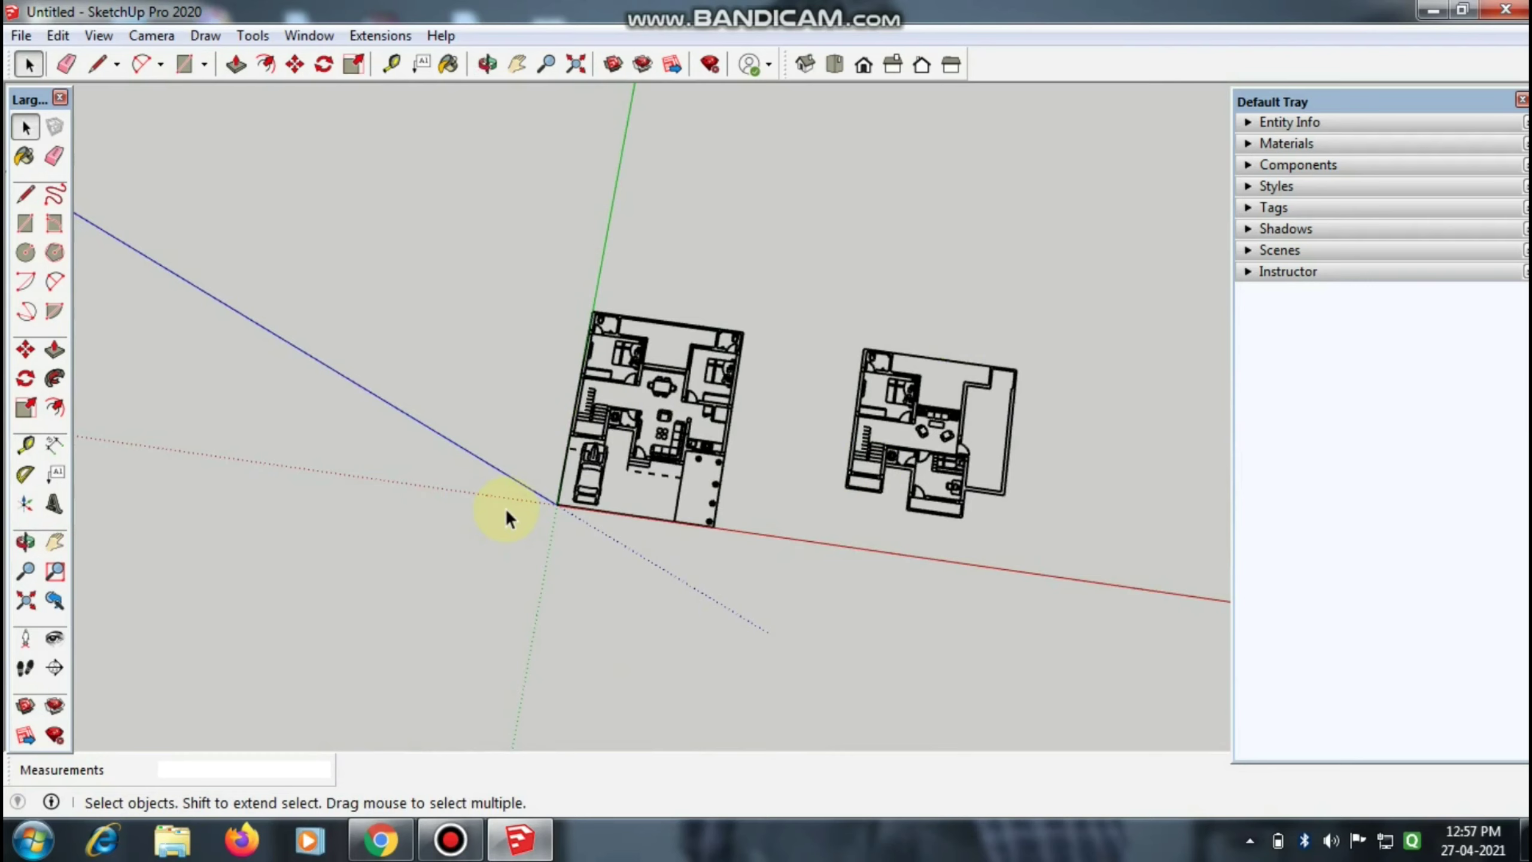
# With Tape Measure active, orbit square to the plans and zoom into the door opening near the car
pyautogui.click(35, 449)
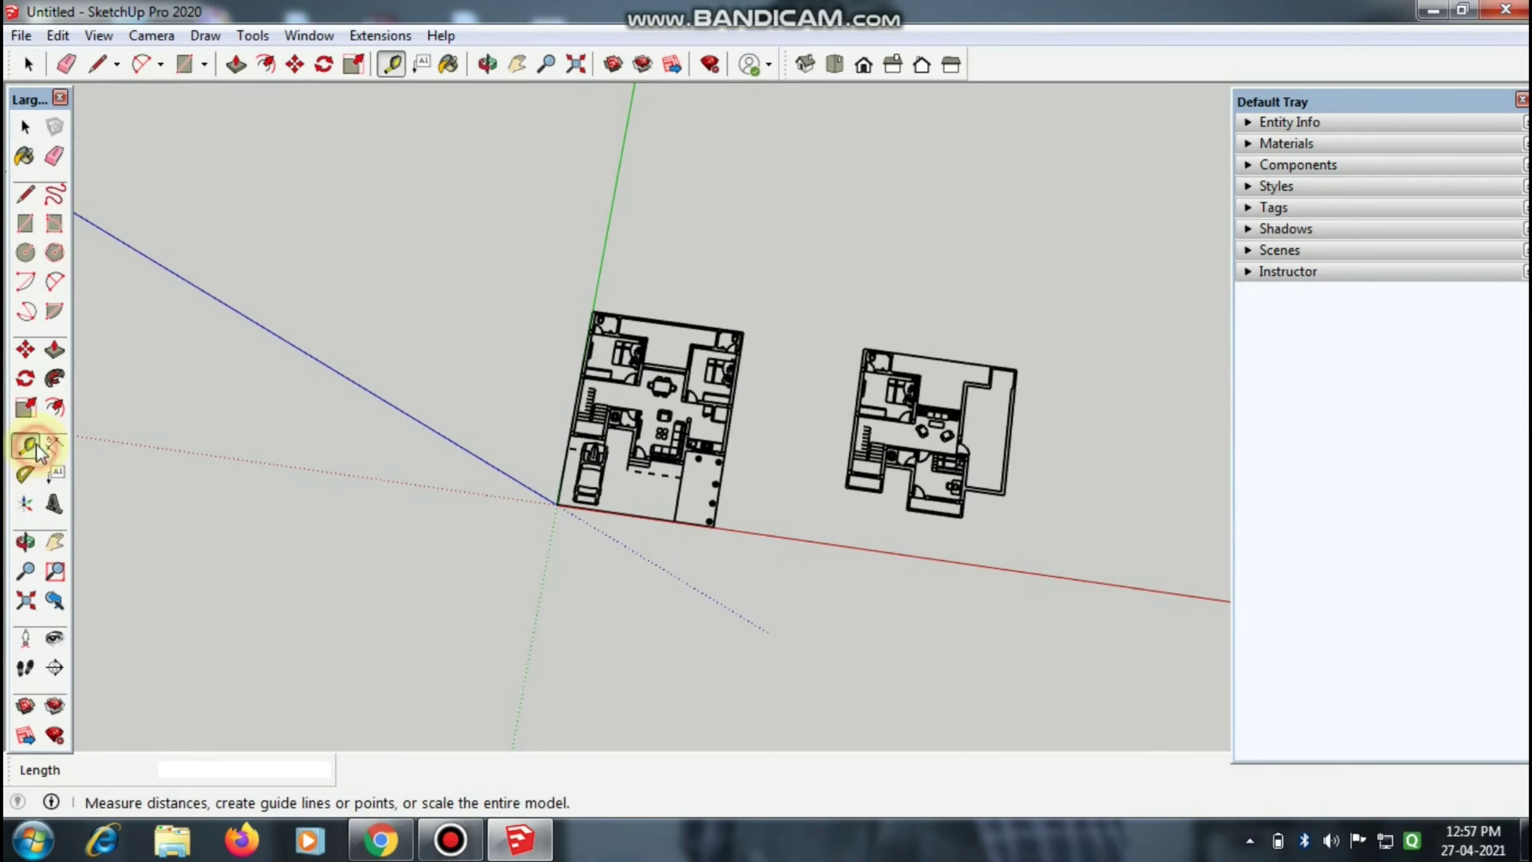
pyautogui.moveTo(564, 558); pyautogui.dragTo(669, 601, button='middle')
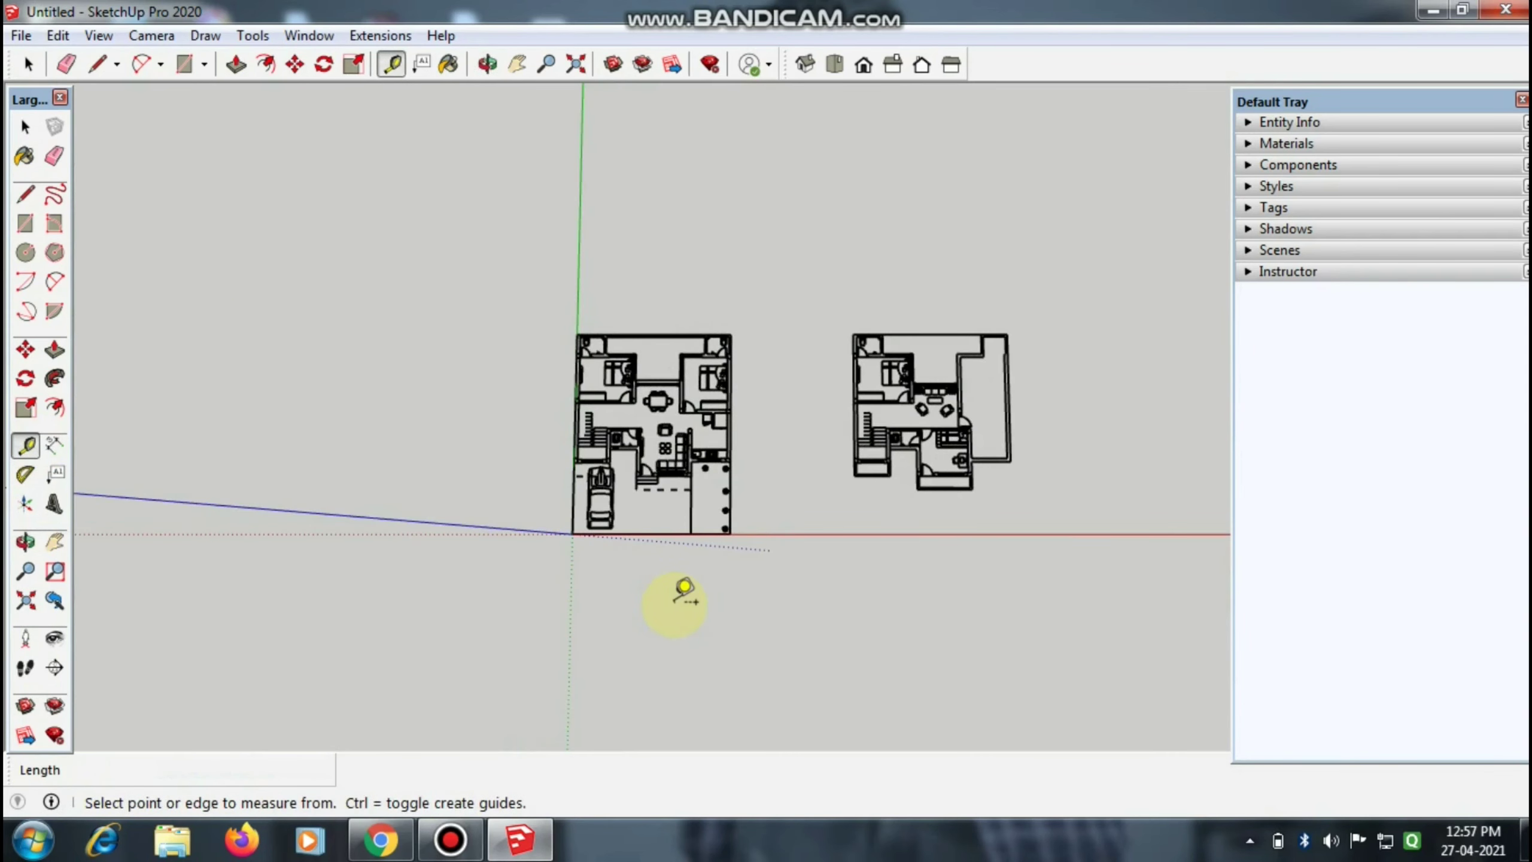
pyautogui.scroll(2, 632, 479)
pyautogui.scroll(2, 636, 483)
pyautogui.scroll(2, 639, 489)
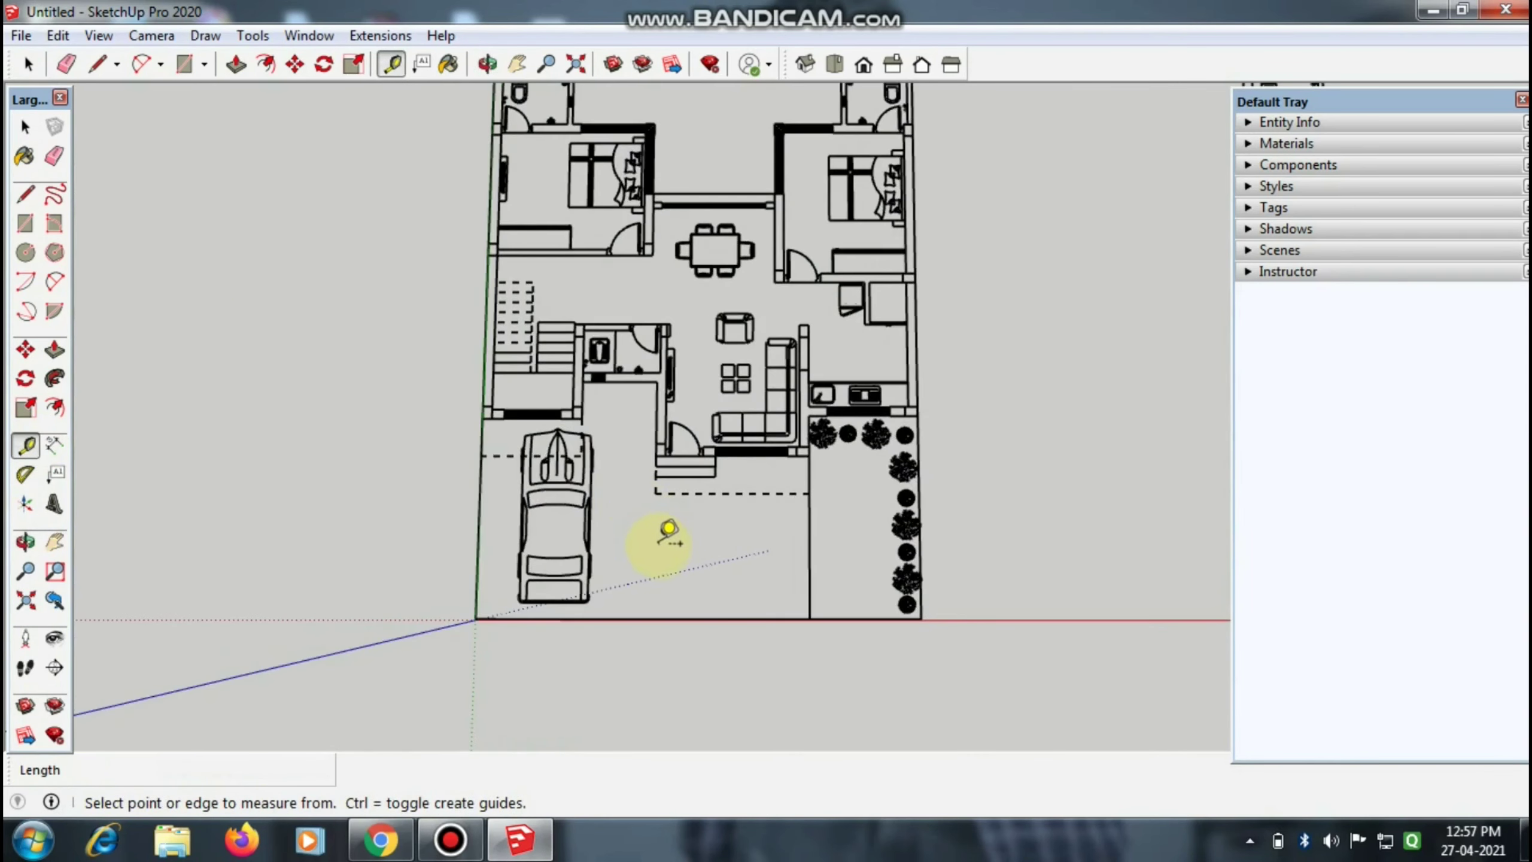
pyautogui.scroll(1, 668, 531)
pyautogui.scroll(1, 669, 531)
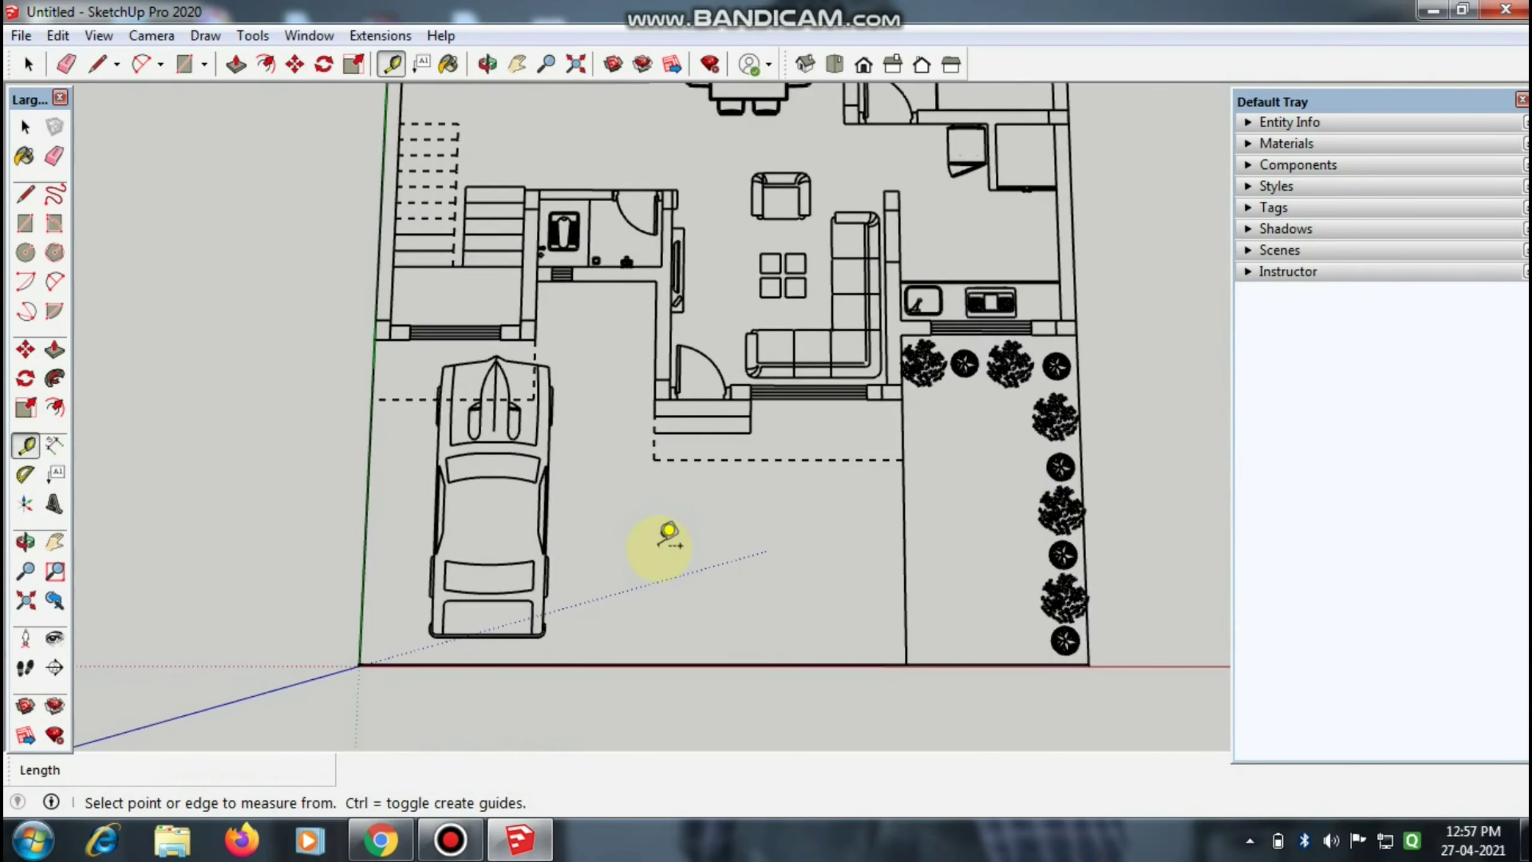
pyautogui.scroll(1, 649, 342)
pyautogui.scroll(1, 684, 500)
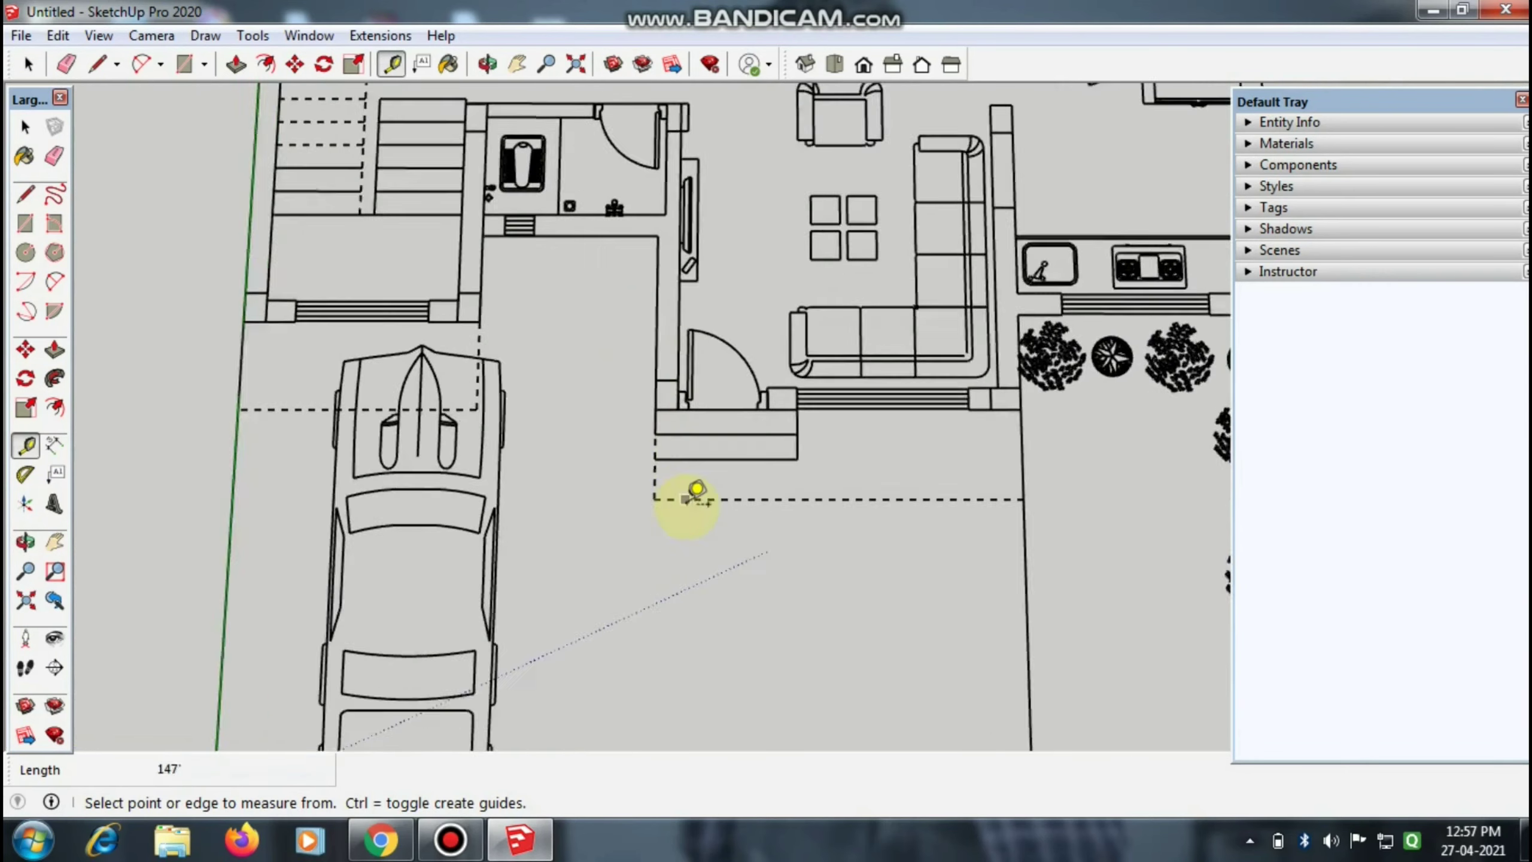
pyautogui.scroll(2, 687, 375)
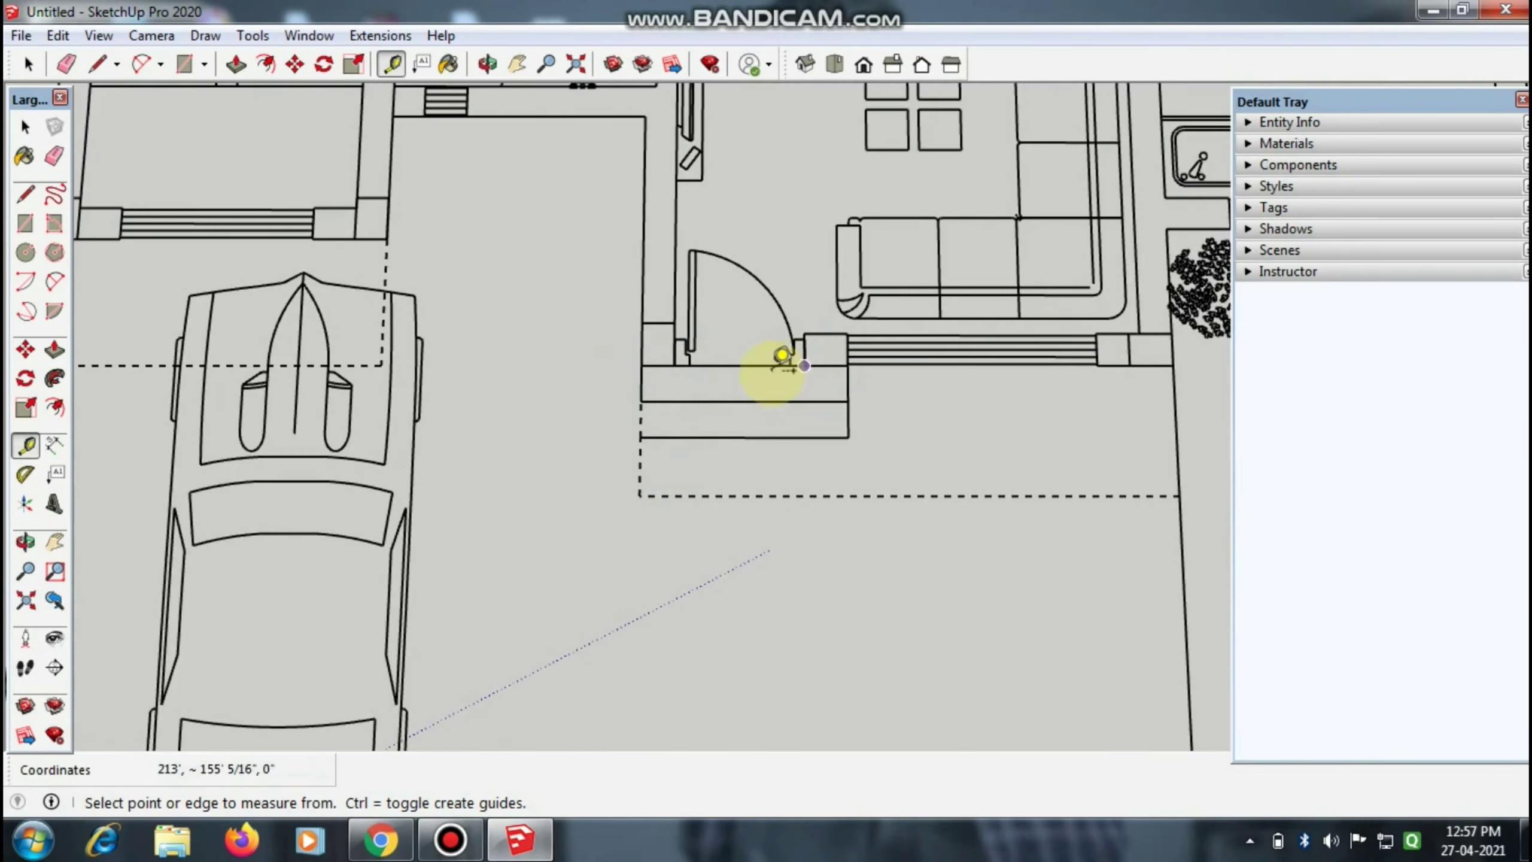
pyautogui.scroll(1, 751, 384)
pyautogui.scroll(1, 733, 373)
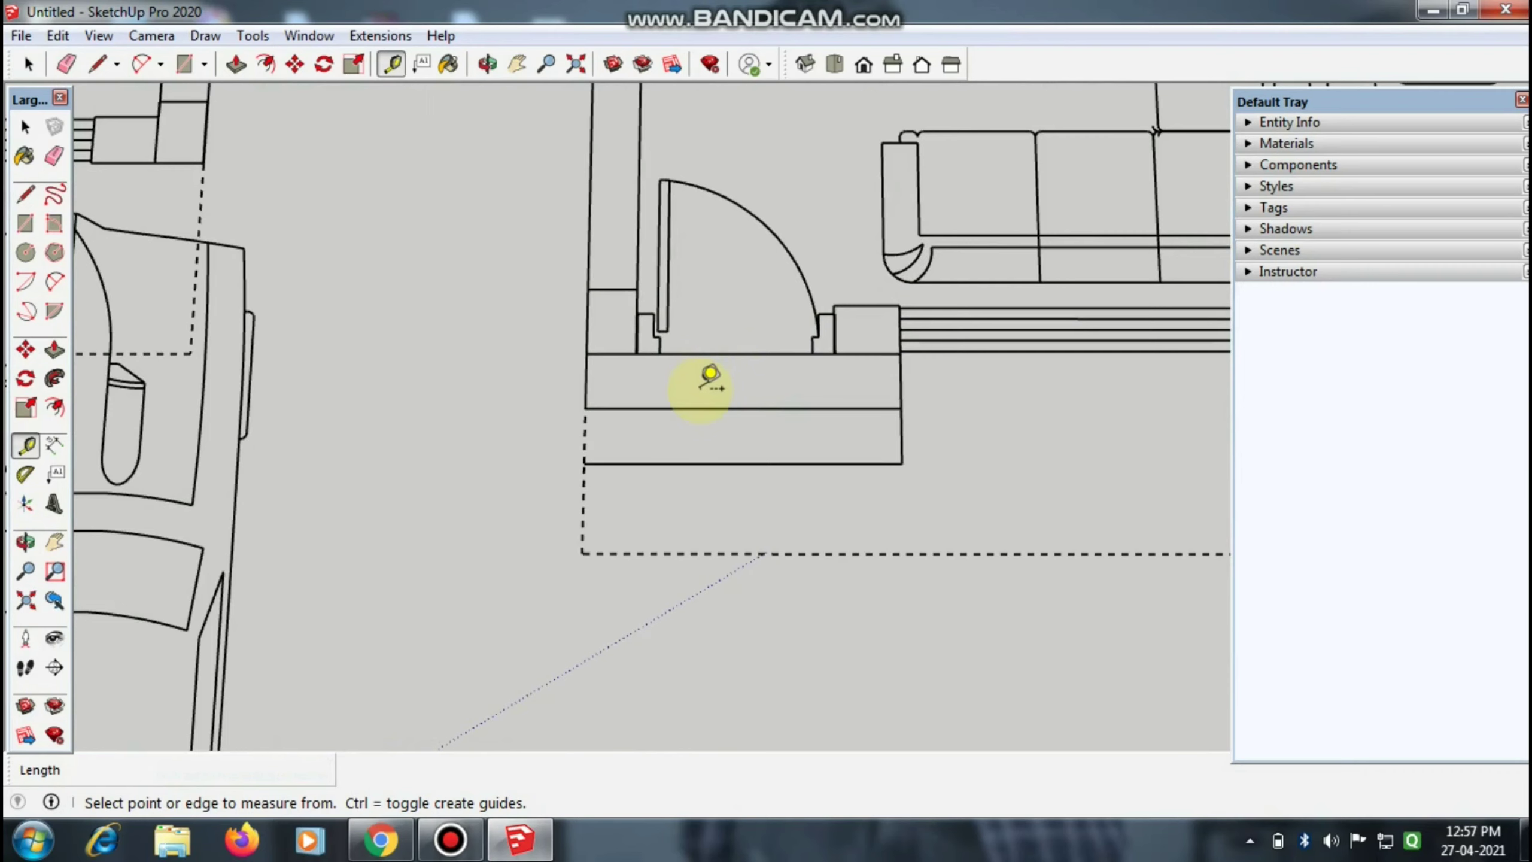
pyautogui.scroll(-2, 746, 297)
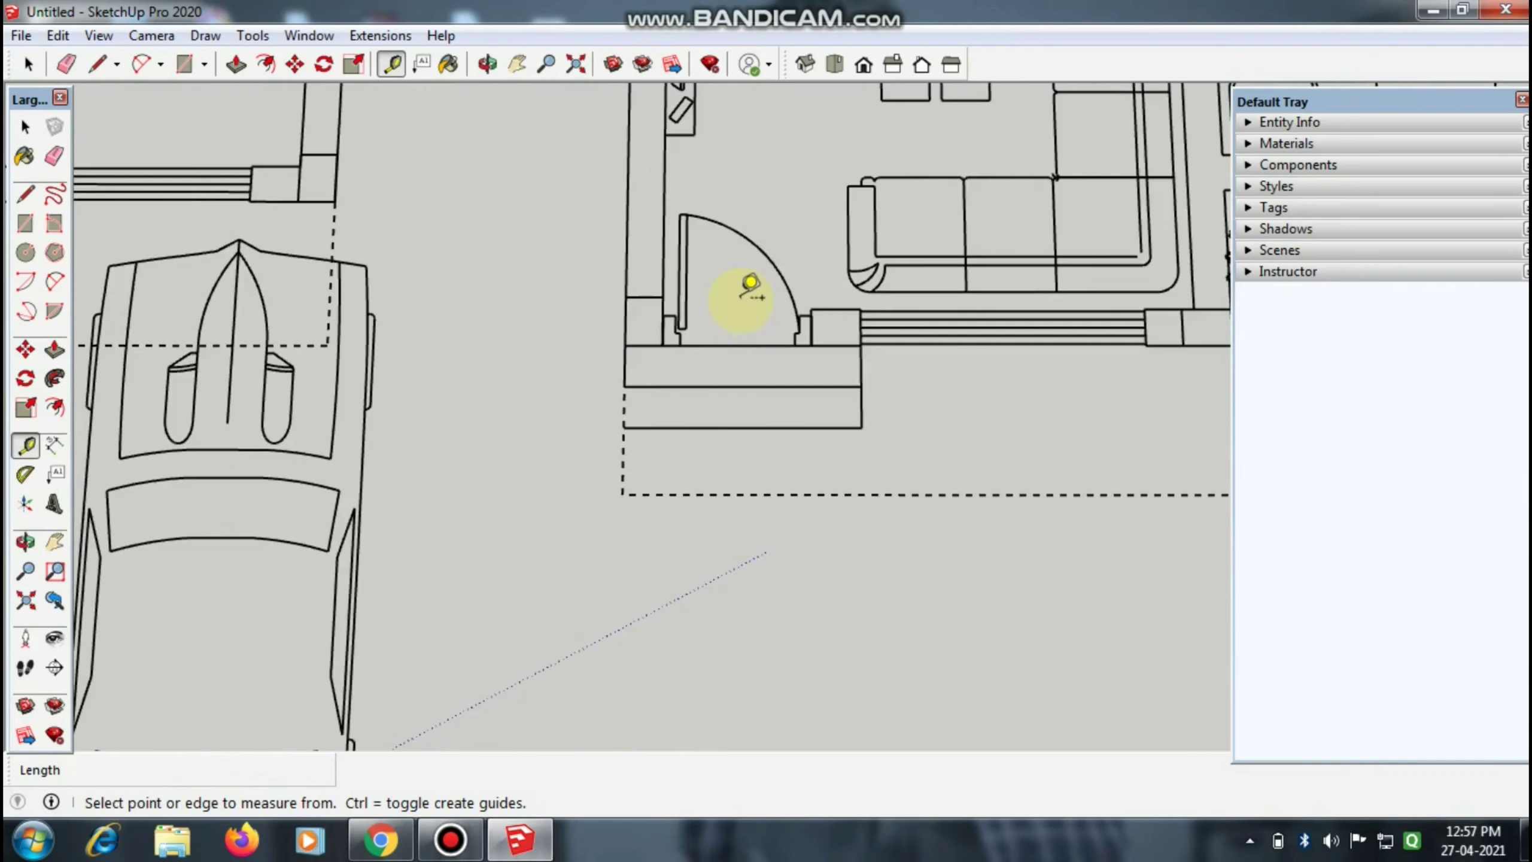
pyautogui.scroll(-2, 766, 137)
pyautogui.scroll(-1, 766, 137)
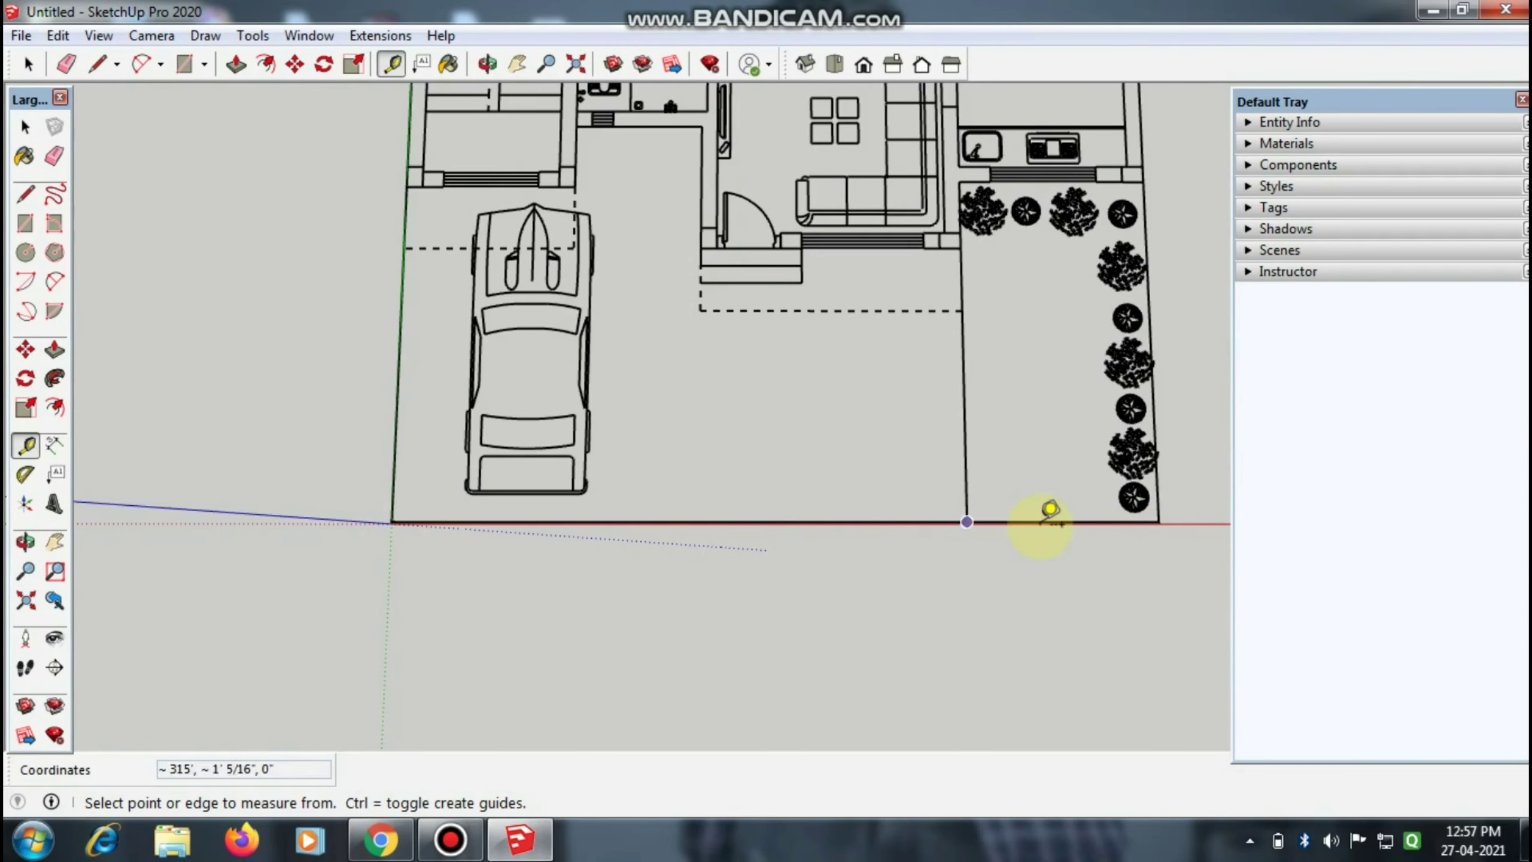
pyautogui.scroll(1, 701, 728)
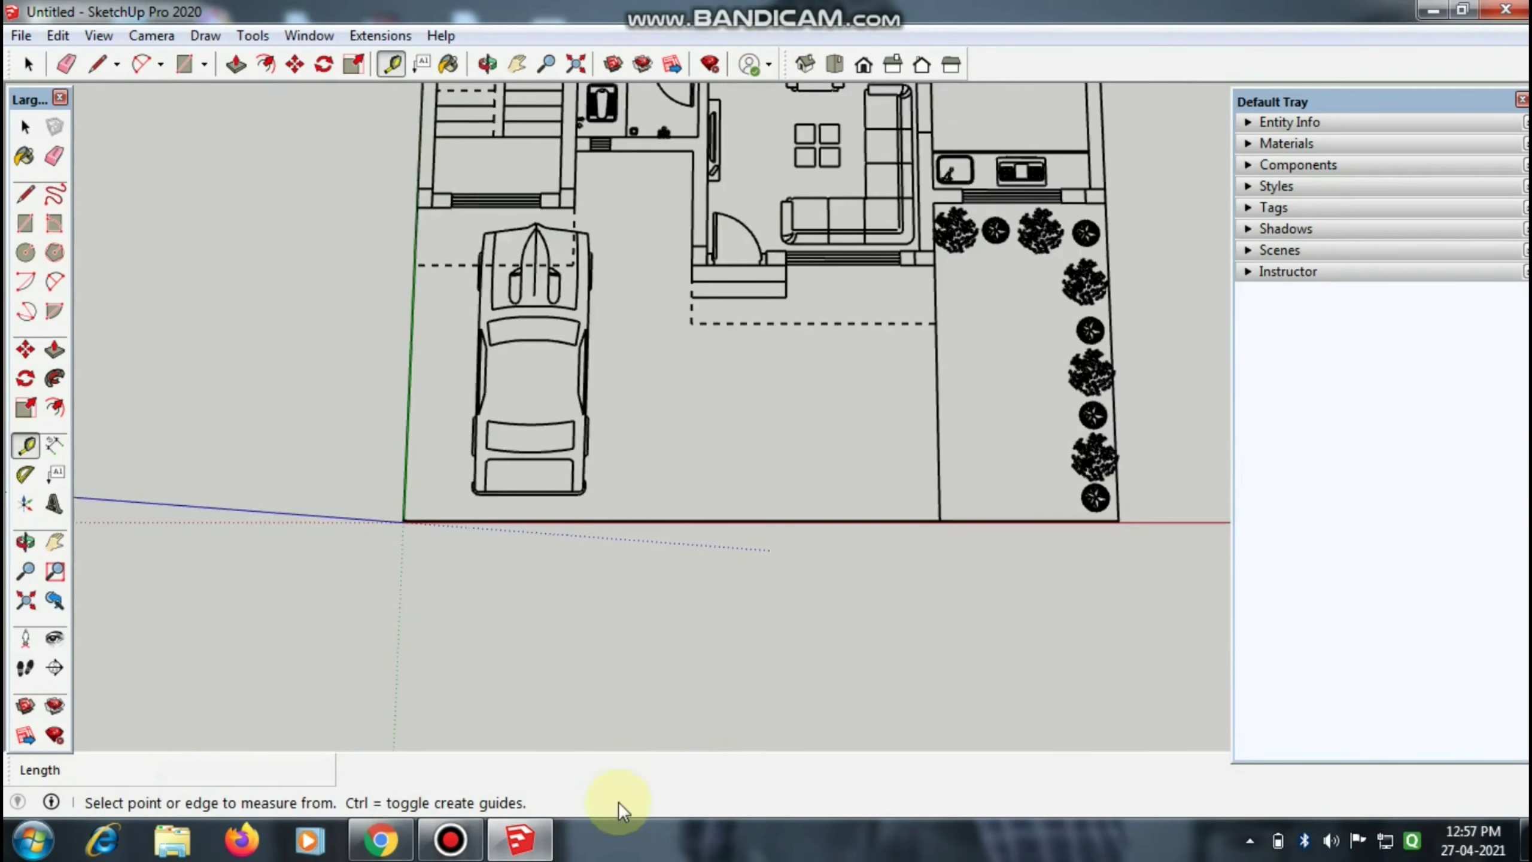
pyautogui.scroll(2, 718, 213)
pyautogui.scroll(1, 711, 246)
pyautogui.scroll(2, 676, 504)
pyautogui.scroll(2, 676, 503)
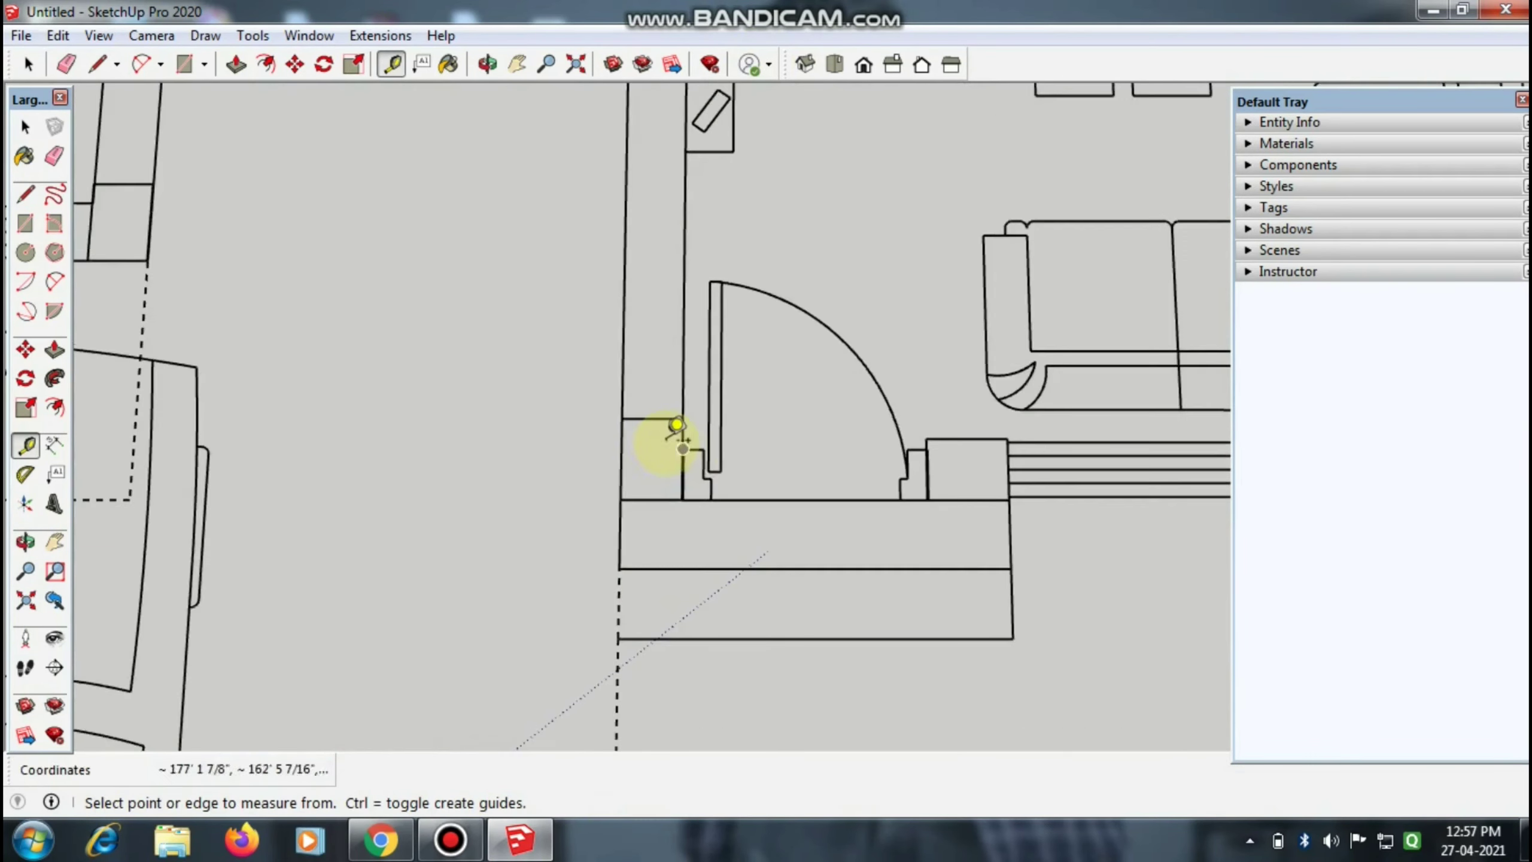
pyautogui.scroll(2, 671, 447)
pyautogui.scroll(1, 681, 531)
pyautogui.scroll(1, 680, 528)
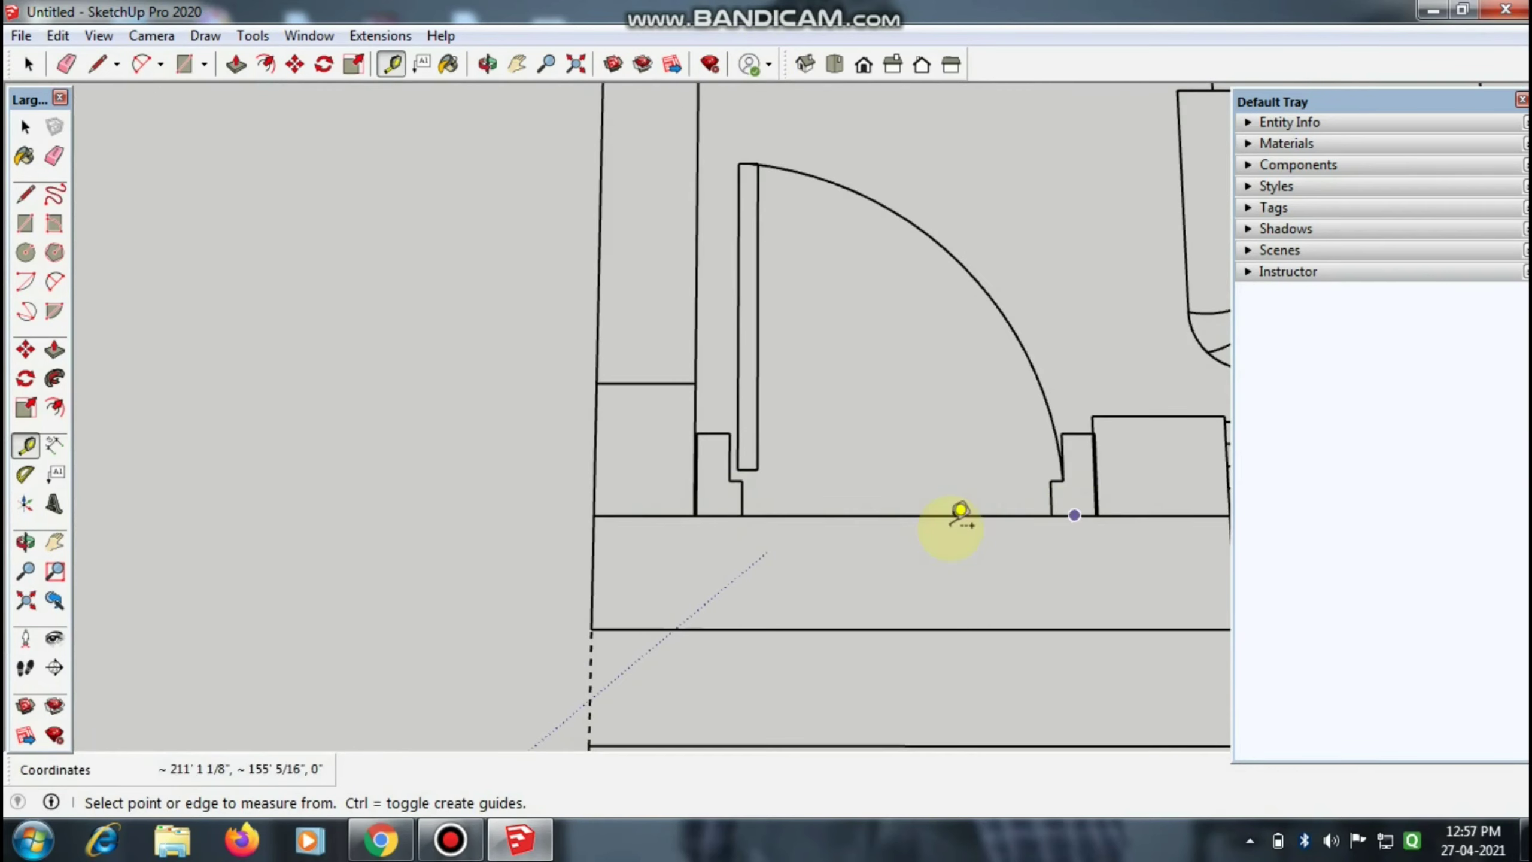
pyautogui.scroll(1, 678, 513)
pyautogui.scroll(1, 705, 513)
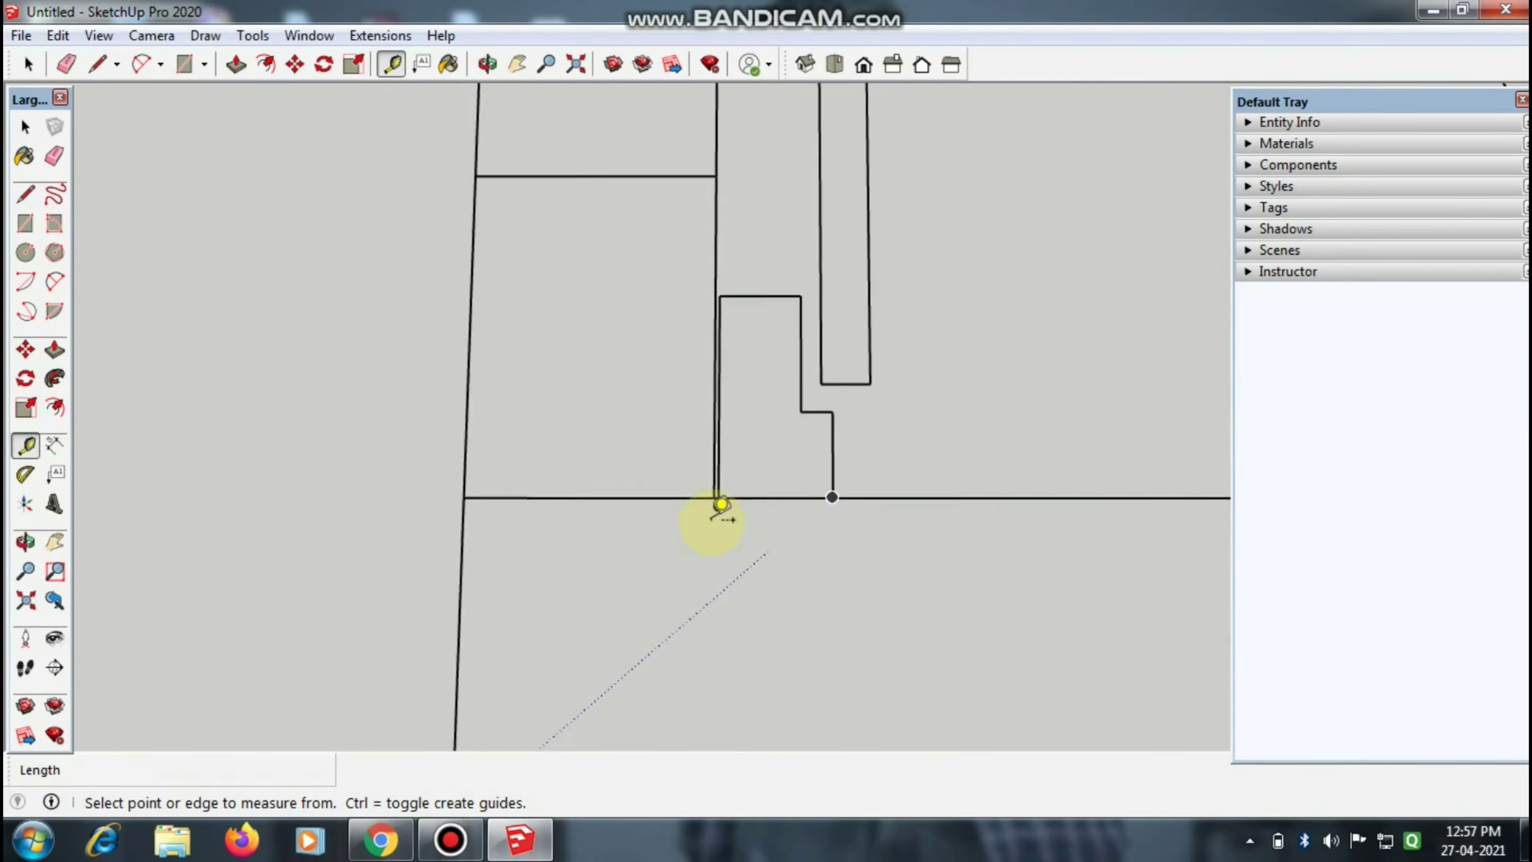
pyautogui.scroll(1, 714, 492)
pyautogui.scroll(1, 723, 465)
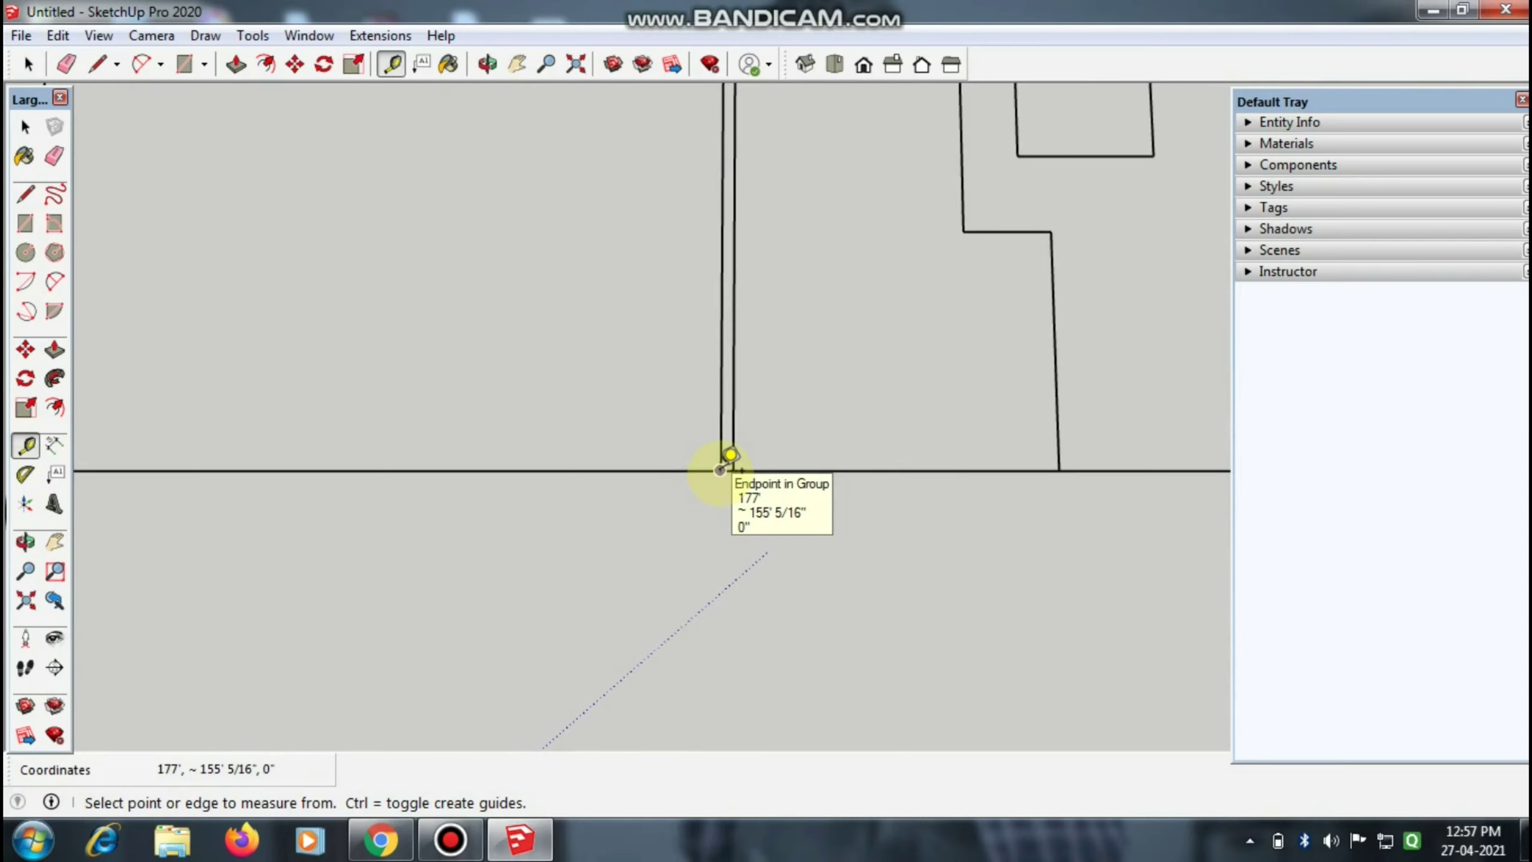
# Start measuring at one door-opening corner and hover the opposite corner, reading about 36' 1 7/8"
pyautogui.click(721, 470)
pyautogui.scroll(-2, 335, 341)
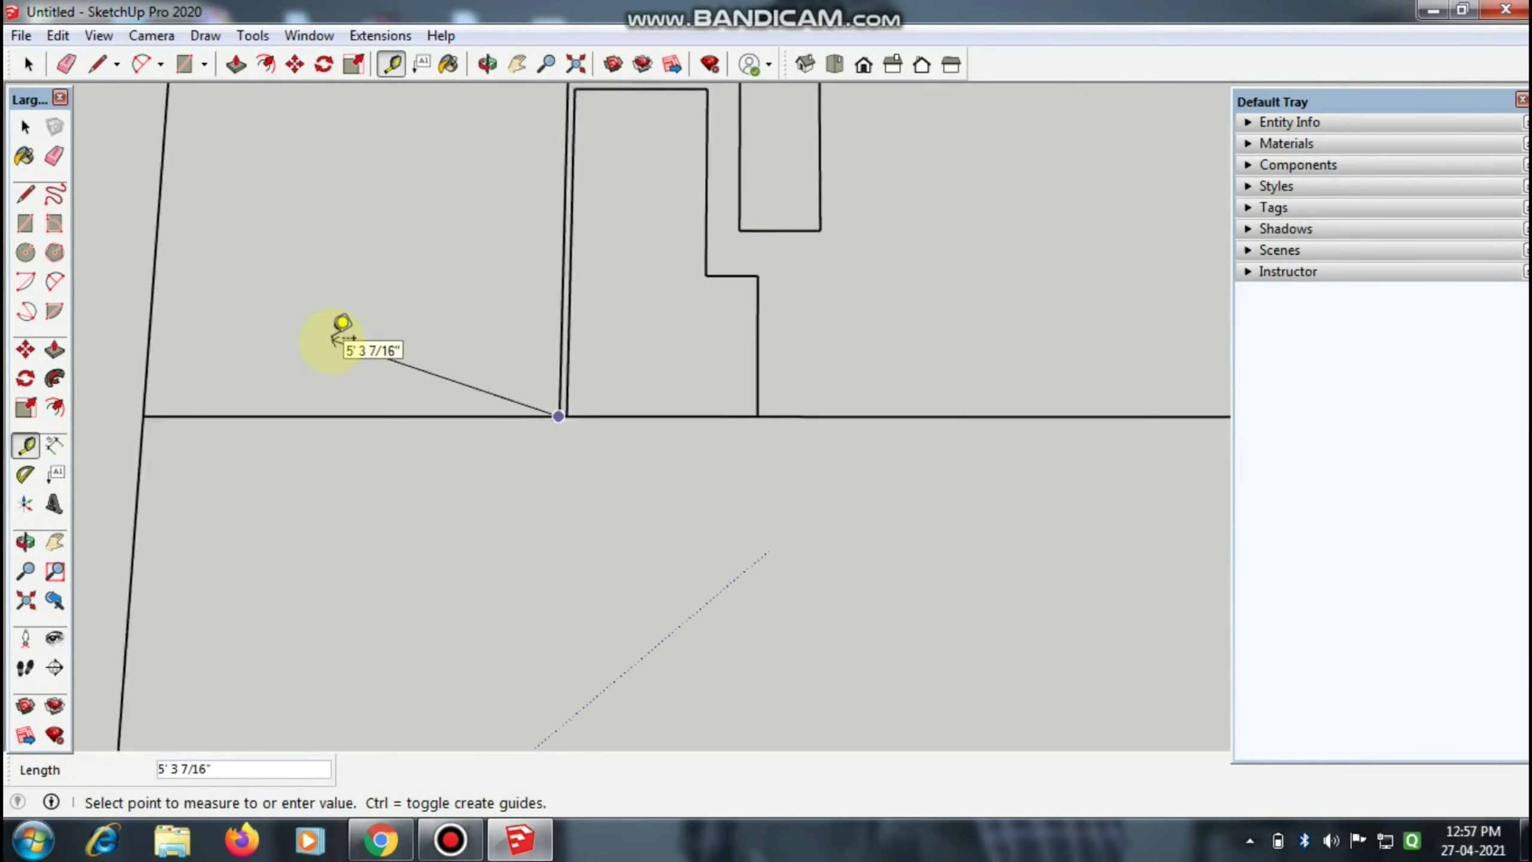
pyautogui.scroll(-2, 335, 342)
pyautogui.scroll(-2, 341, 330)
pyautogui.scroll(1, 1004, 350)
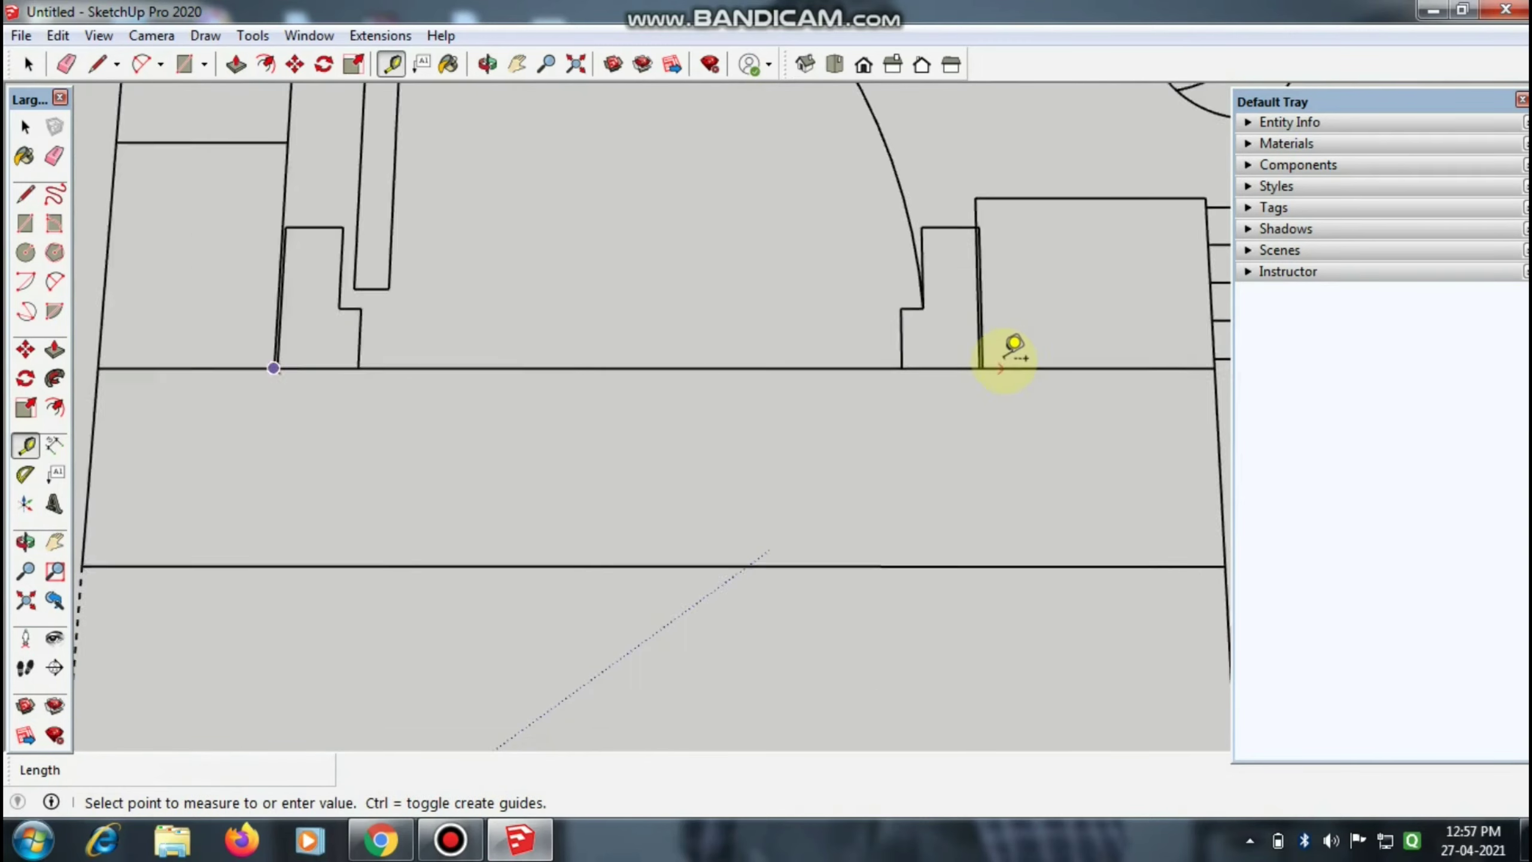
pyautogui.scroll(2, 999, 352)
pyautogui.scroll(1, 971, 369)
pyautogui.scroll(1, 972, 369)
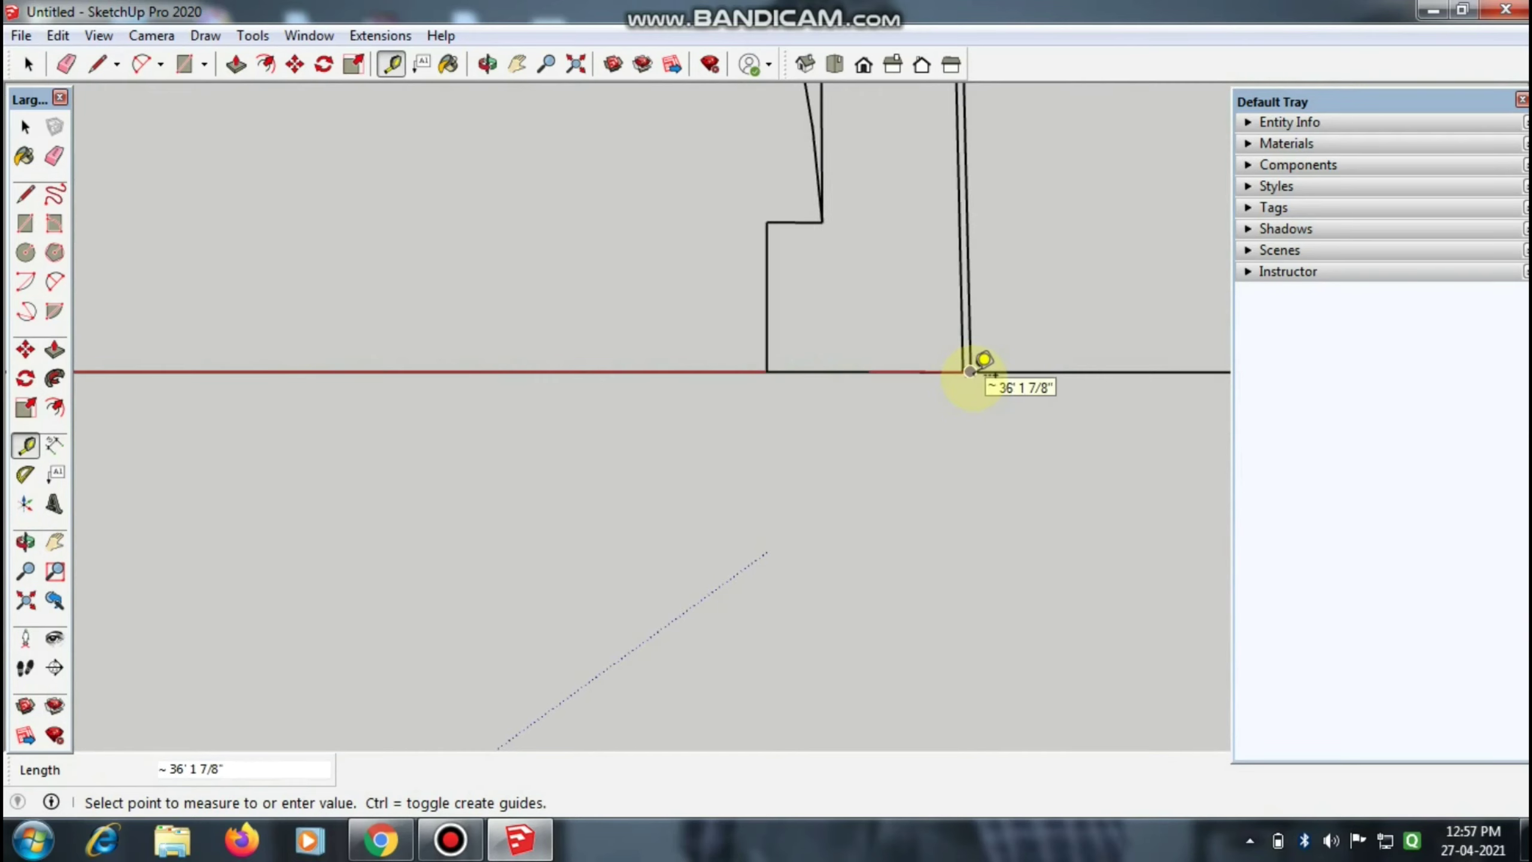
pyautogui.scroll(1, 970, 369)
pyautogui.scroll(2, 970, 369)
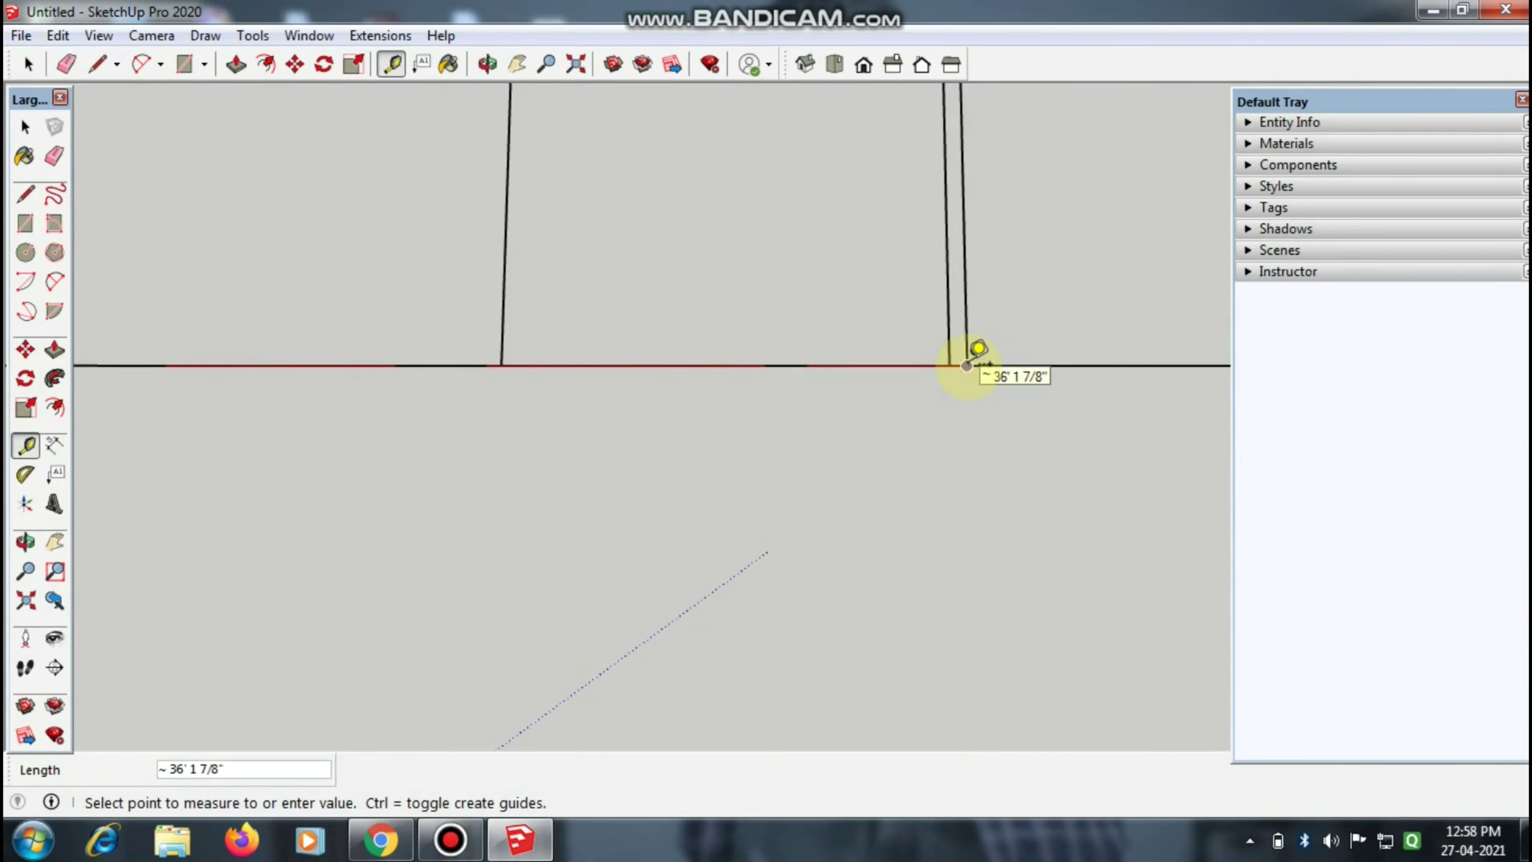
pyautogui.scroll(1, 967, 365)
pyautogui.scroll(2, 967, 366)
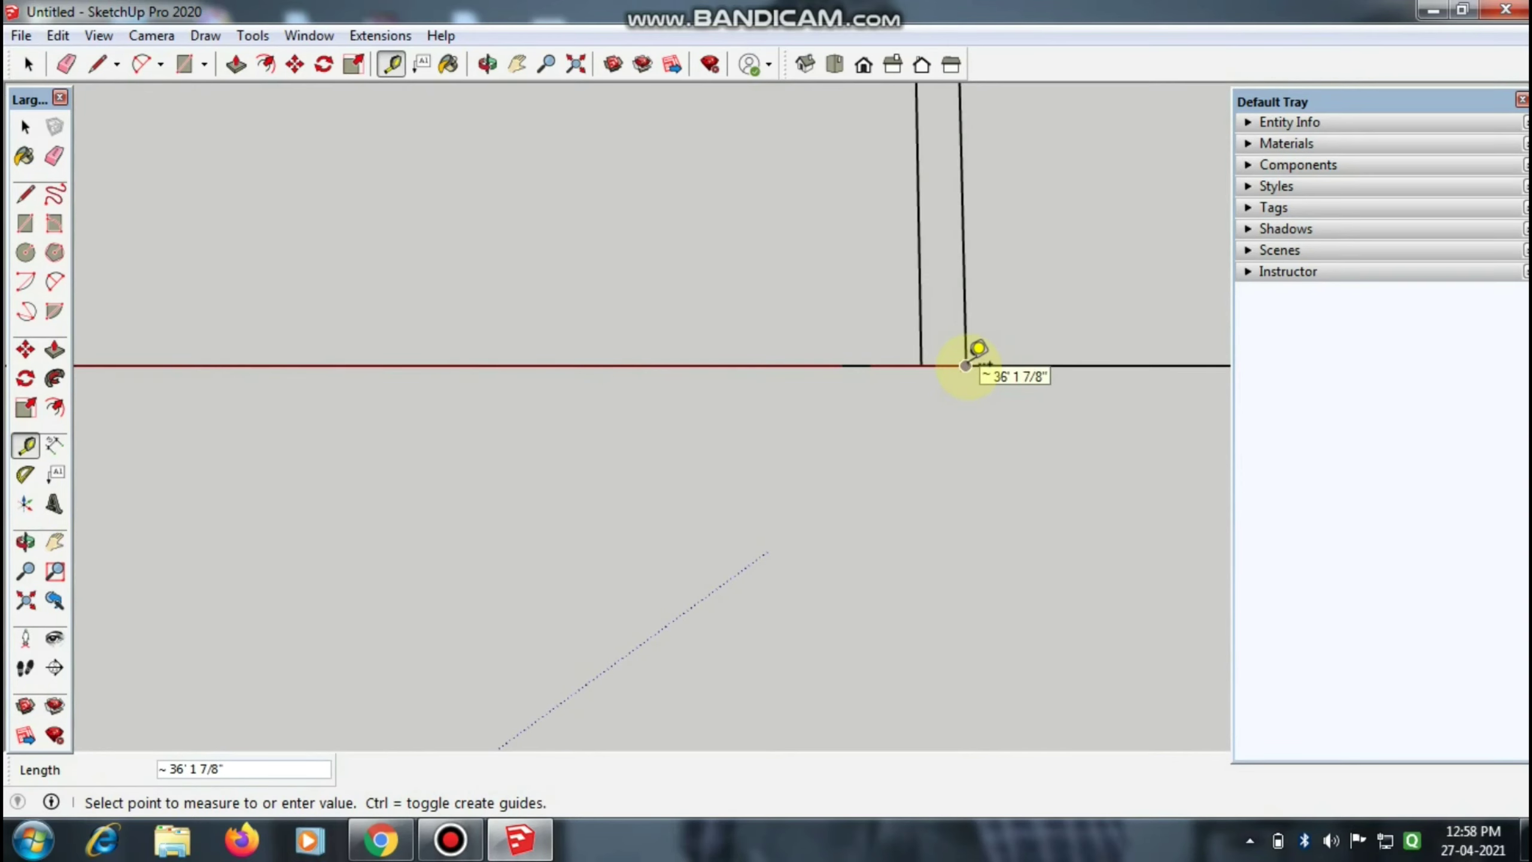
pyautogui.scroll(-2, 967, 365)
pyautogui.scroll(-2, 967, 366)
pyautogui.scroll(1, 968, 366)
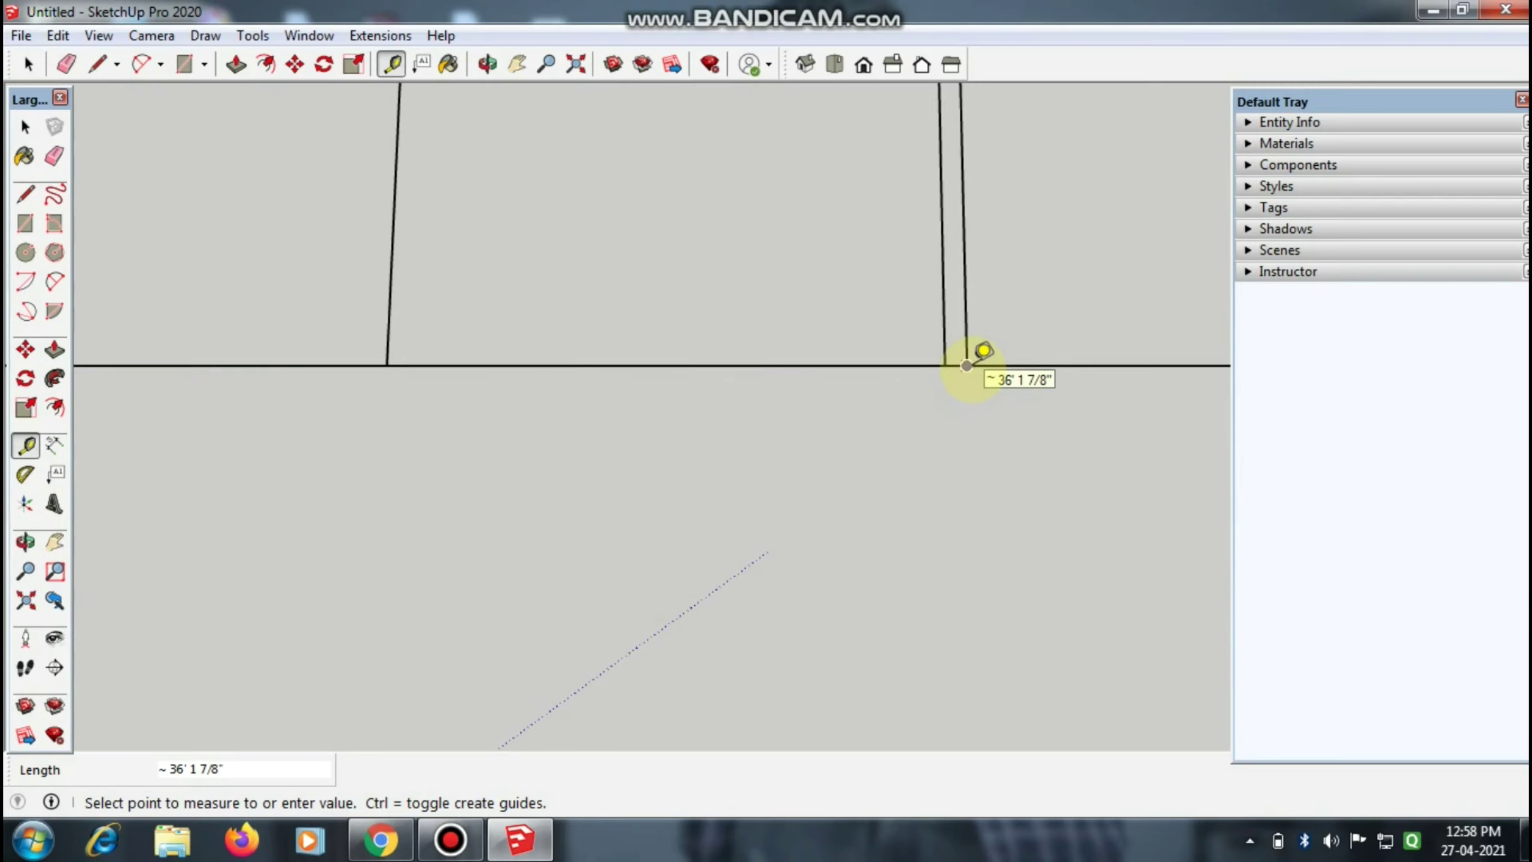
# Finish the door measurement, enter 3' as its true length, and confirm resizing the model
pyautogui.click(967, 365)
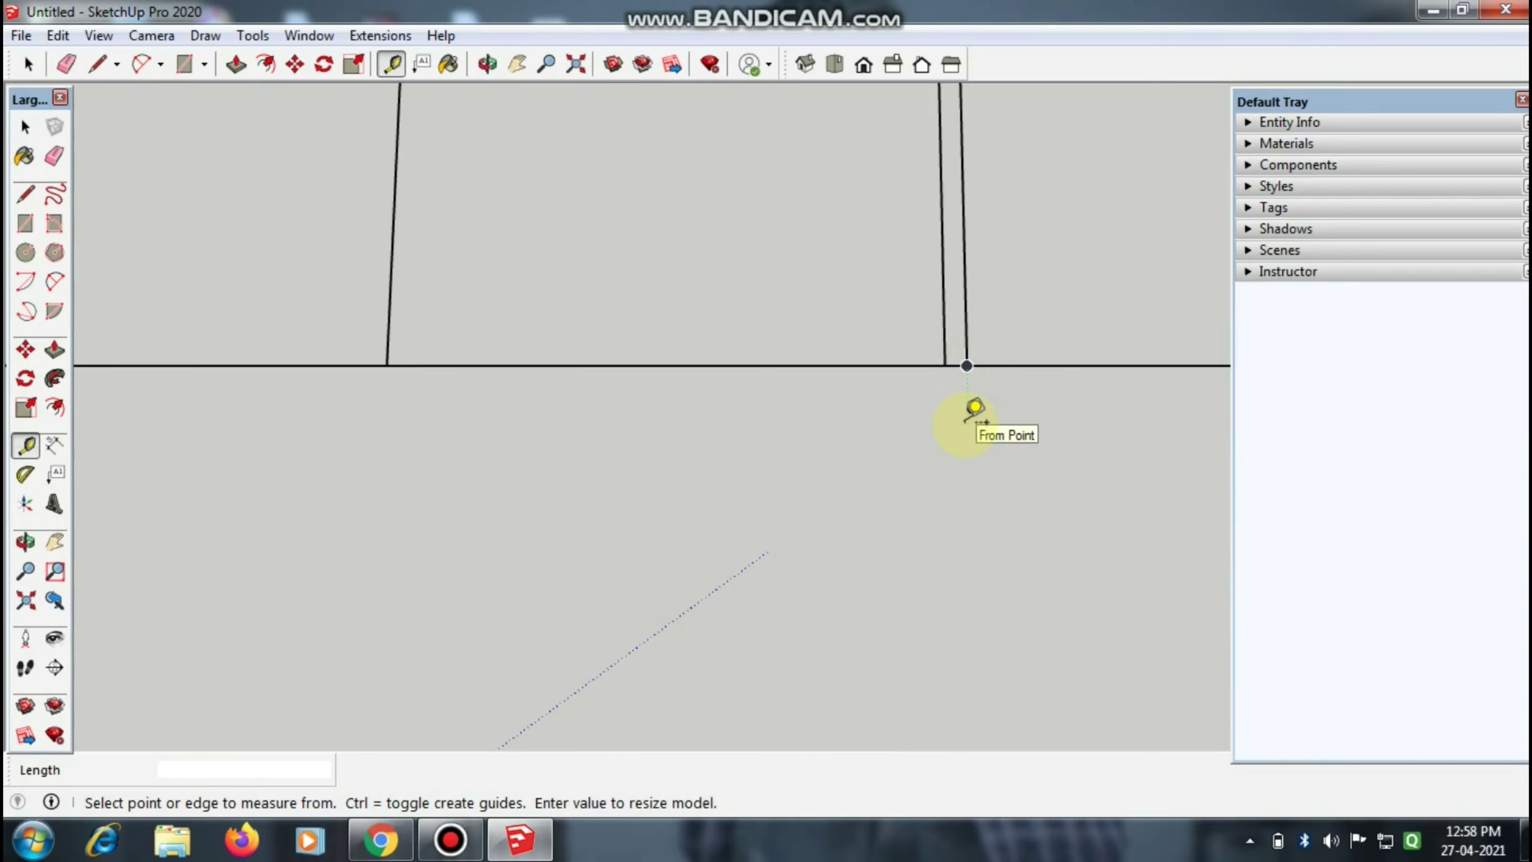
pyautogui.write('3')
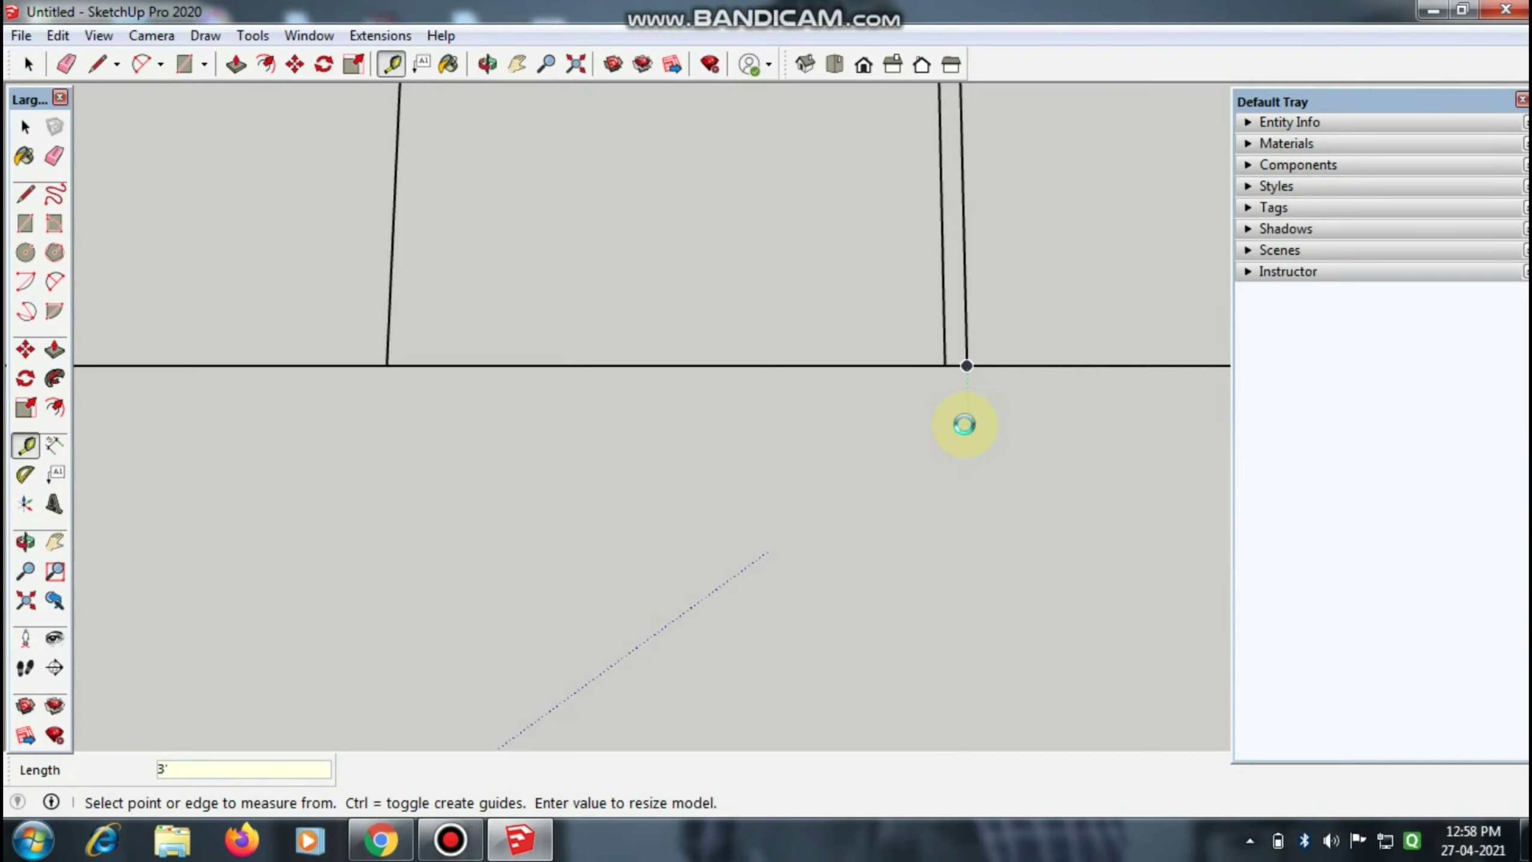
pyautogui.press('Return')
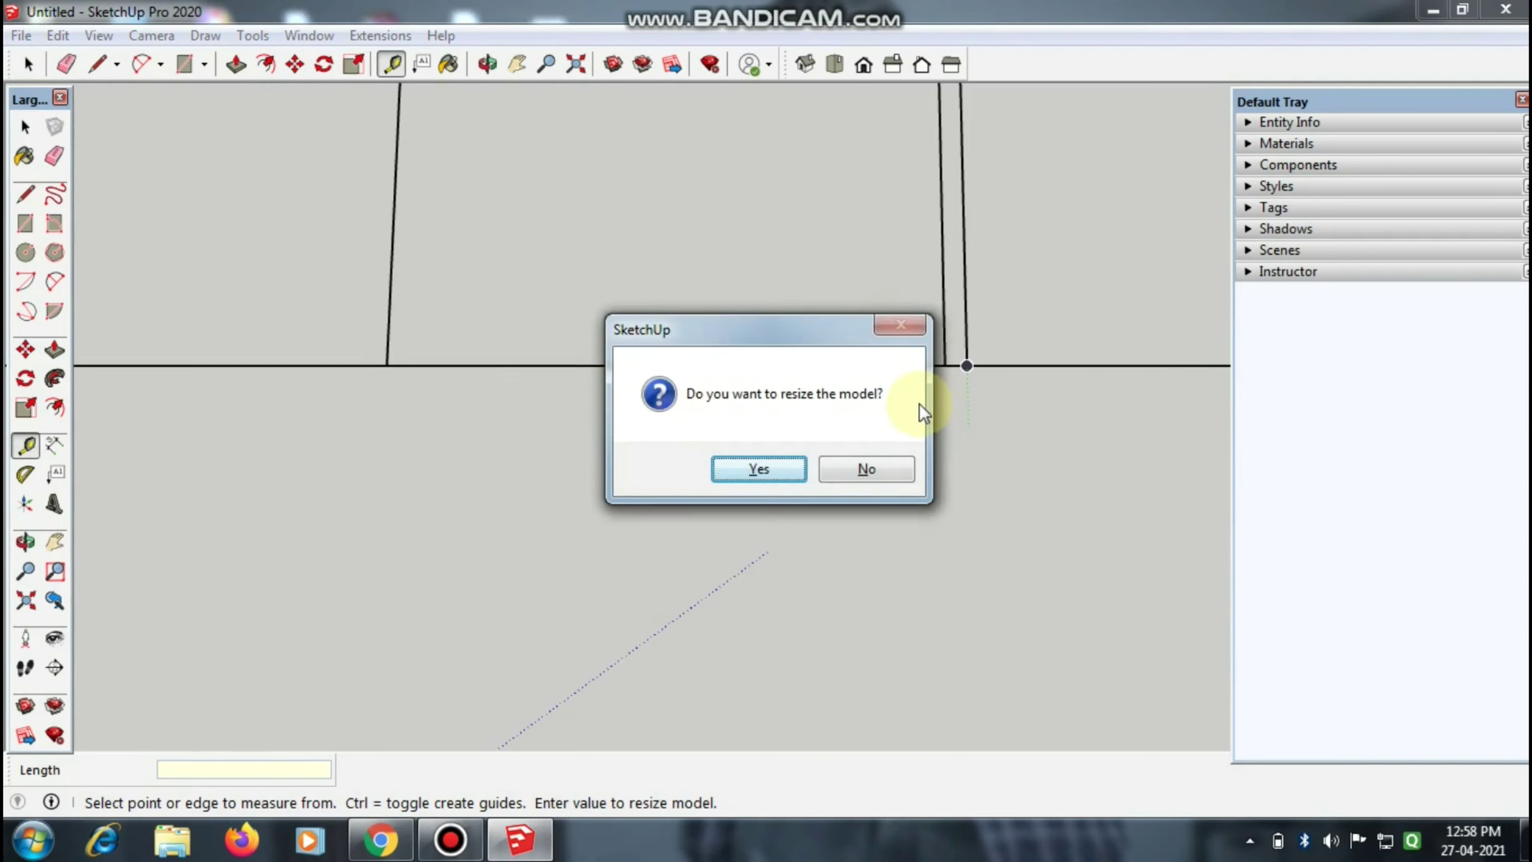
pyautogui.click(761, 472)
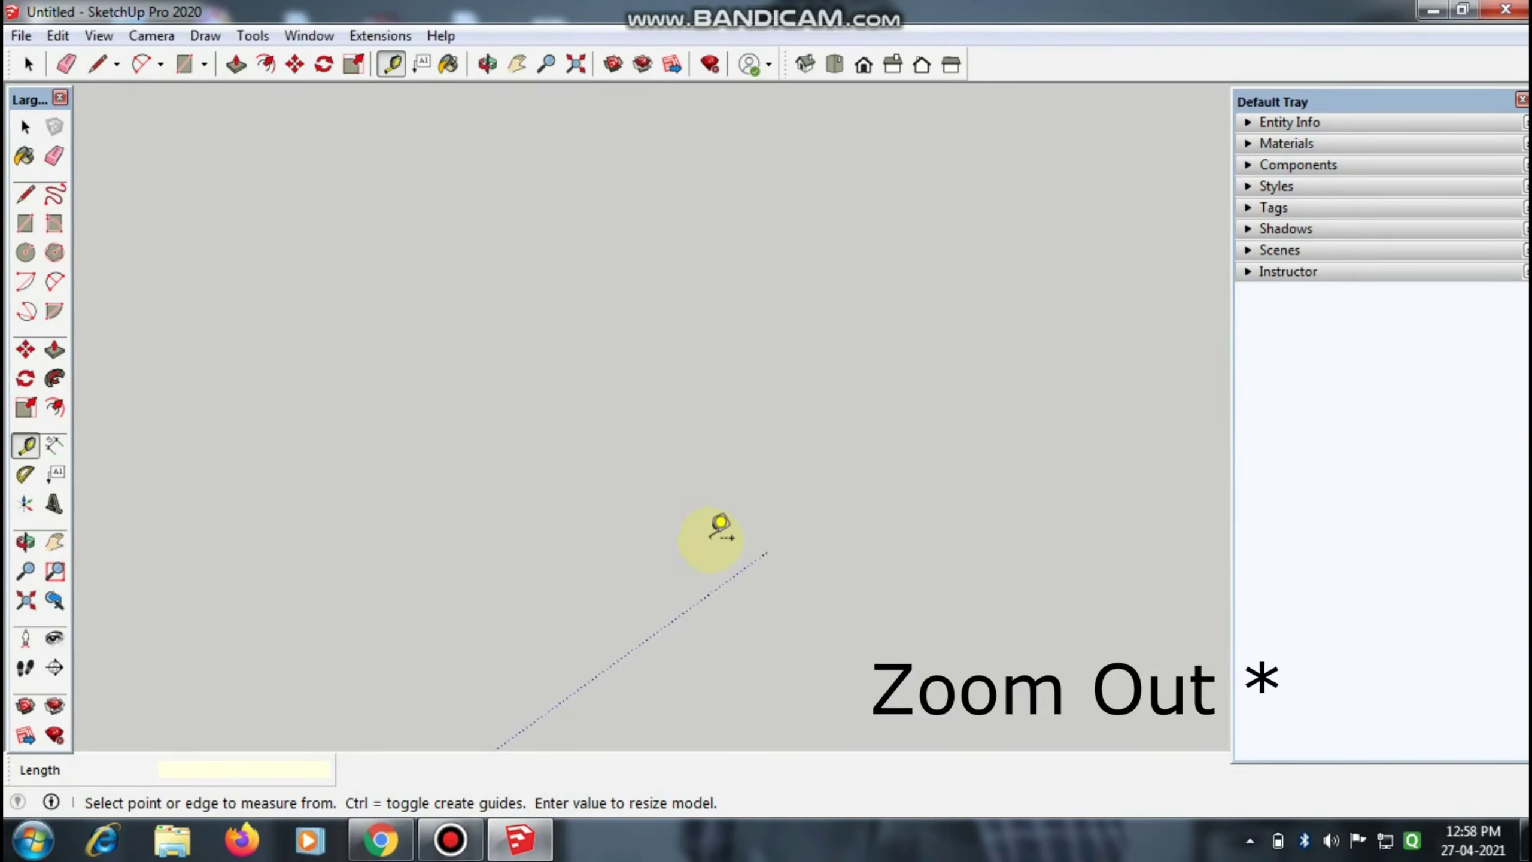
pyautogui.scroll(-1, 846, 345)
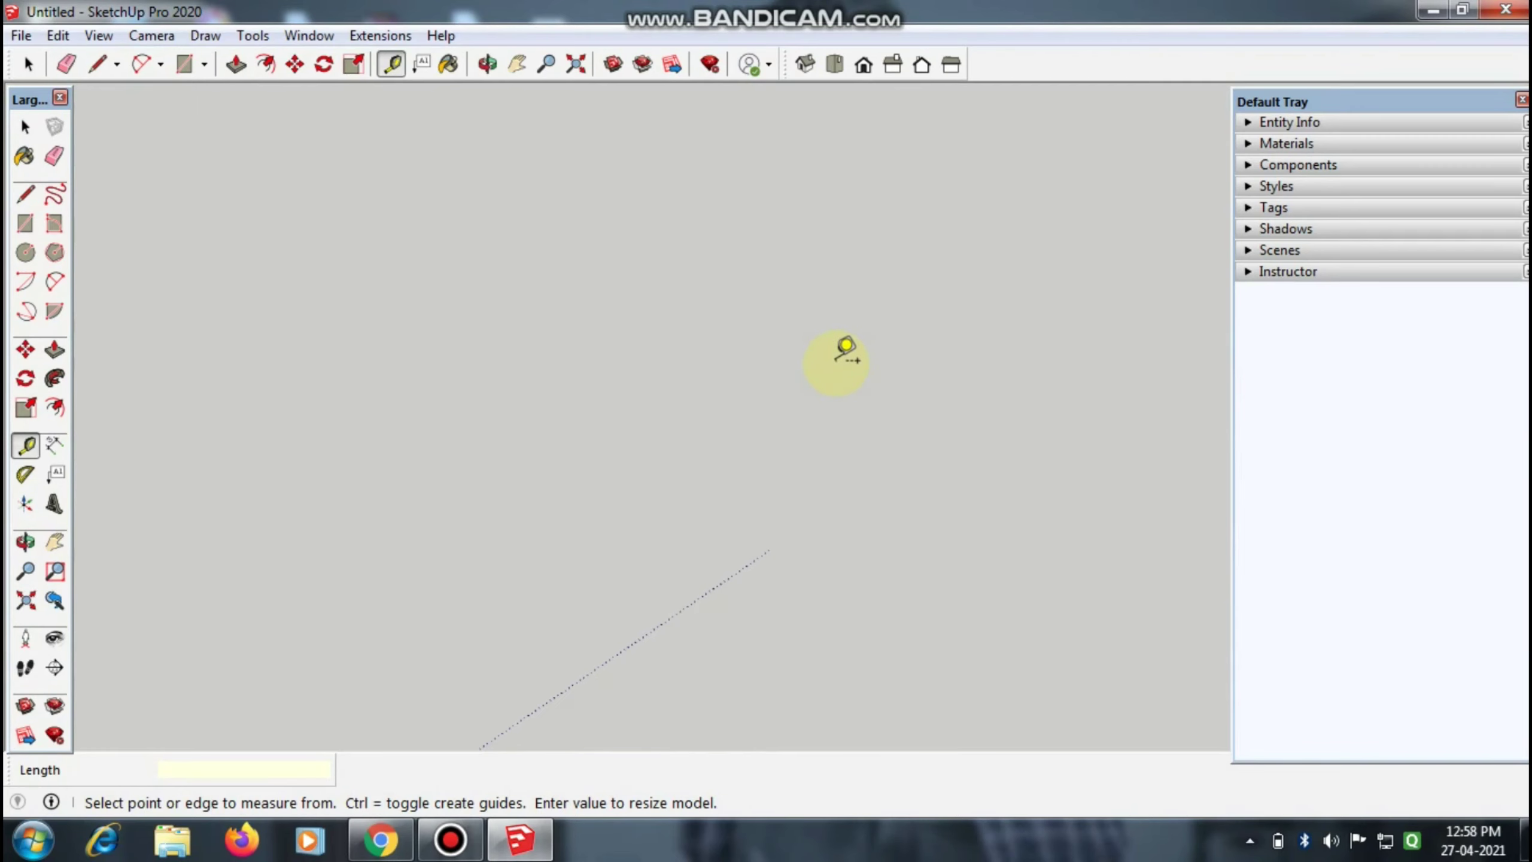
pyautogui.scroll(-3, 846, 345)
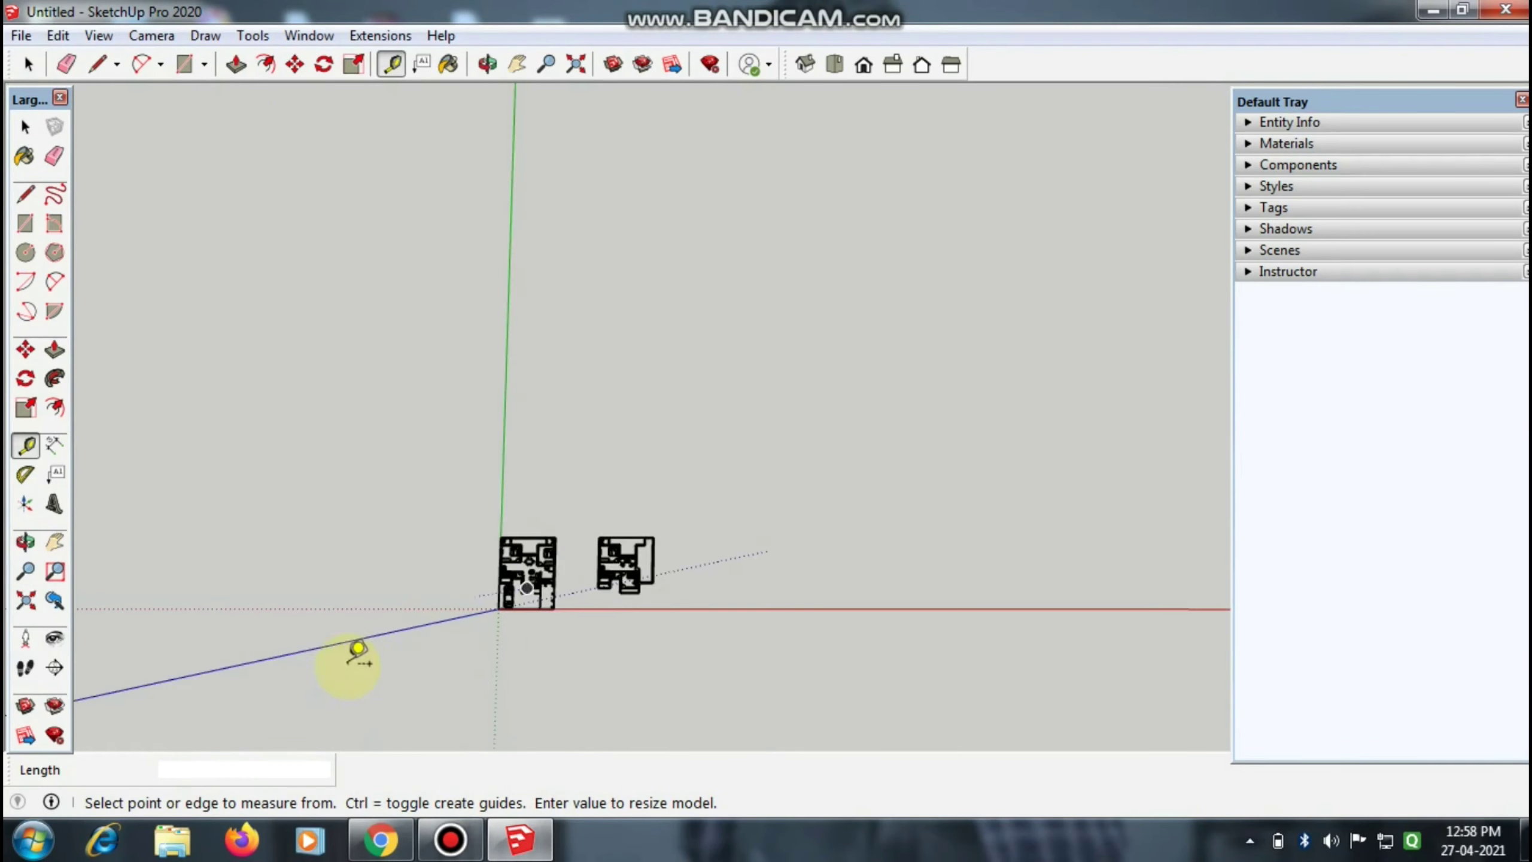
pyautogui.scroll(2, 503, 588)
pyautogui.scroll(4, 526, 621)
pyautogui.scroll(1, 447, 602)
pyautogui.scroll(2, 455, 603)
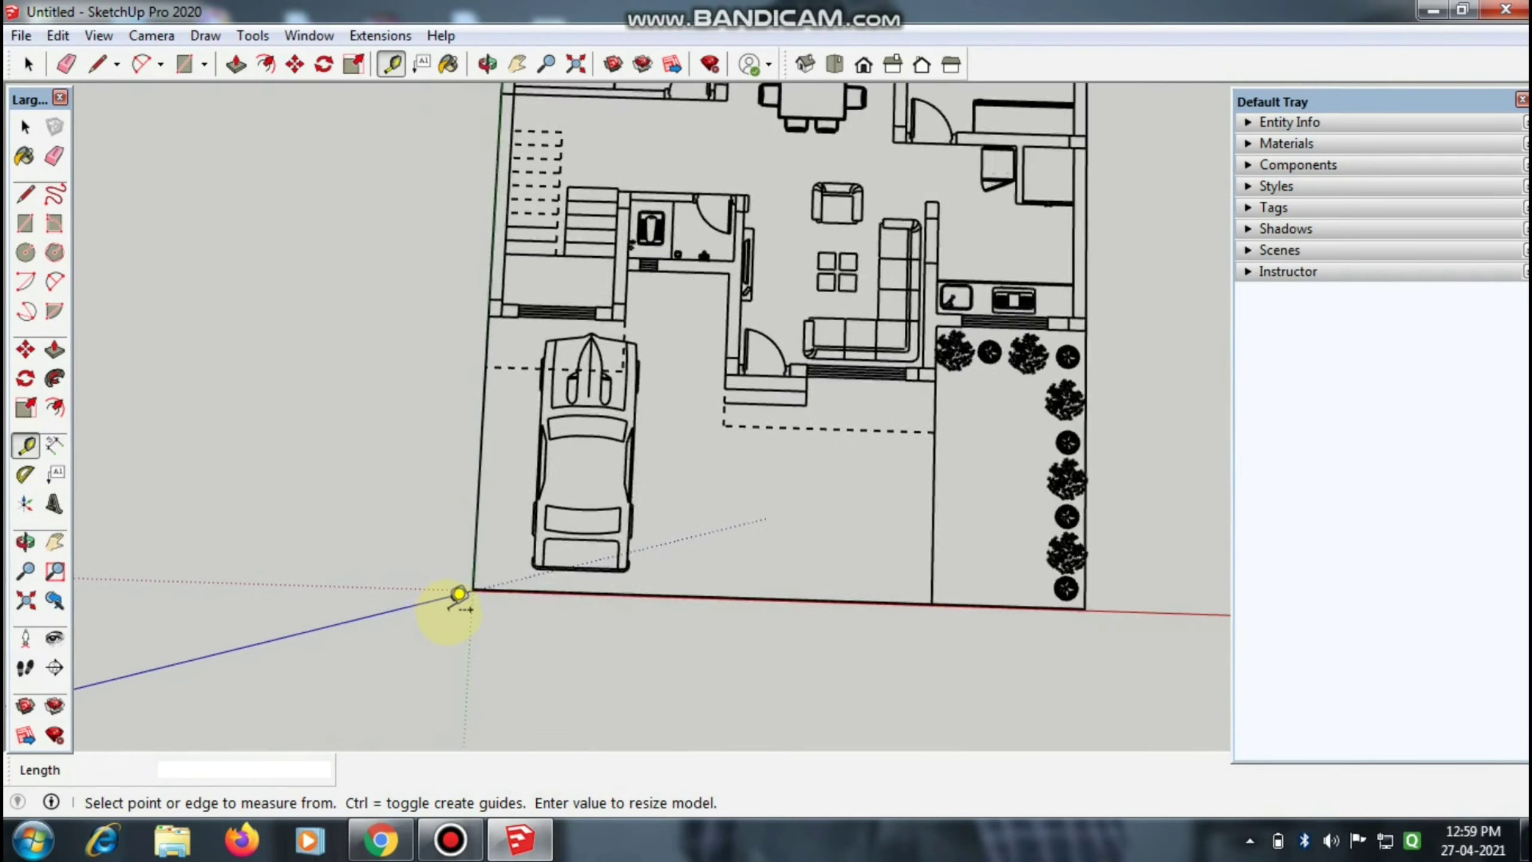
pyautogui.scroll(3, 489, 588)
pyautogui.scroll(2, 496, 576)
pyautogui.scroll(2, 496, 577)
pyautogui.scroll(2, 495, 520)
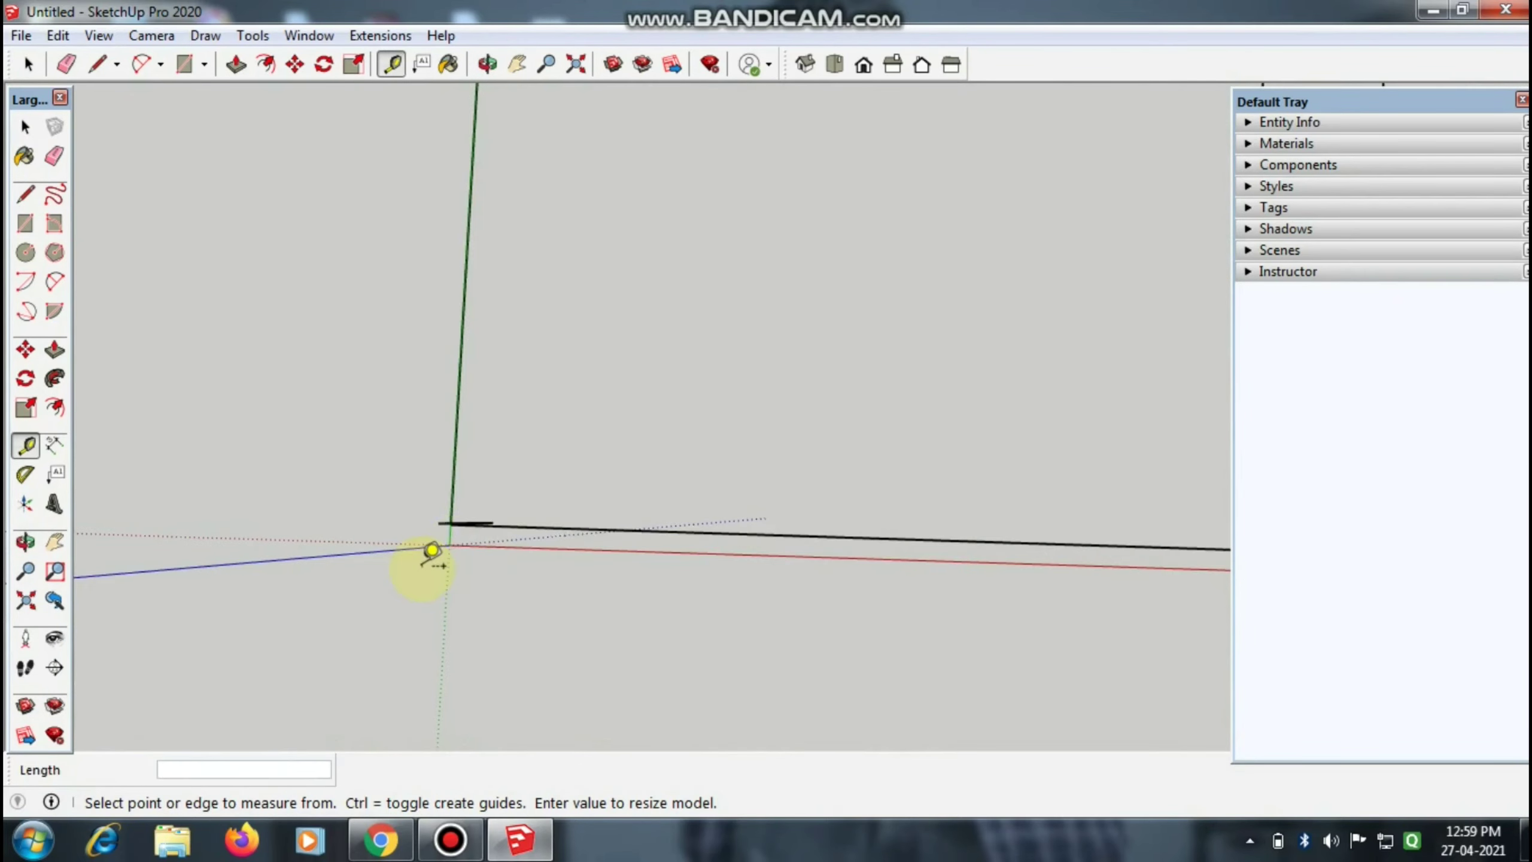
pyautogui.moveTo(428, 548)
pyautogui.mouseDown(button='middle')
pyautogui.moveTo(448, 480)
pyautogui.moveTo(458, 568)
pyautogui.mouseUp(button='middle')
pyautogui.click(458, 568)
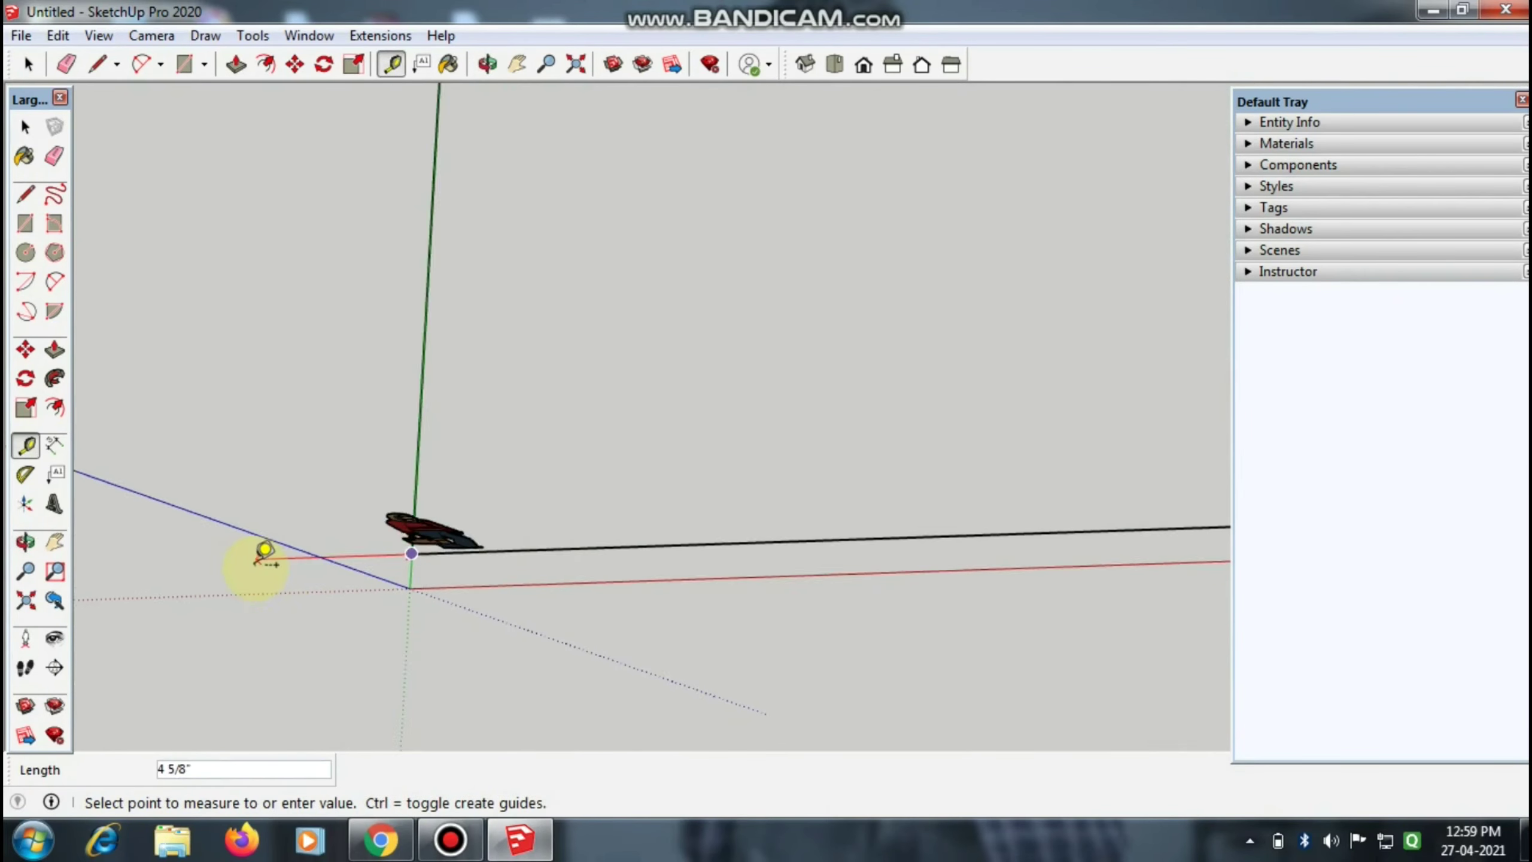
pyautogui.scroll(3, 256, 554)
pyautogui.scroll(3, 261, 552)
pyautogui.scroll(-3, 264, 549)
pyautogui.scroll(-1, 455, 548)
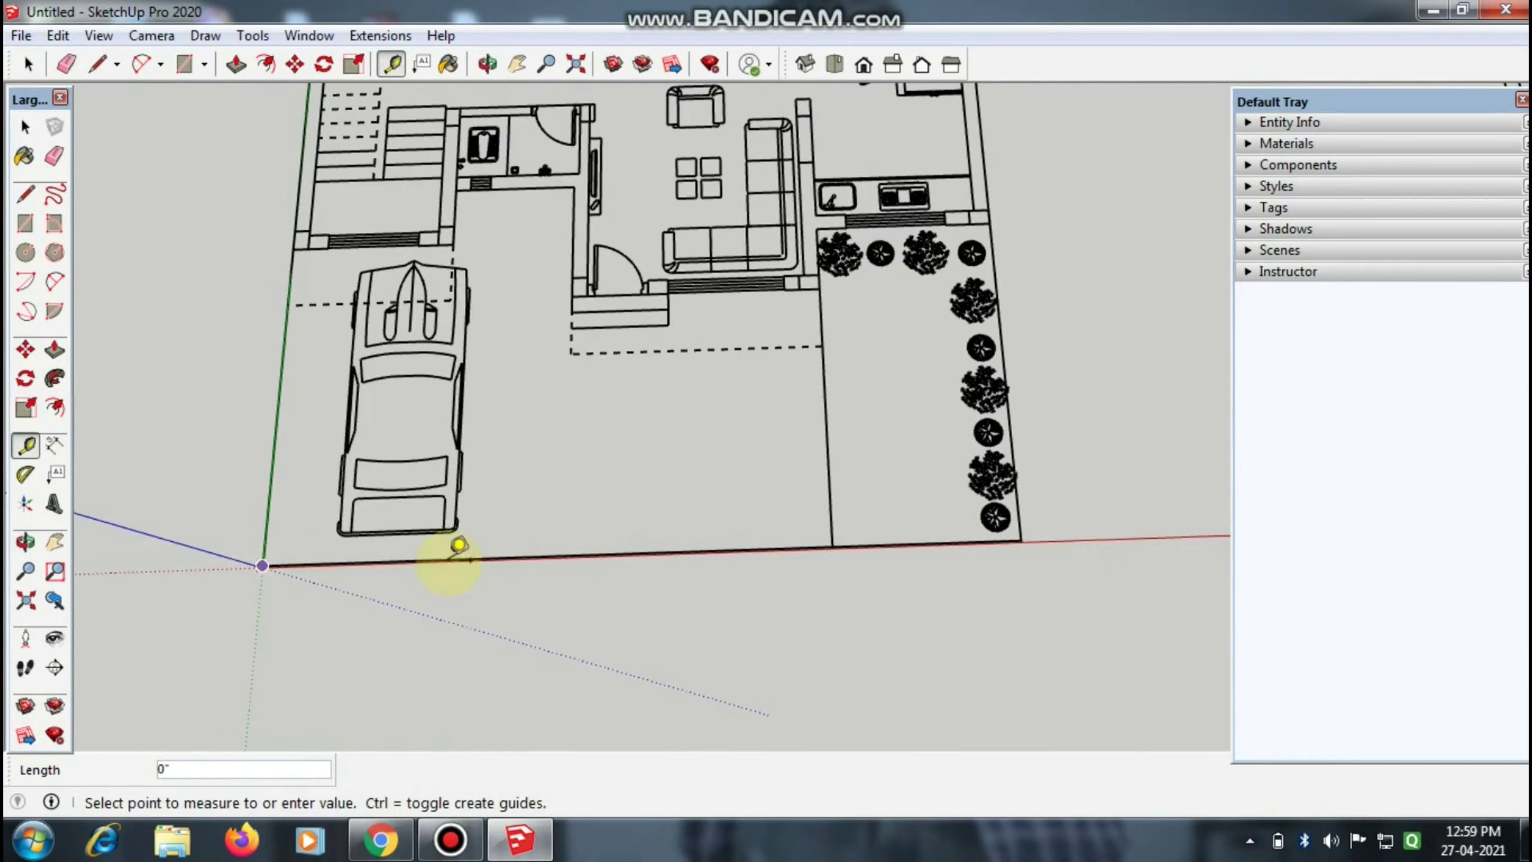
pyautogui.scroll(1, 1078, 541)
pyautogui.scroll(3, 1001, 531)
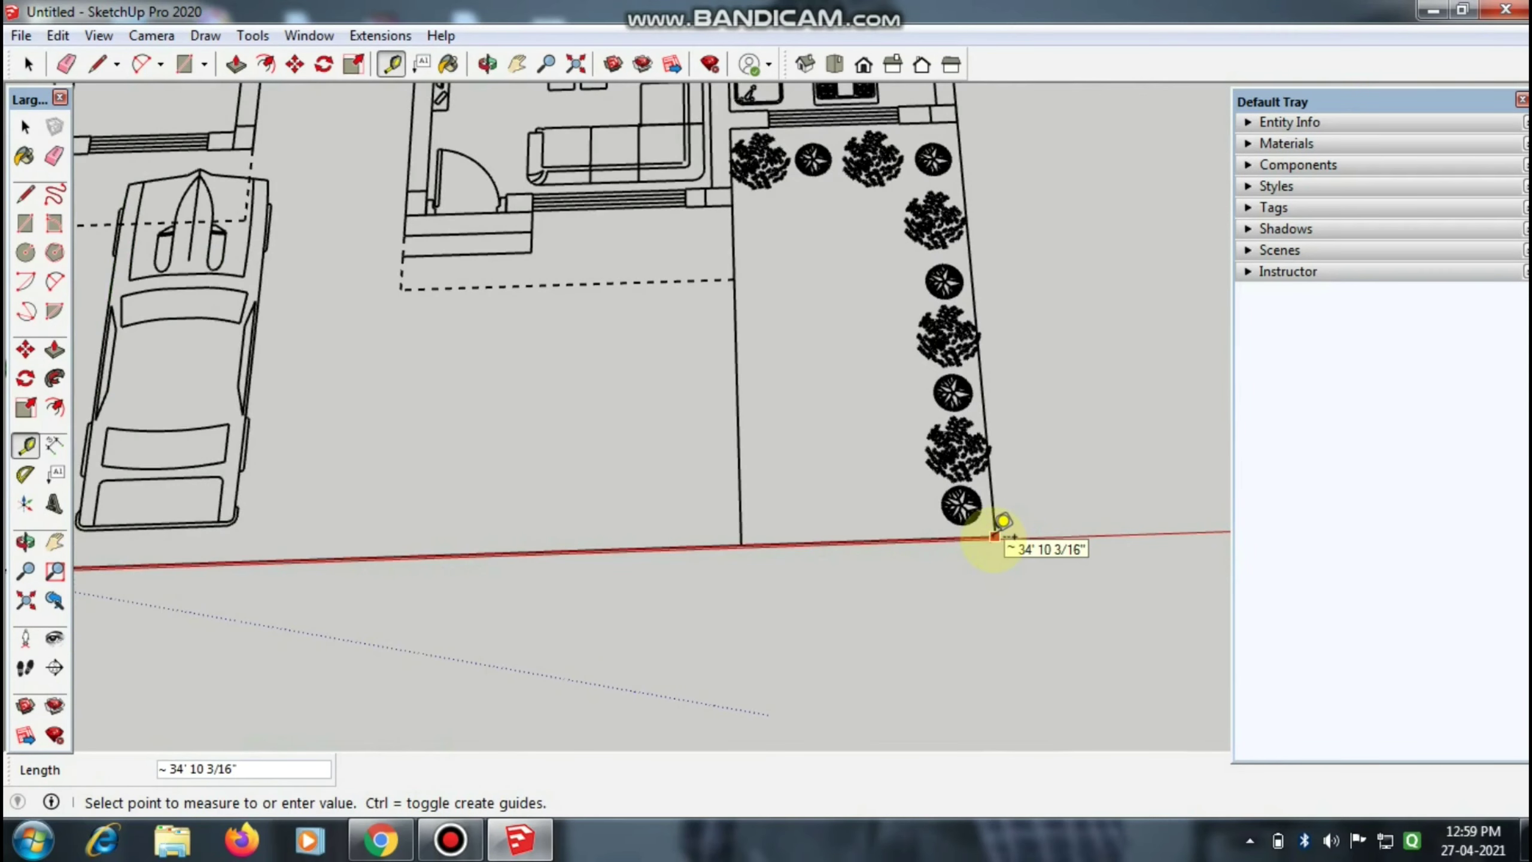
pyautogui.scroll(2, 1002, 524)
pyautogui.scroll(2, 1002, 524)
pyautogui.scroll(2, 1007, 519)
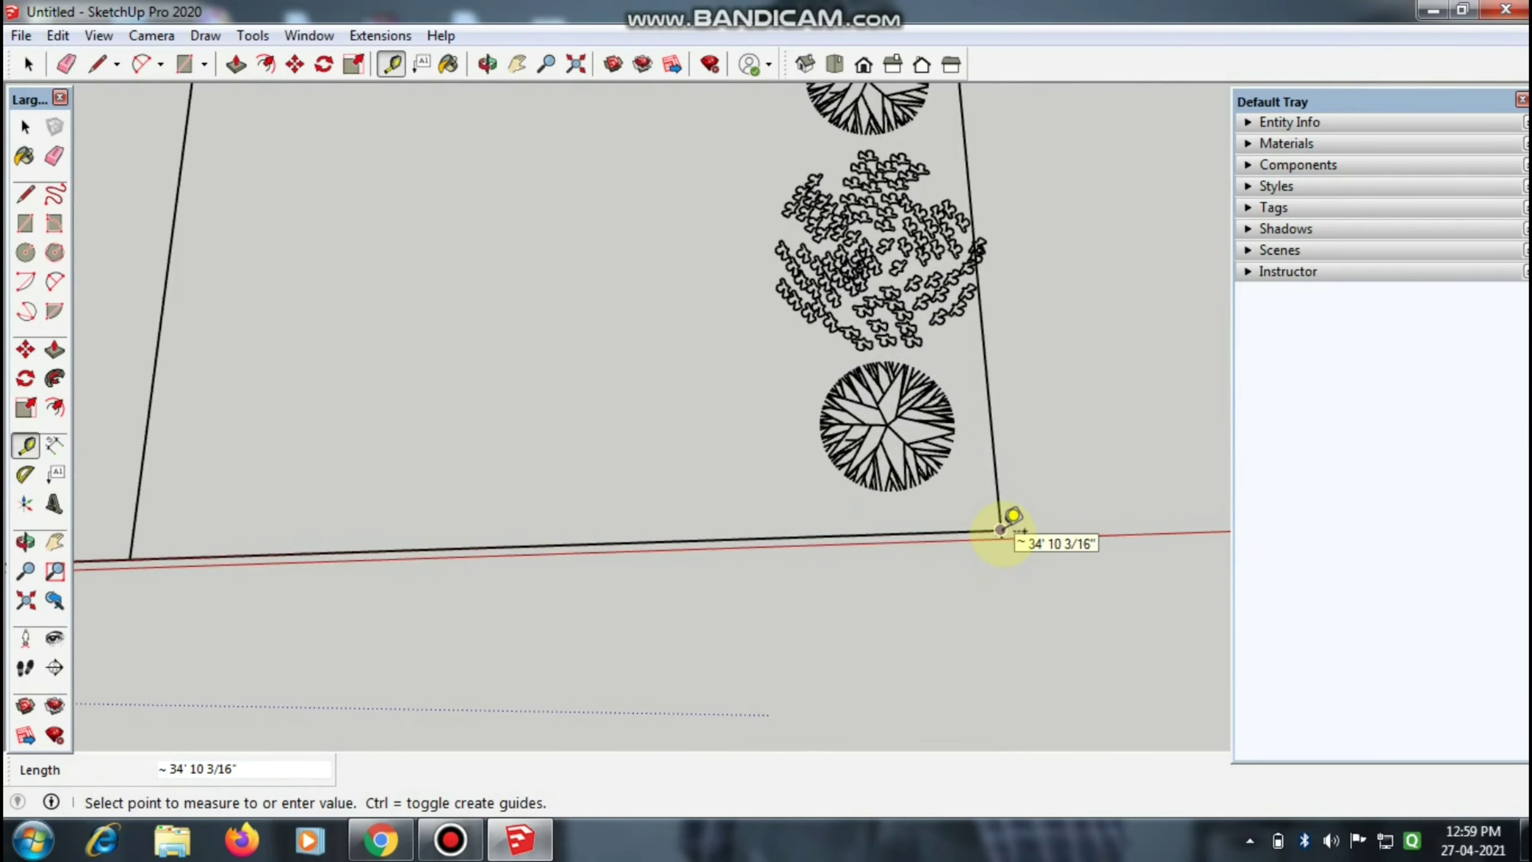
pyautogui.scroll(2, 1000, 529)
pyautogui.scroll(2, 1000, 530)
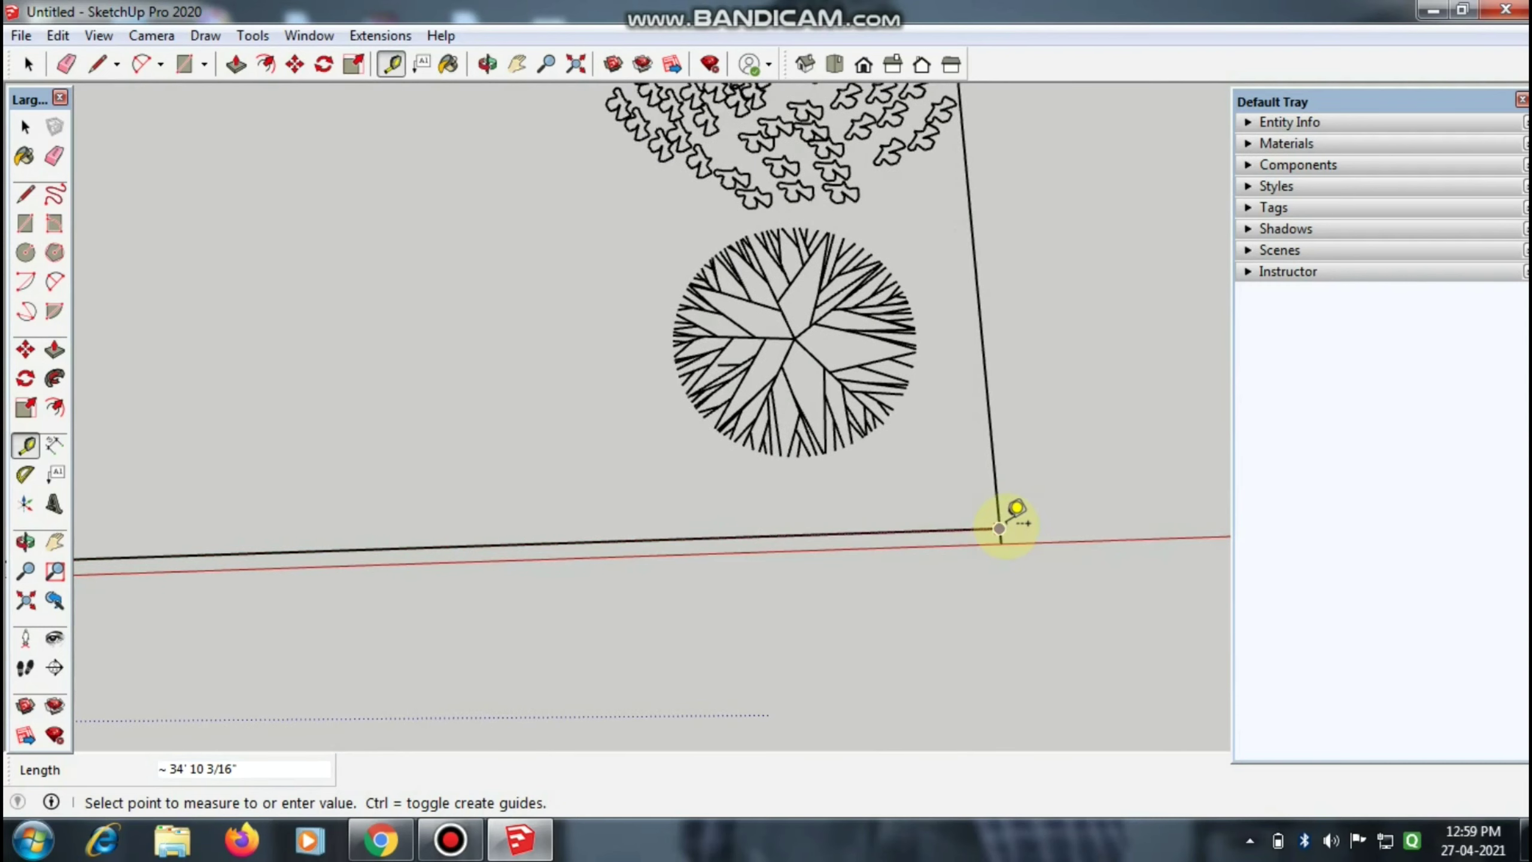
pyautogui.scroll(-2, 1000, 529)
pyautogui.scroll(-2, 1000, 528)
pyautogui.scroll(-2, 1002, 528)
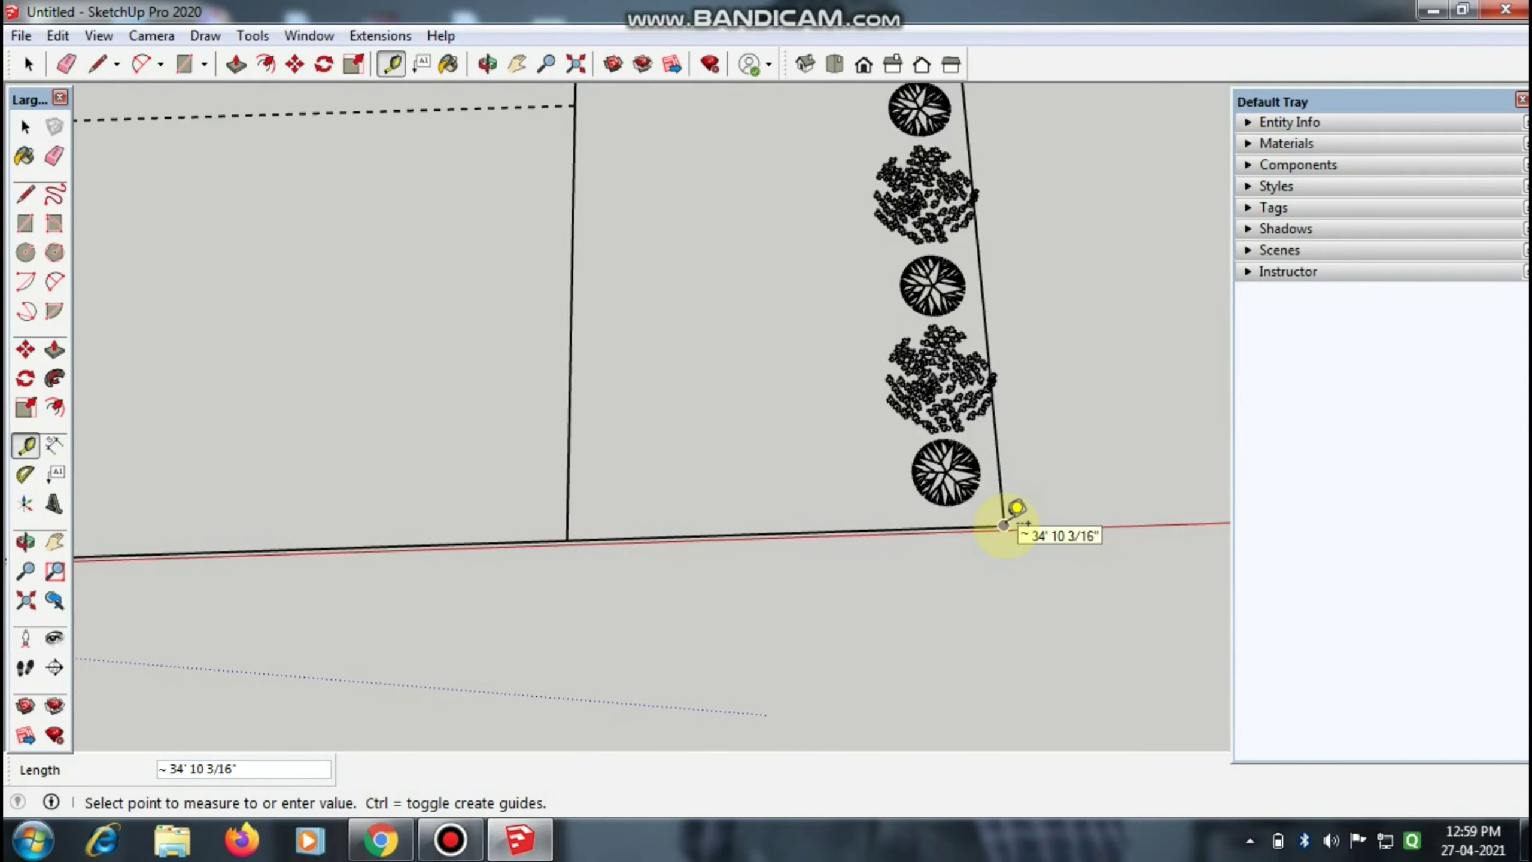
pyautogui.scroll(-1, 1003, 525)
pyautogui.scroll(-3, 1003, 524)
pyautogui.scroll(1, 1004, 525)
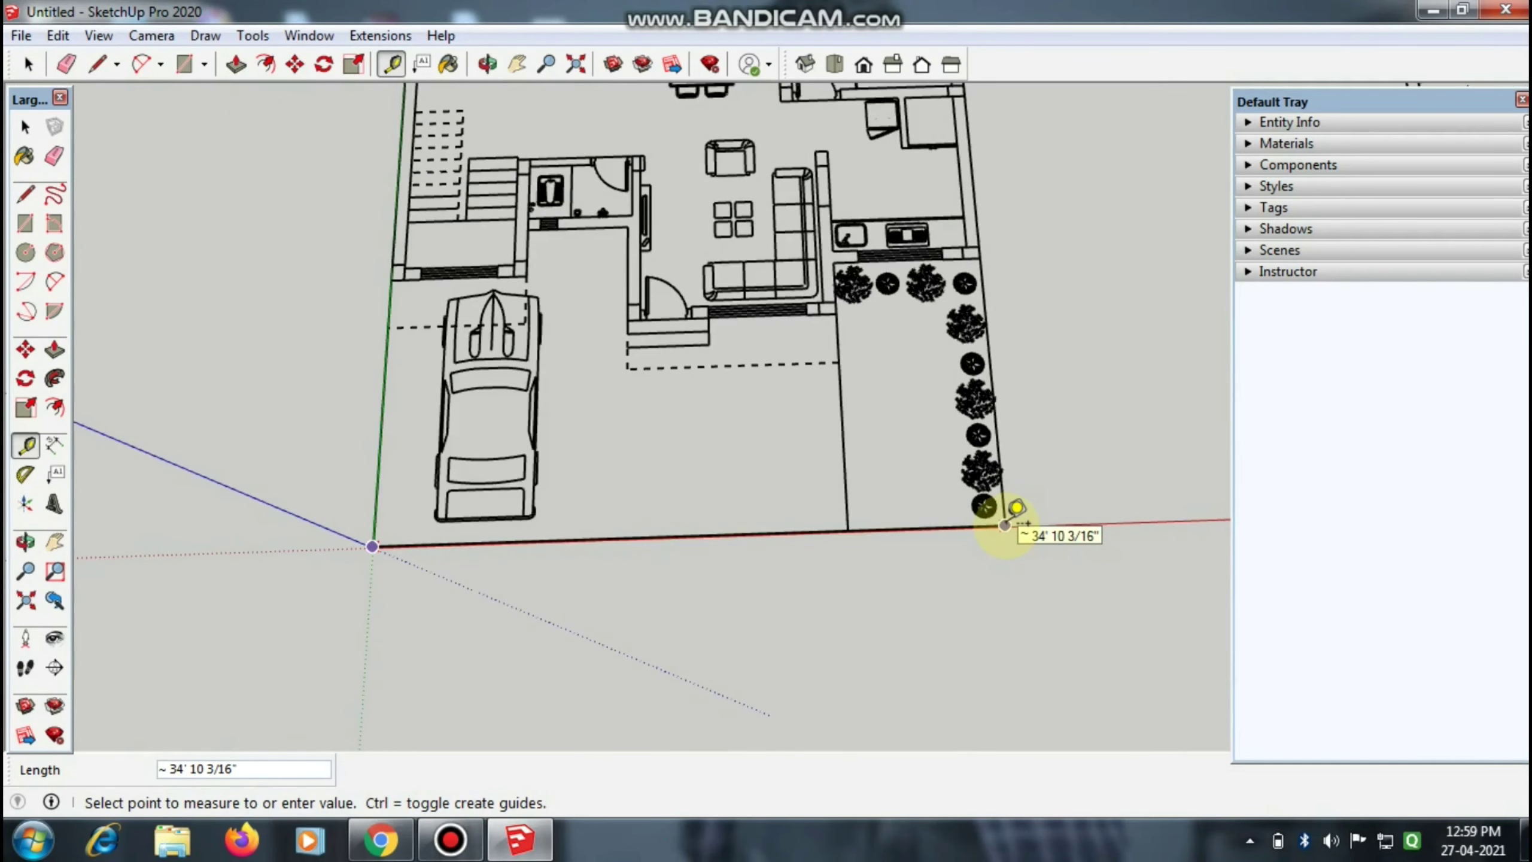
pyautogui.scroll(1, 1004, 525)
pyautogui.scroll(2, 1005, 525)
pyautogui.scroll(2, 1005, 525)
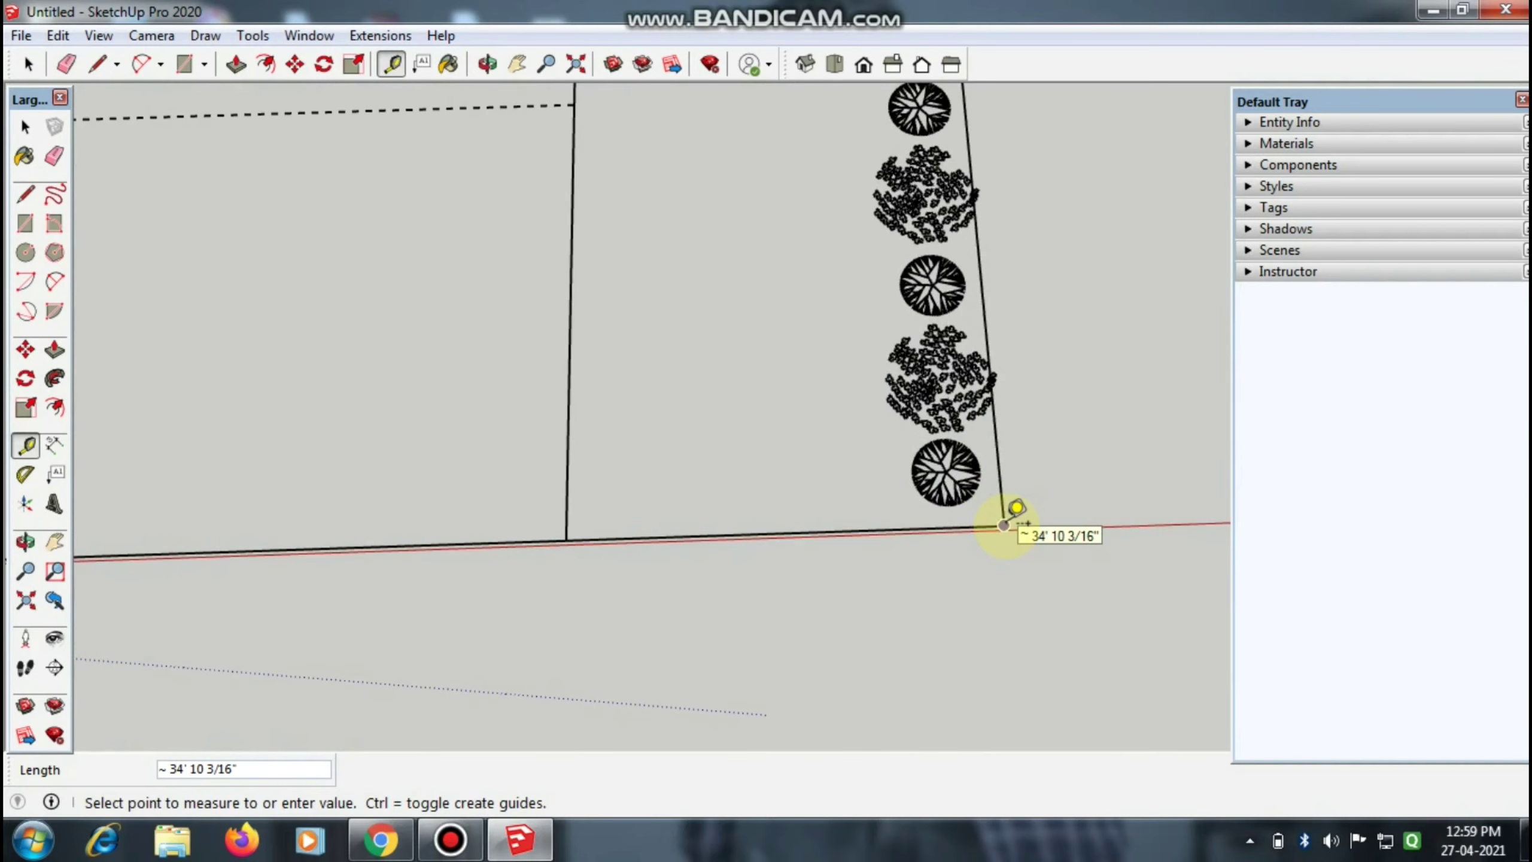
pyautogui.scroll(-1, 1004, 525)
pyautogui.scroll(-1, 1005, 525)
pyautogui.scroll(-1, 1005, 525)
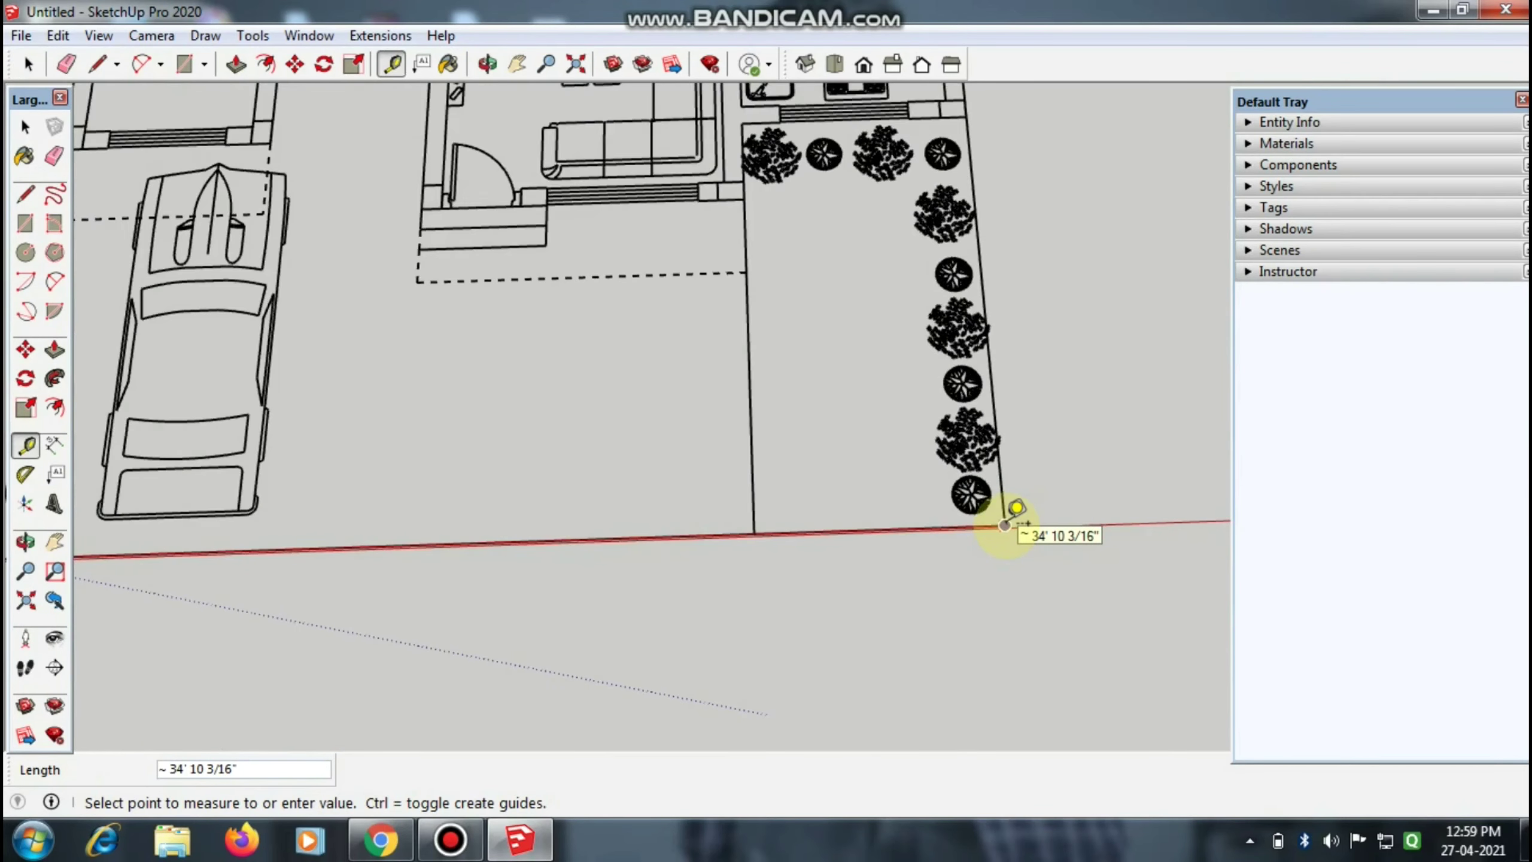
pyautogui.scroll(-2, 1005, 525)
pyautogui.scroll(-1, 1004, 525)
pyautogui.click(995, 517)
pyautogui.scroll(1, 428, 531)
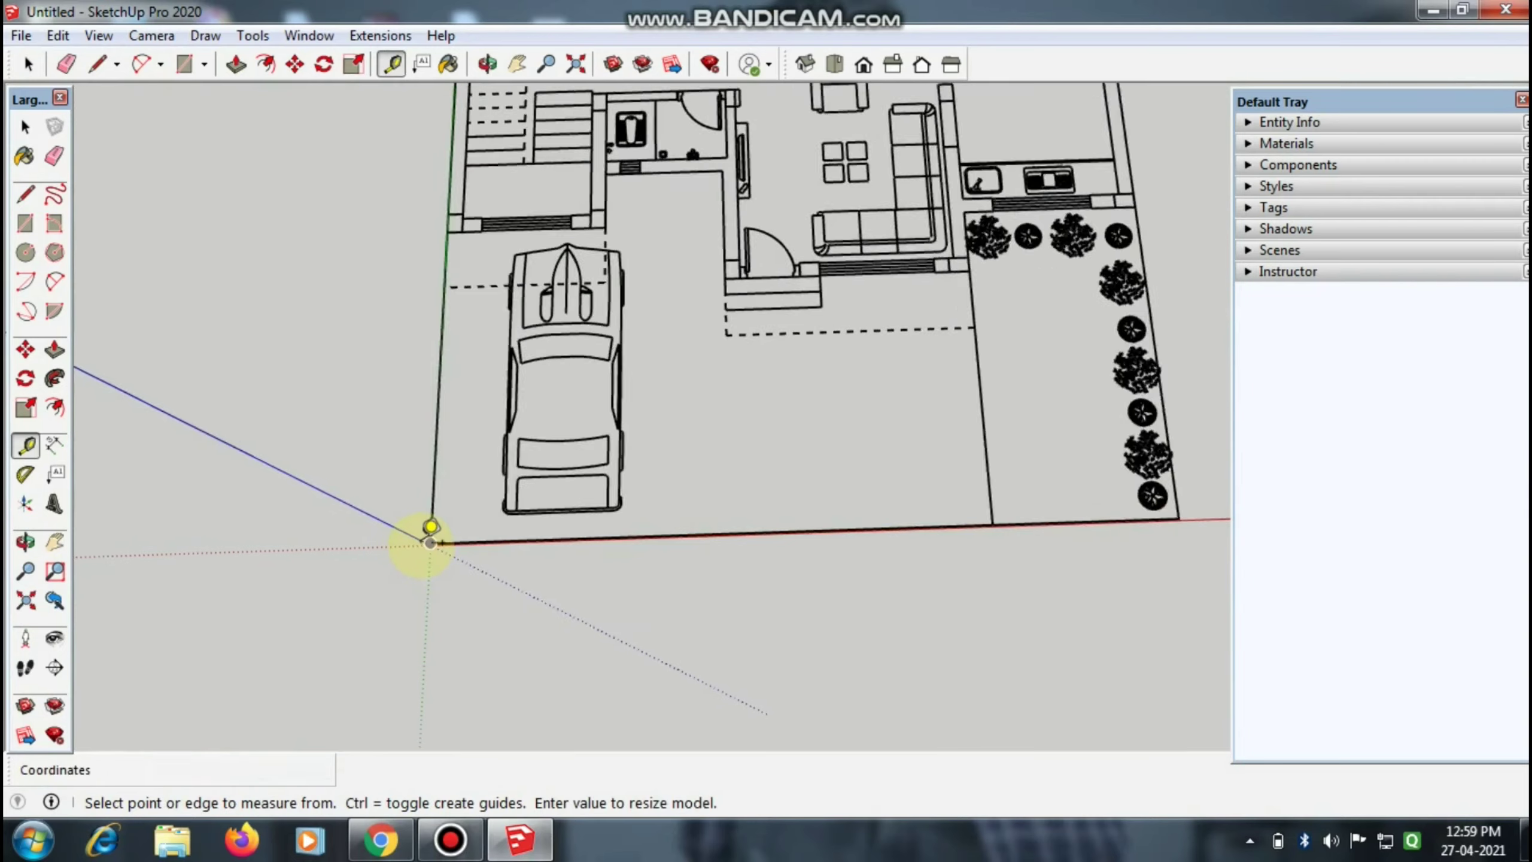
pyautogui.scroll(3, 430, 526)
pyautogui.scroll(2, 430, 527)
pyautogui.scroll(2, 446, 533)
pyautogui.scroll(2, 446, 531)
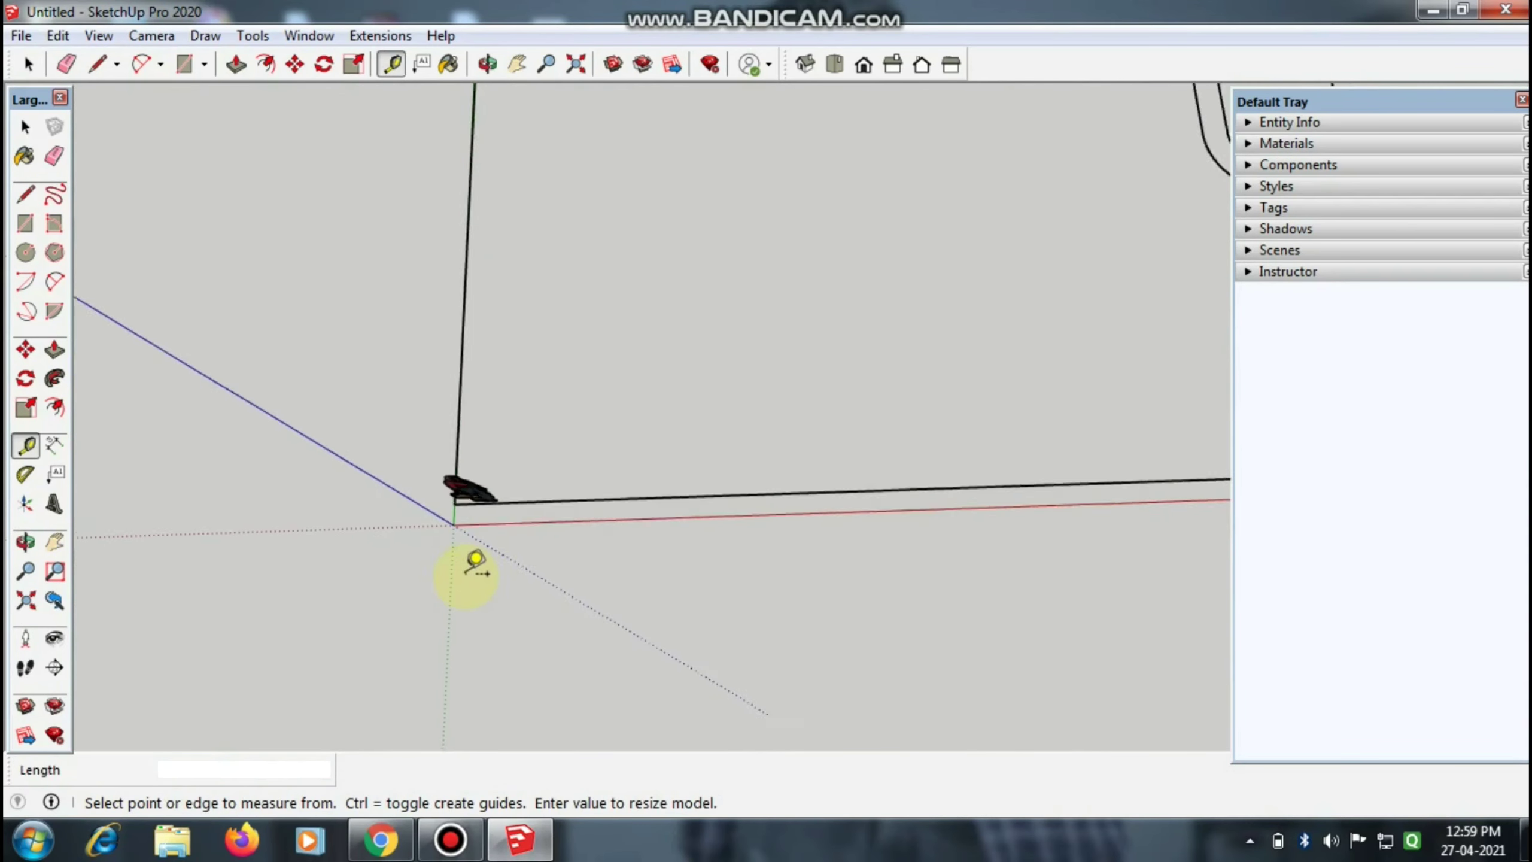
pyautogui.scroll(2, 471, 562)
pyautogui.click(450, 477)
pyautogui.moveTo(102, 712); pyautogui.dragTo(389, 591, button='middle')
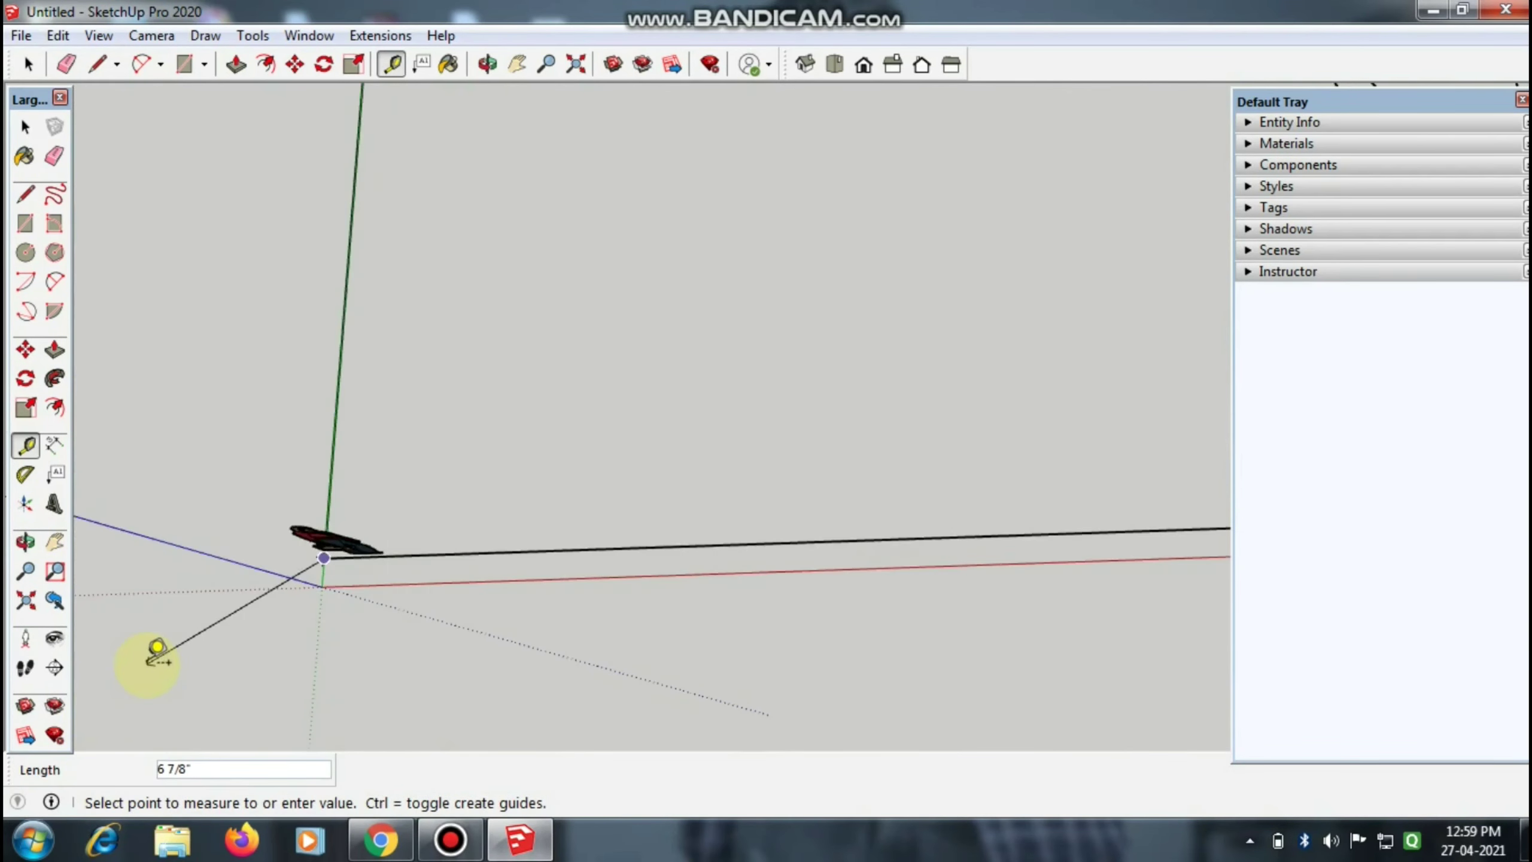
pyautogui.scroll(-3, 657, 531)
pyautogui.scroll(-3, 656, 531)
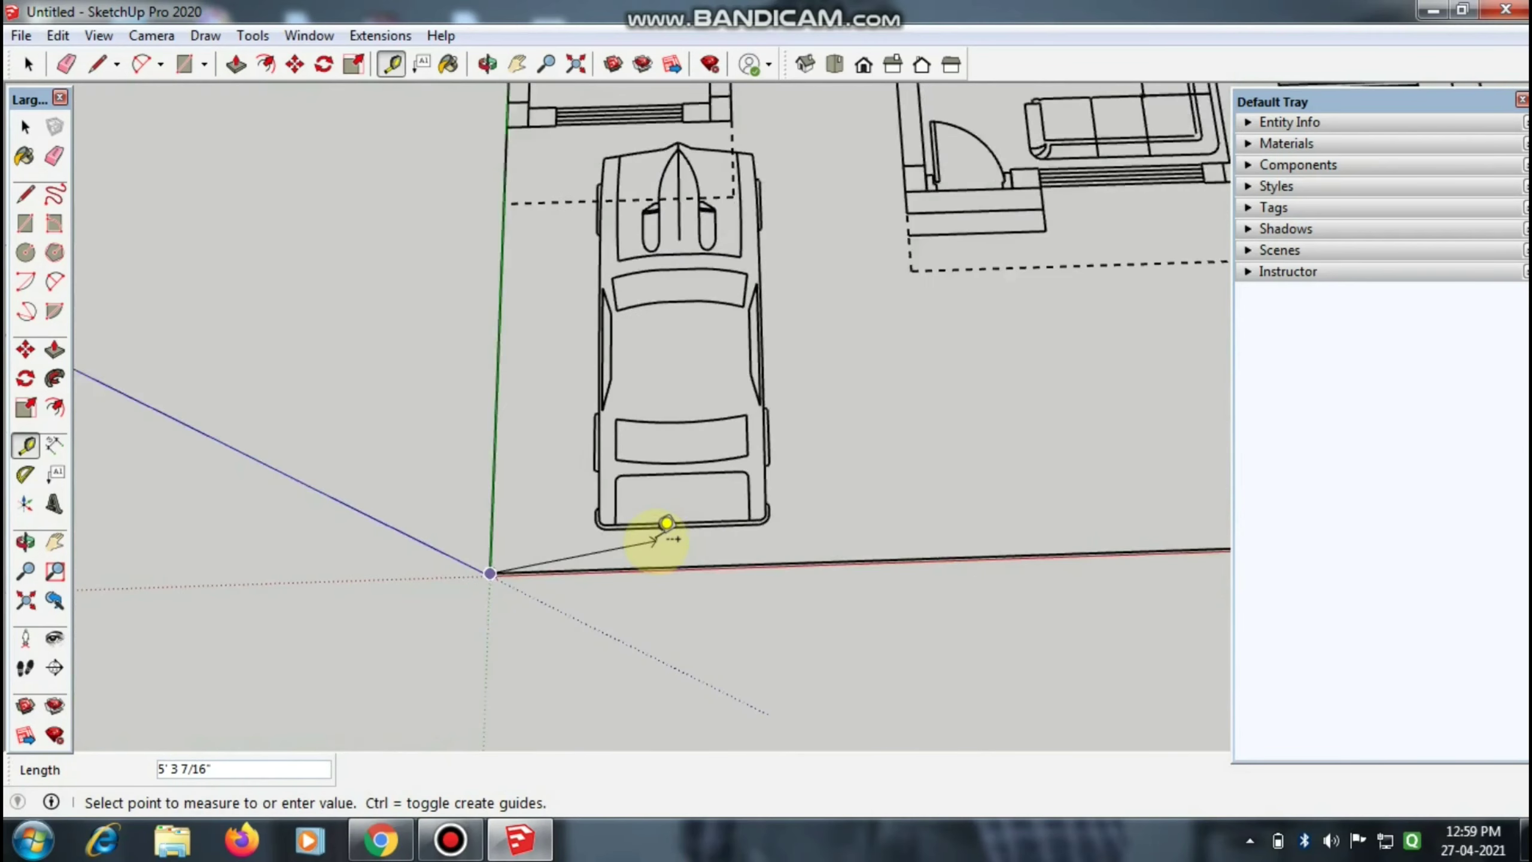
pyautogui.scroll(-2, 666, 522)
# Zoom in and end the tape measurement at the plan's bottom-right corner
pyautogui.scroll(-1, 1173, 530)
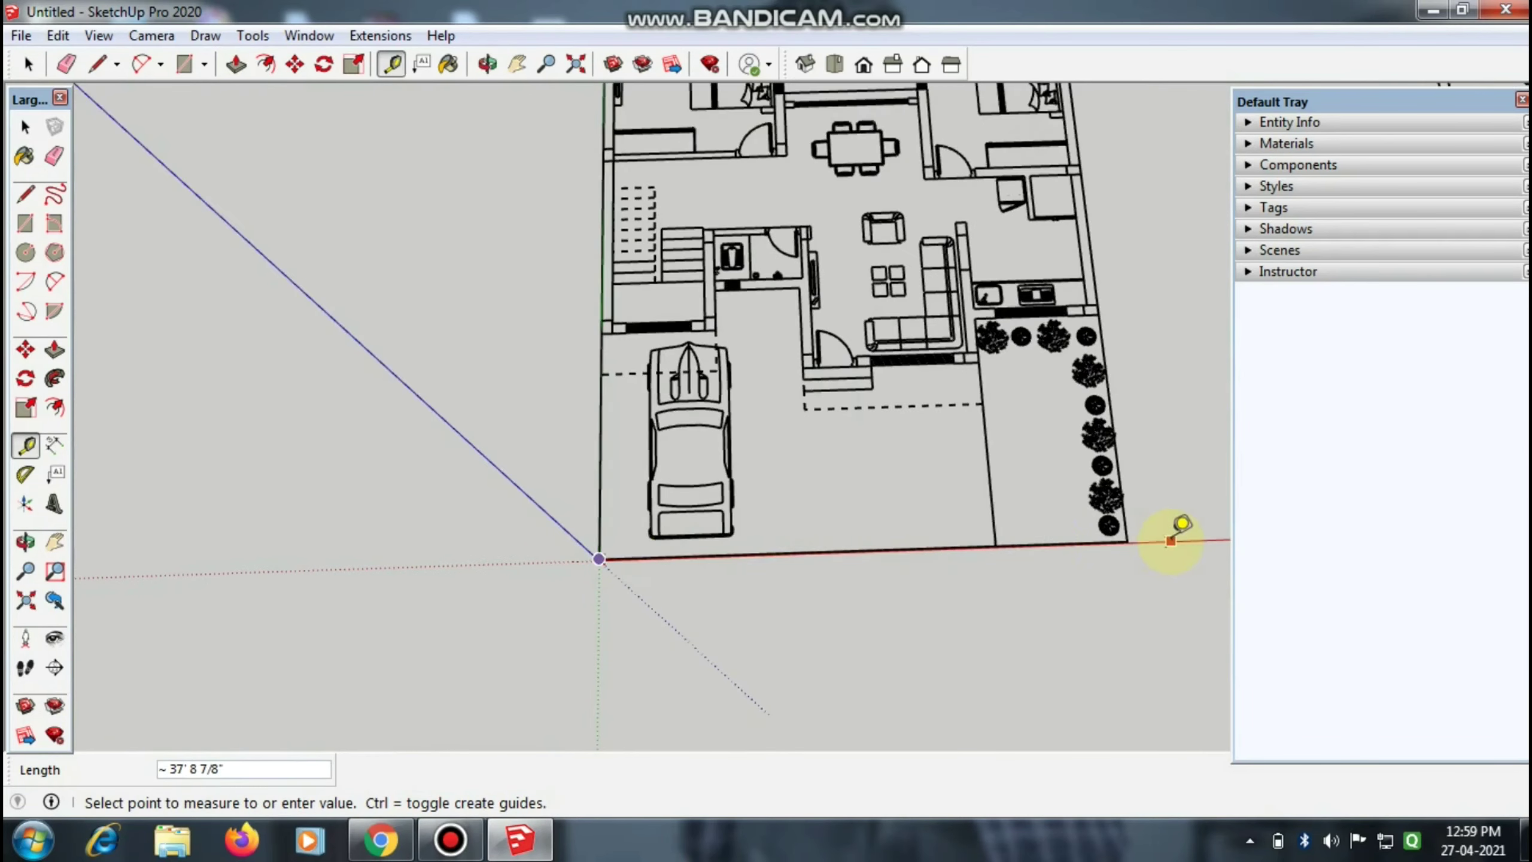
pyautogui.scroll(3, 1153, 514)
pyautogui.scroll(2, 1090, 528)
pyautogui.scroll(2, 1077, 538)
pyautogui.scroll(2, 1077, 538)
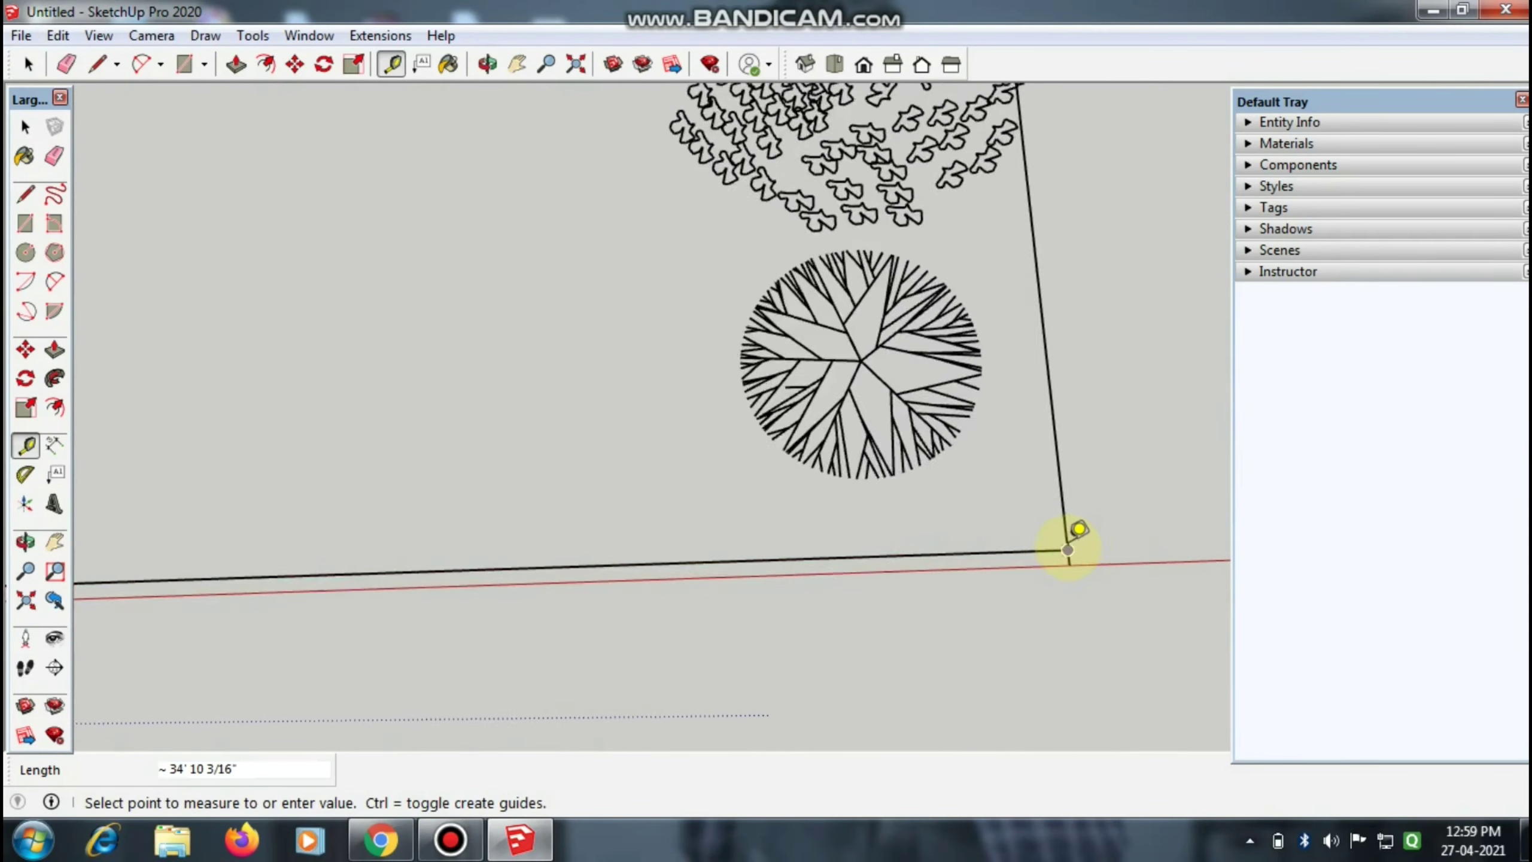
pyautogui.scroll(1, 1078, 538)
pyautogui.click(1068, 551)
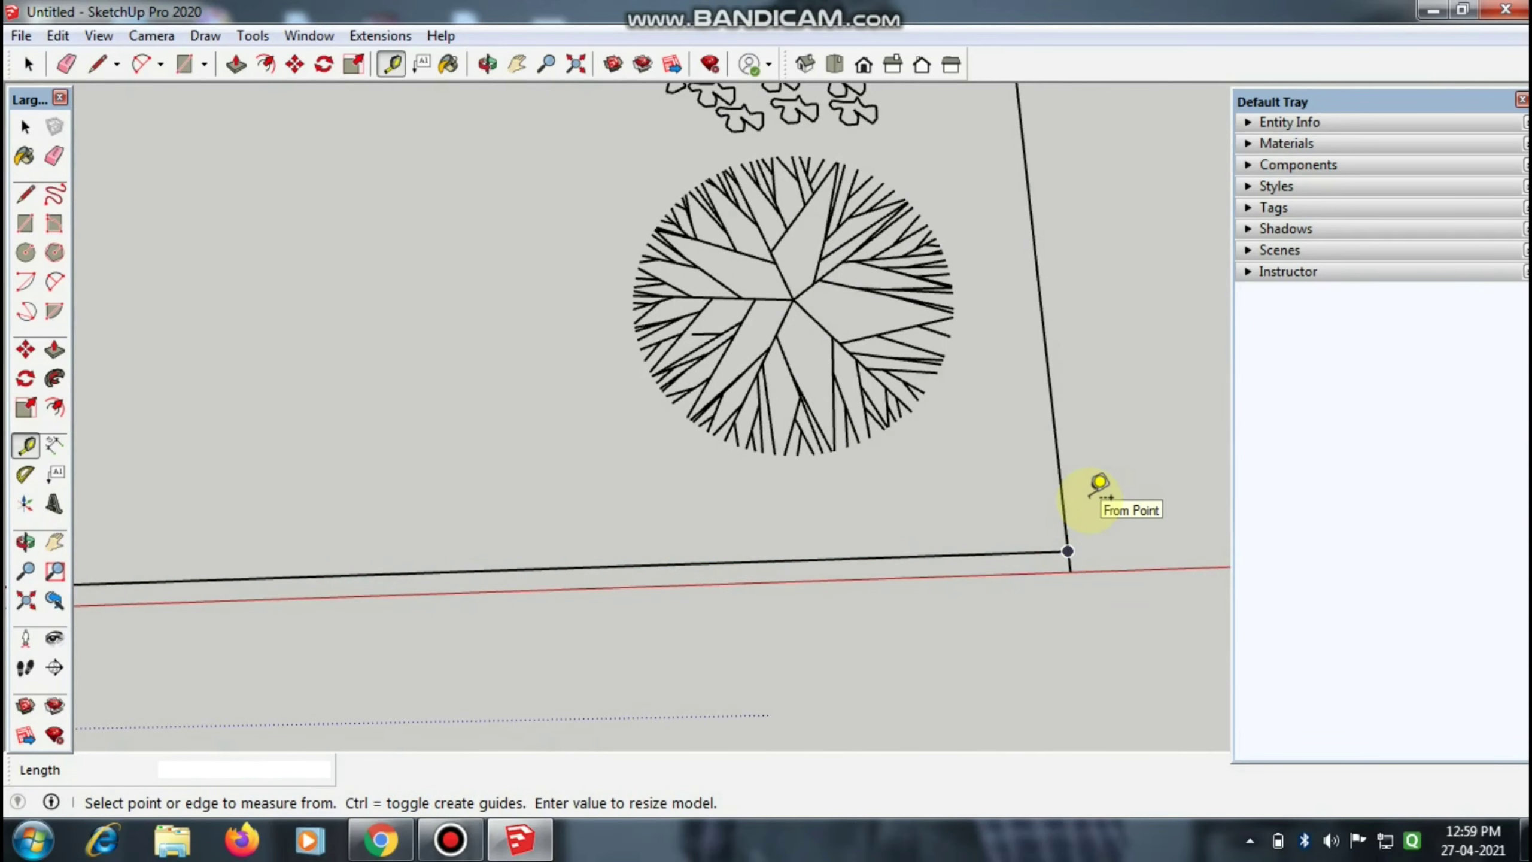
# Resize the model so the bottom edge, measured at 34' 10 3/16", becomes 35'
pyautogui.scroll(-1, 1089, 501)
pyautogui.click(996, 554)
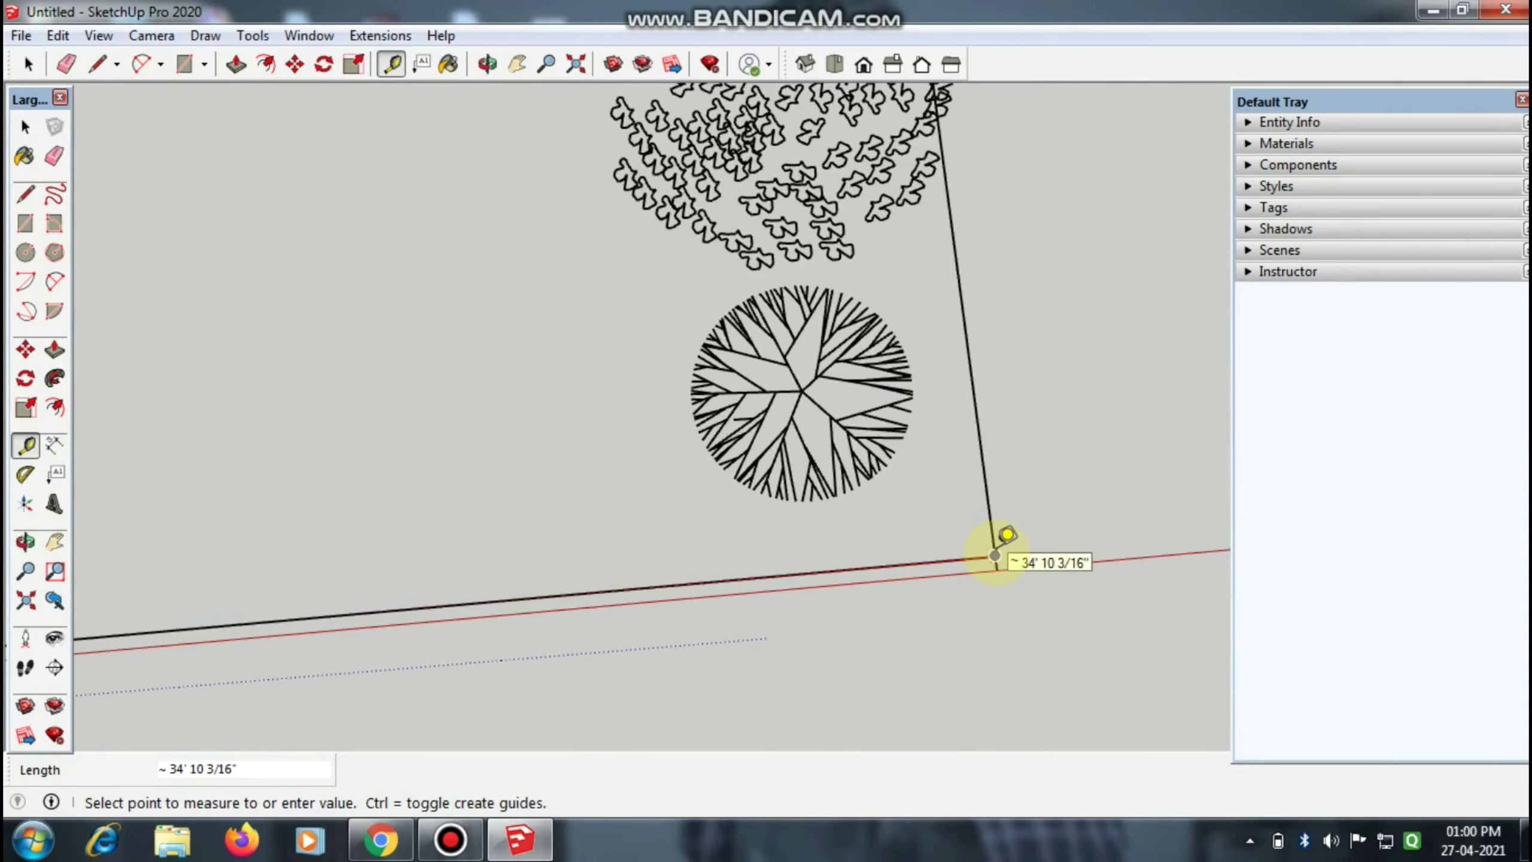
pyautogui.click(995, 555)
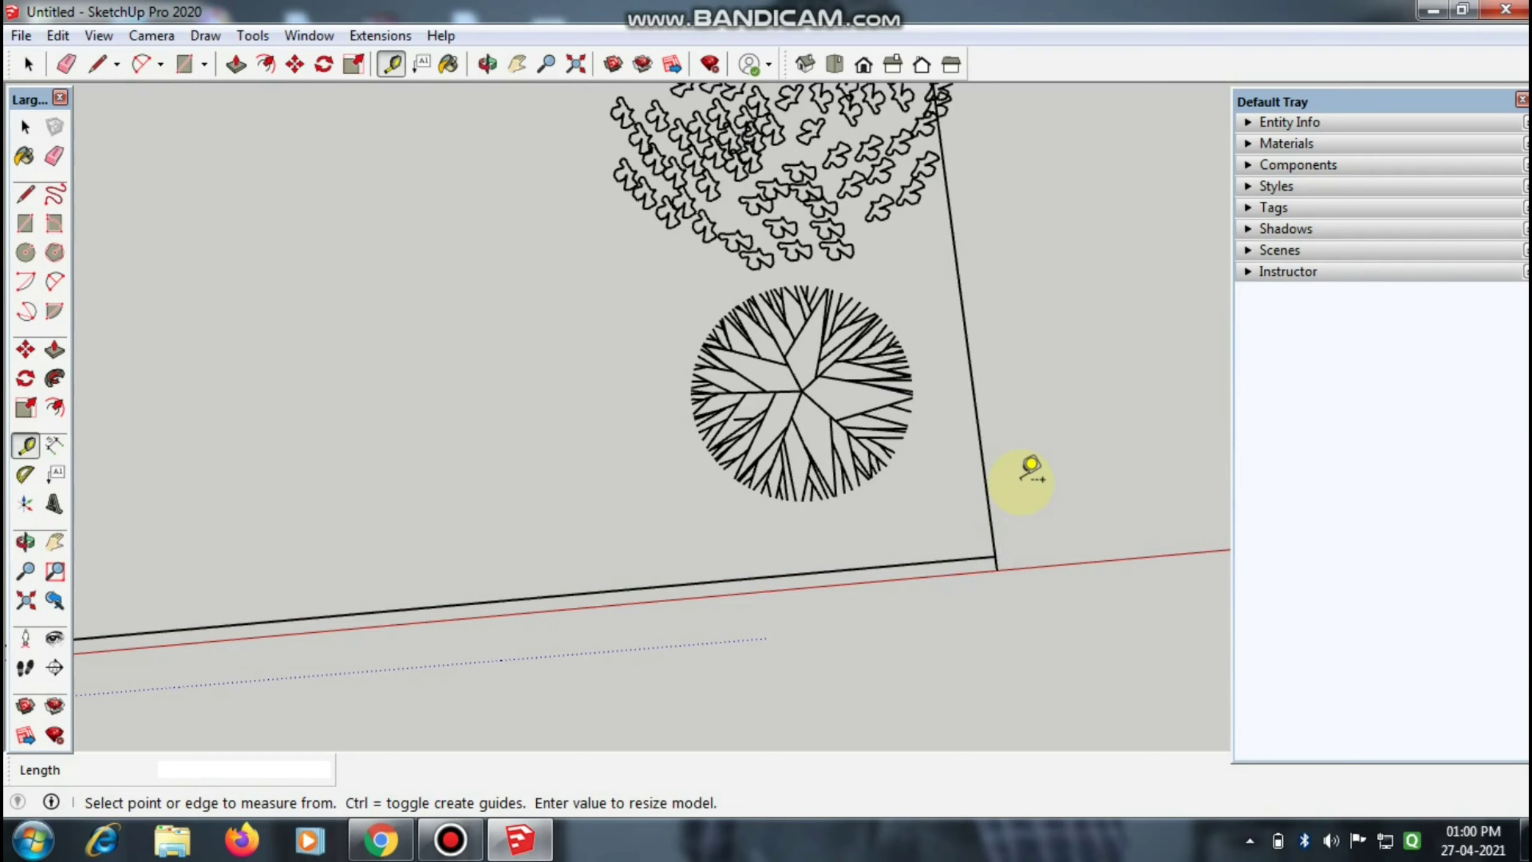
pyautogui.write("35'")
pyautogui.press('Return')
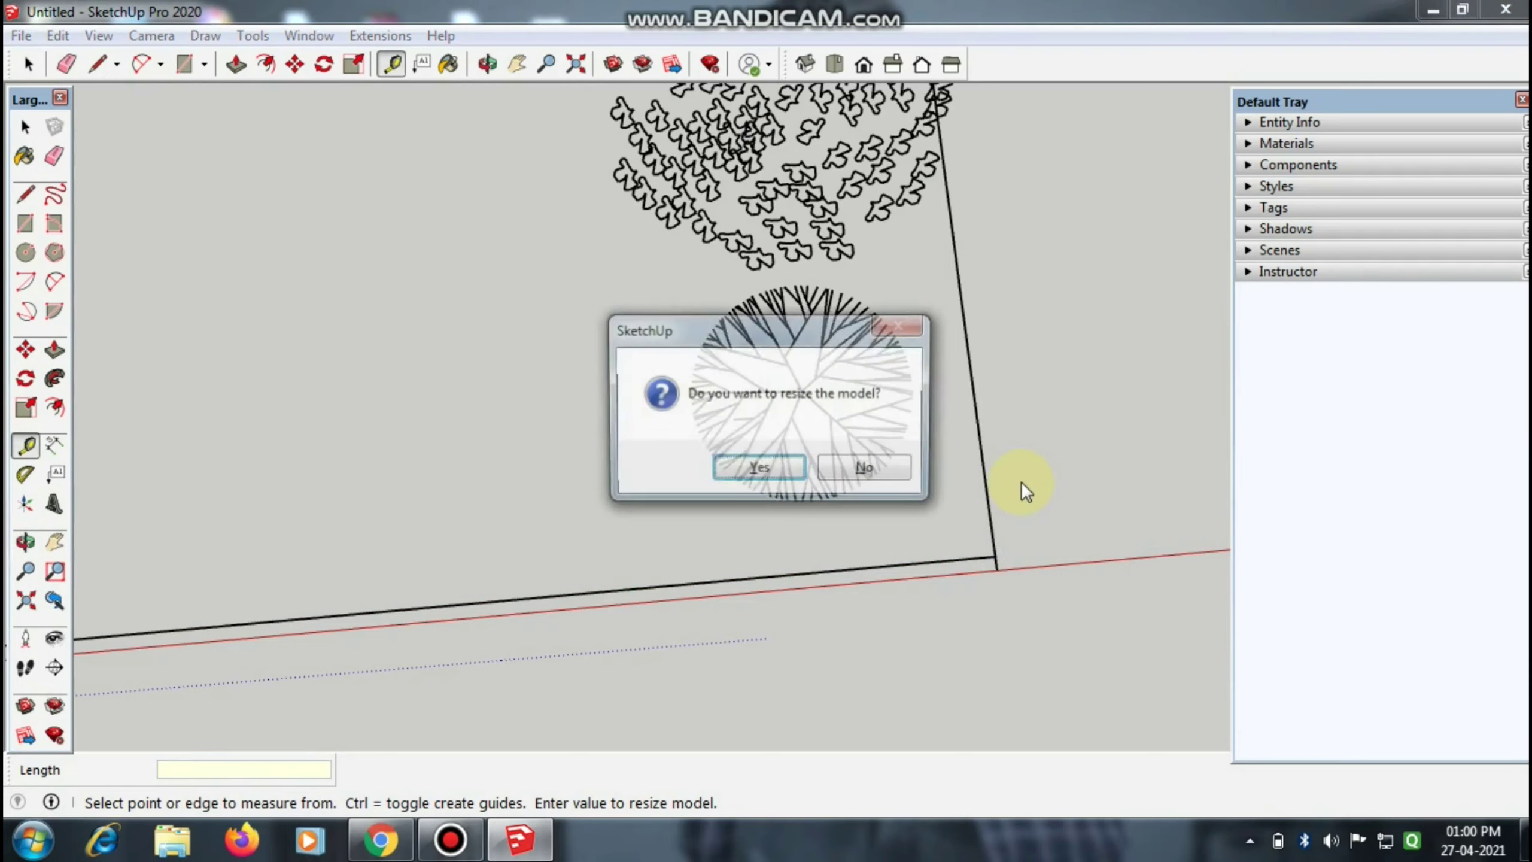
pyautogui.click(751, 471)
# Re-measure the door opening's width between its wall corners to check the rescale
pyautogui.scroll(-2, 992, 633)
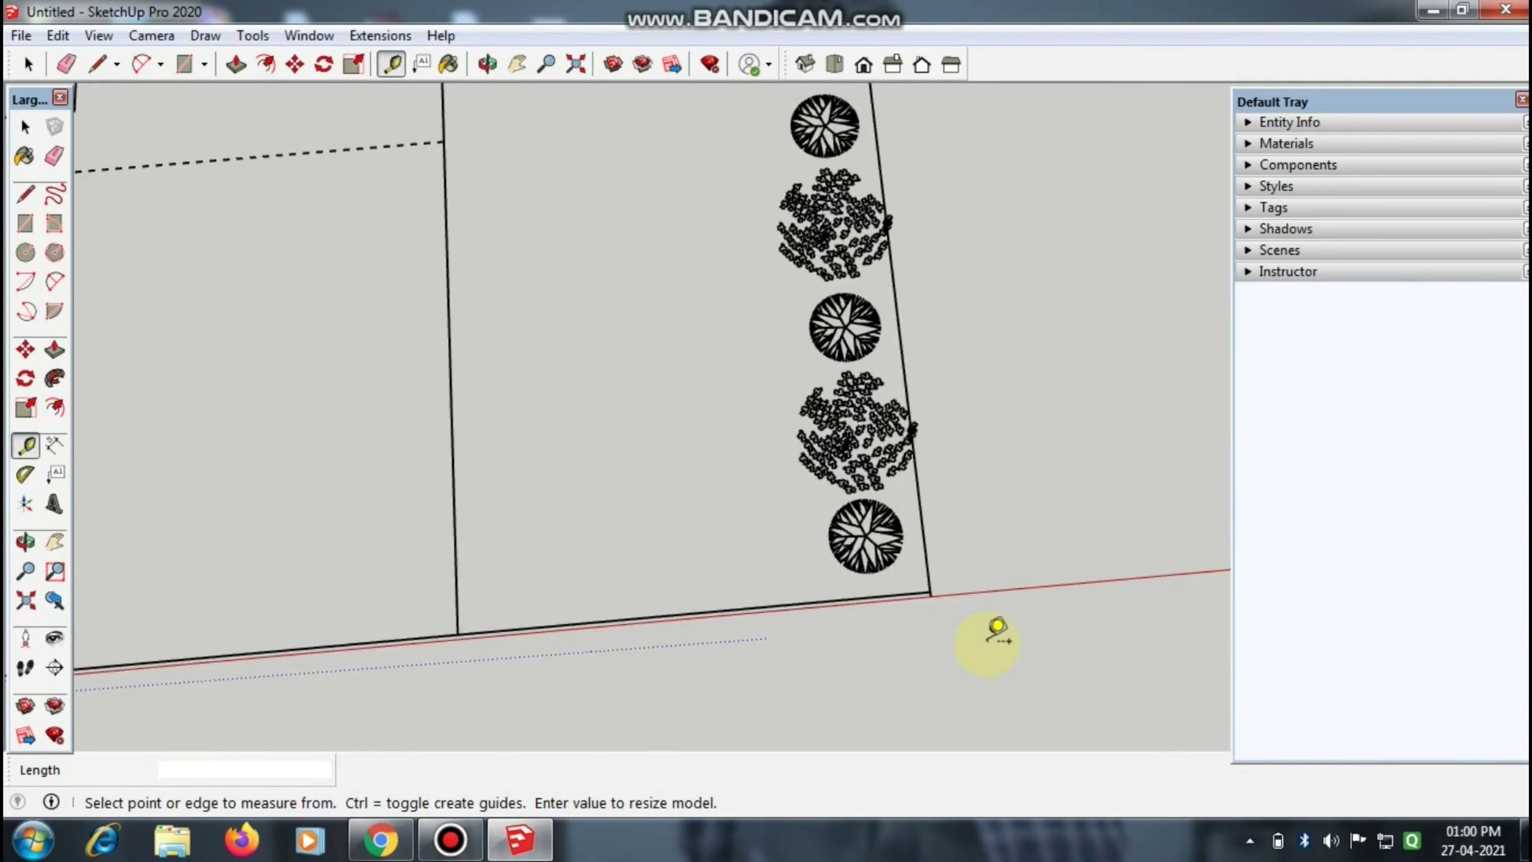
pyautogui.scroll(-1, 992, 633)
pyautogui.scroll(-1, 992, 632)
pyautogui.scroll(-1, 996, 630)
pyautogui.scroll(-1, 997, 625)
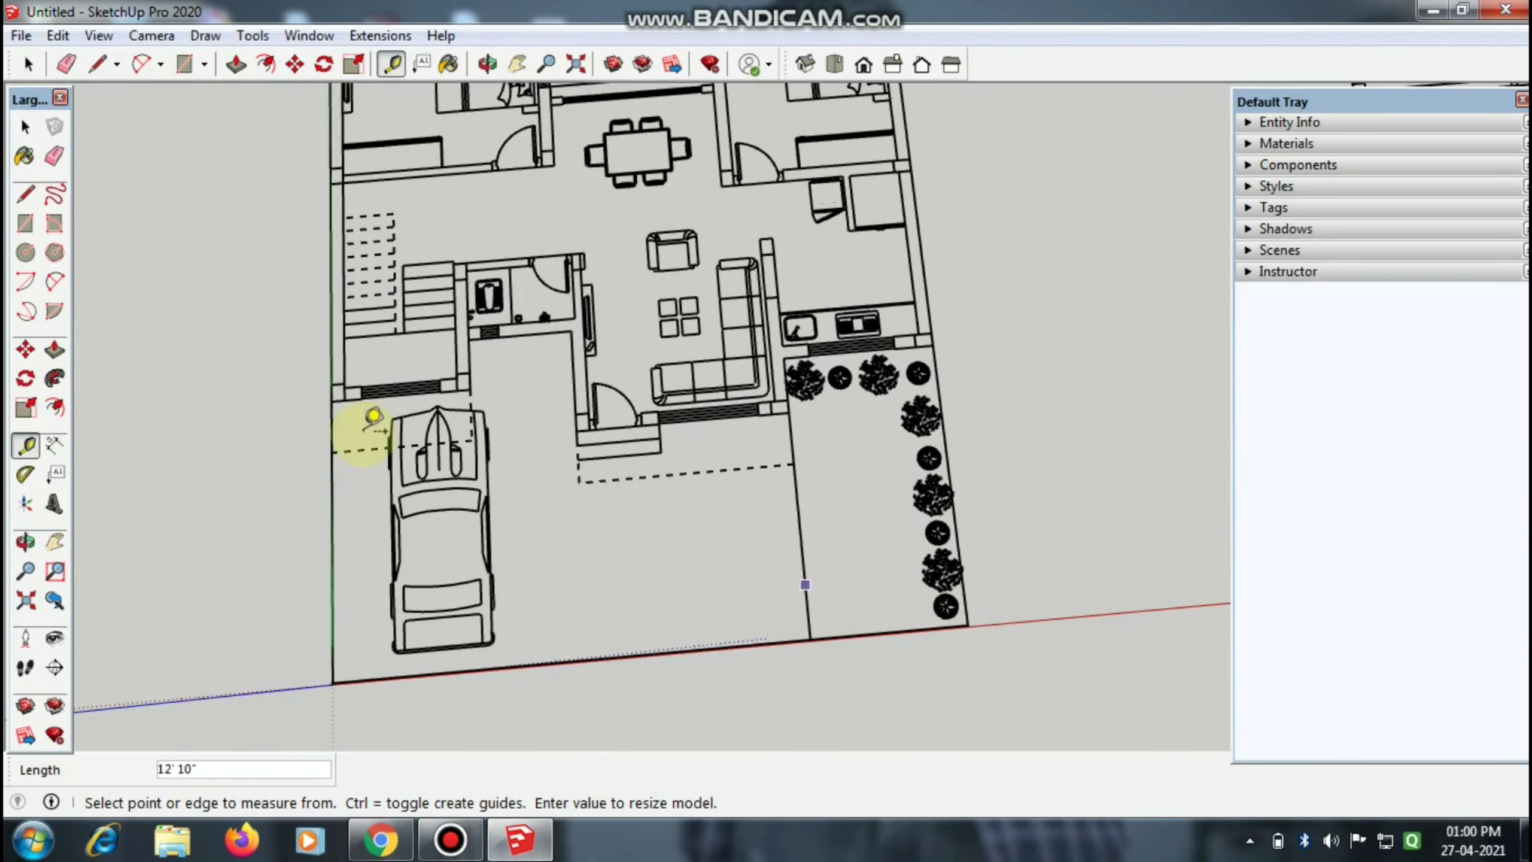
pyautogui.scroll(2, 609, 343)
pyautogui.scroll(2, 599, 444)
pyautogui.scroll(3, 635, 507)
pyautogui.scroll(2, 627, 510)
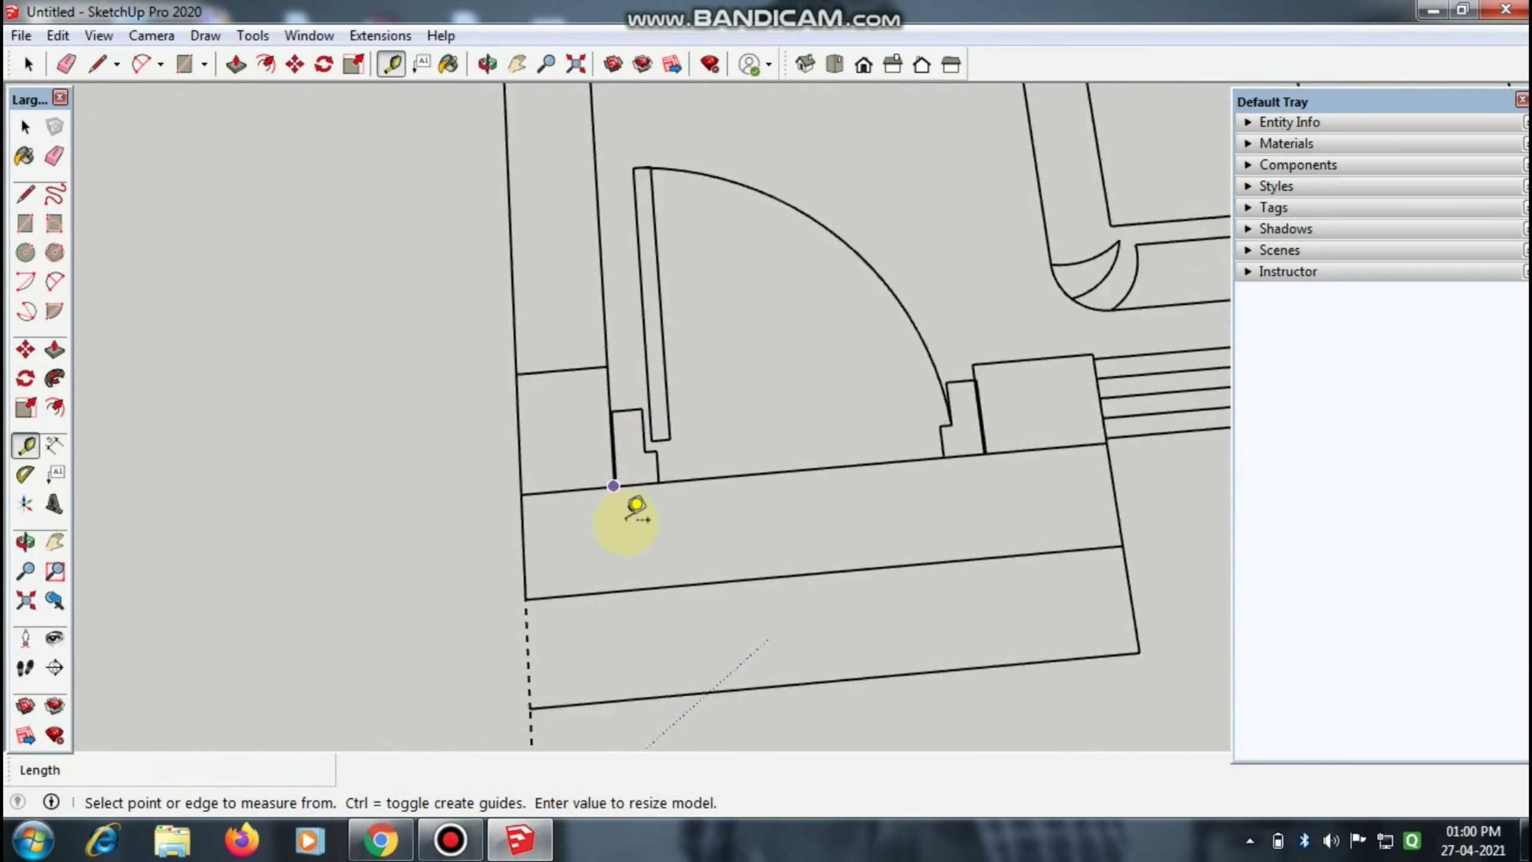
pyautogui.scroll(2, 612, 477)
pyautogui.click(611, 473)
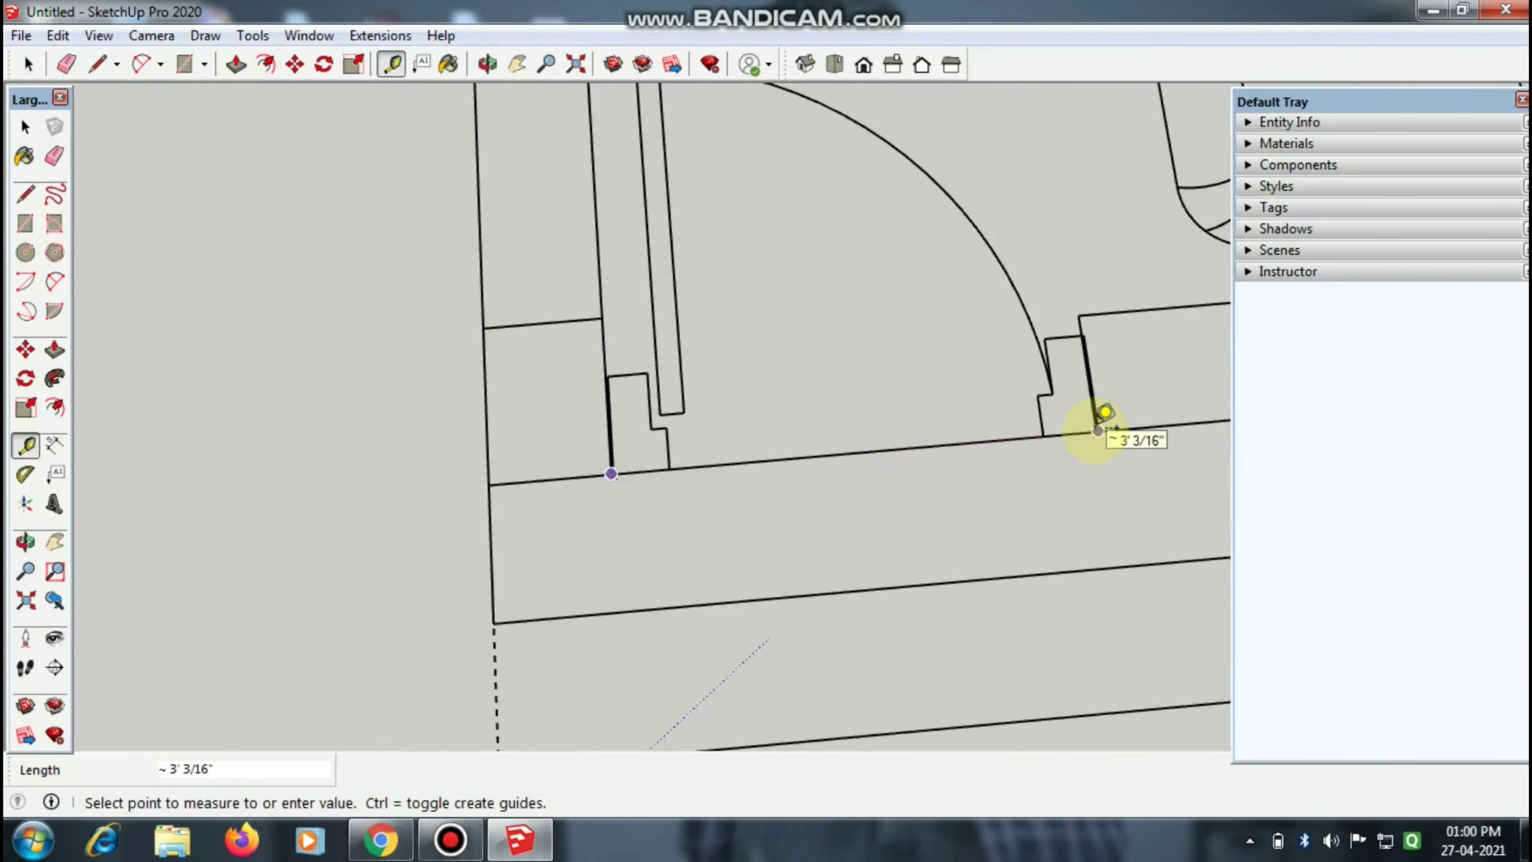
pyautogui.click(1097, 430)
pyautogui.scroll(-3, 848, 301)
pyautogui.scroll(-3, 848, 291)
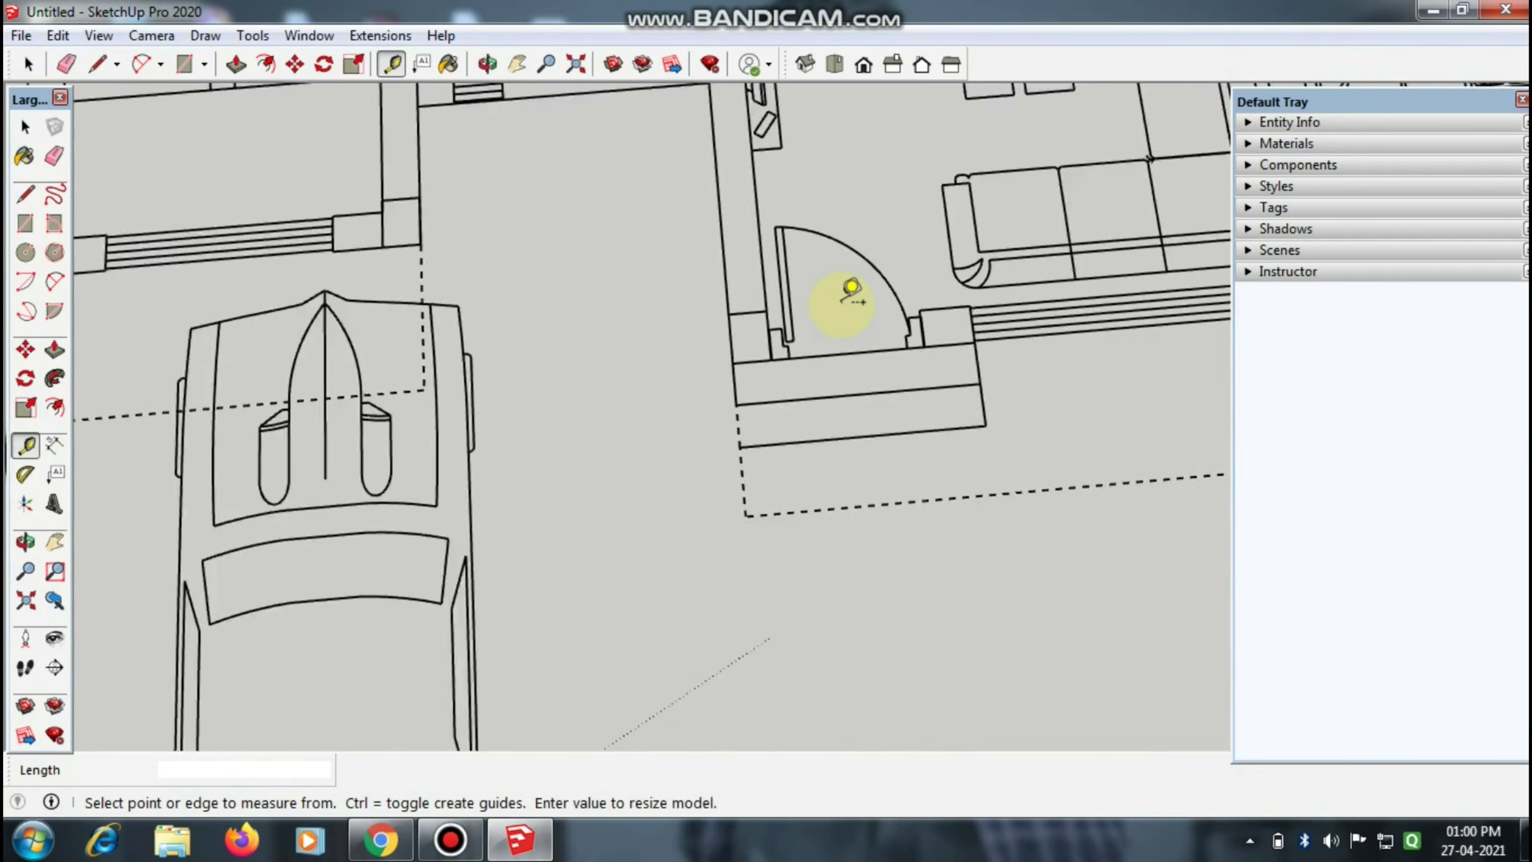
pyautogui.scroll(-2, 834, 287)
pyautogui.scroll(2, 461, 667)
pyautogui.scroll(2, 468, 685)
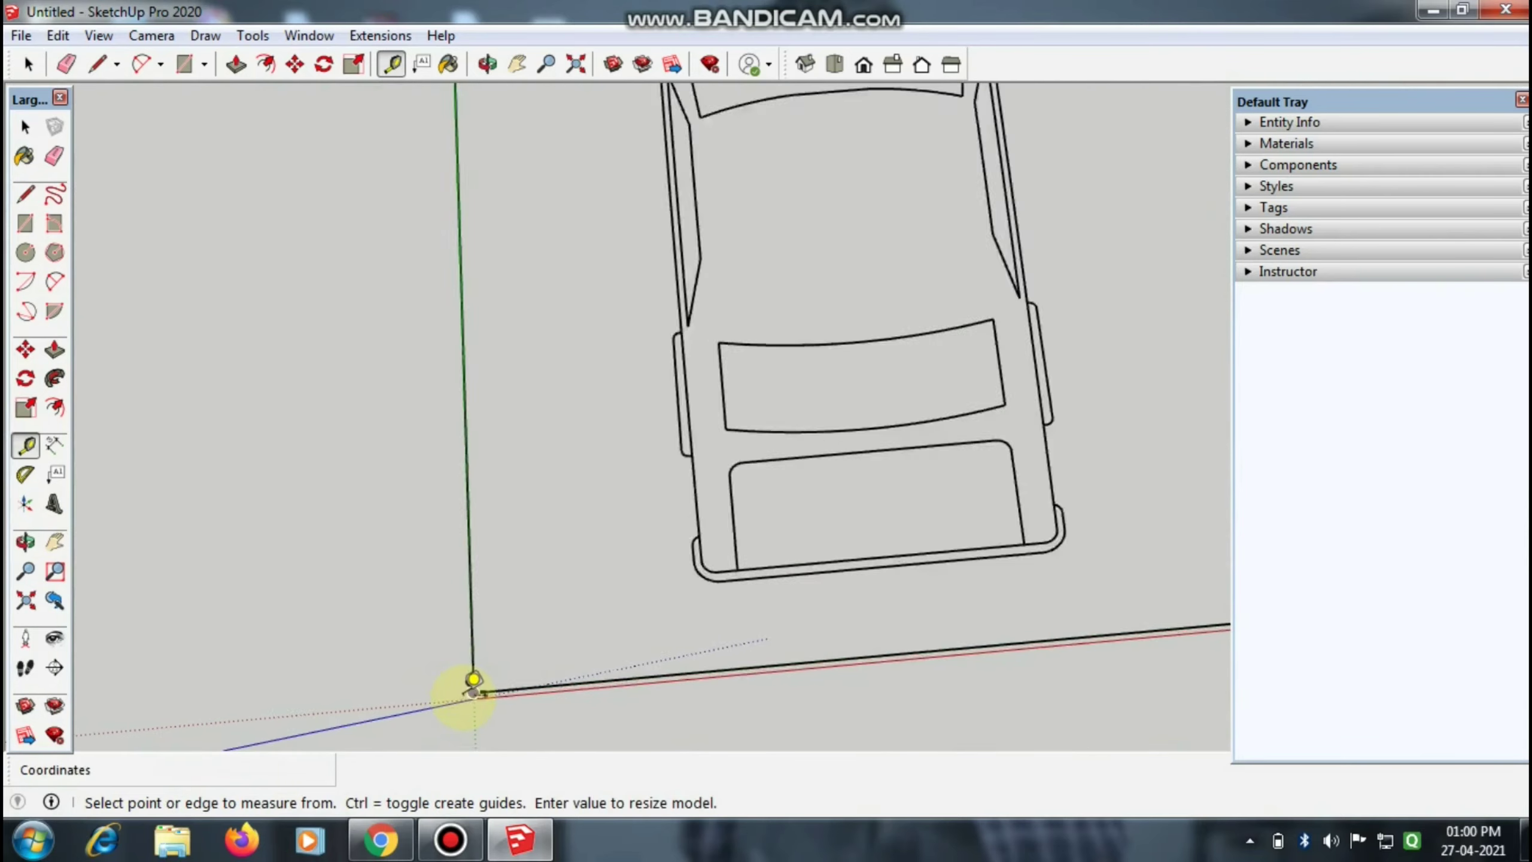
pyautogui.scroll(2, 471, 685)
pyautogui.scroll(2, 509, 659)
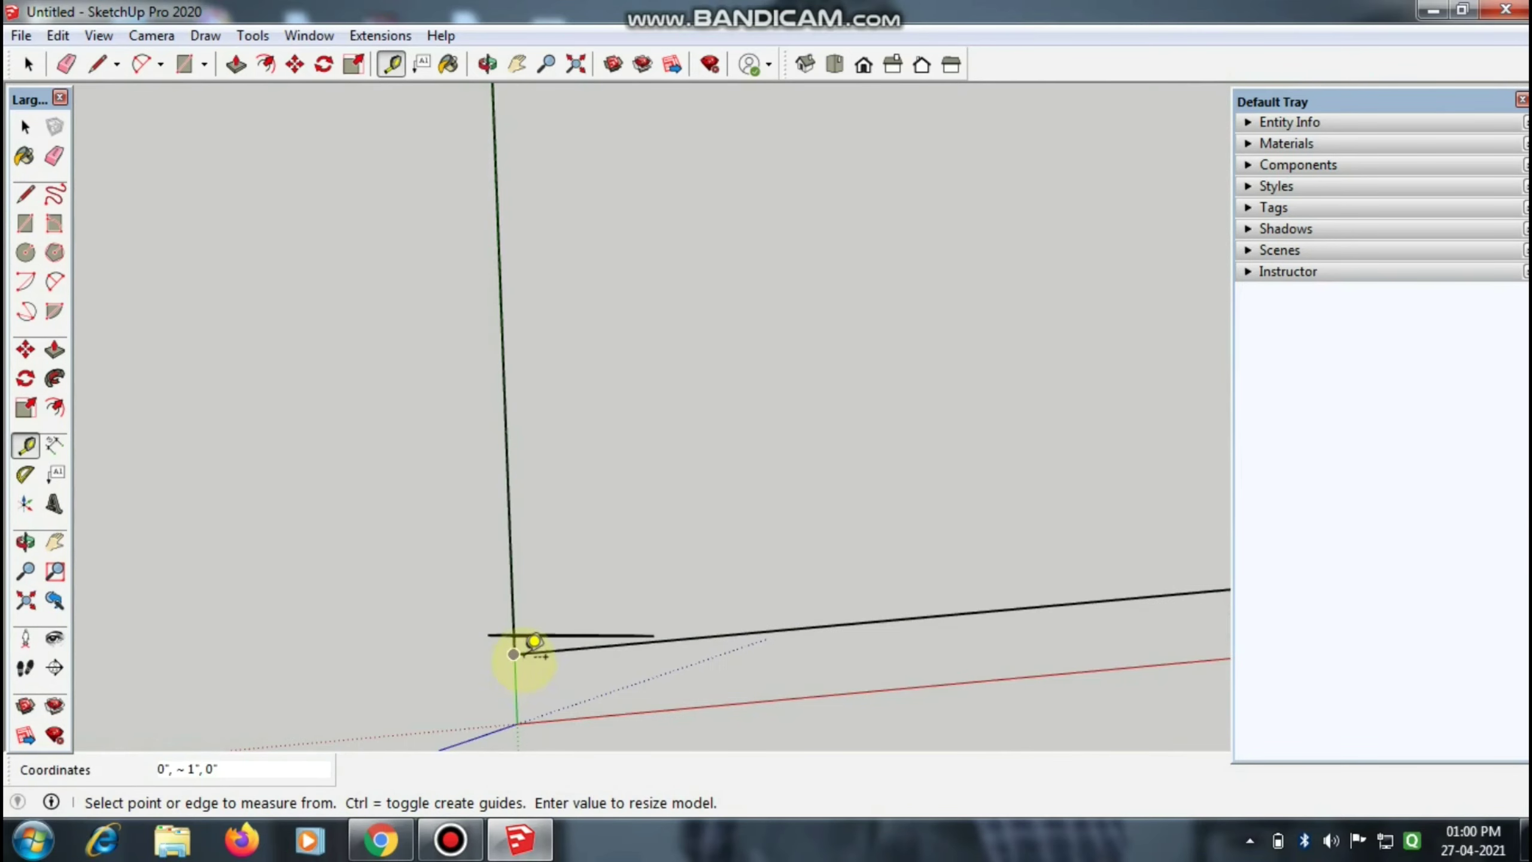
# Measure the plot edge from the bottom-left corner, confirming it reads 35', and zoom out
pyautogui.click(516, 640)
pyautogui.scroll(-2, 342, 616)
pyautogui.scroll(-2, 331, 581)
pyautogui.scroll(-2, 331, 583)
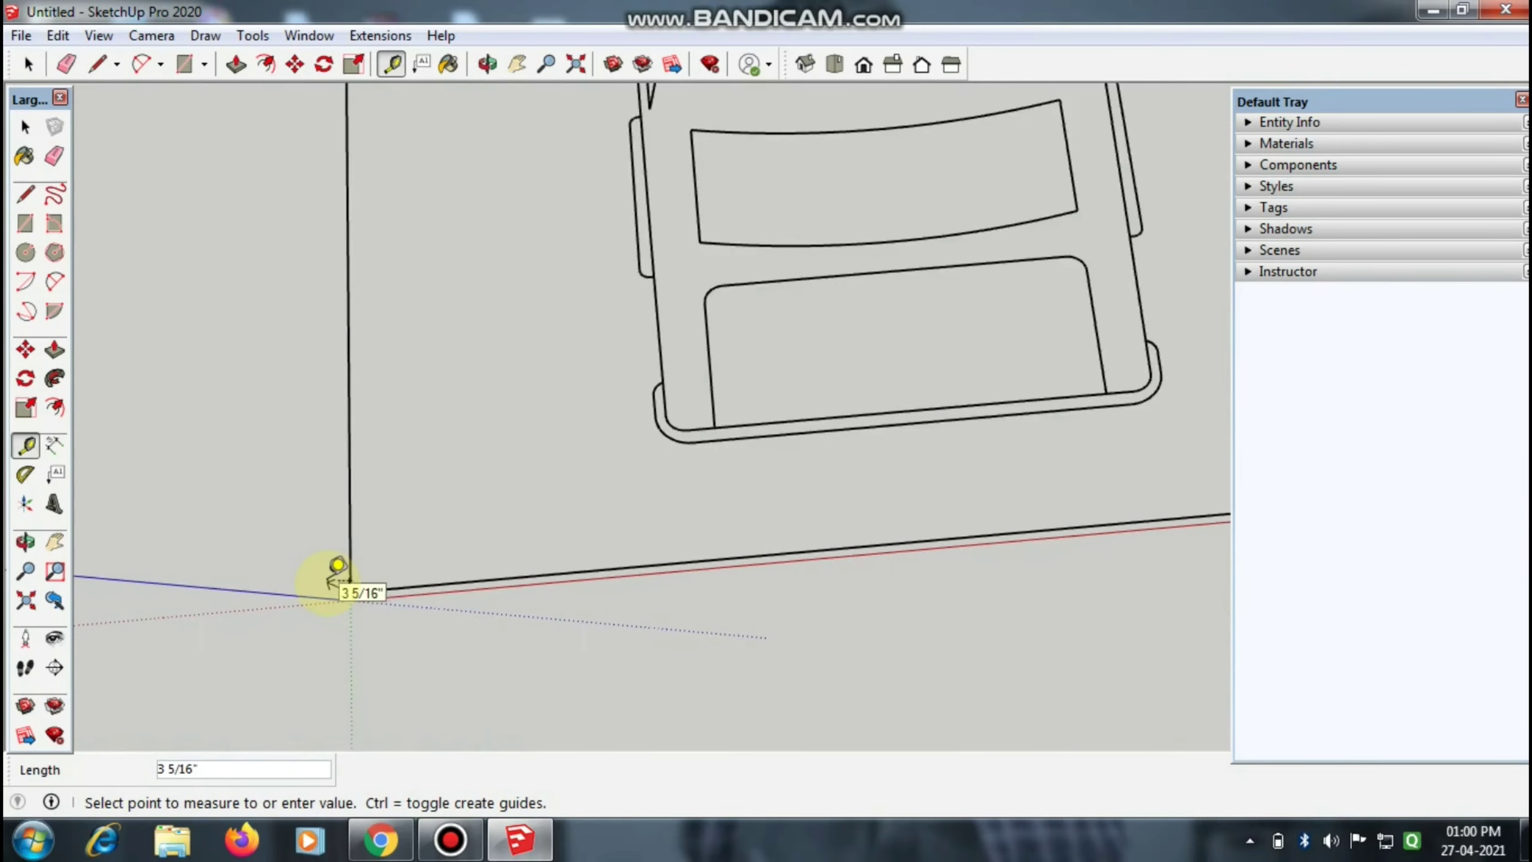
pyautogui.scroll(-2, 331, 586)
pyautogui.scroll(-2, 335, 591)
pyautogui.scroll(-2, 337, 583)
pyautogui.scroll(-2, 905, 531)
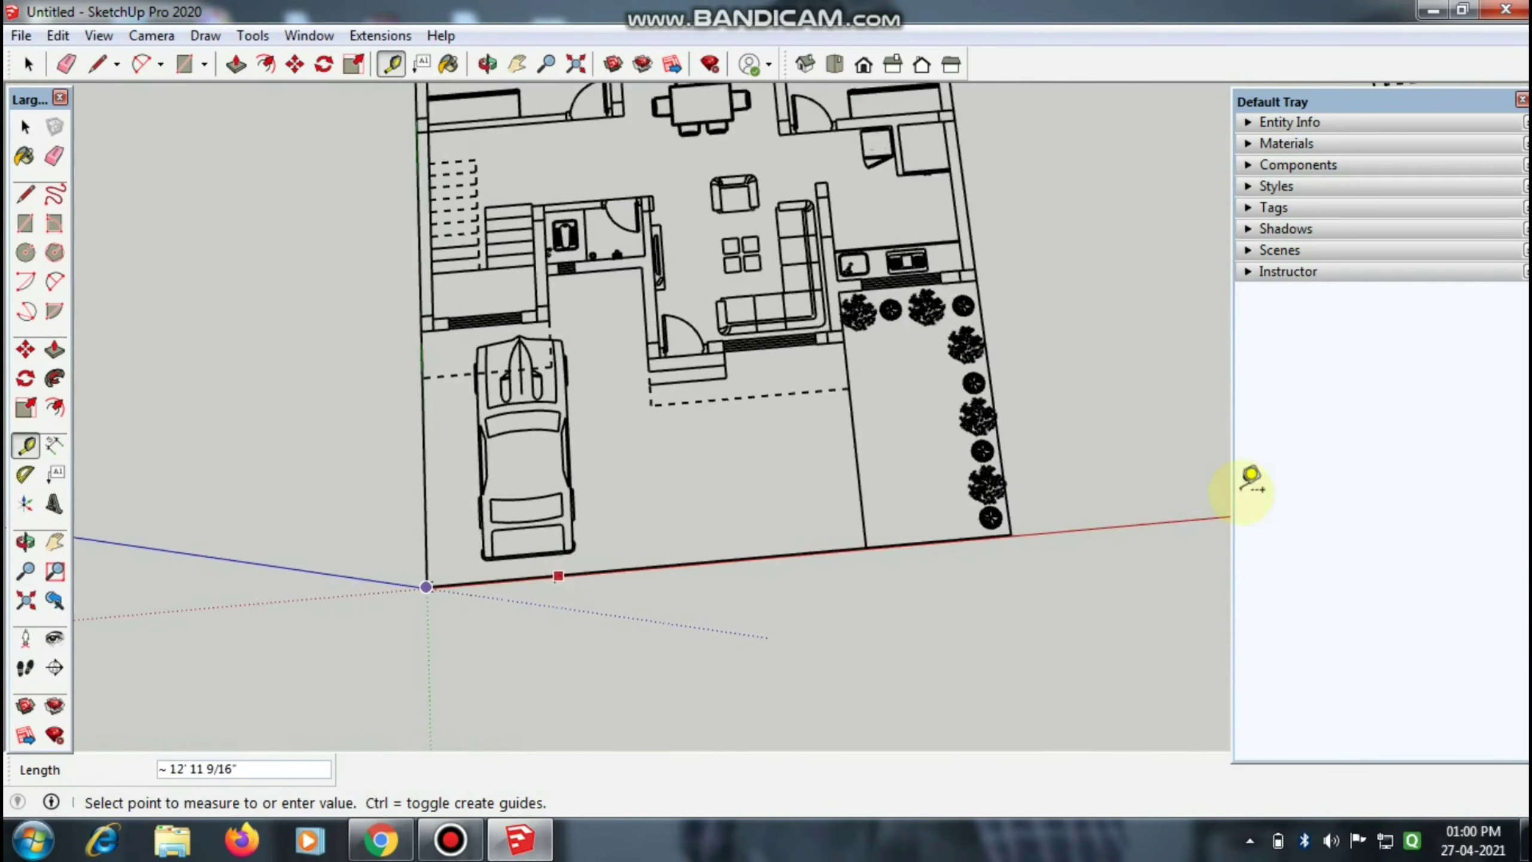
pyautogui.scroll(3, 992, 513)
pyautogui.scroll(2, 996, 546)
pyautogui.scroll(2, 990, 552)
pyautogui.scroll(3, 990, 548)
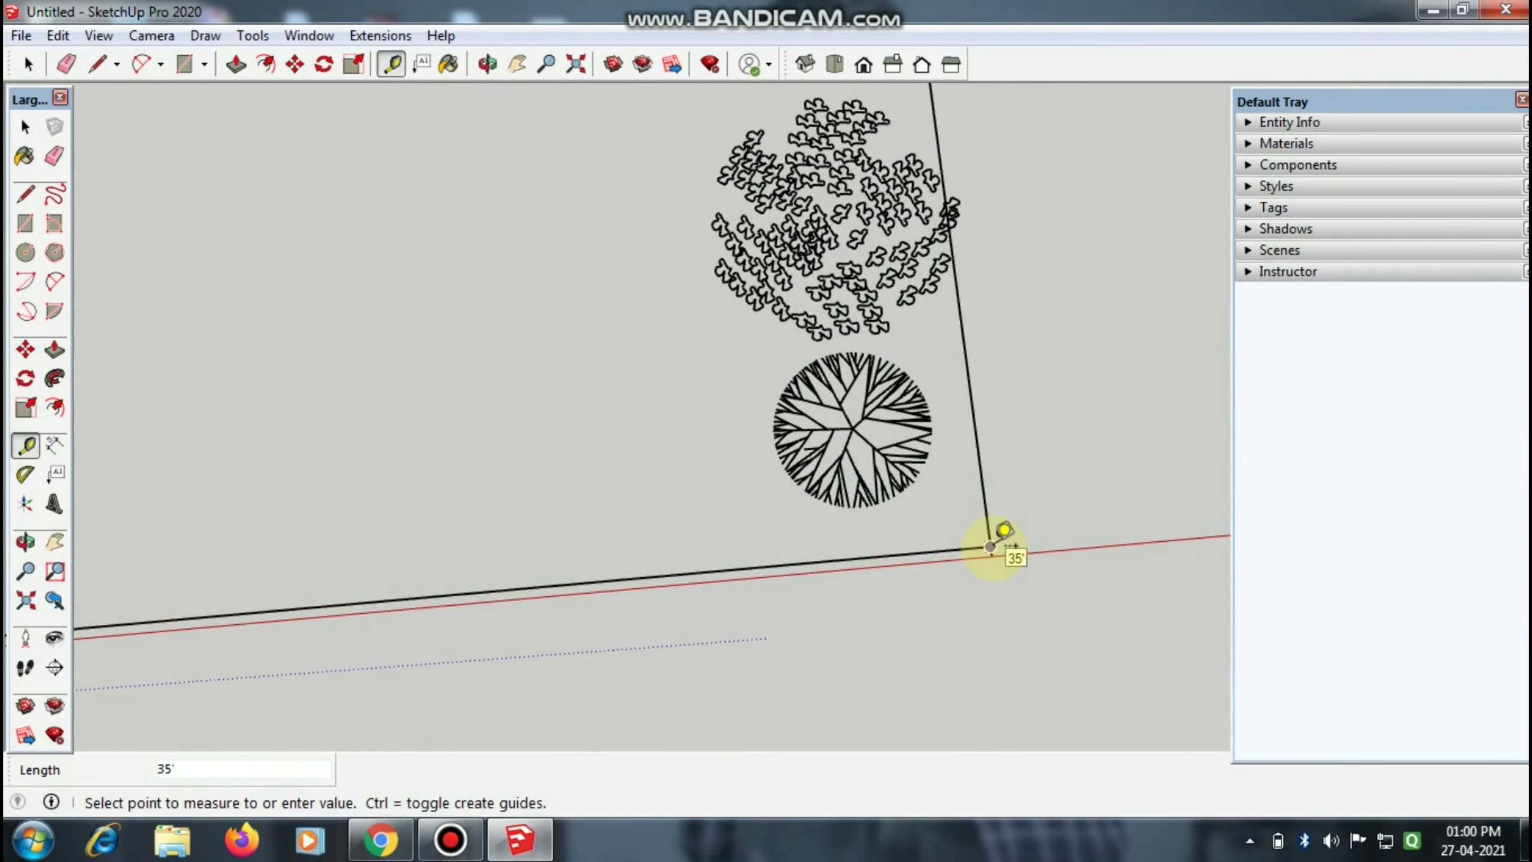
pyautogui.scroll(-3, 893, 694)
pyautogui.scroll(-2, 886, 700)
pyautogui.scroll(-2, 886, 697)
pyautogui.click(886, 695)
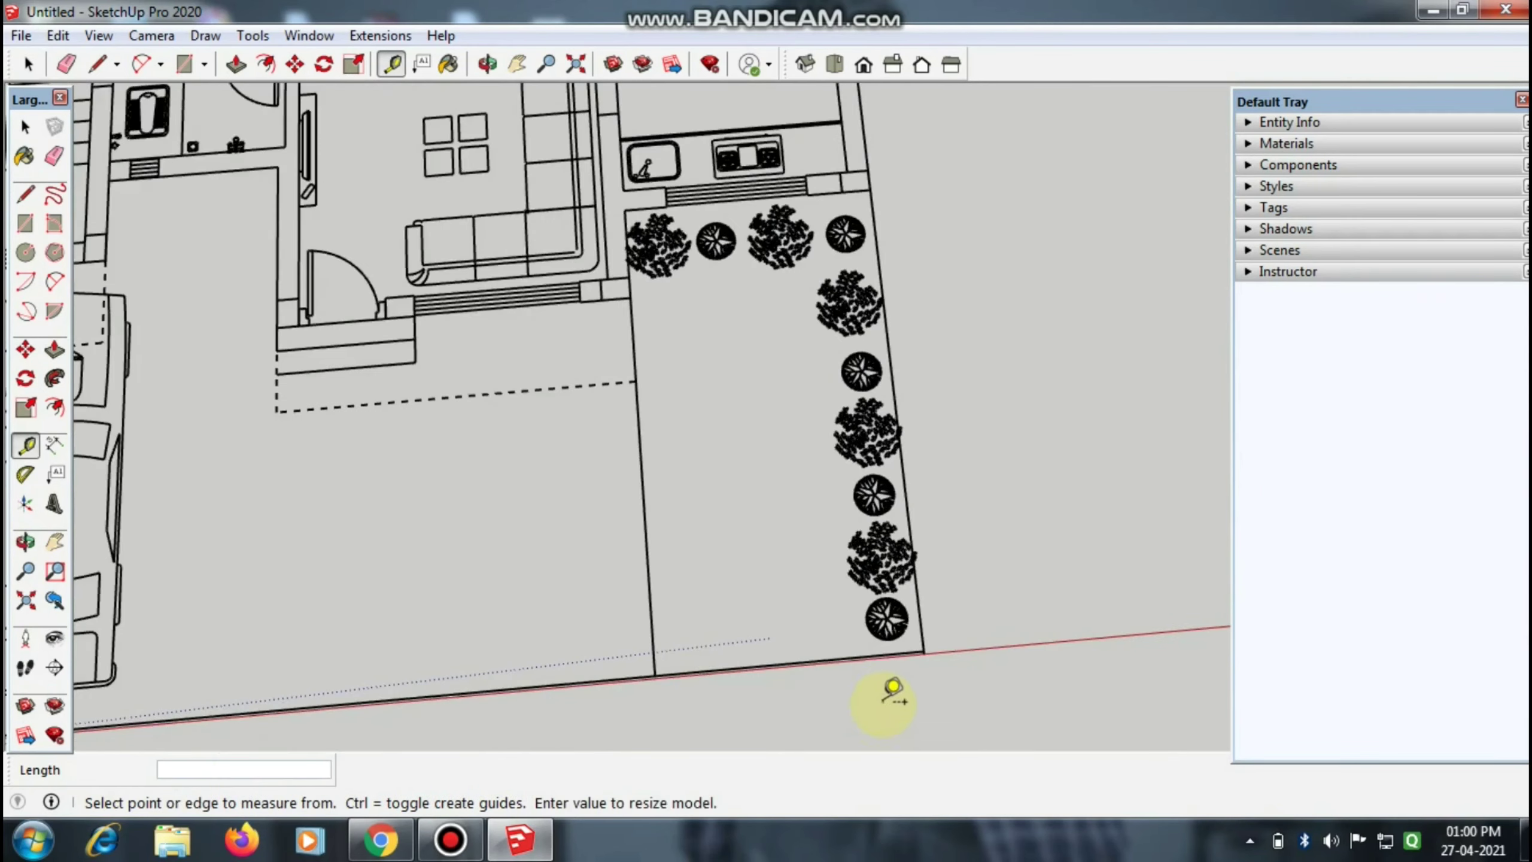
pyautogui.scroll(-2, 766, 658)
pyautogui.scroll(-2, 778, 685)
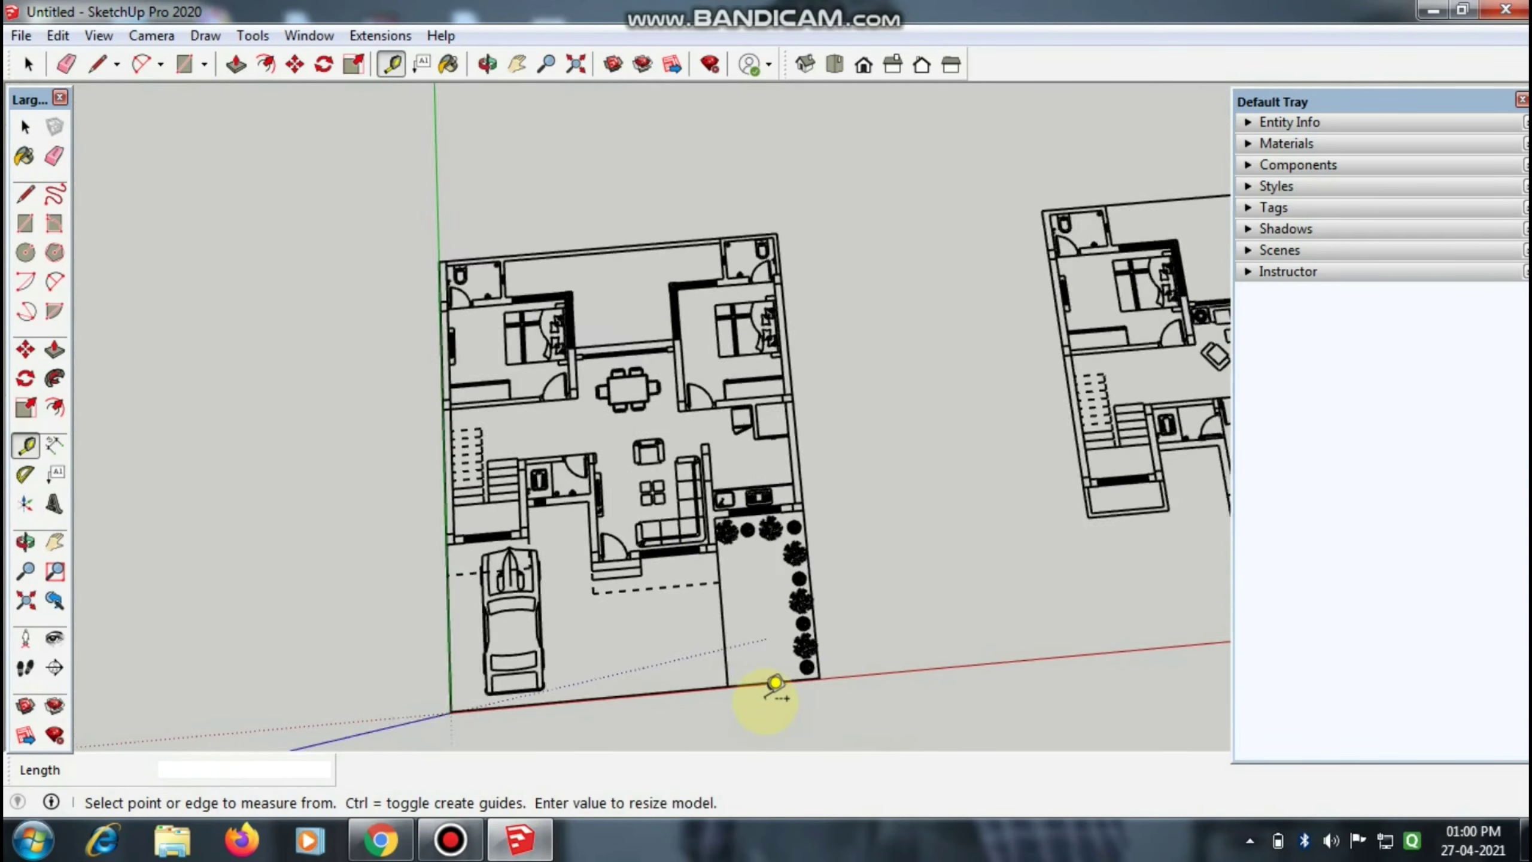
pyautogui.scroll(-2, 780, 686)
pyautogui.scroll(-2, 809, 616)
pyautogui.scroll(-2, 821, 537)
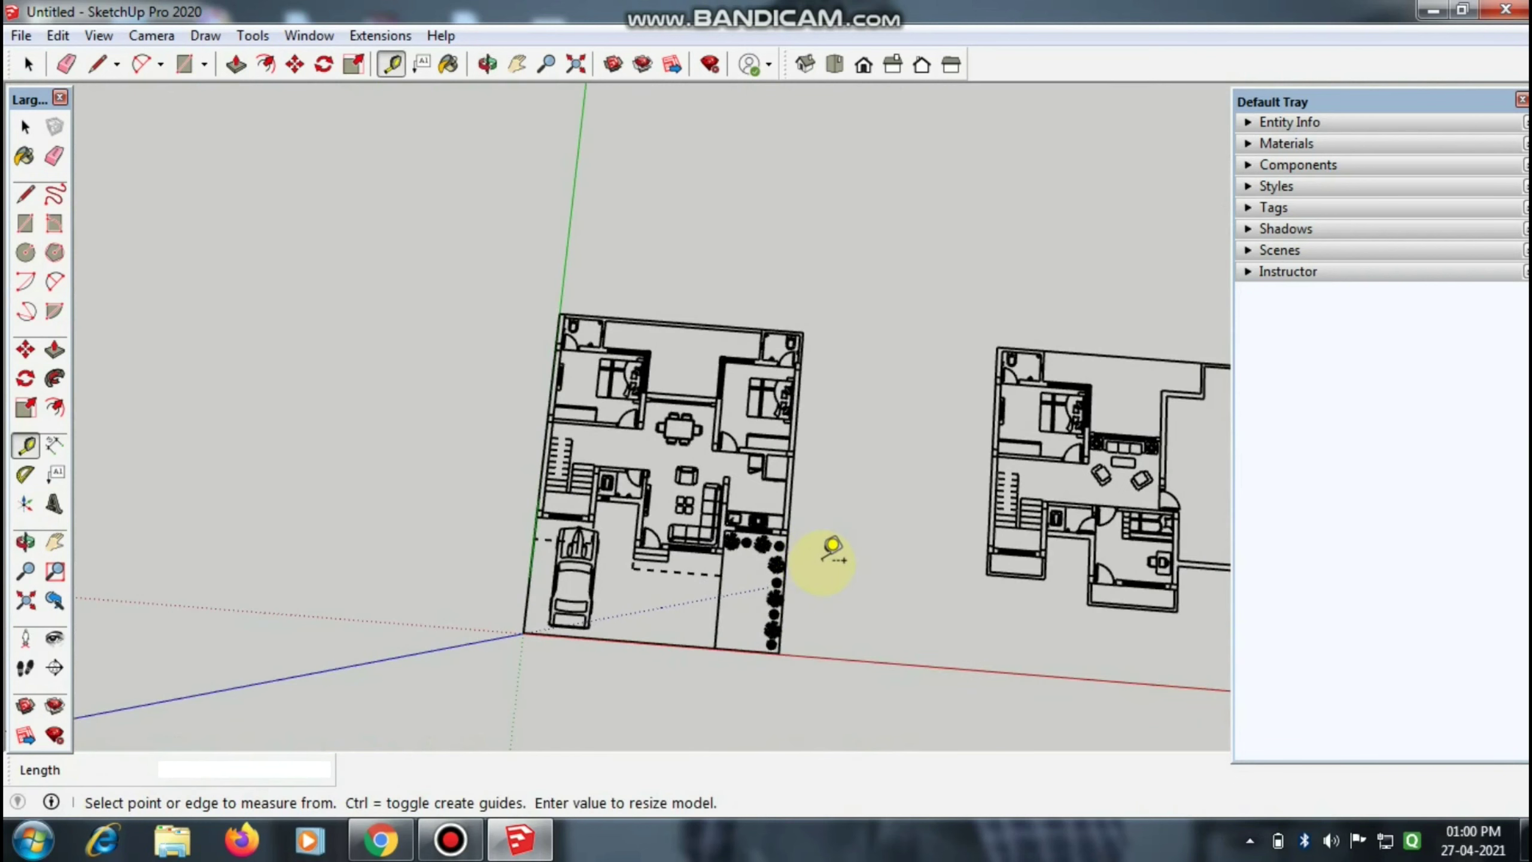
pyautogui.scroll(-2, 785, 543)
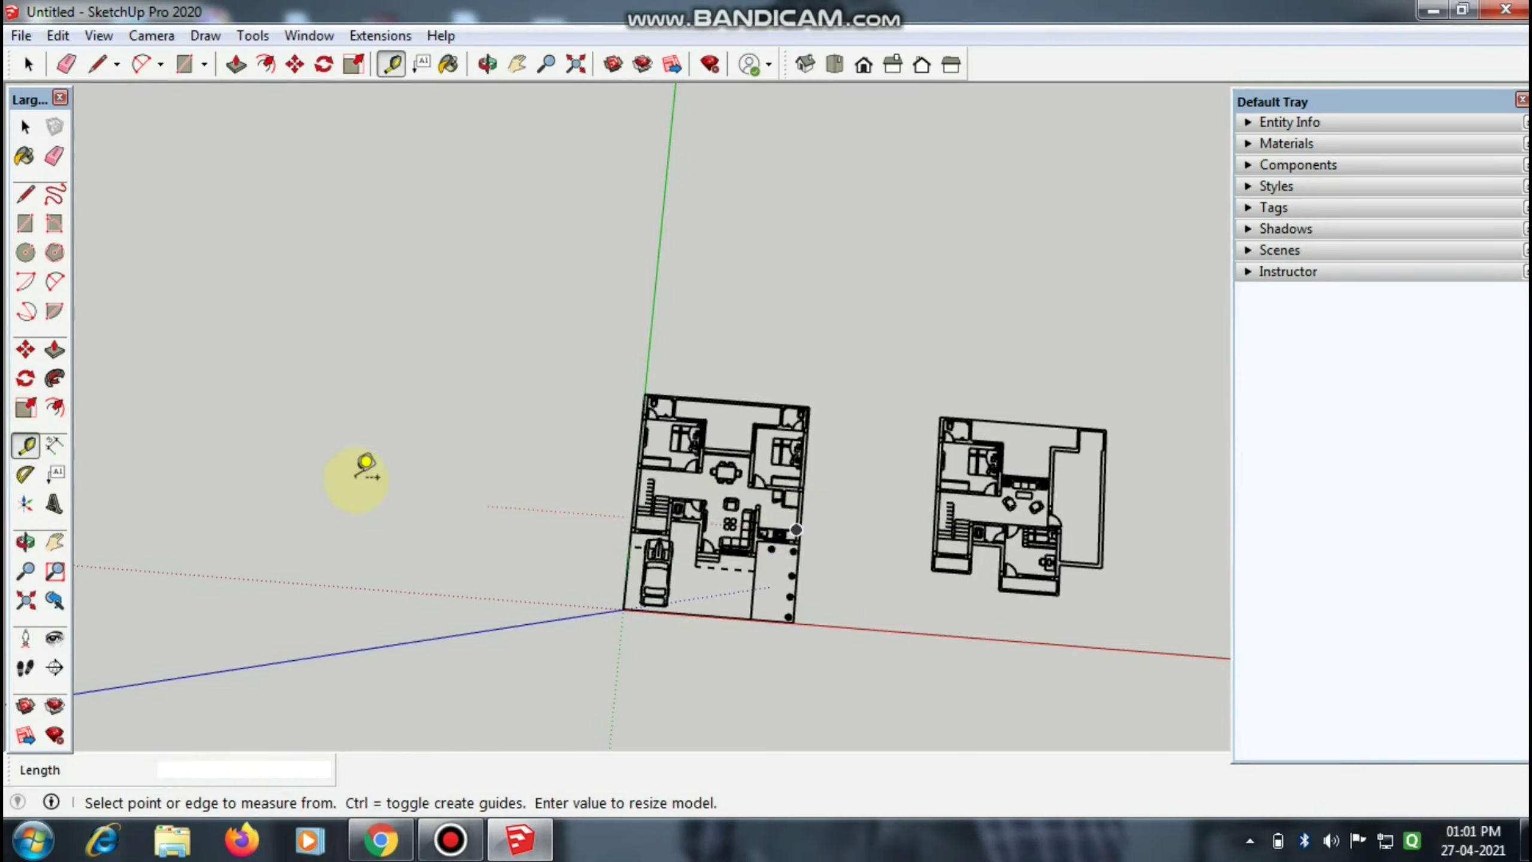
pyautogui.moveTo(566, 543)
pyautogui.mouseDown(button='middle')
pyautogui.moveTo(547, 472)
pyautogui.moveTo(1000, 701)
pyautogui.mouseUp(button='middle')
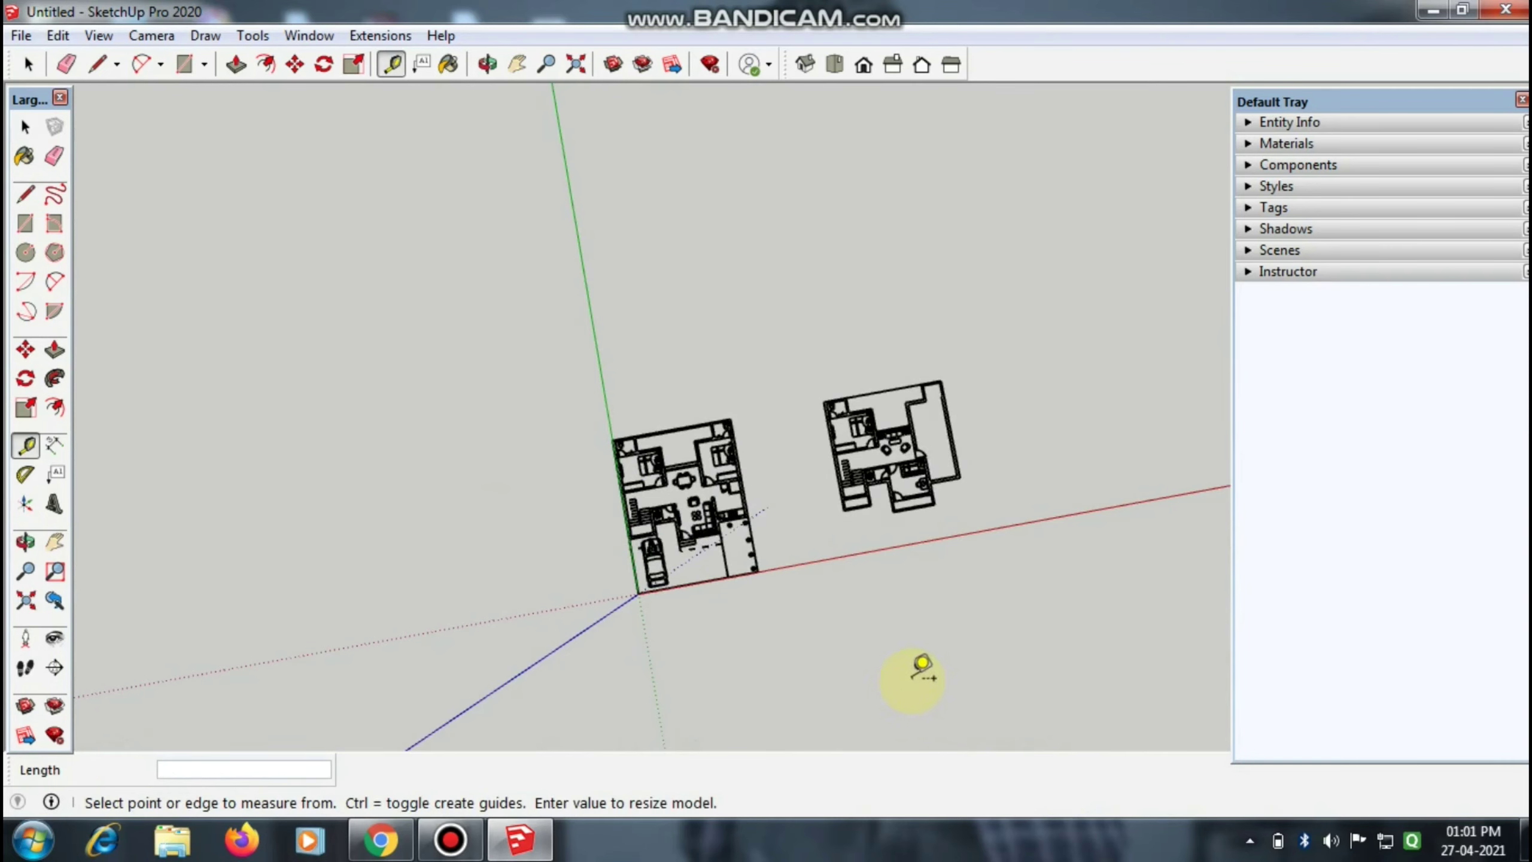
pyautogui.moveTo(921, 662); pyautogui.dragTo(907, 657, button='middle')
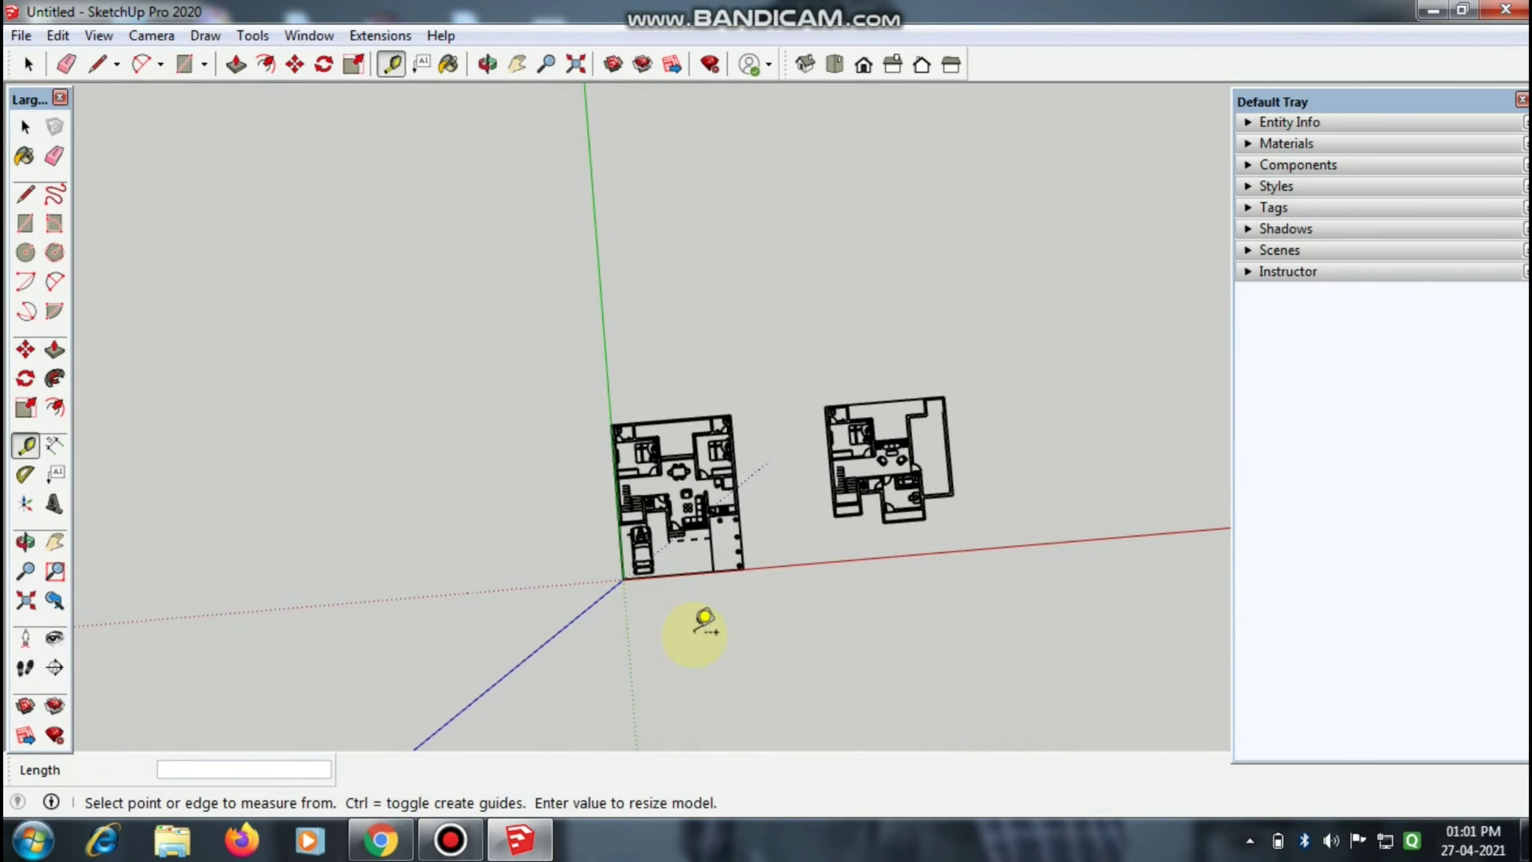
pyautogui.scroll(3, 661, 531)
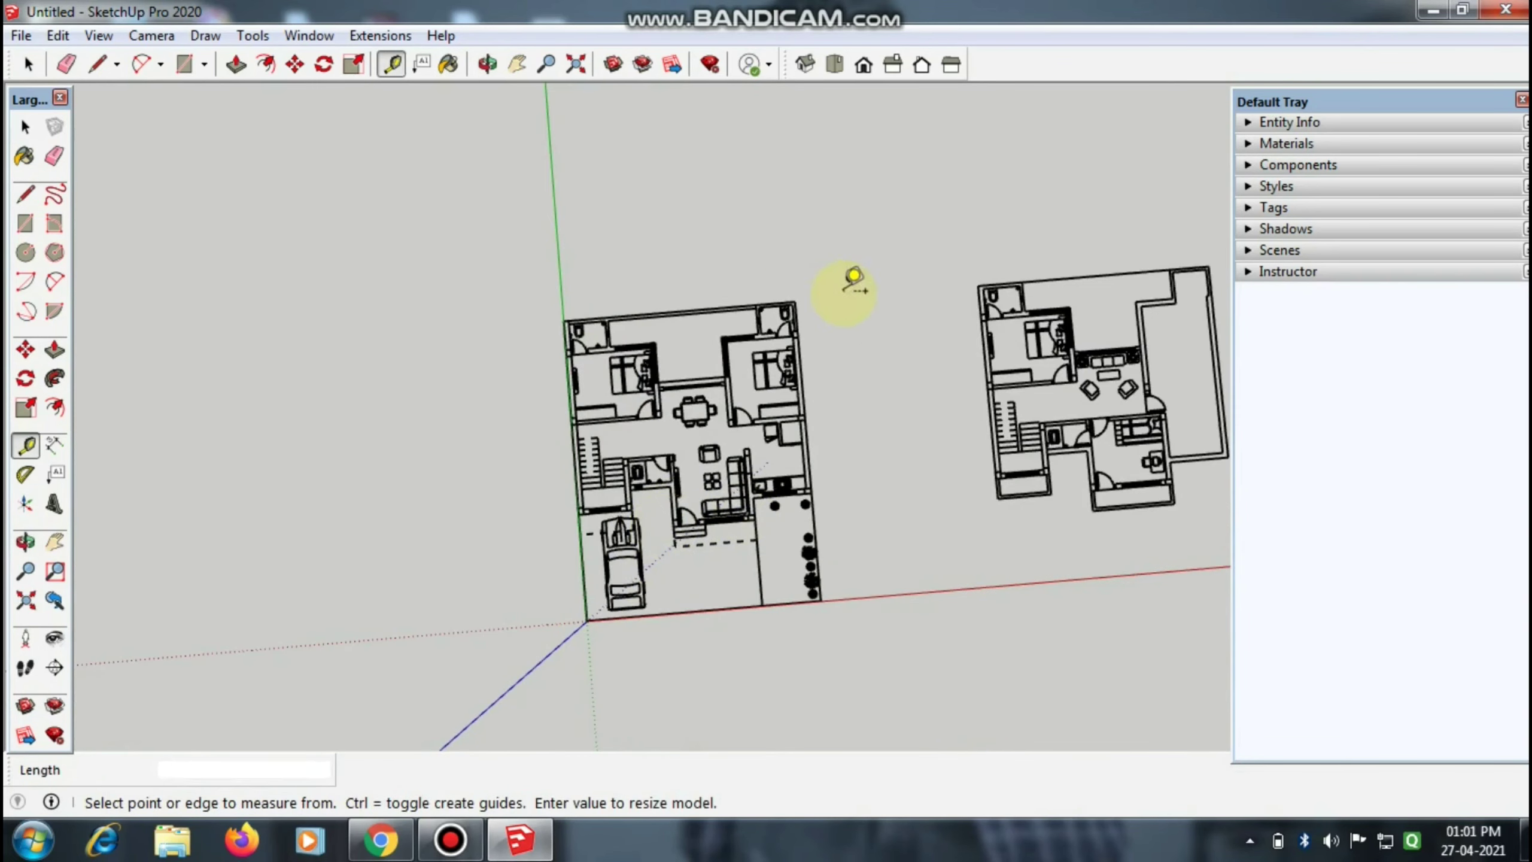
pyautogui.scroll(-2, 633, 439)
pyautogui.scroll(-2, 643, 438)
pyautogui.scroll(-1, 643, 428)
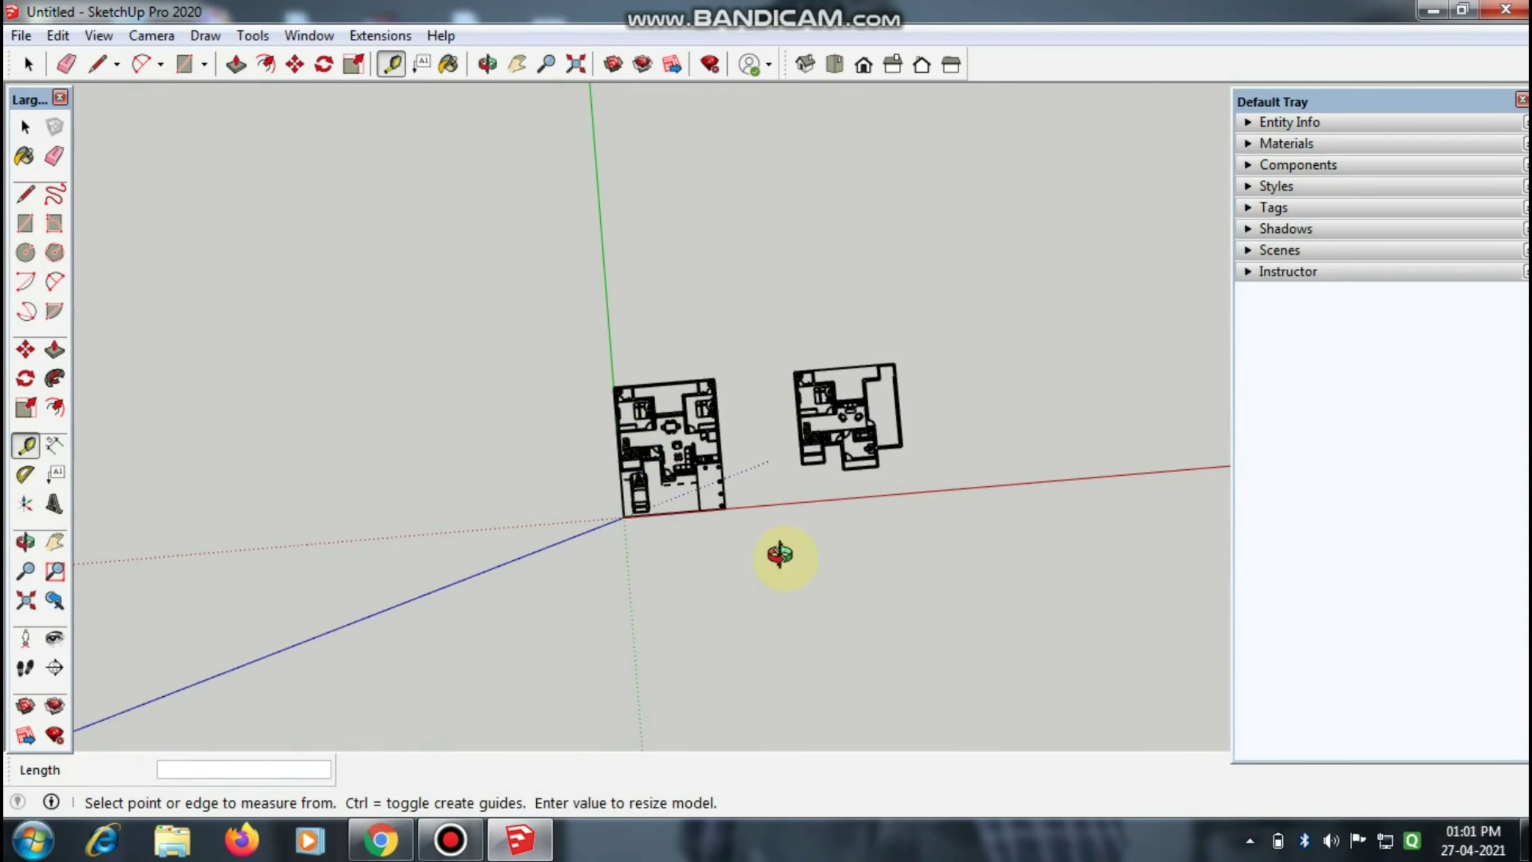
pyautogui.moveTo(780, 554); pyautogui.dragTo(754, 546, button='middle')
pyautogui.scroll(1, 683, 501)
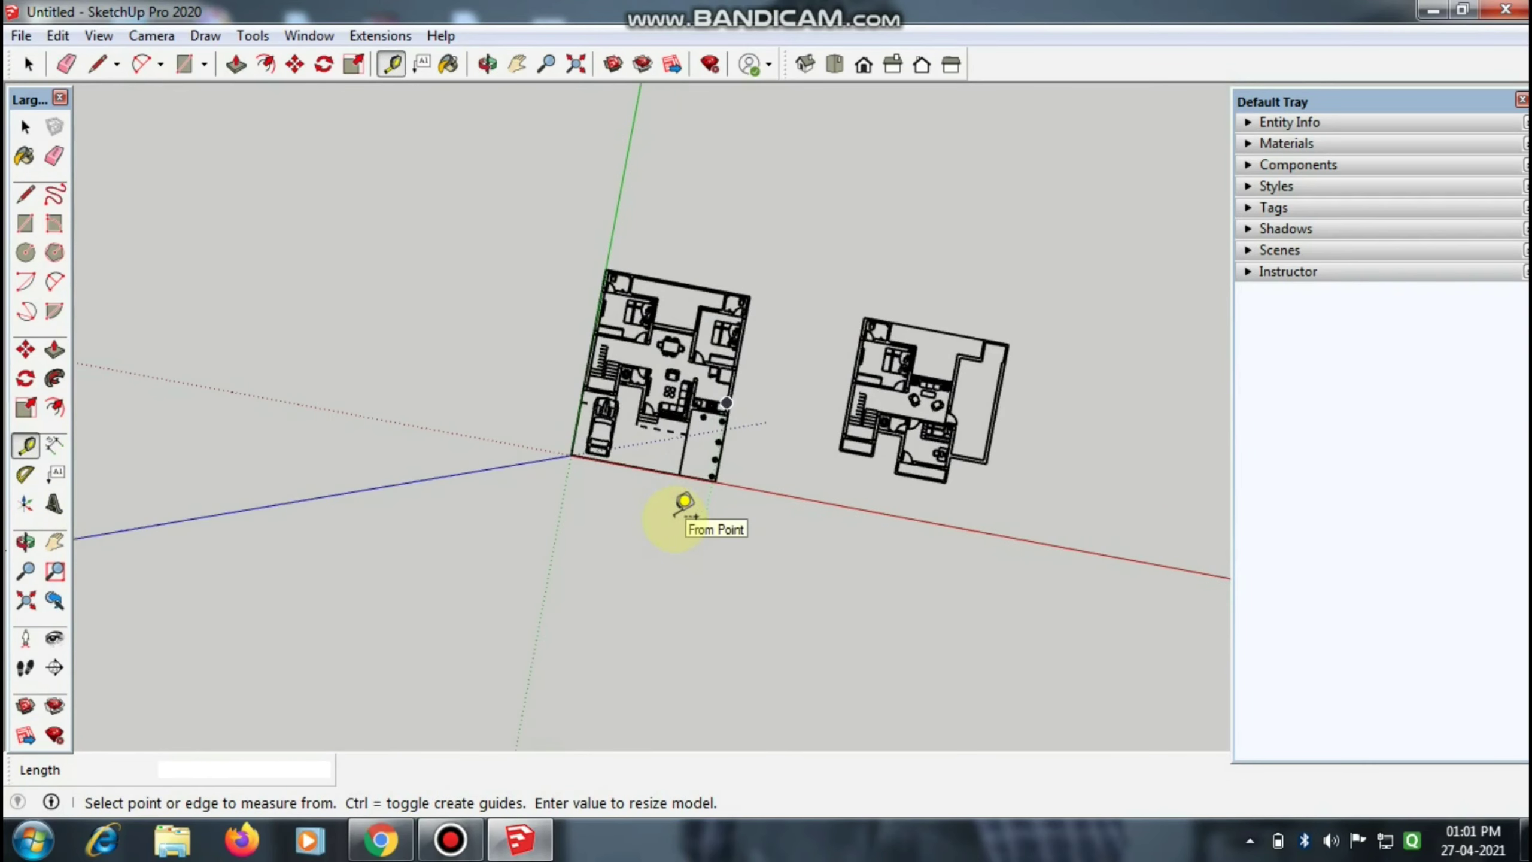
pyautogui.scroll(-1, 685, 502)
# Select both imported floor plans together with a selection window
pyautogui.press('space')
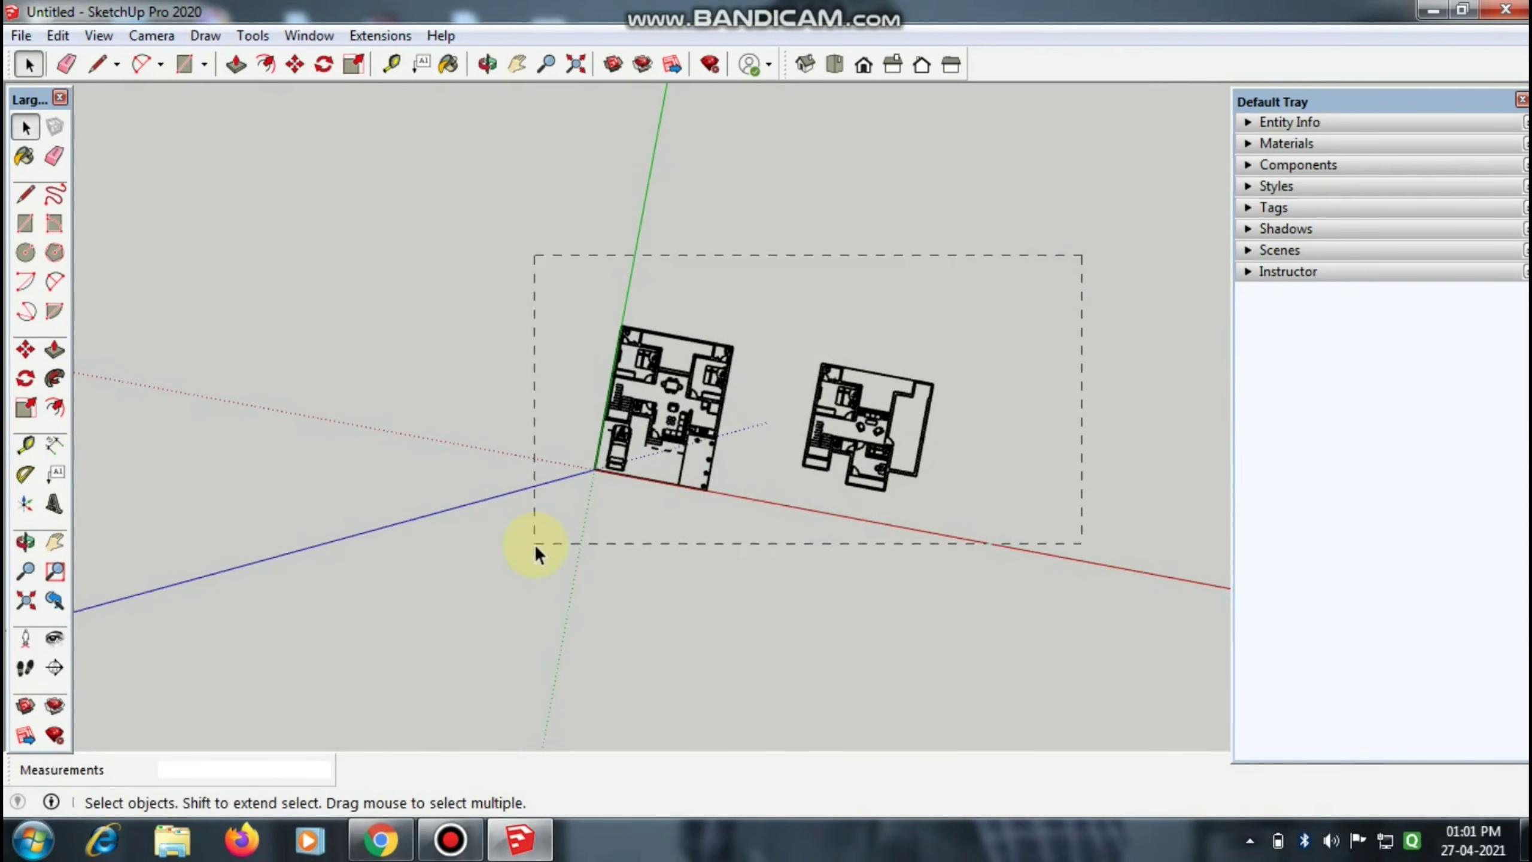
pyautogui.moveTo(751, 426); pyautogui.dragTo(534, 544)
pyautogui.moveTo(556, 587)
pyautogui.mouseDown(button='middle')
pyautogui.moveTo(690, 608)
pyautogui.moveTo(993, 582)
pyautogui.moveTo(1226, 343)
pyautogui.moveTo(788, 457)
pyautogui.moveTo(815, 574)
pyautogui.moveTo(835, 443)
pyautogui.mouseUp(button='middle')
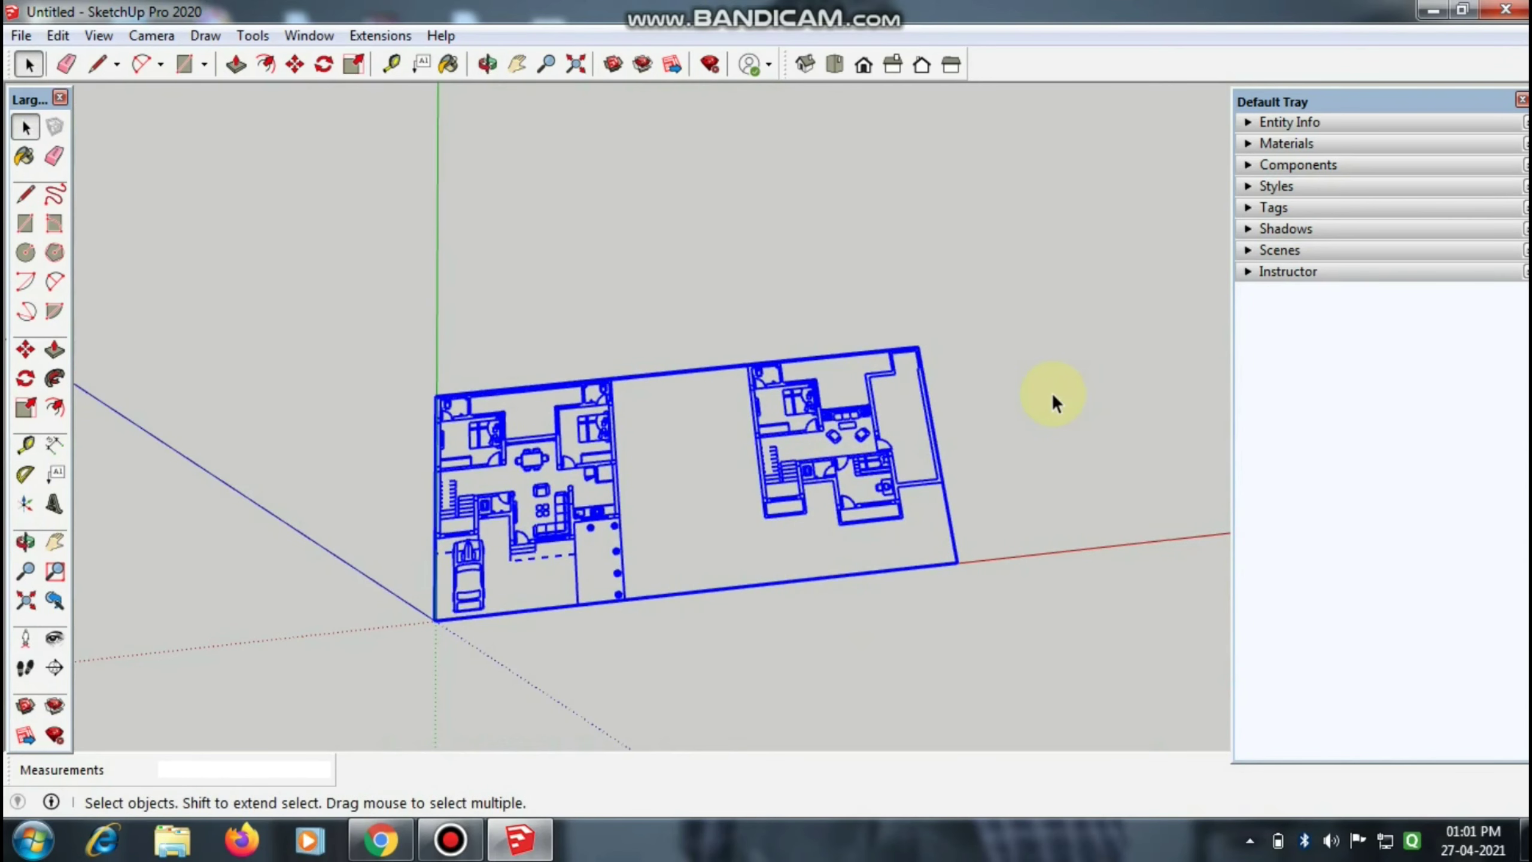
# Start the Scale tool on the plans and try a corner grip, then cancel it
pyautogui.press('s')
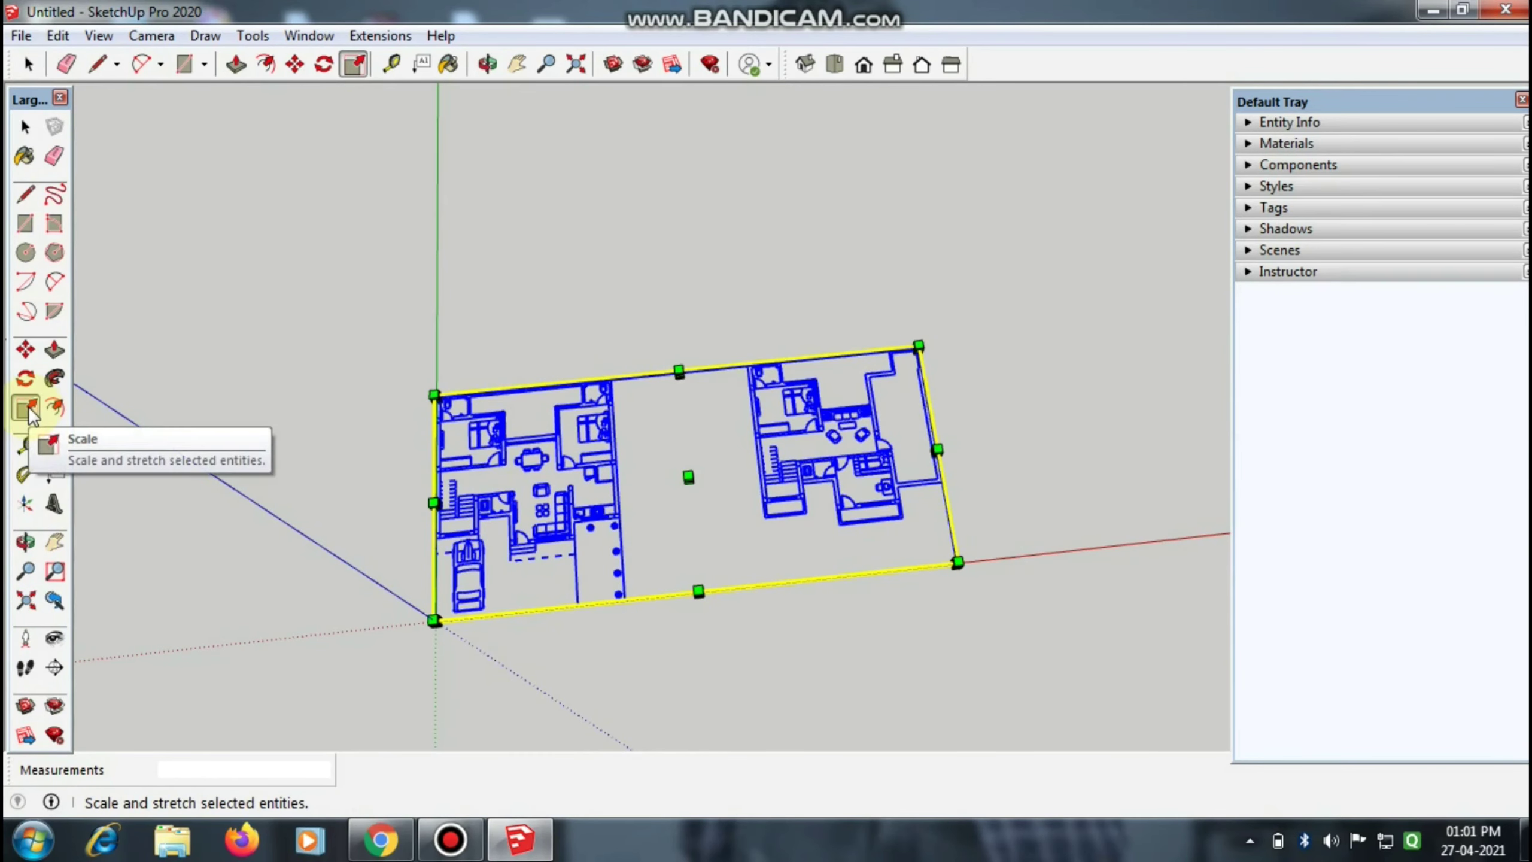
pyautogui.moveTo(896, 400)
pyautogui.mouseDown(button='middle')
pyautogui.moveTo(633, 393)
pyautogui.moveTo(938, 546)
pyautogui.moveTo(906, 482)
pyautogui.moveTo(913, 428)
pyautogui.mouseUp(button='middle')
pyautogui.scroll(3, 913, 428)
pyautogui.scroll(3, 917, 462)
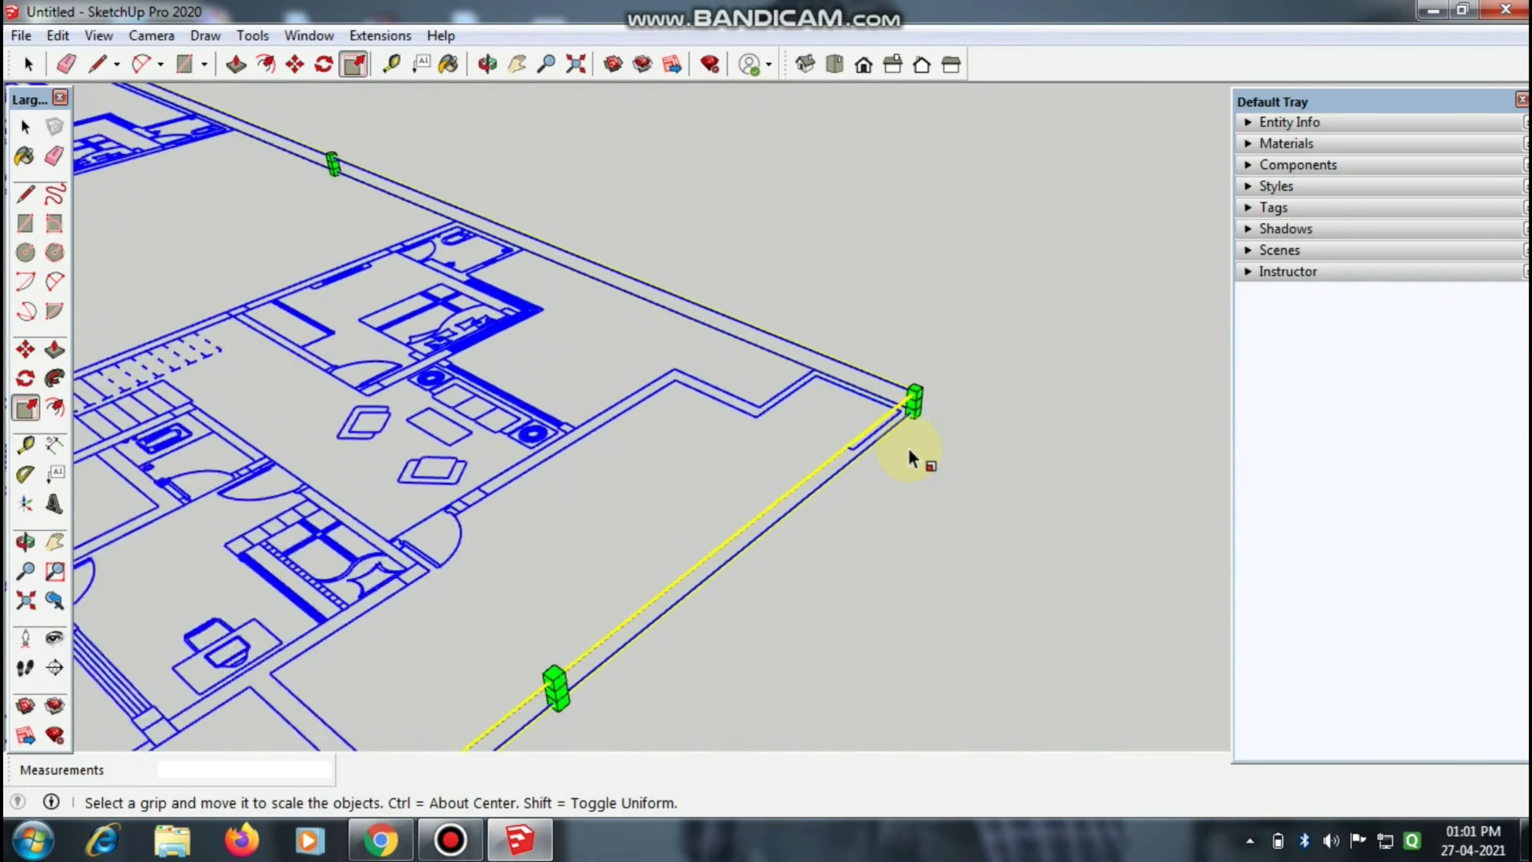
pyautogui.scroll(2, 910, 451)
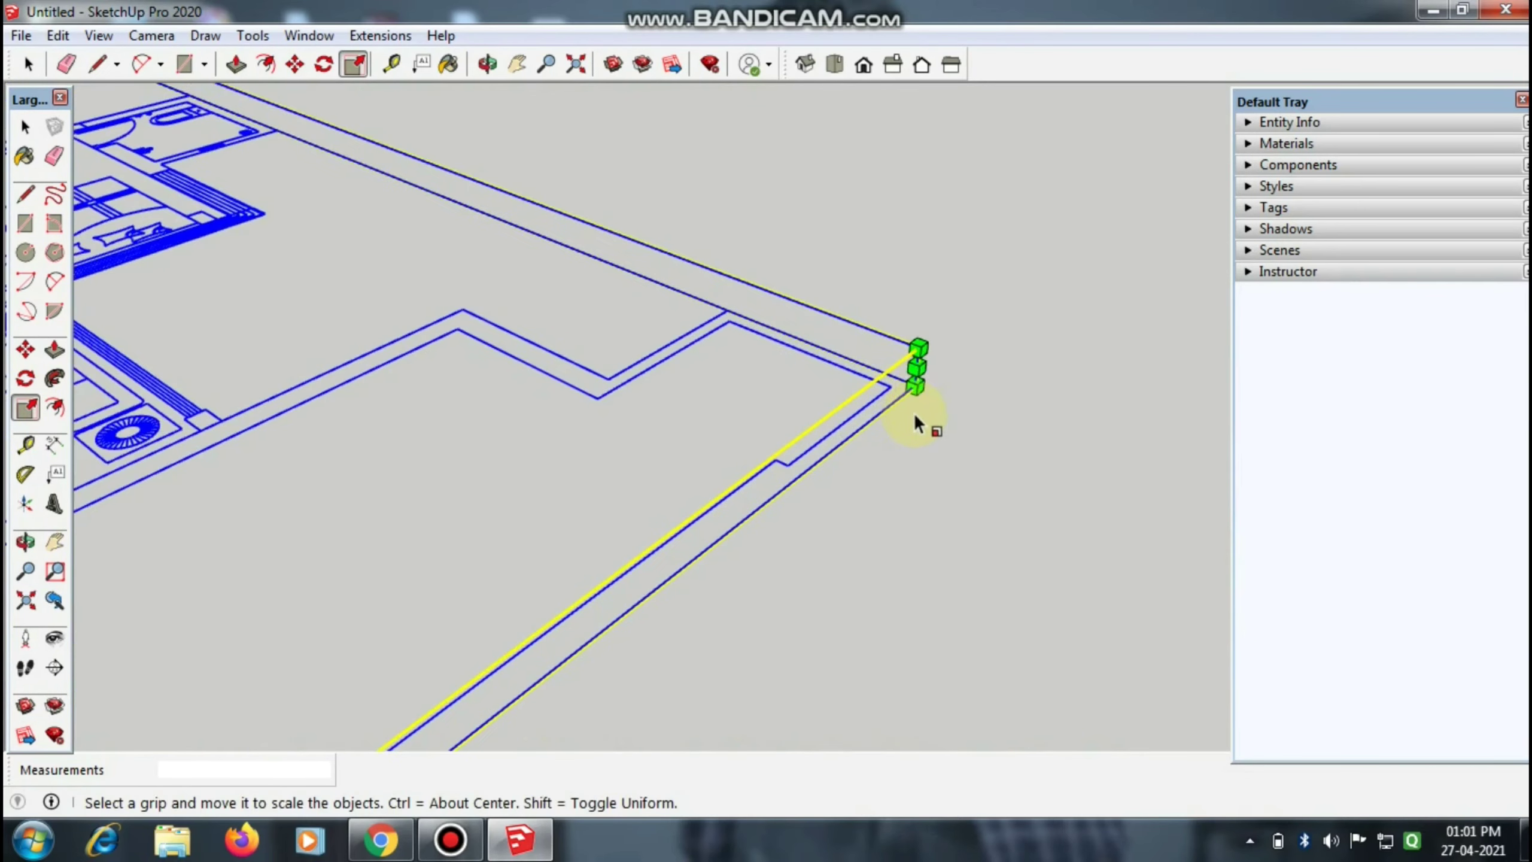
pyautogui.scroll(2, 929, 379)
pyautogui.scroll(2, 923, 369)
pyautogui.click(917, 362)
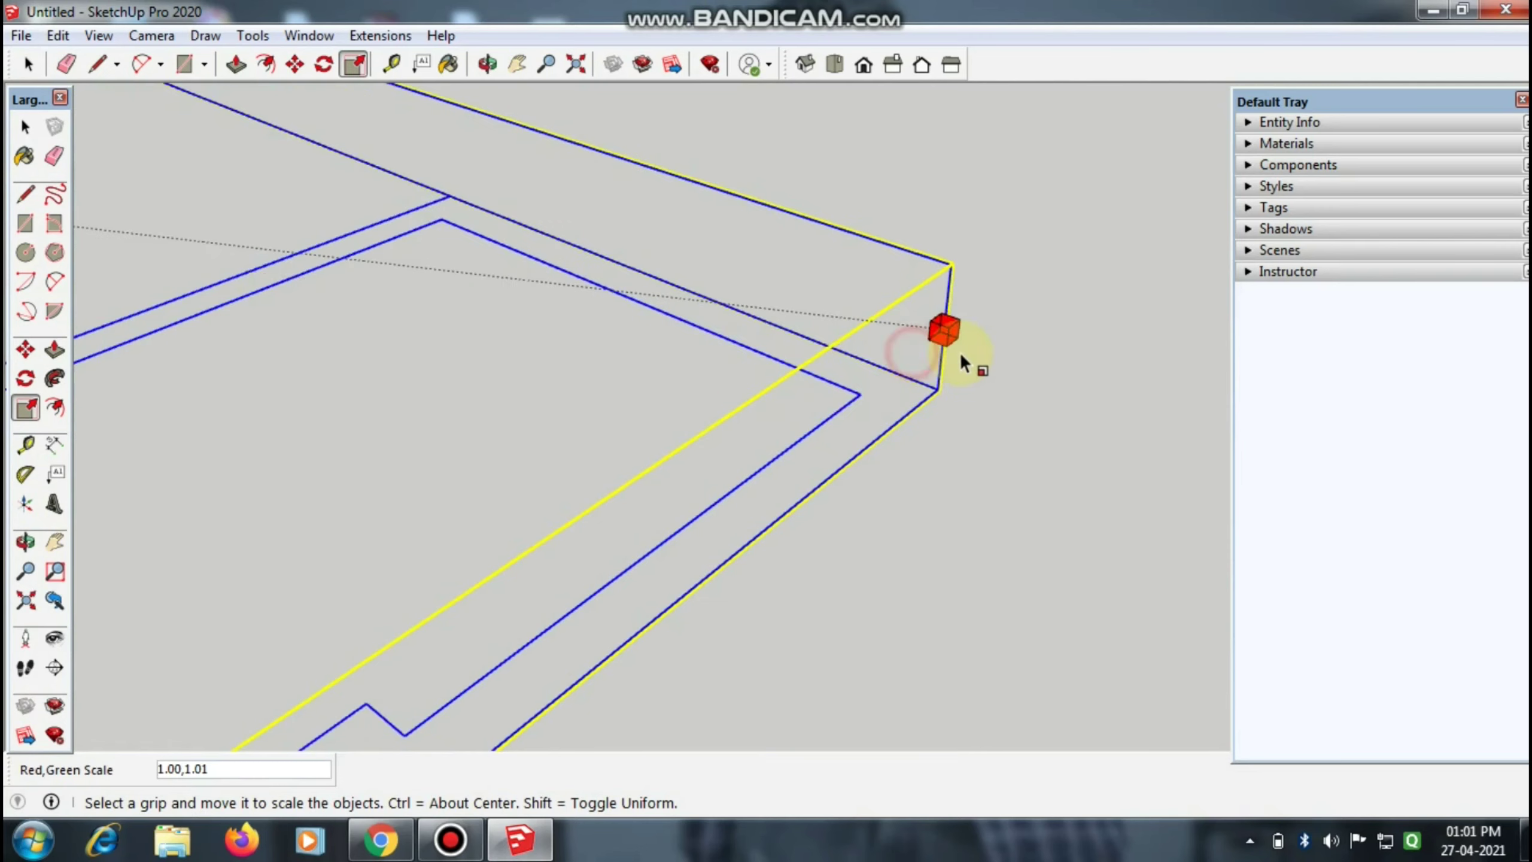
pyautogui.scroll(2, 996, 356)
pyautogui.moveTo(1045, 356)
pyautogui.mouseDown(button='middle')
pyautogui.moveTo(942, 345)
pyautogui.moveTo(992, 366)
pyautogui.mouseUp(button='middle')
pyautogui.press('Escape')
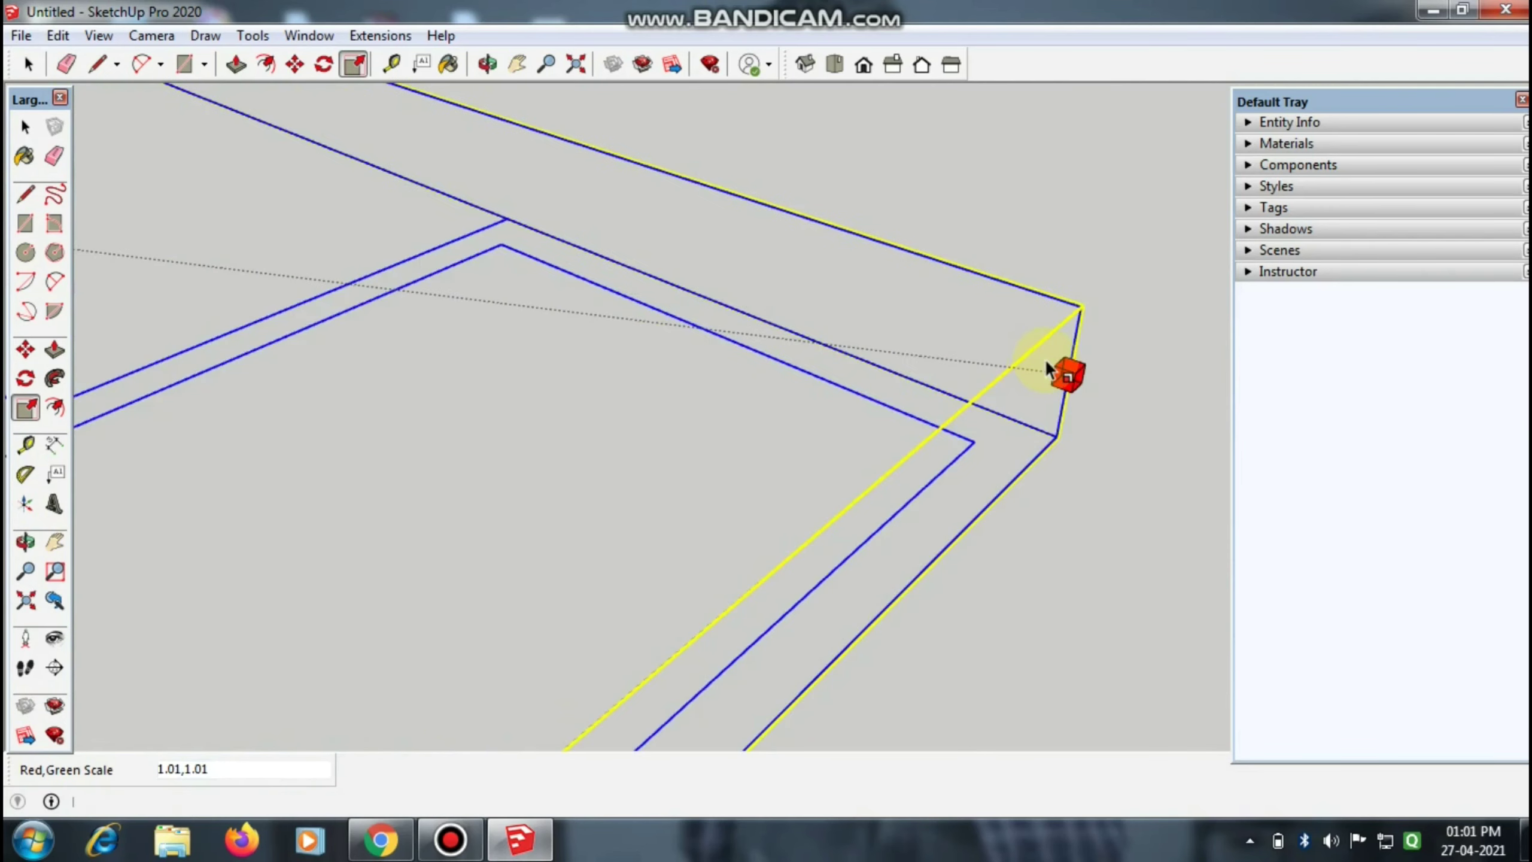
# Orbit and zoom around the scale box to find a usable red-axis grip
pyautogui.scroll(-2, 1047, 362)
pyautogui.scroll(-2, 1052, 362)
pyautogui.scroll(-2, 1056, 359)
pyautogui.scroll(-2, 1056, 359)
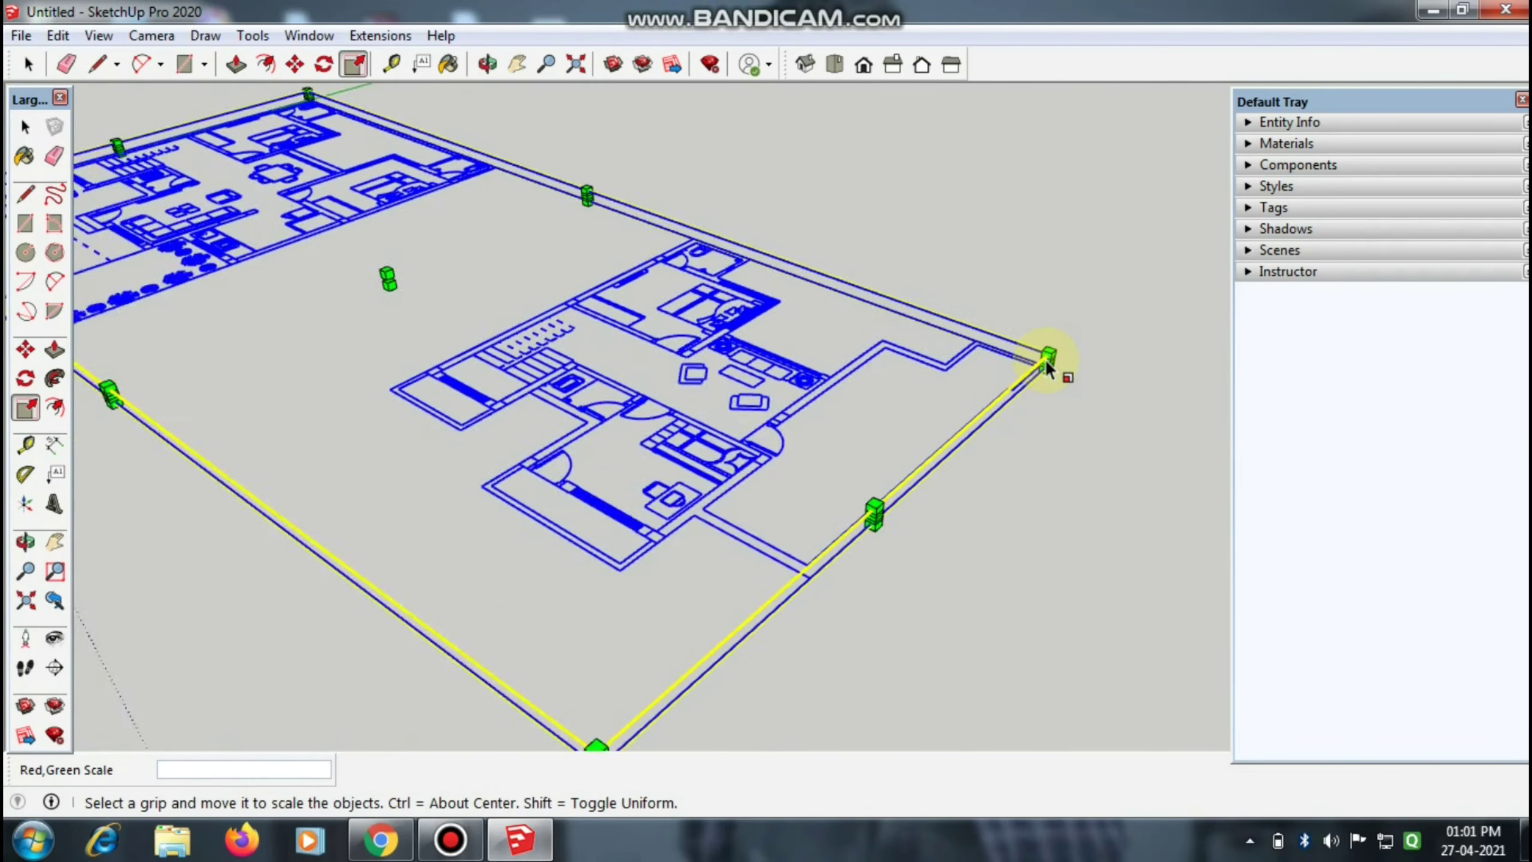
pyautogui.scroll(-2, 1050, 359)
pyautogui.moveTo(783, 614); pyautogui.dragTo(978, 558, button='middle')
pyautogui.scroll(2, 1008, 503)
pyautogui.scroll(2, 1018, 469)
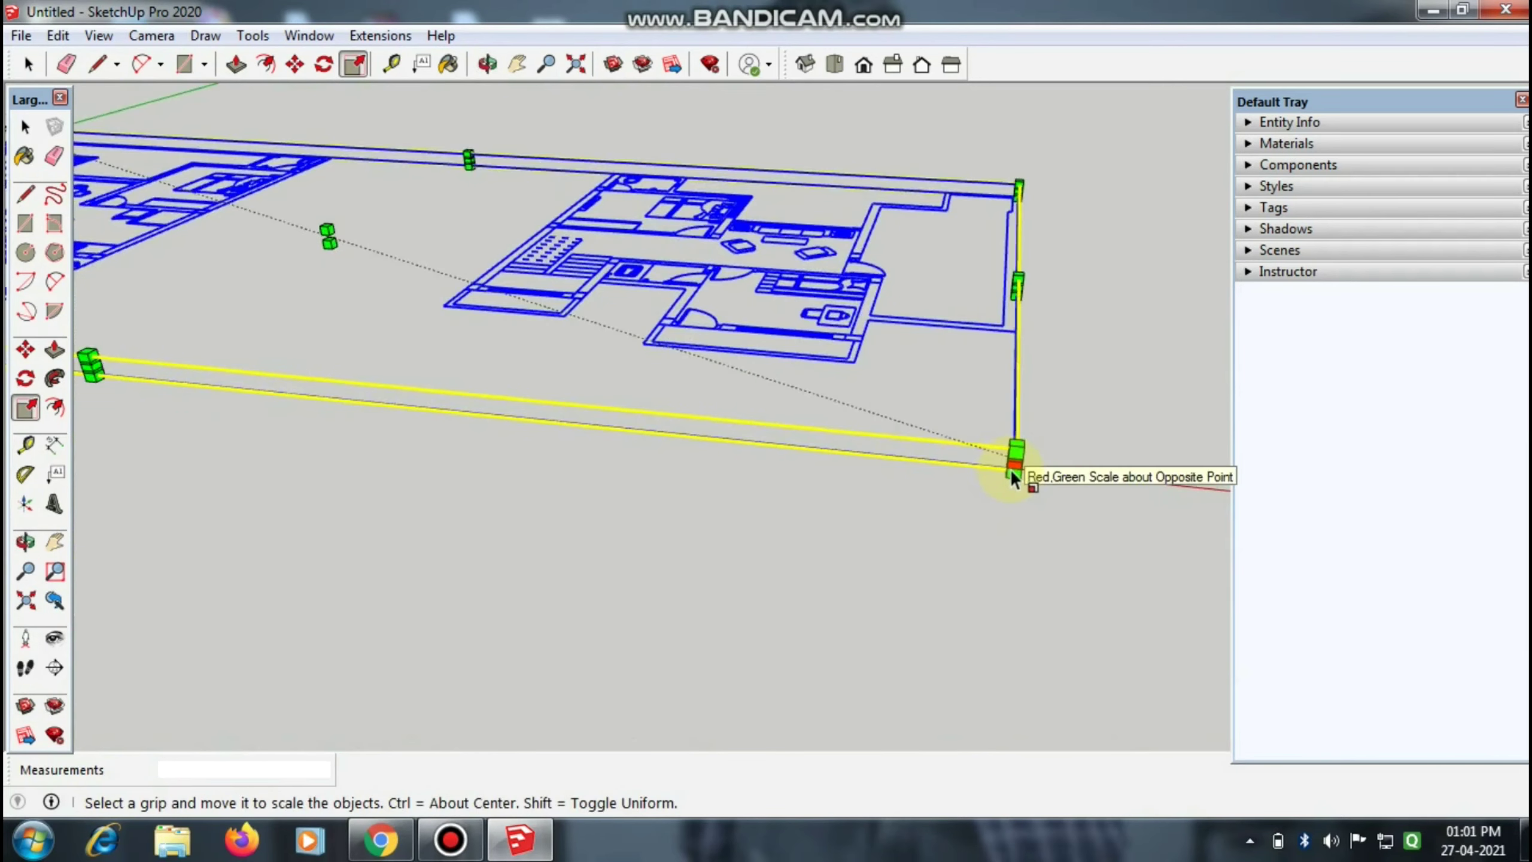
pyautogui.scroll(2, 1019, 469)
pyautogui.scroll(-2, 995, 588)
pyautogui.scroll(-2, 995, 541)
pyautogui.scroll(-2, 985, 627)
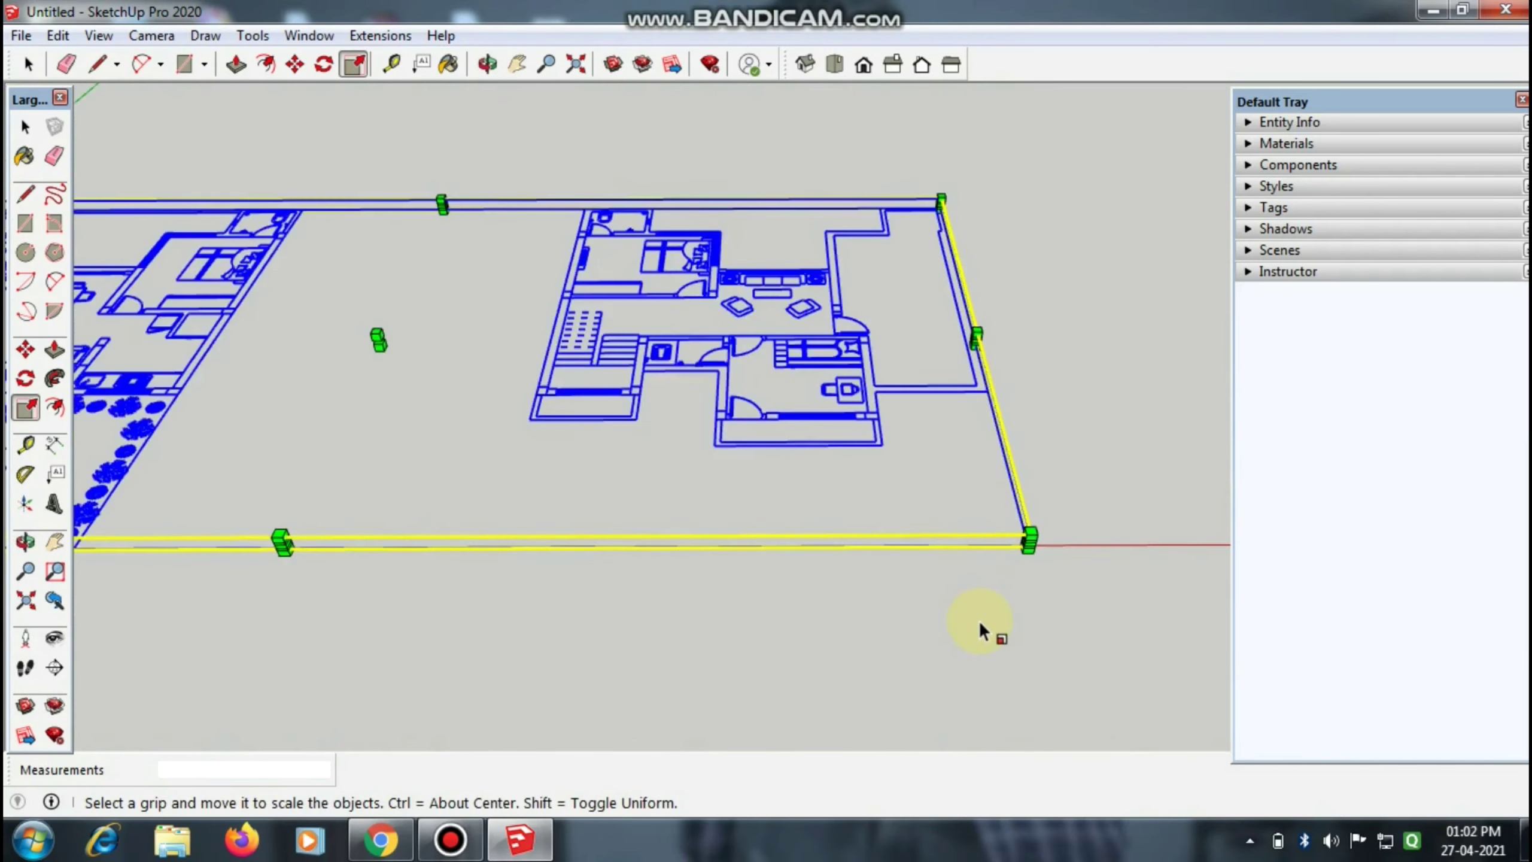
pyautogui.scroll(-2, 978, 622)
# Stretch both floor plans along the red axis with the red-axis scale grip
pyautogui.moveTo(985, 609)
pyautogui.mouseDown(button='middle')
pyautogui.moveTo(968, 633)
pyautogui.moveTo(926, 616)
pyautogui.moveTo(948, 657)
pyautogui.moveTo(844, 638)
pyautogui.mouseUp(button='middle')
pyautogui.scroll(-2, 985, 603)
pyautogui.scroll(2, 920, 471)
pyautogui.scroll(2, 917, 609)
pyautogui.scroll(2, 798, 688)
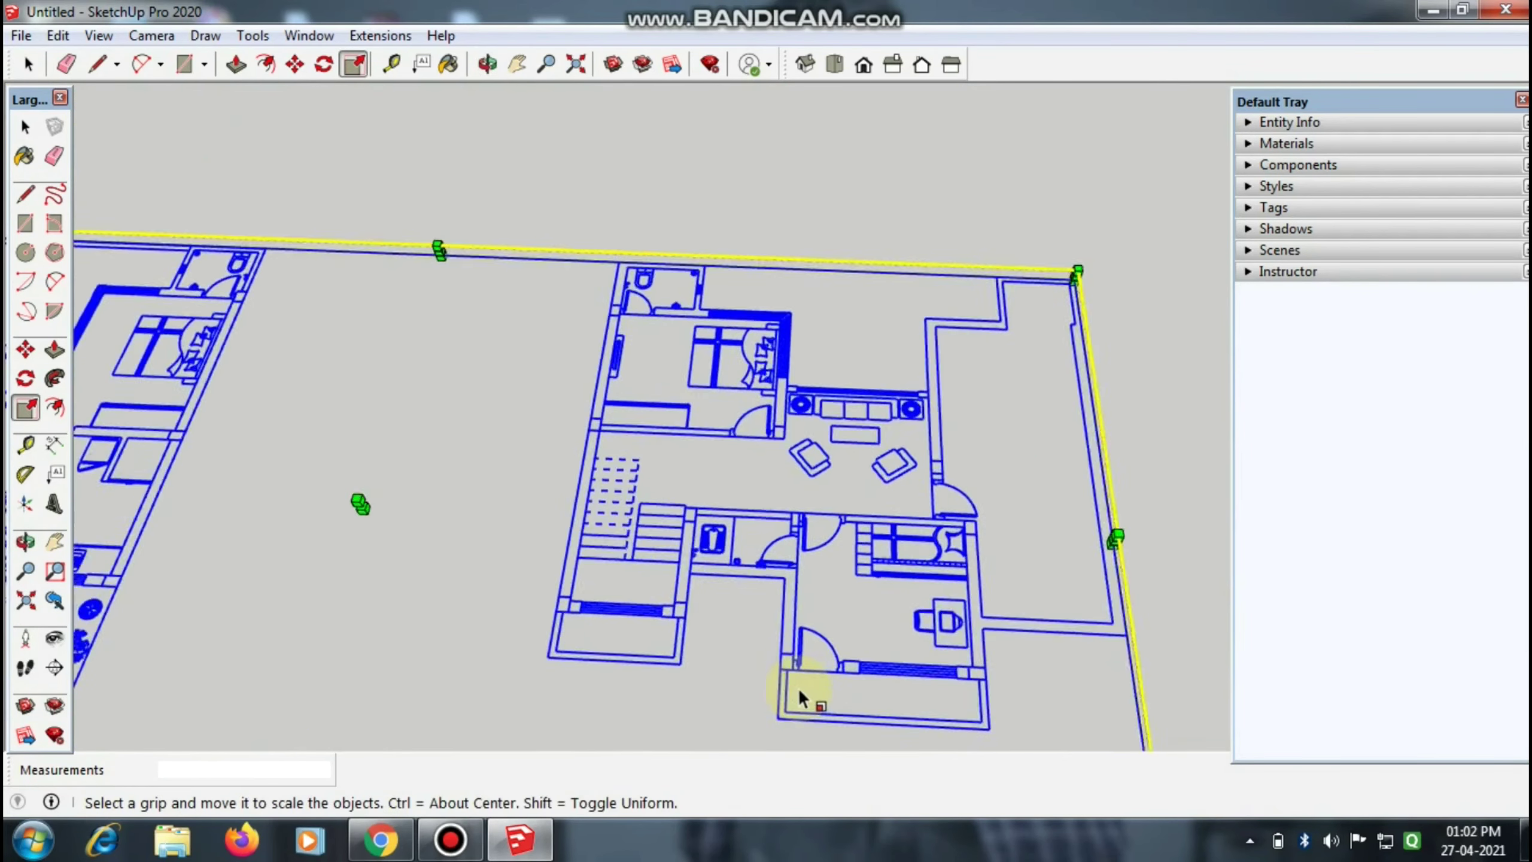
pyautogui.scroll(2, 686, 520)
pyautogui.scroll(1, 824, 531)
pyautogui.moveTo(824, 531)
pyautogui.mouseDown(button='middle')
pyautogui.moveTo(632, 178)
pyautogui.moveTo(897, 315)
pyautogui.mouseUp(button='middle')
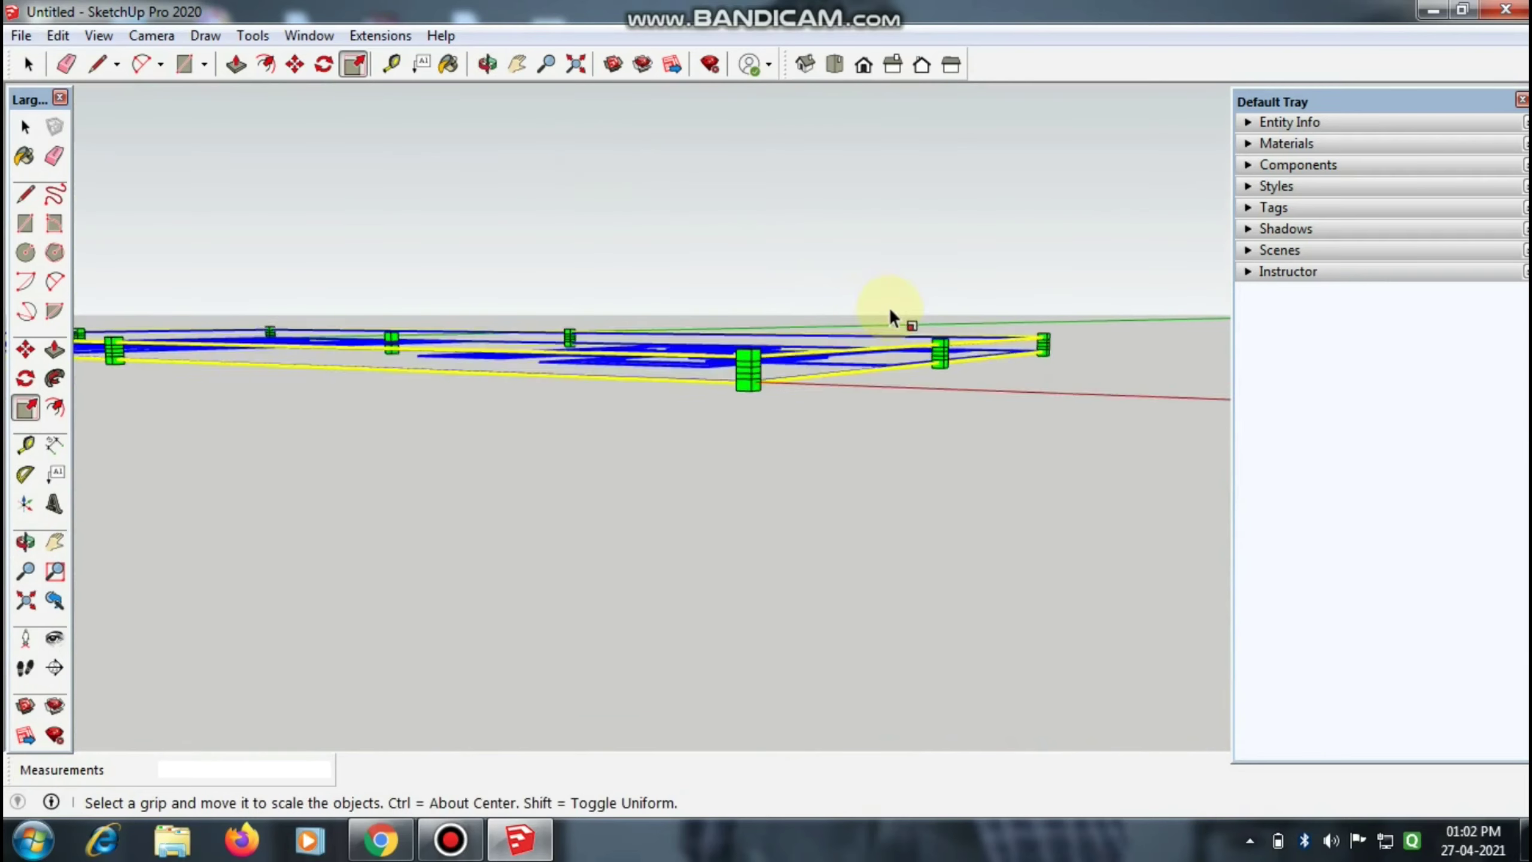
pyautogui.scroll(2, 966, 396)
pyautogui.scroll(1, 998, 384)
pyautogui.moveTo(954, 373); pyautogui.dragTo(1012, 423)
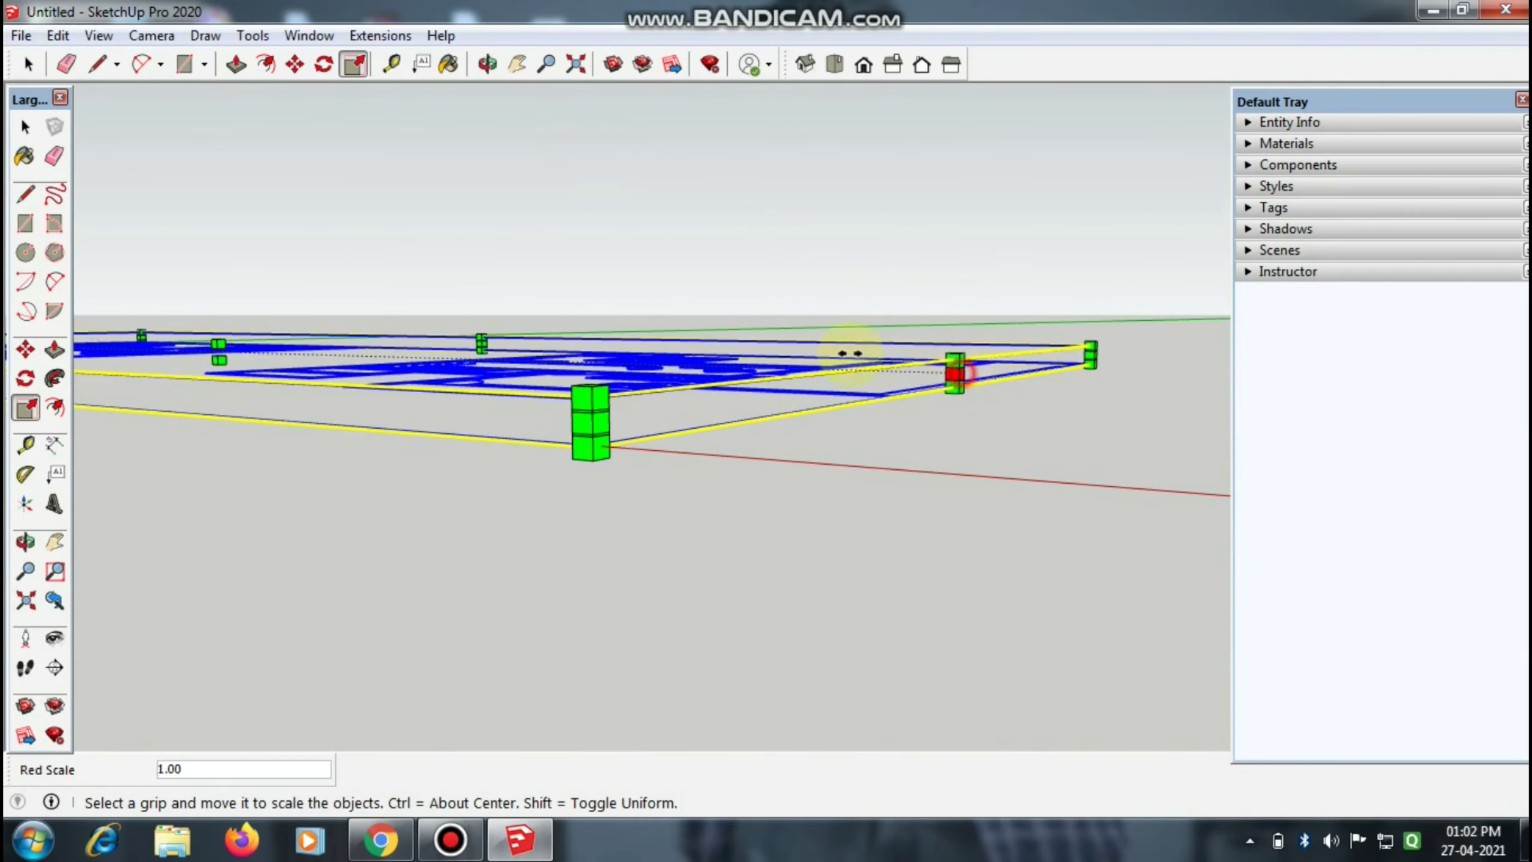
pyautogui.click(905, 410)
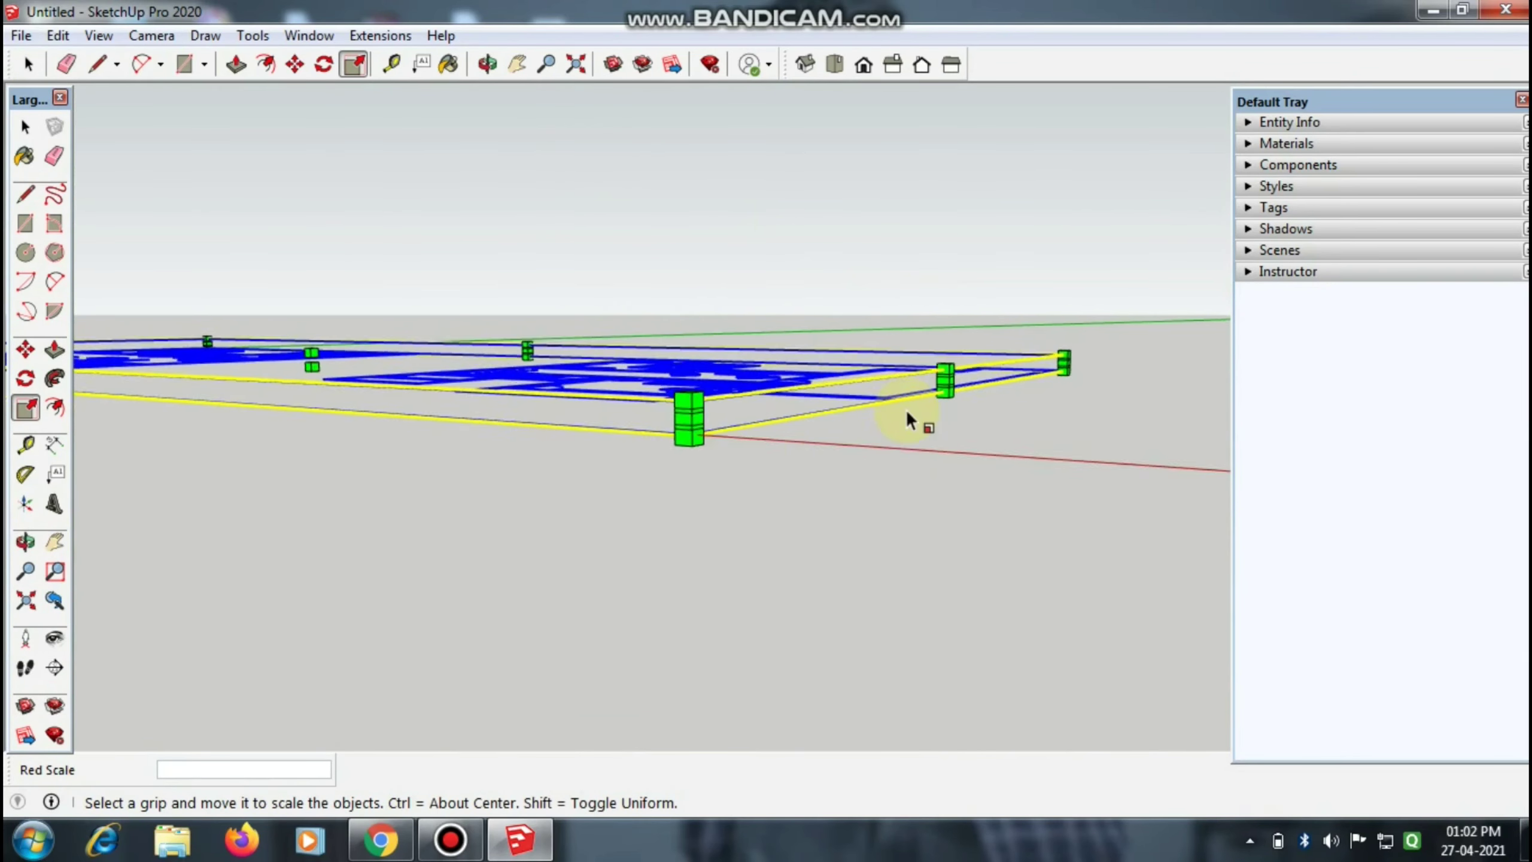
# Orbit to a more top-down view to check the stretched floor plans
pyautogui.moveTo(905, 410)
pyautogui.mouseDown(button='middle')
pyautogui.moveTo(711, 479)
pyautogui.moveTo(873, 558)
pyautogui.mouseUp(button='middle')
pyautogui.scroll(2, 929, 511)
pyautogui.scroll(-3, 929, 511)
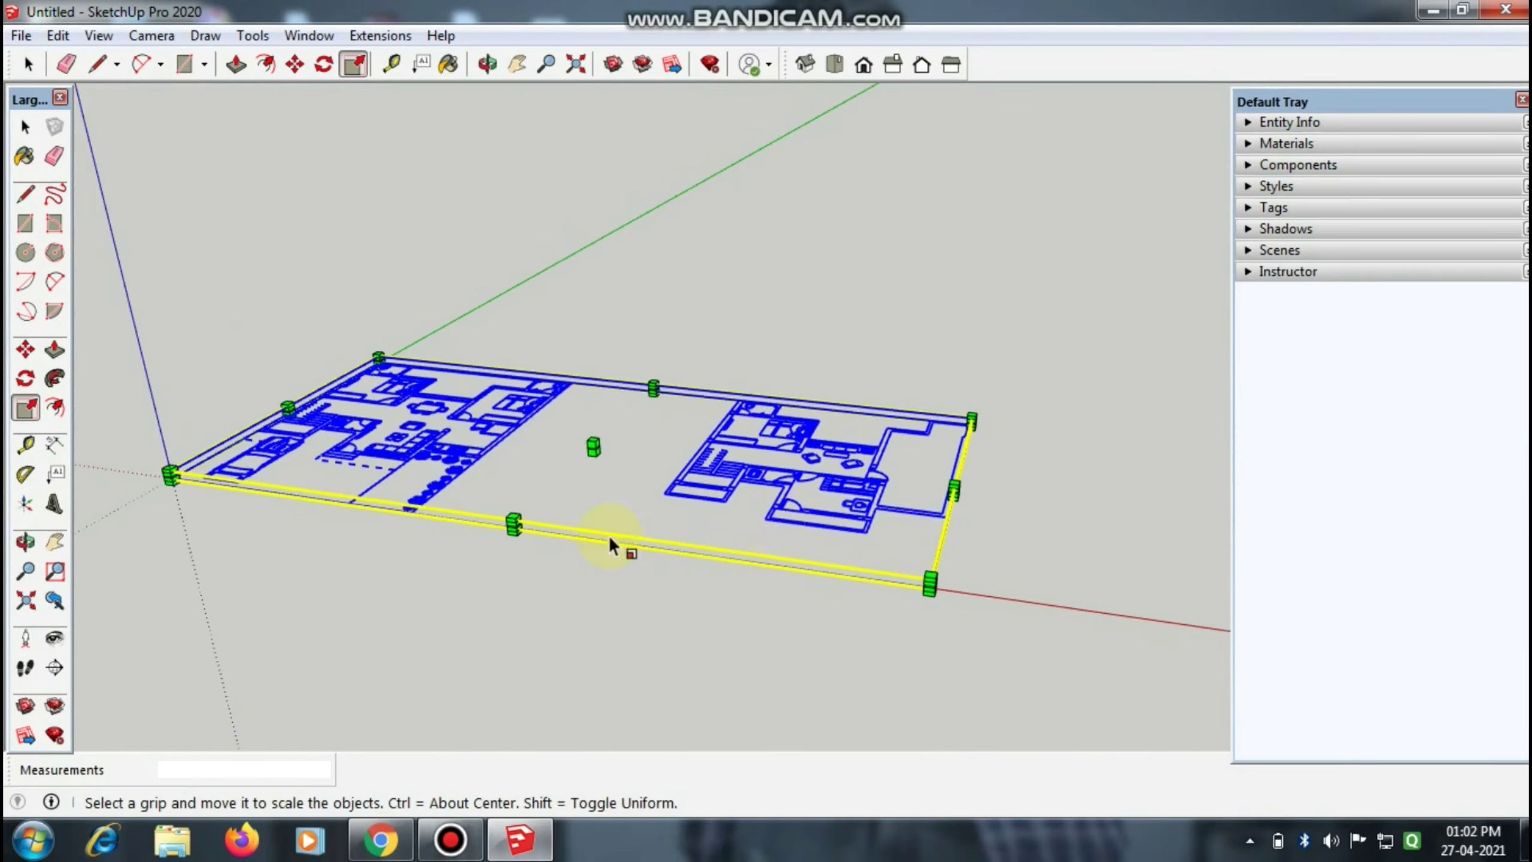
pyautogui.moveTo(608, 535); pyautogui.dragTo(708, 695, button='middle')
pyautogui.scroll(3, 892, 531)
pyautogui.scroll(-3, 893, 531)
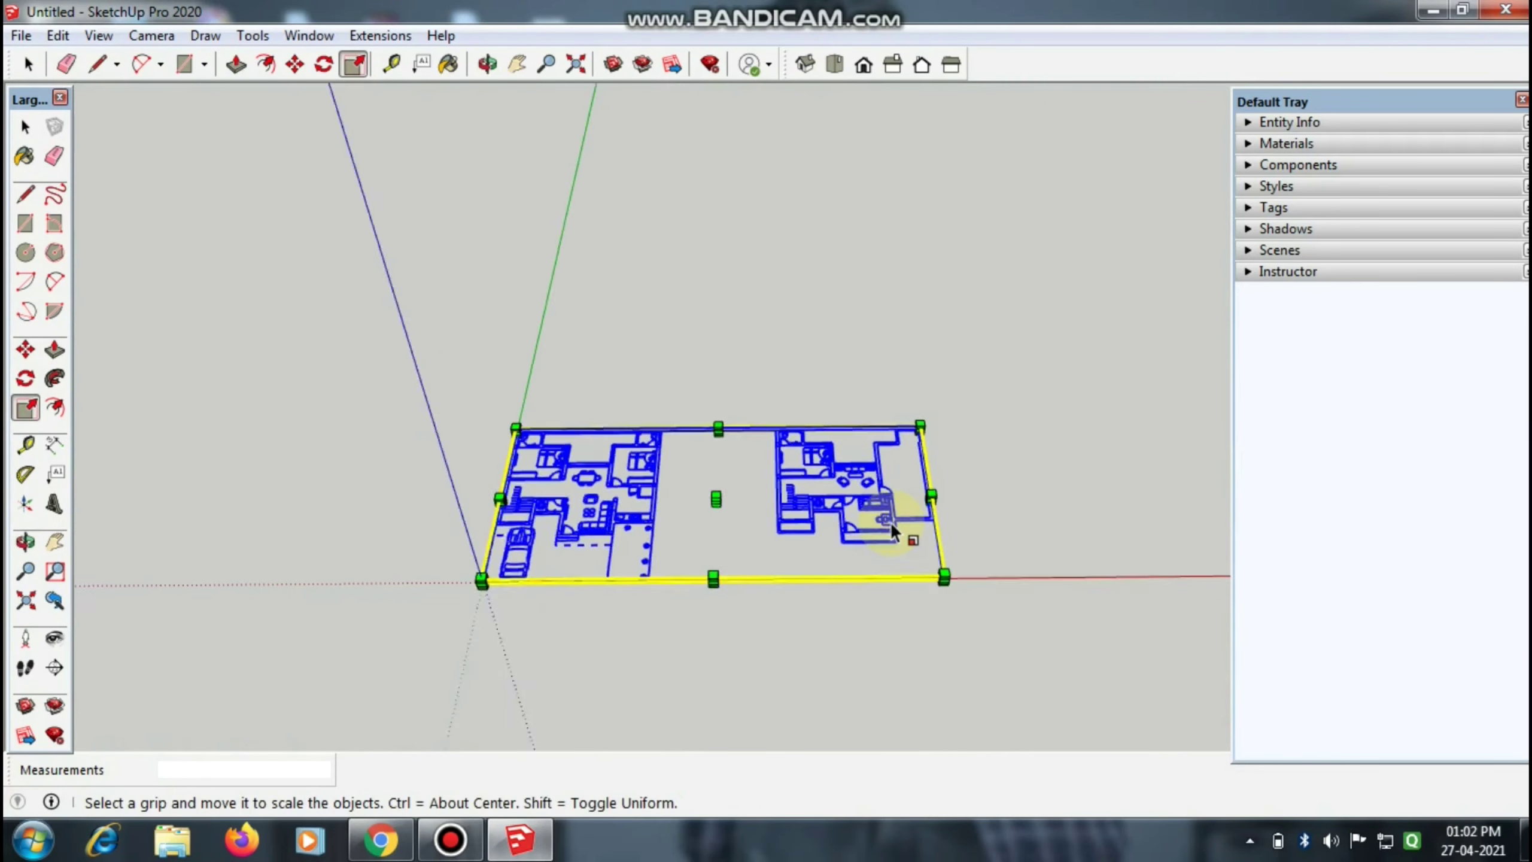
pyautogui.scroll(-1, 975, 541)
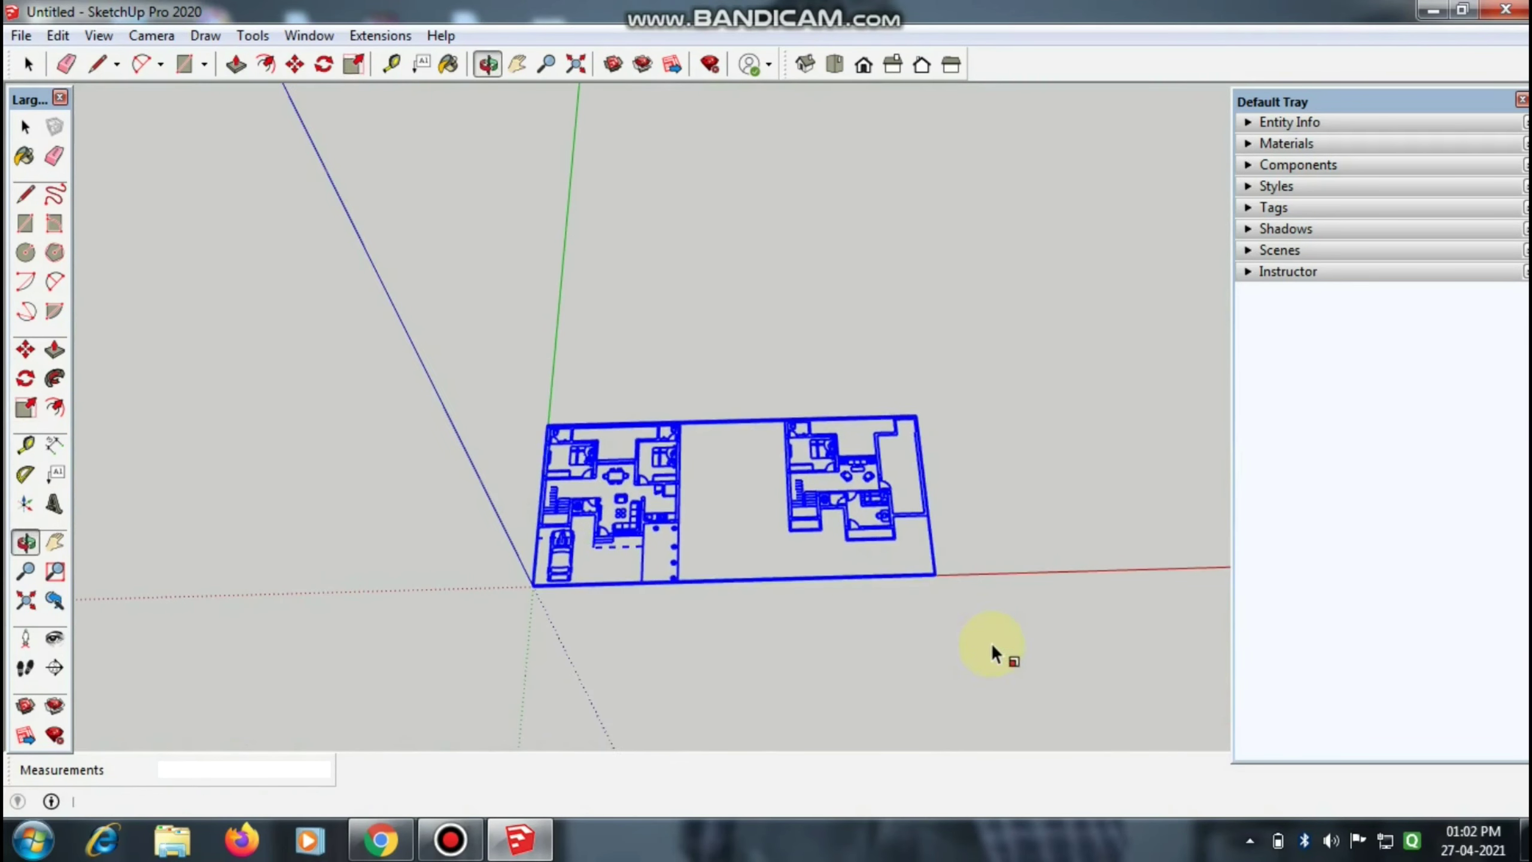
# Deselect the plans to end scaling, then orbit and zoom out to review both along the red axis
pyautogui.click(1001, 558)
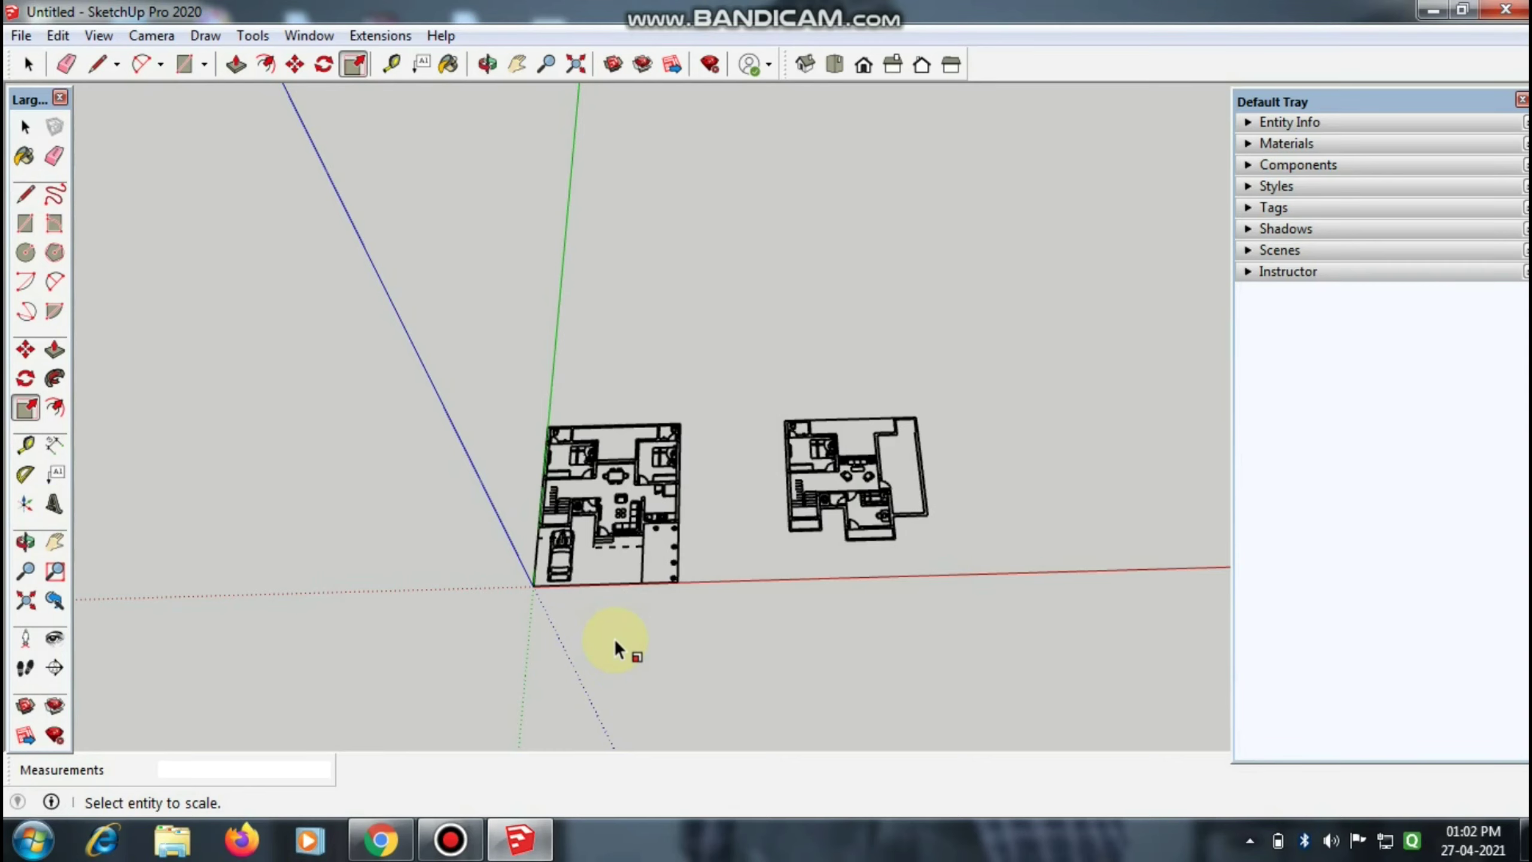
pyautogui.moveTo(615, 642)
pyautogui.mouseDown(button='middle')
pyautogui.moveTo(527, 518)
pyautogui.moveTo(721, 617)
pyautogui.mouseUp(button='middle')
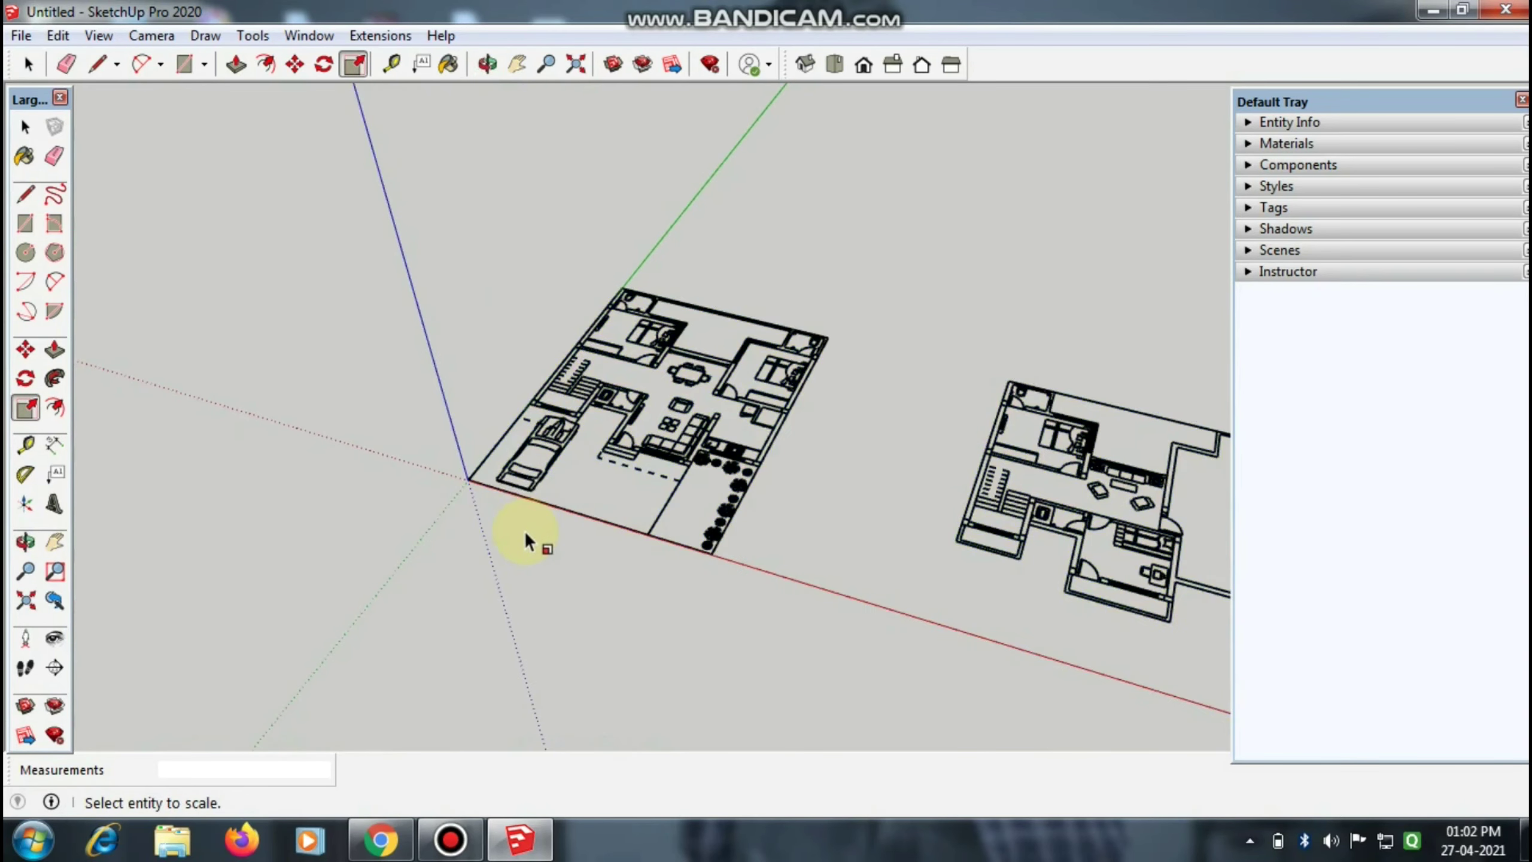
pyautogui.scroll(-2, 721, 617)
pyautogui.scroll(-2, 713, 606)
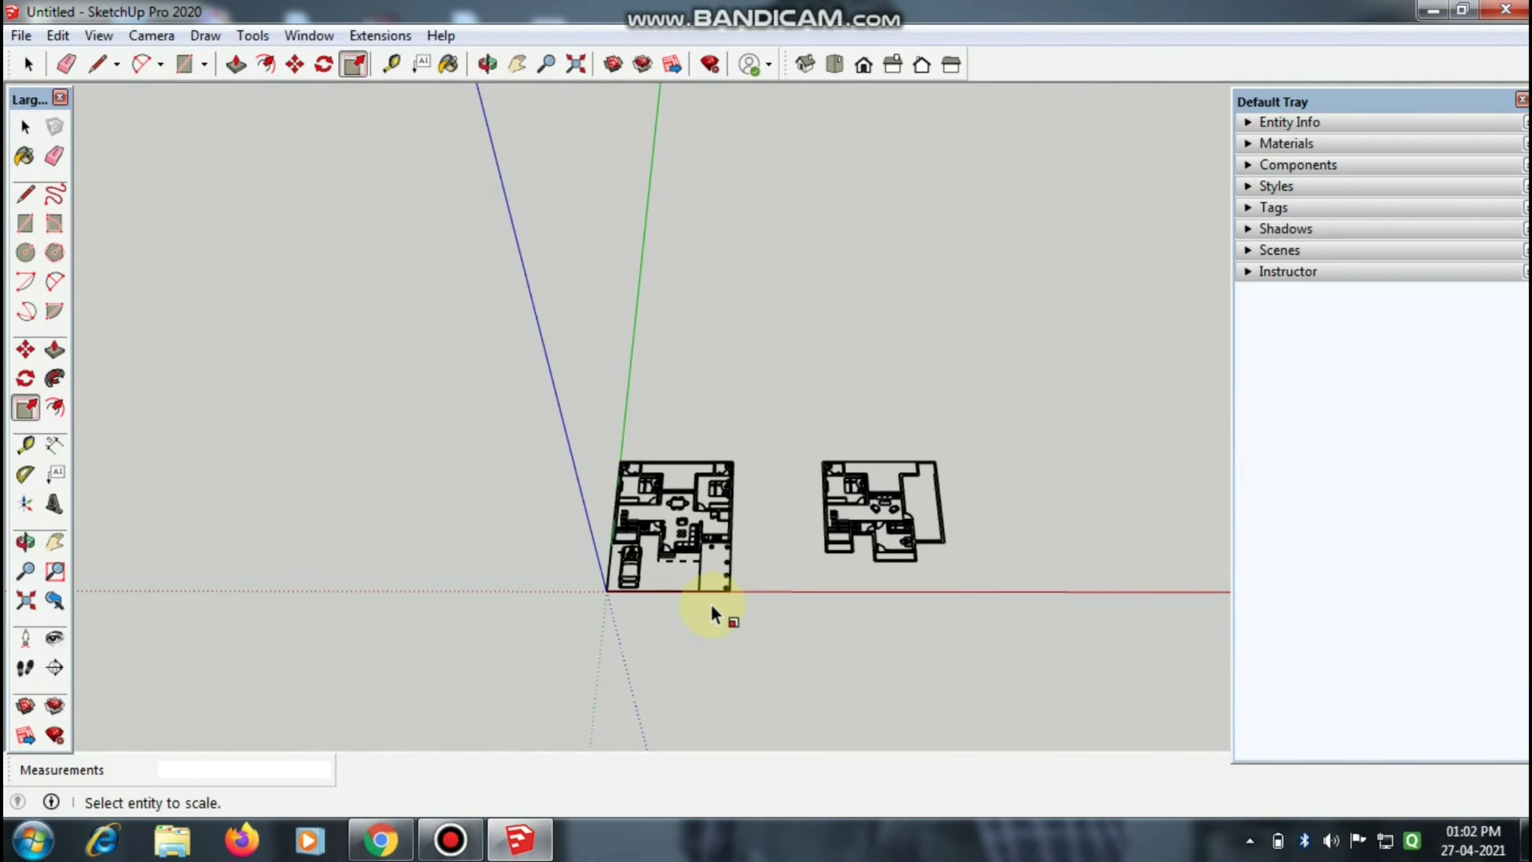